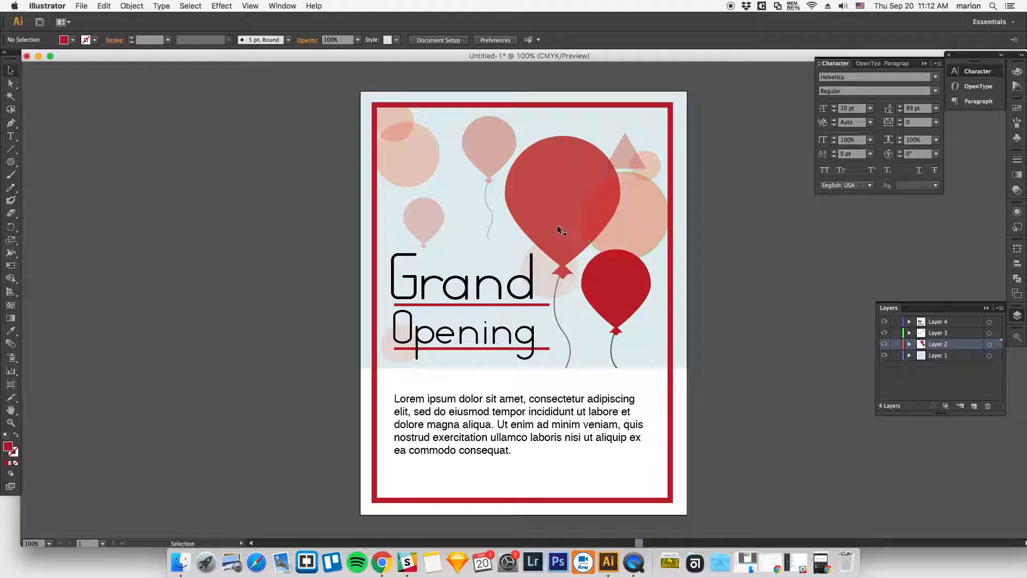
Step: Undo the enlargement of the small red balloon and deselect it
{"action": "key", "text": "ctrl+z"}
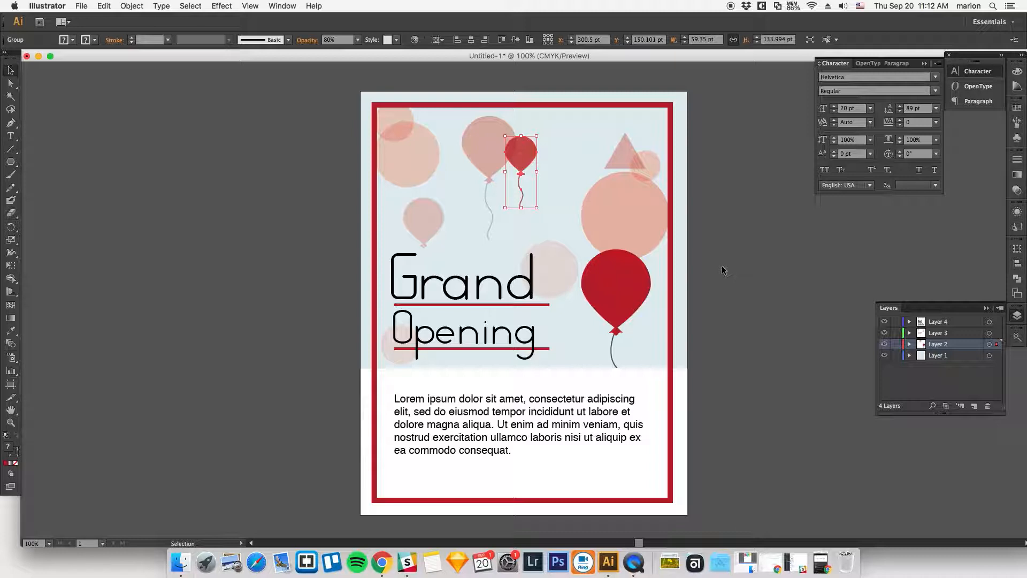
{"action": "left_click", "coordinate": [305, 252]}
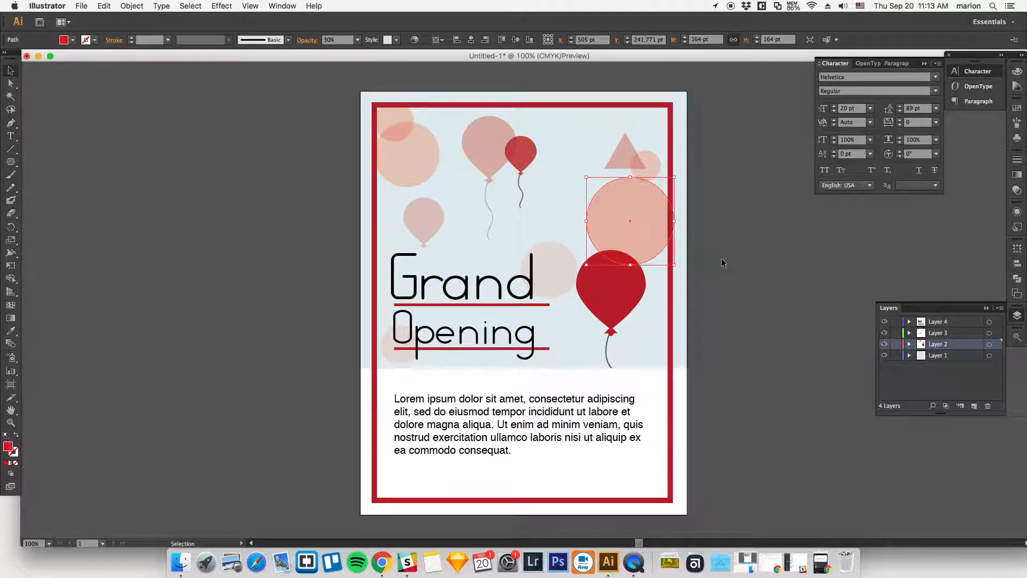
Step: Arrange the large peach circle behind the red balloon beside the title
{"action": "left_click", "coordinate": [722, 259]}
{"action": "left_click", "coordinate": [623, 234]}
{"action": "left_click", "coordinate": [694, 234]}
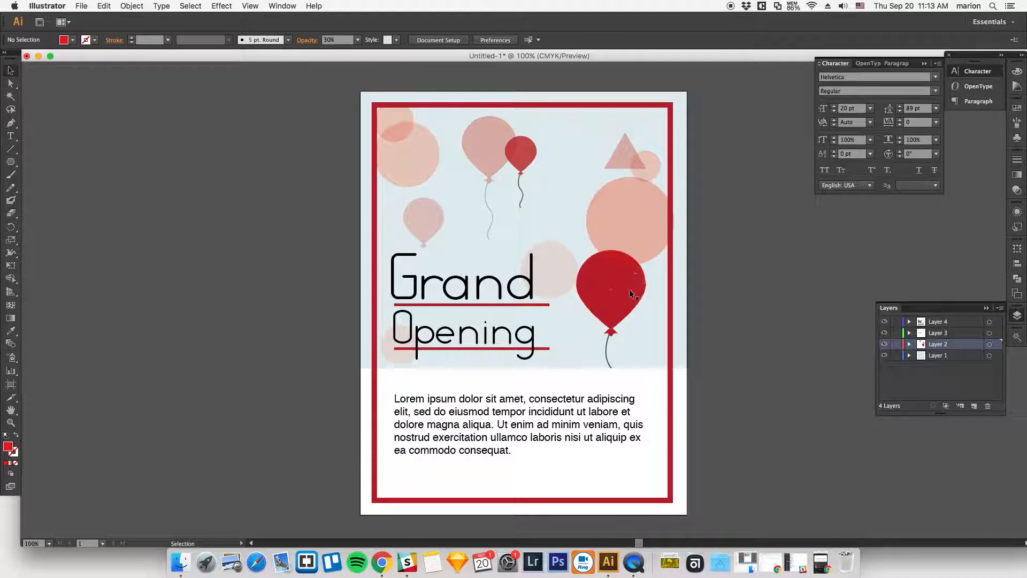
{"action": "left_click", "coordinate": [641, 239]}
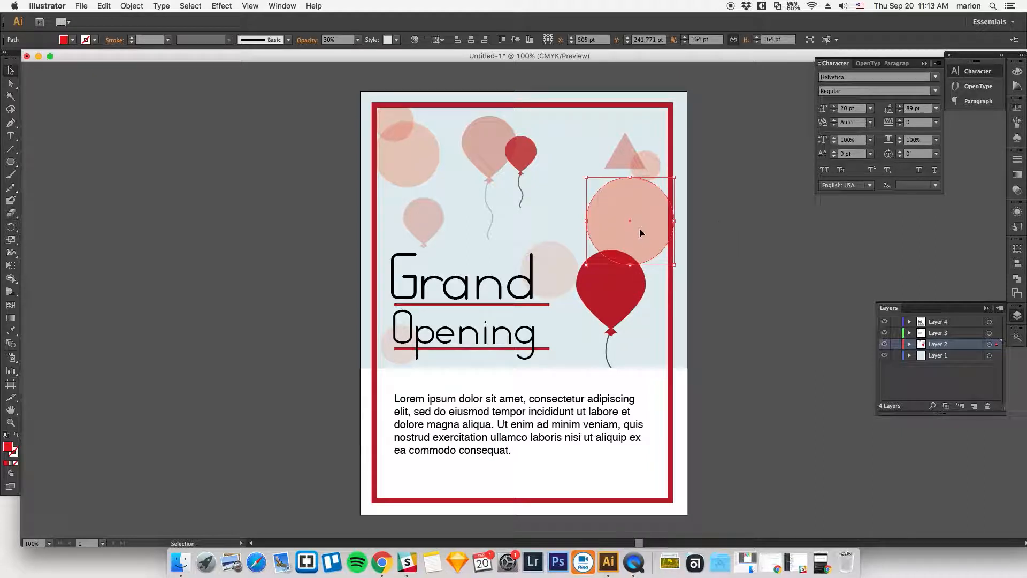
{"action": "right_click", "coordinate": [641, 233]}
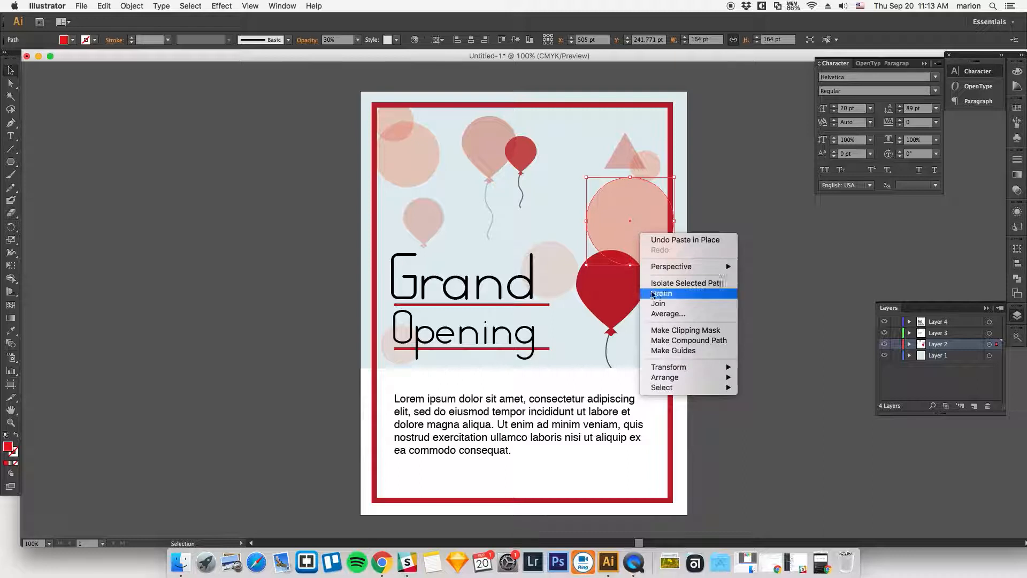
{"action": "mouse_move", "coordinate": [669, 377]}
{"action": "left_click", "coordinate": [775, 408]}
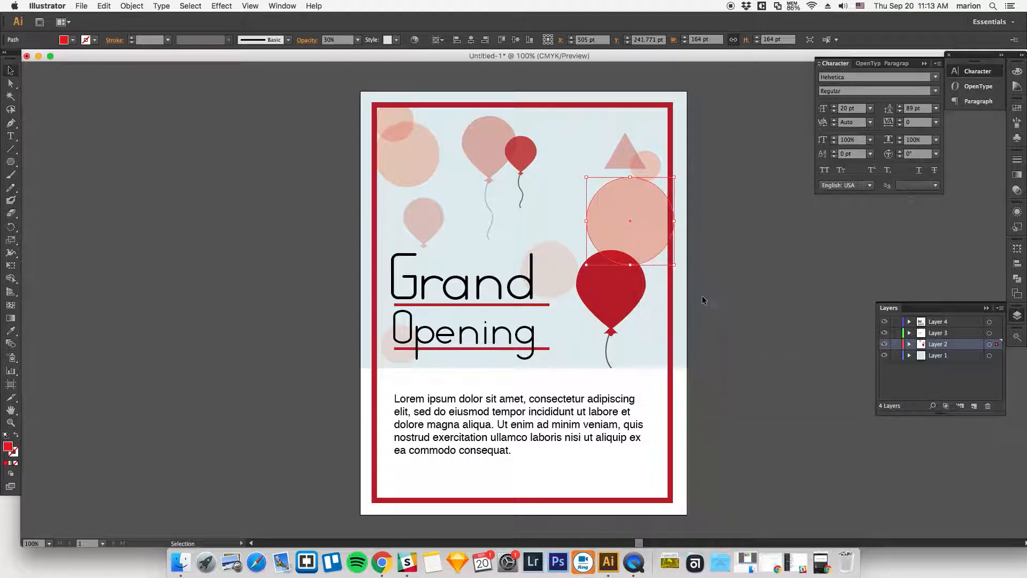
{"action": "left_click", "coordinate": [701, 296]}
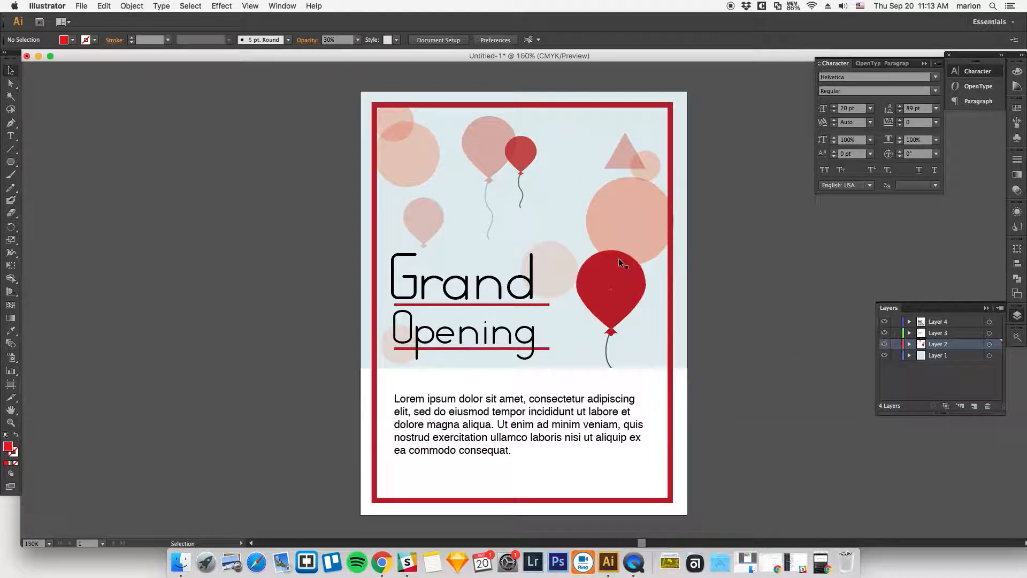
Step: Move the large peach circle to about X 404 pt, Y 172 pt, between the small red balloon and the triangle
{"action": "scroll", "coordinate": [620, 259], "scroll_direction": "up", "scroll_amount": 2}
{"action": "left_click_drag", "start_coordinate": [612, 199], "coordinate": [603, 191]}
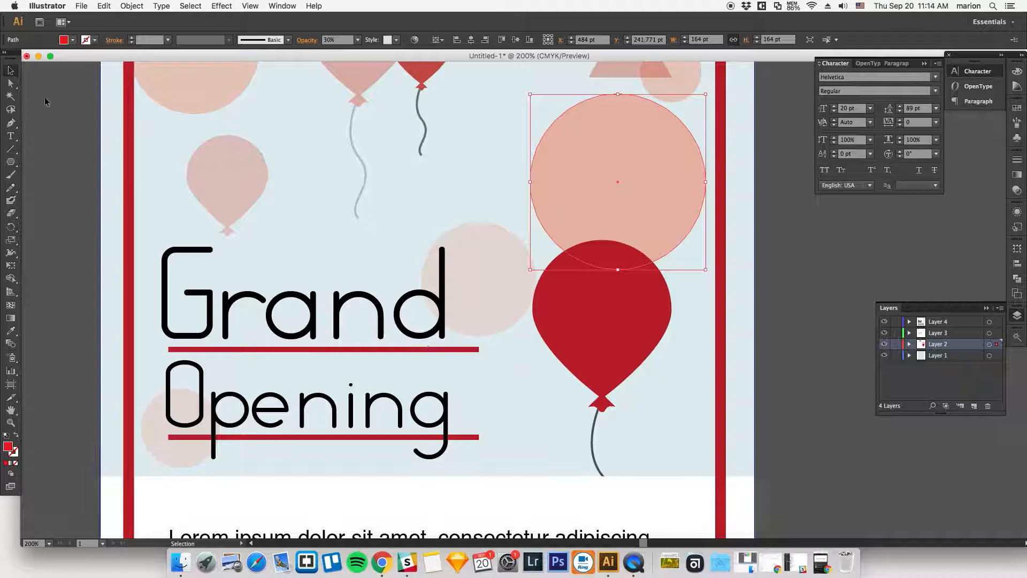
{"action": "left_click", "coordinate": [12, 84]}
{"action": "left_click", "coordinate": [10, 123]}
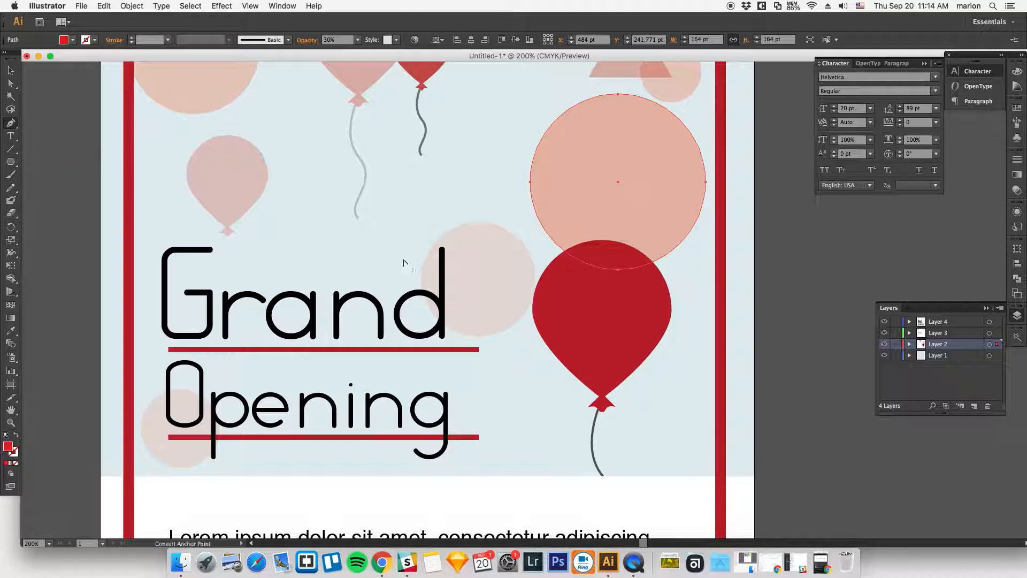
{"action": "scroll", "coordinate": [404, 262], "scroll_direction": "up", "scroll_amount": 1}
{"action": "scroll", "coordinate": [403, 263], "scroll_direction": "down", "scroll_amount": 3}
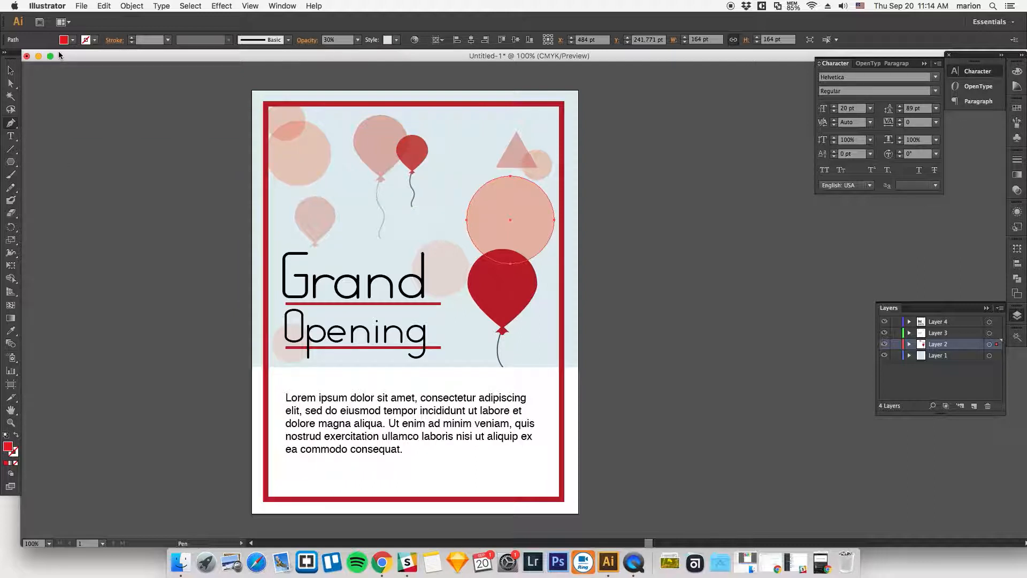
{"action": "left_click", "coordinate": [12, 70]}
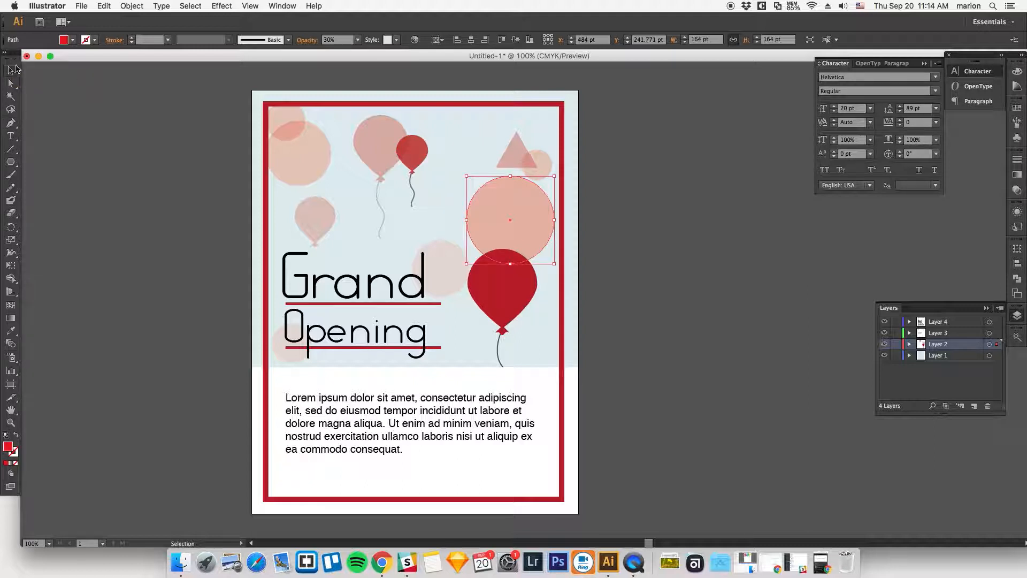
{"action": "left_click_drag", "start_coordinate": [522, 236], "coordinate": [479, 198]}
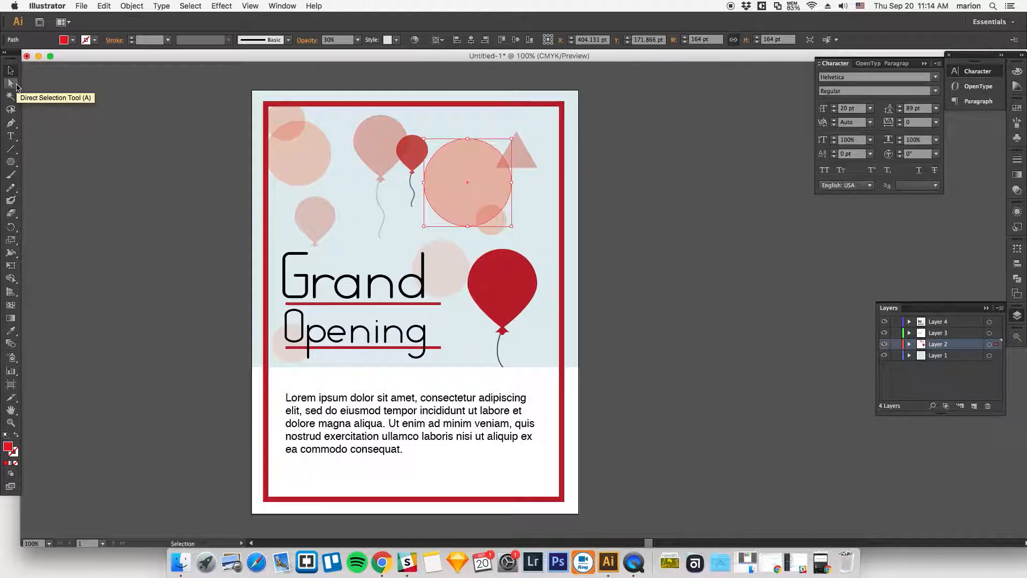
Step: Try reshaping the large peach circle by moving its right anchor point with Direct Selection, and undo the change
{"action": "left_click", "coordinate": [17, 87]}
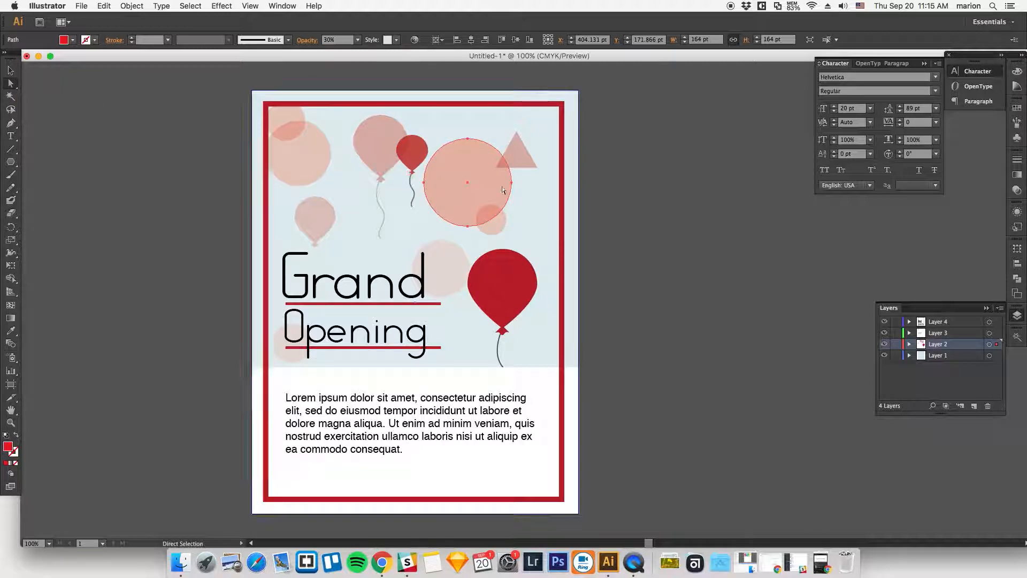
{"action": "left_click", "coordinate": [511, 183]}
{"action": "left_click", "coordinate": [467, 139]}
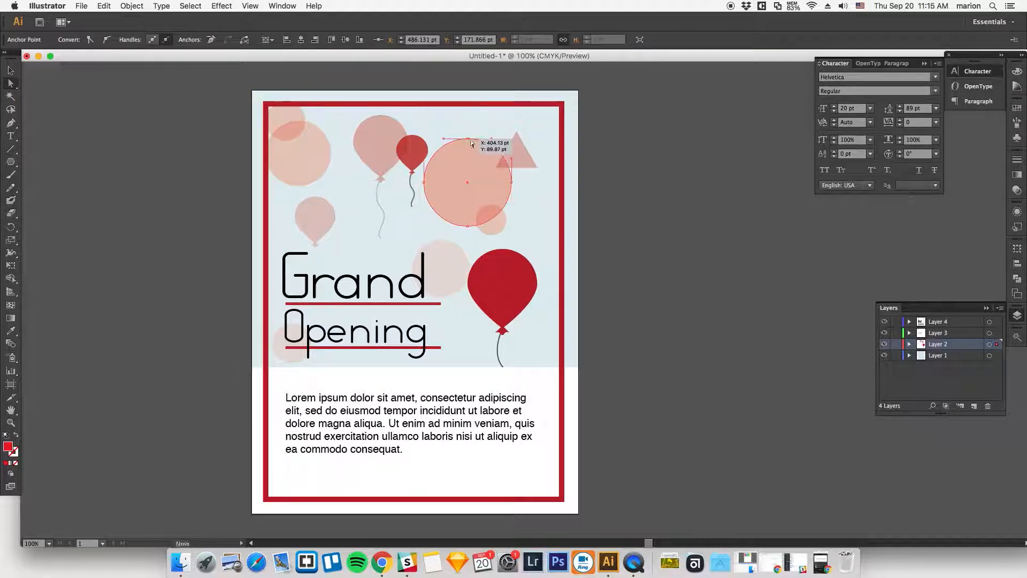
{"action": "mouse_move", "coordinate": [511, 182]}
{"action": "left_mouse_down"}
{"action": "mouse_move", "coordinate": [554, 185]}
{"action": "mouse_move", "coordinate": [491, 177]}
{"action": "mouse_move", "coordinate": [473, 162]}
{"action": "mouse_move", "coordinate": [487, 155]}
{"action": "mouse_move", "coordinate": [523, 184]}
{"action": "mouse_move", "coordinate": [535, 179]}
{"action": "mouse_move", "coordinate": [524, 180]}
{"action": "left_mouse_up"}
{"action": "key", "text": "super+z"}
{"action": "key", "text": "super+z"}
{"action": "key", "text": "super+z"}
{"action": "key", "text": "super+z"}
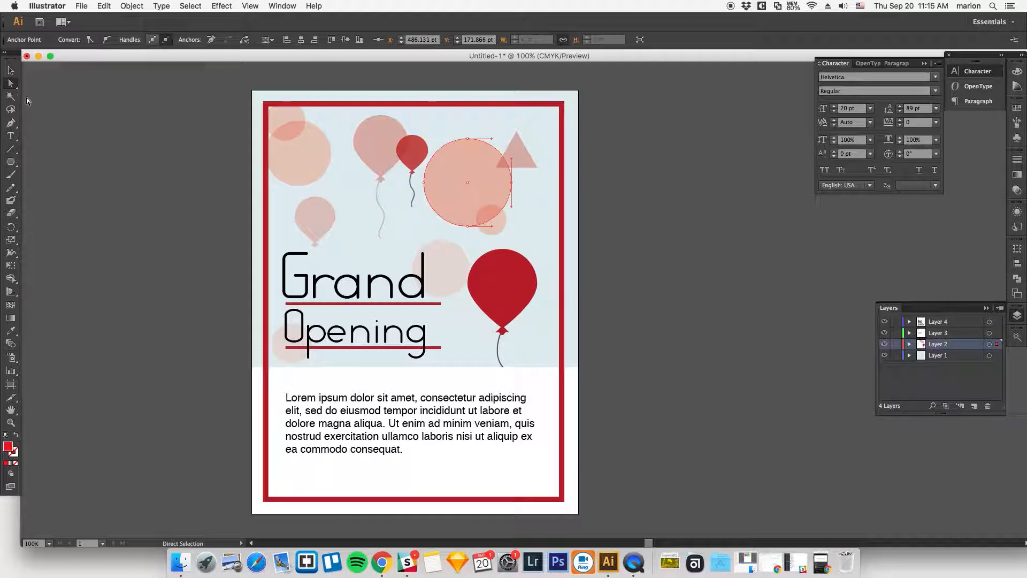
Step: Try reshaping the triangle by moving its top anchor point with Direct Selection, and undo the change
{"action": "left_click", "coordinate": [374, 141]}
{"action": "left_click", "coordinate": [516, 139]}
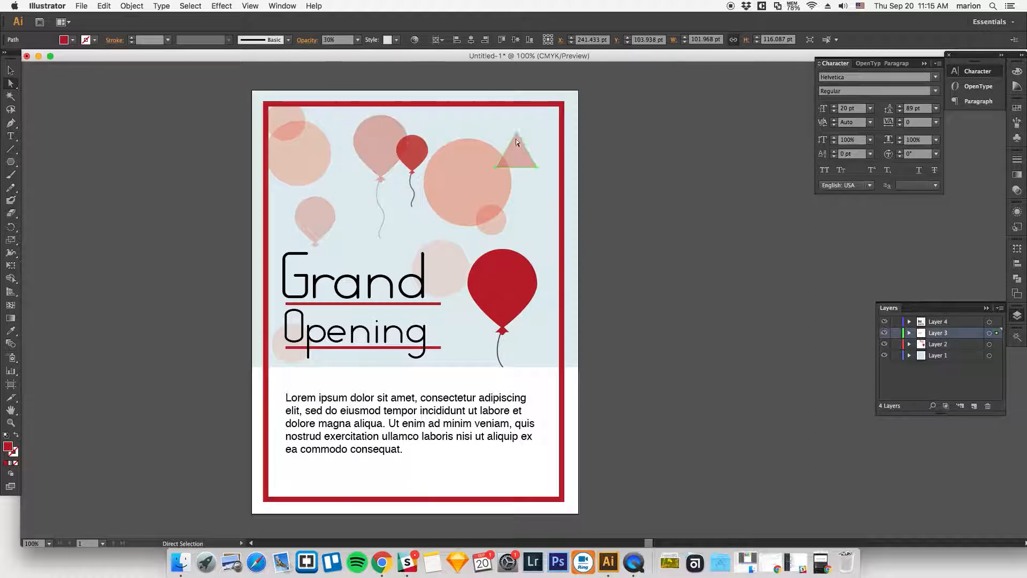
{"action": "left_click", "coordinate": [518, 136]}
{"action": "mouse_move", "coordinate": [518, 135]}
{"action": "left_mouse_down"}
{"action": "mouse_move", "coordinate": [533, 112]}
{"action": "mouse_move", "coordinate": [489, 126]}
{"action": "mouse_move", "coordinate": [517, 139]}
{"action": "left_mouse_up"}
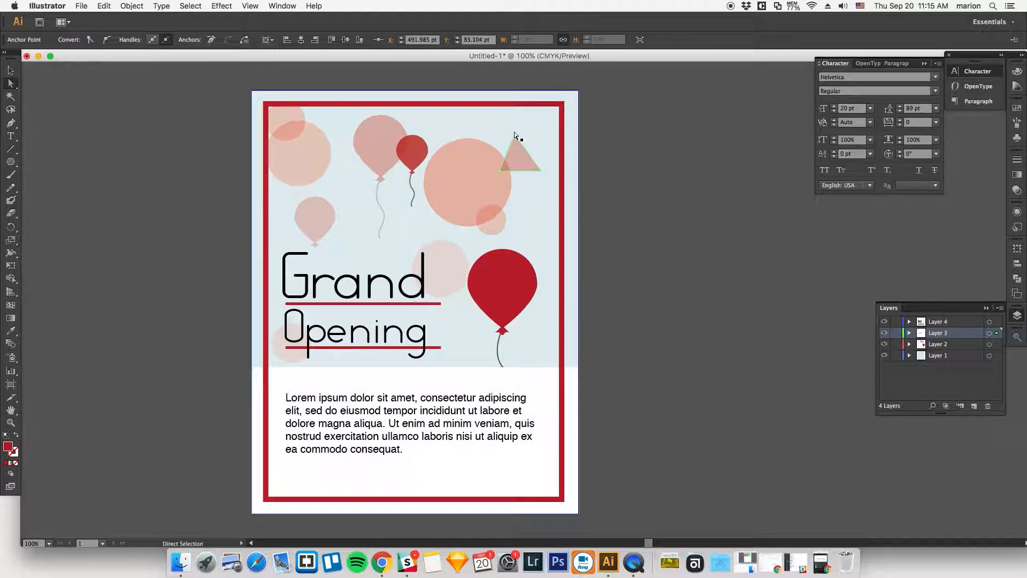
{"action": "key", "text": "super+z"}
{"action": "key", "text": "super+z"}
Step: Select all shapes sharing the balloons' red fill with the Magic Wand and set their opacity to 100%
{"action": "left_click", "coordinate": [11, 96]}
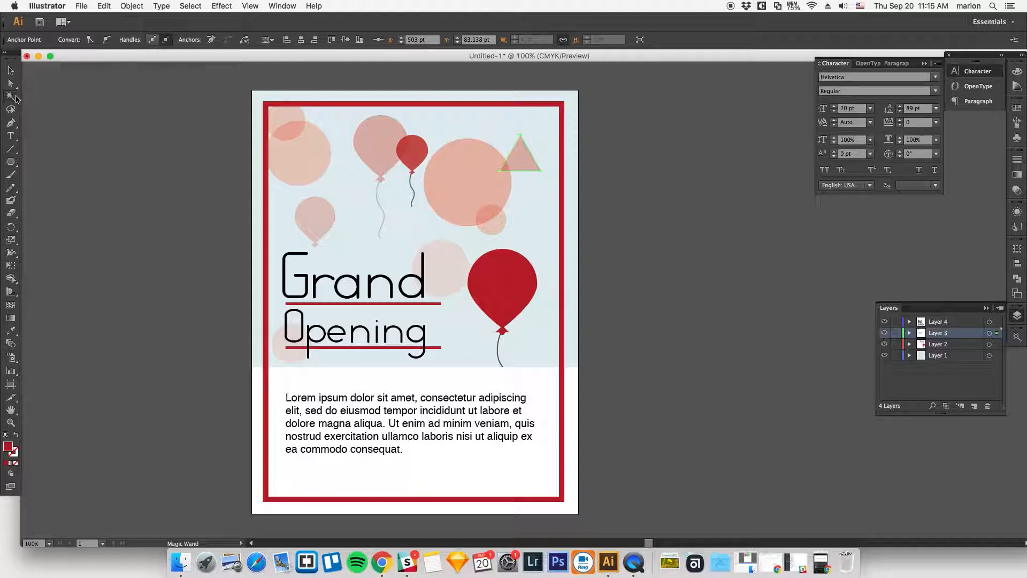
{"action": "left_click", "coordinate": [11, 96]}
{"action": "left_click", "coordinate": [374, 138]}
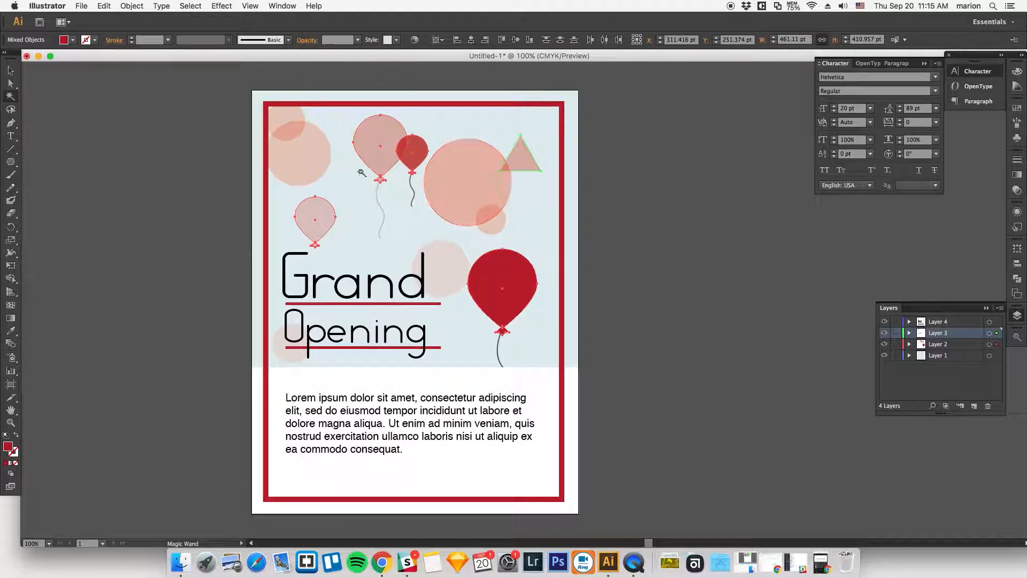
{"action": "left_click", "coordinate": [316, 161]}
{"action": "left_click", "coordinate": [530, 147]}
{"action": "left_click", "coordinate": [12, 73]}
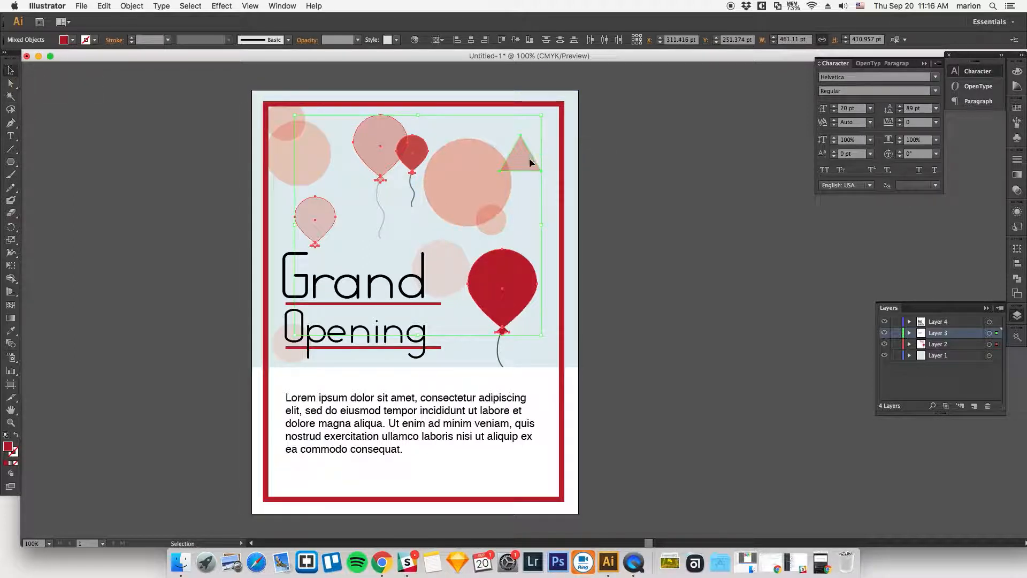
{"action": "left_click", "coordinate": [583, 156]}
{"action": "left_click", "coordinate": [11, 96]}
{"action": "left_click", "coordinate": [462, 155]}
{"action": "left_click", "coordinate": [11, 71]}
{"action": "left_click", "coordinate": [356, 40]}
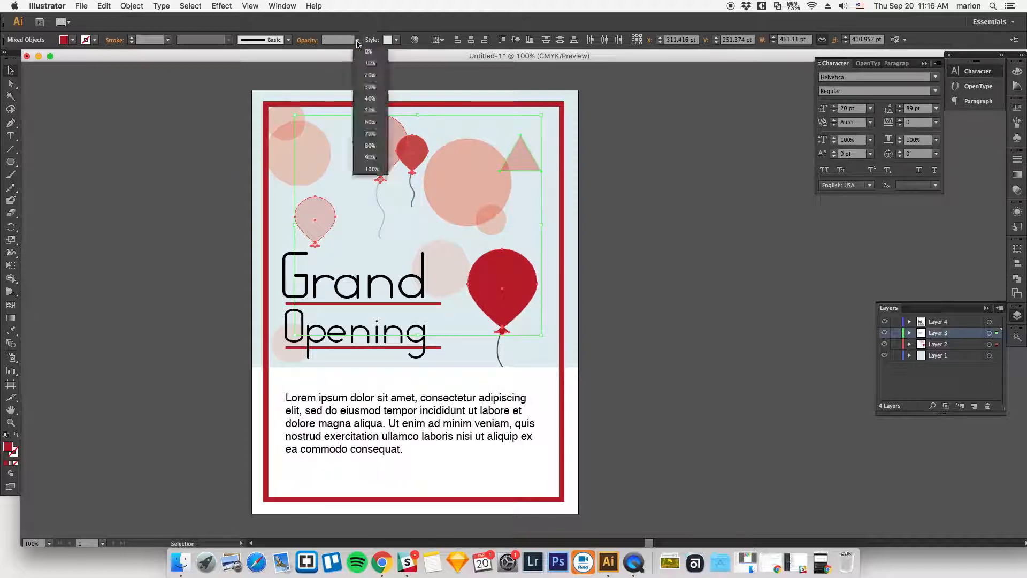
{"action": "left_click", "coordinate": [373, 169]}
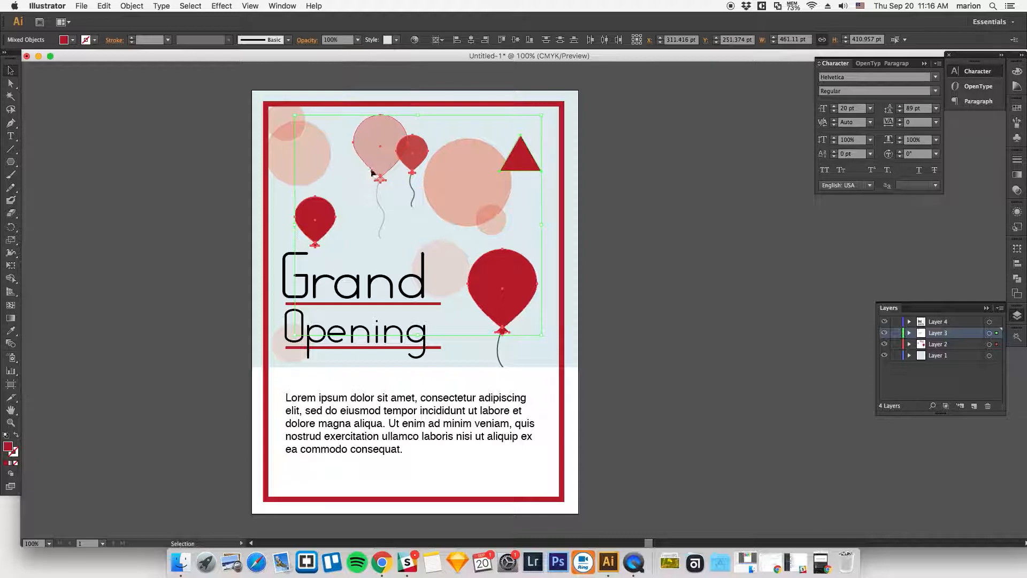
{"action": "left_click", "coordinate": [569, 172]}
Step: Set the opacity of the large pale balloon group at the top of the poster to 100%
{"action": "left_click", "coordinate": [369, 121]}
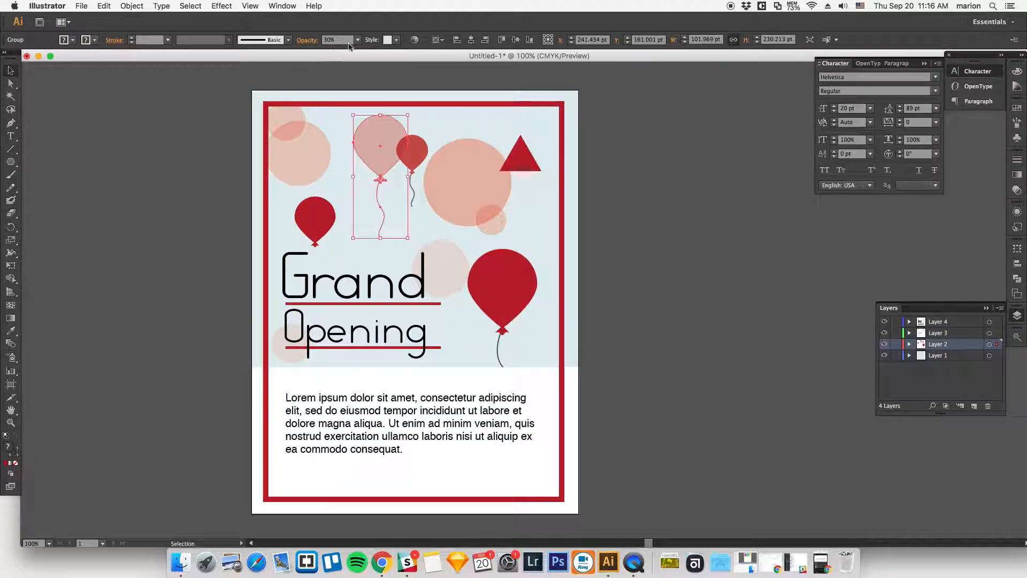
{"action": "left_click", "coordinate": [357, 40]}
{"action": "left_click", "coordinate": [373, 168]}
{"action": "left_click", "coordinate": [594, 201]}
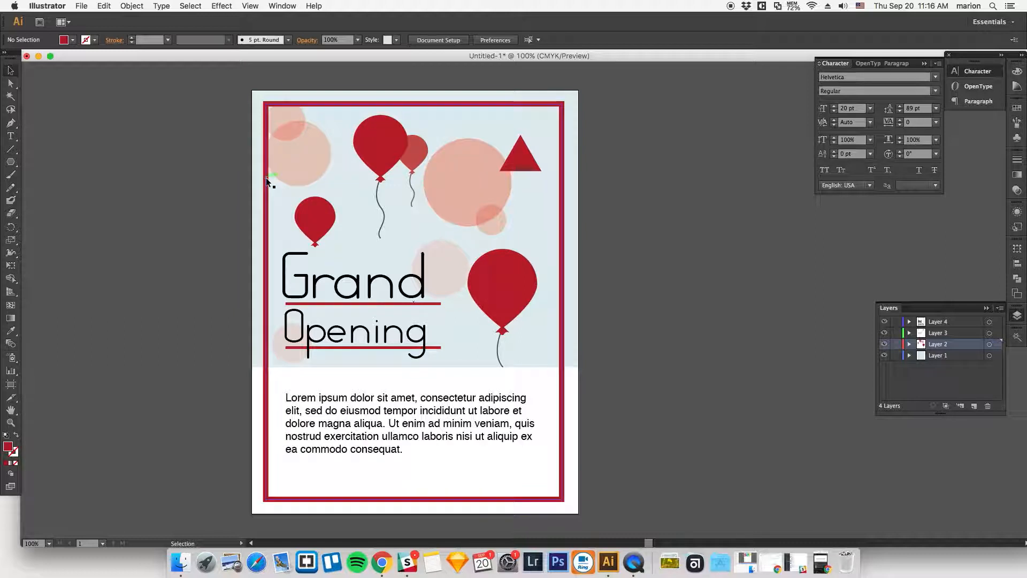
Step: Try shifting lassoed anchor points of the large circle, small circle and triangle together with Direct Selection, and undo the move
{"action": "left_click", "coordinate": [11, 110]}
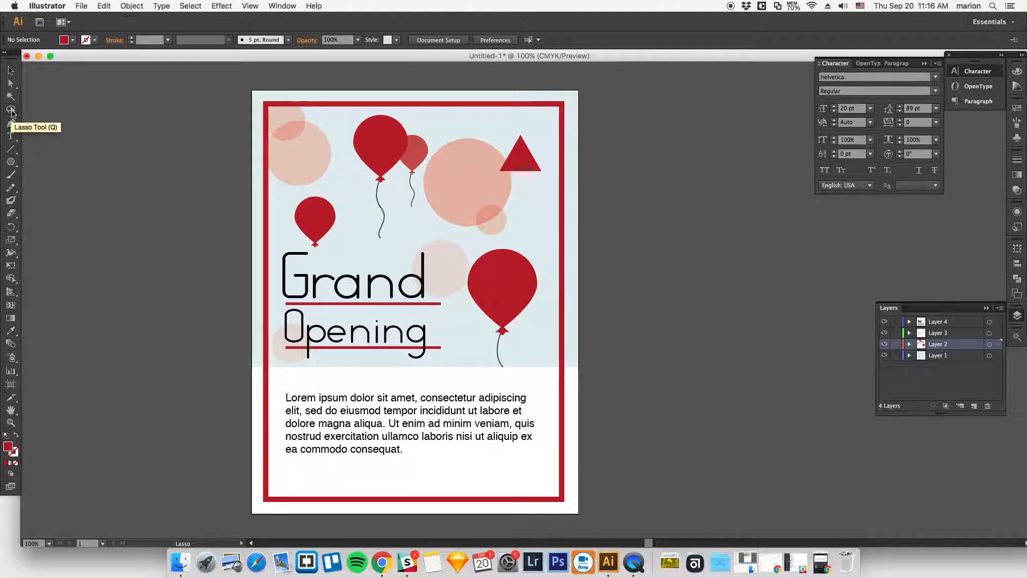
{"action": "mouse_move", "coordinate": [527, 146]}
{"action": "left_mouse_down"}
{"action": "mouse_move", "coordinate": [468, 168]}
{"action": "mouse_move", "coordinate": [535, 203]}
{"action": "mouse_move", "coordinate": [519, 123]}
{"action": "mouse_move", "coordinate": [499, 137]}
{"action": "left_mouse_up"}
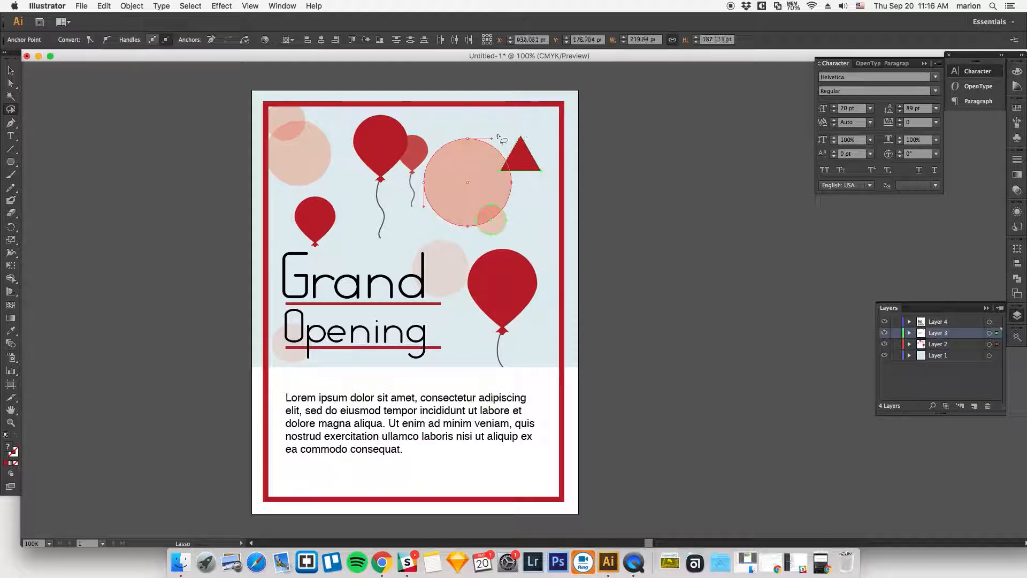
{"action": "left_click", "coordinate": [10, 84]}
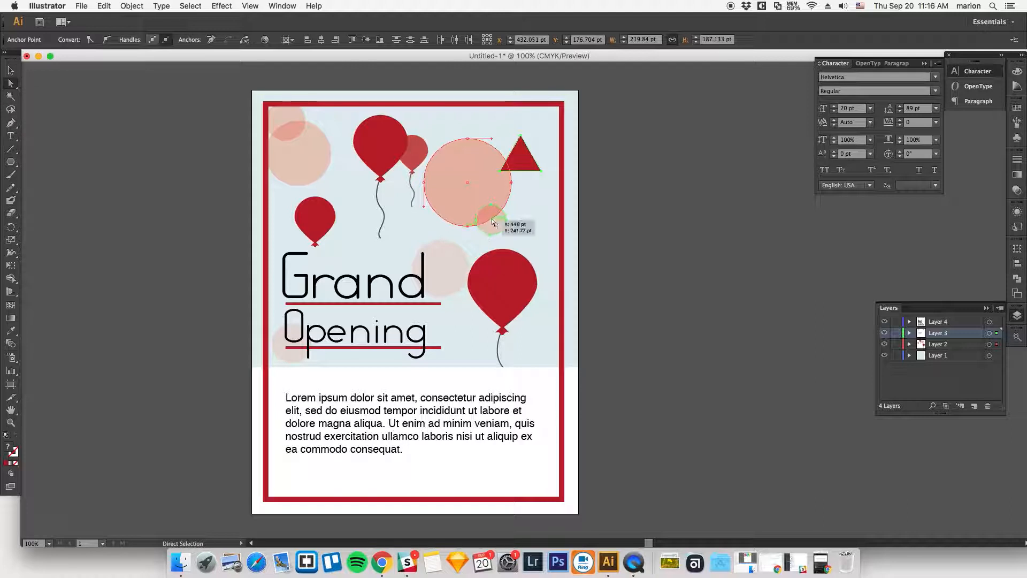
{"action": "mouse_move", "coordinate": [492, 222]}
{"action": "left_mouse_down"}
{"action": "mouse_move", "coordinate": [522, 226]}
{"action": "mouse_move", "coordinate": [486, 219]}
{"action": "mouse_move", "coordinate": [507, 224]}
{"action": "left_mouse_up"}
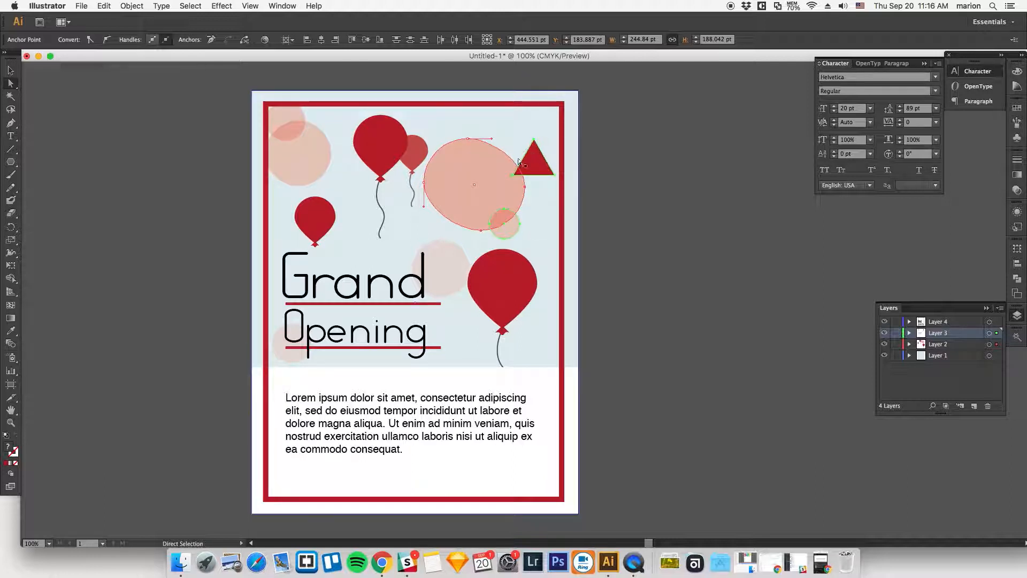
{"action": "mouse_move", "coordinate": [531, 190]}
{"action": "left_mouse_down"}
{"action": "mouse_move", "coordinate": [556, 188]}
{"action": "mouse_move", "coordinate": [513, 185]}
{"action": "left_mouse_up"}
{"action": "key", "text": "super+z"}
{"action": "key", "text": "super+z"}
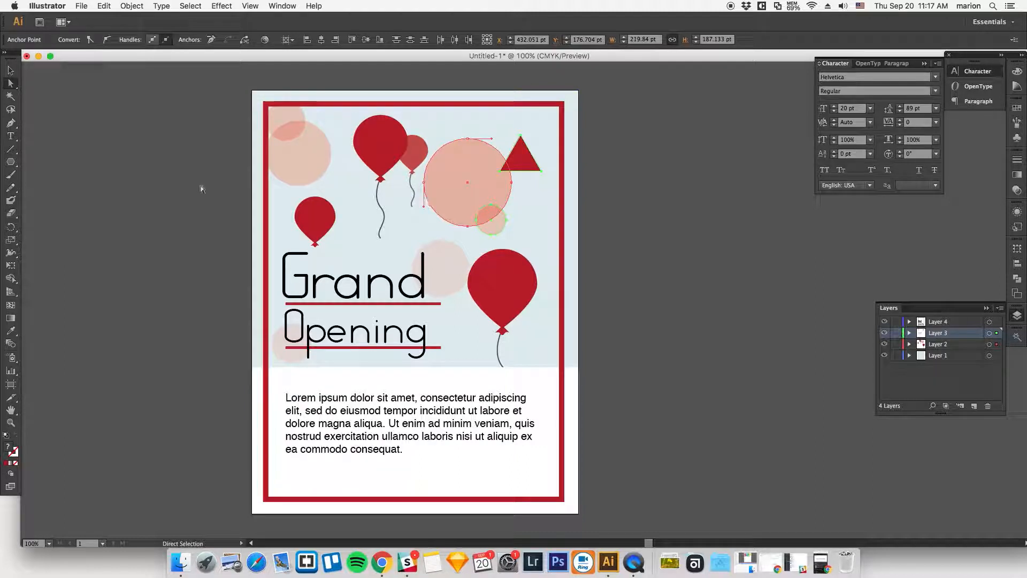
Step: Draw the first curved edge and lower end of a red letter S over the Grand Opening title with the Pen tool
{"action": "left_click", "coordinate": [10, 125]}
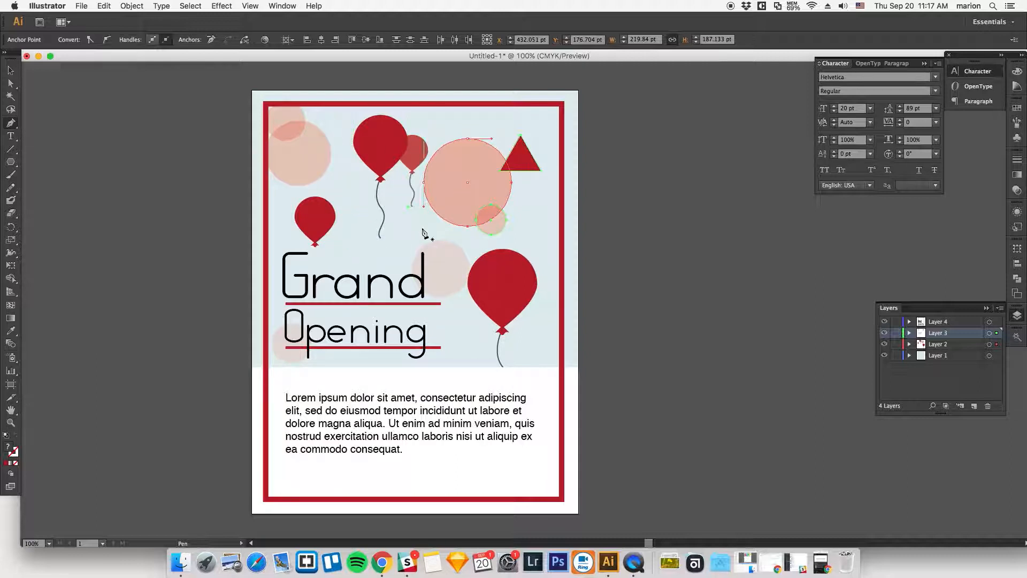
{"action": "left_click_drag", "start_coordinate": [433, 234], "coordinate": [450, 232]}
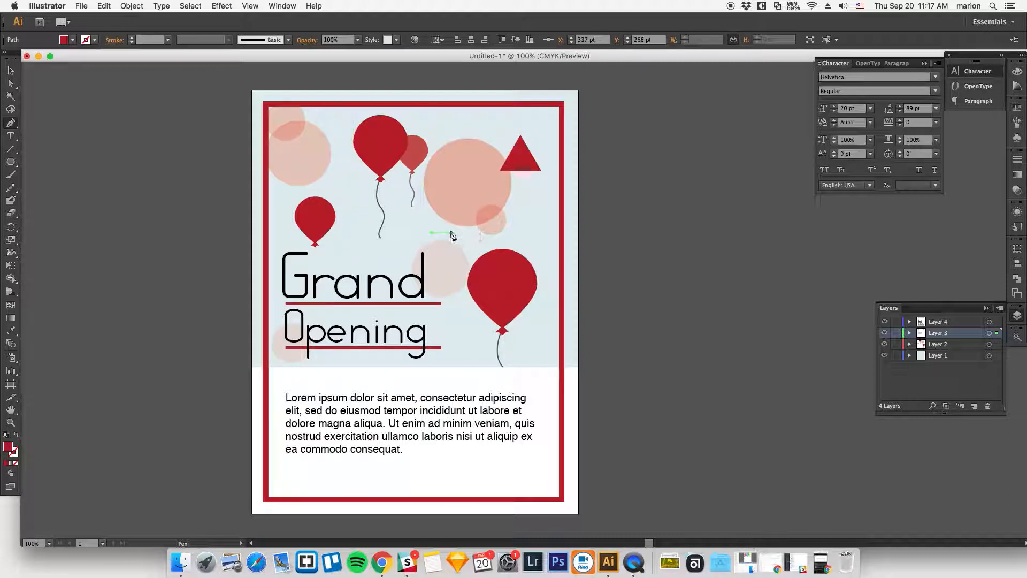
{"action": "left_click_drag", "start_coordinate": [395, 182], "coordinate": [360, 184]}
{"action": "left_click_drag", "start_coordinate": [348, 256], "coordinate": [357, 290]}
{"action": "left_click_drag", "start_coordinate": [418, 326], "coordinate": [320, 364]}
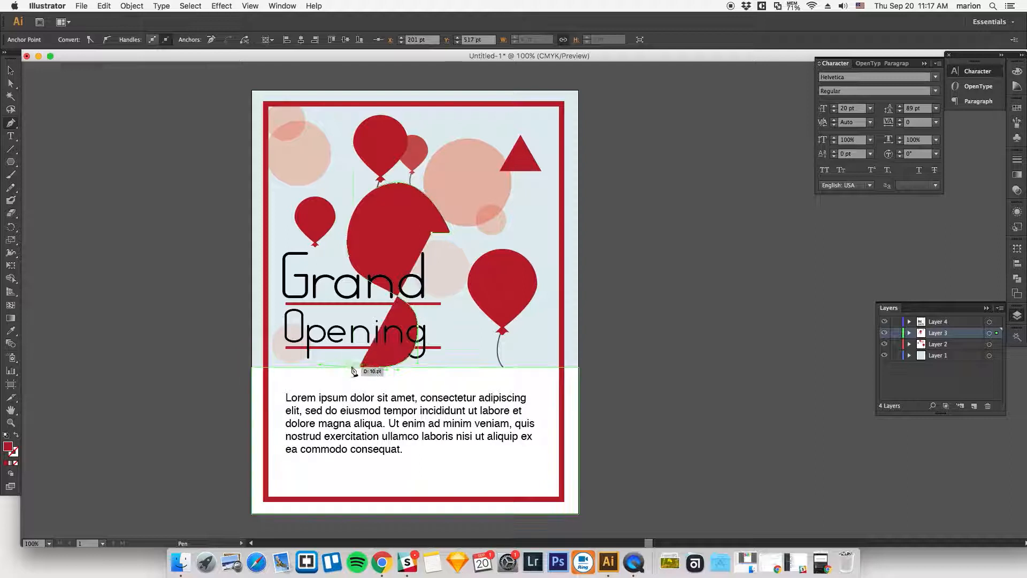
{"action": "left_click", "coordinate": [351, 348]}
{"action": "left_click", "coordinate": [325, 350]}
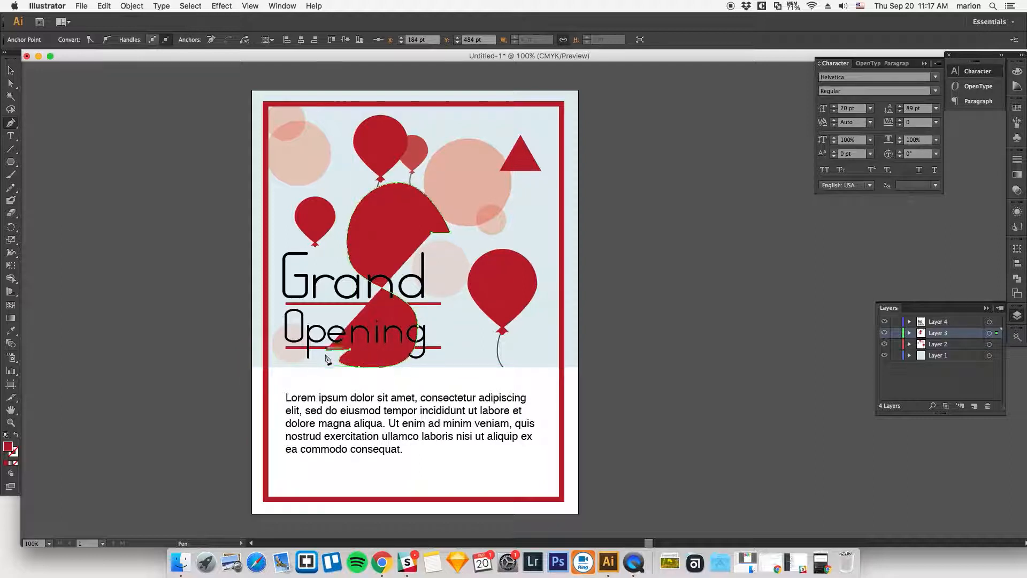
Step: Complete the S outline back to its starting point, about 235 by 370 pt overall, and delete its last anchor point
{"action": "left_click", "coordinate": [370, 380]}
{"action": "left_click_drag", "start_coordinate": [370, 380], "coordinate": [424, 376]}
{"action": "left_click_drag", "start_coordinate": [443, 328], "coordinate": [441, 298]}
{"action": "left_click_drag", "start_coordinate": [403, 268], "coordinate": [379, 254]}
{"action": "left_click_drag", "start_coordinate": [377, 220], "coordinate": [388, 185]}
{"action": "left_click_drag", "start_coordinate": [431, 232], "coordinate": [436, 248]}
{"action": "left_click", "coordinate": [10, 70]}
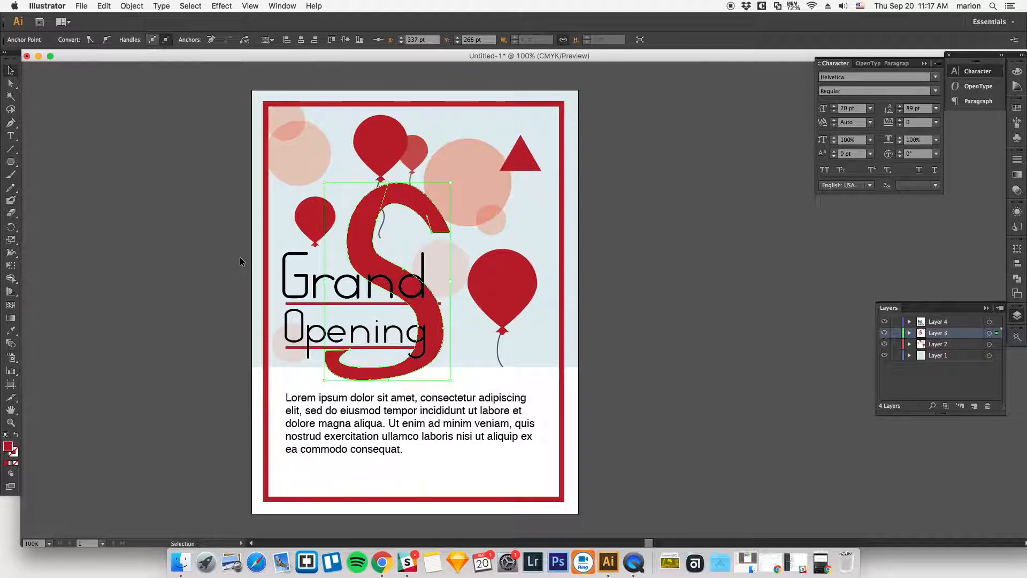
{"action": "key", "text": "BackSpace"}
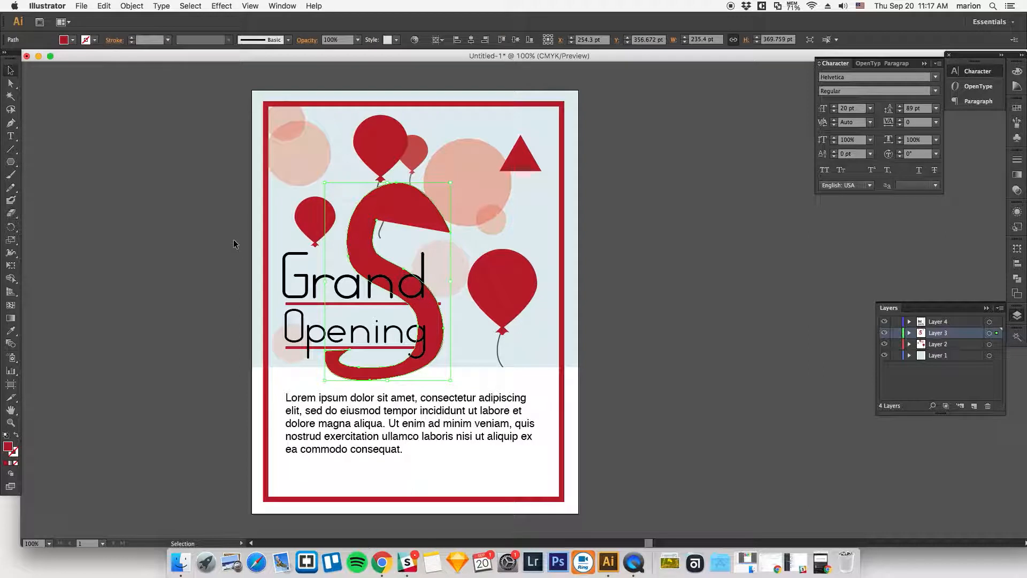
Step: Delete the red S shape drawn over the Grand Opening title
{"action": "left_click", "coordinate": [10, 123]}
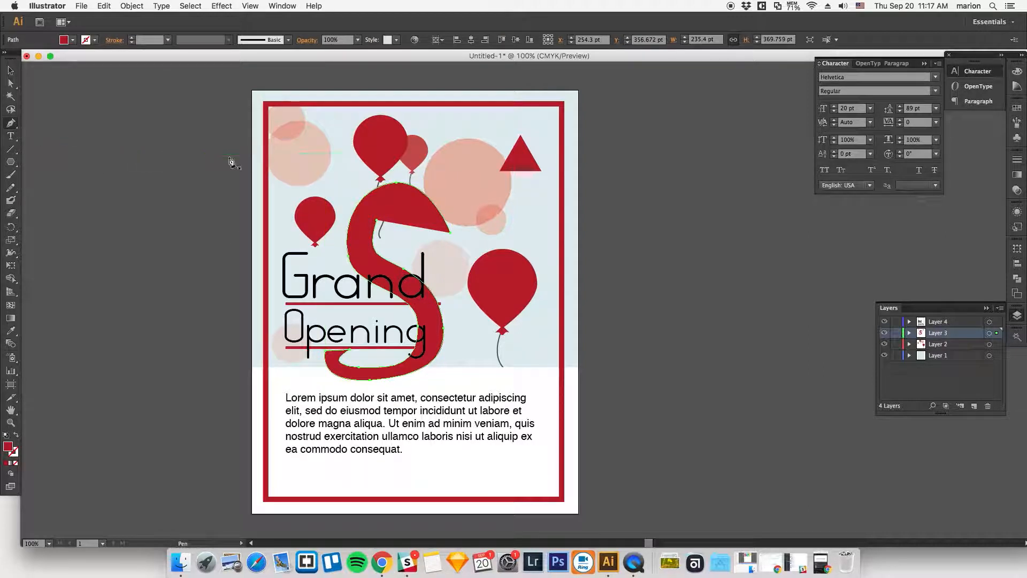
{"action": "key", "text": "BackSpace"}
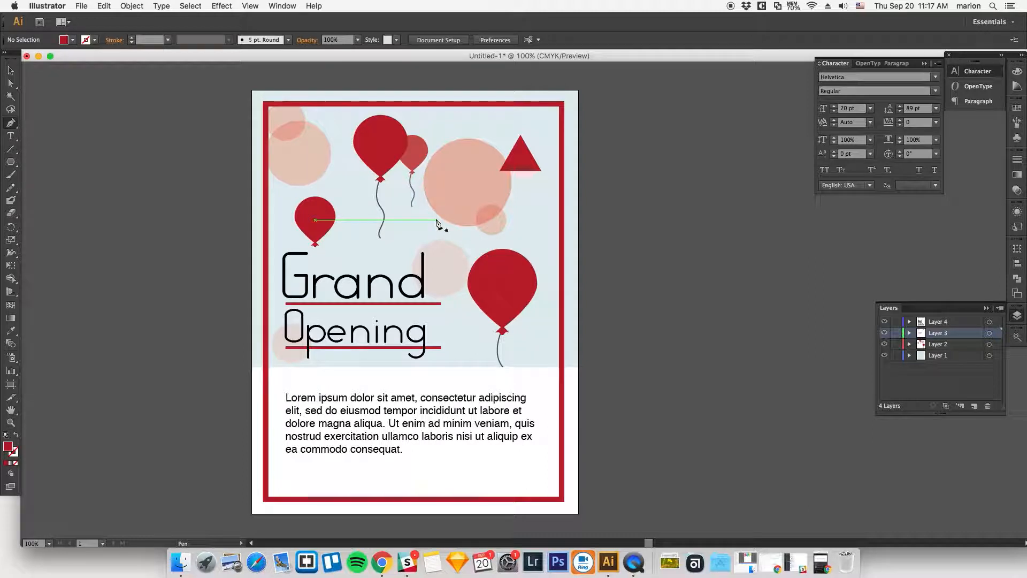
Step: Try removing one side anchor point from the large pale circle with the Pen tool and reshaping it with Direct Selection, and undo both
{"action": "left_click", "coordinate": [452, 174], "text": "super"}
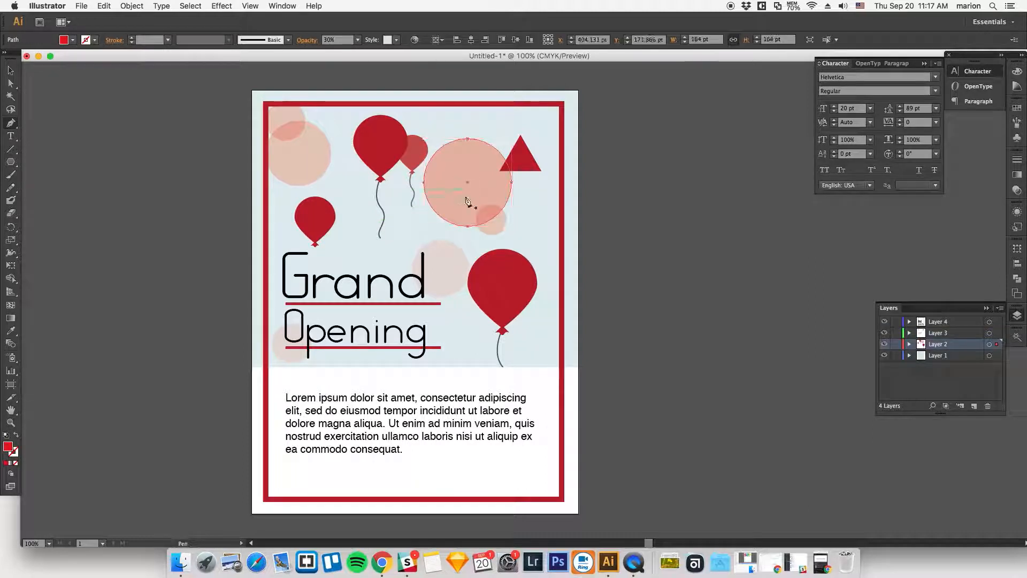
{"action": "left_click", "coordinate": [512, 183]}
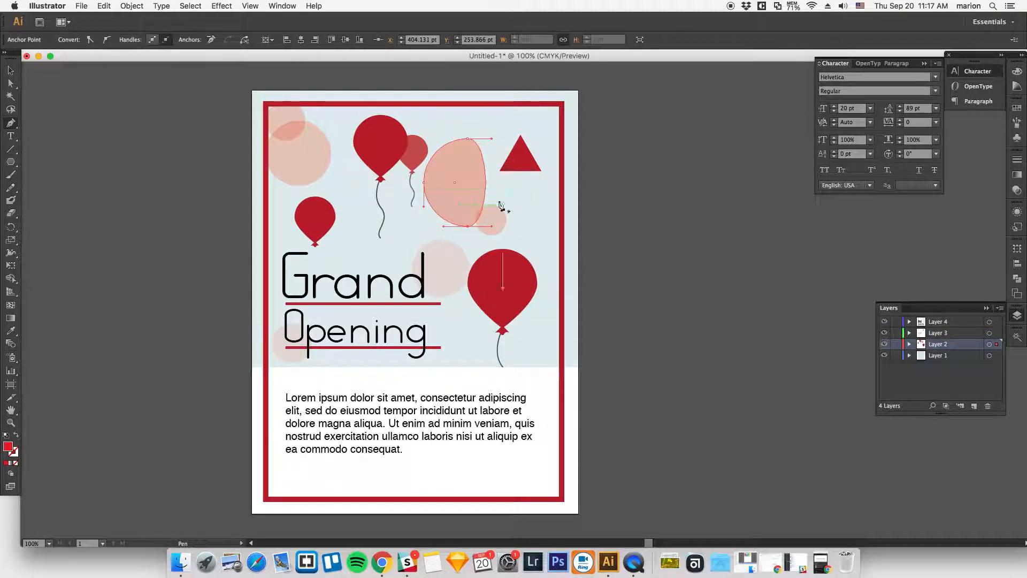
{"action": "left_click", "coordinate": [10, 83]}
{"action": "left_click_drag", "start_coordinate": [441, 218], "coordinate": [463, 211]}
{"action": "key", "text": "super+z"}
{"action": "key", "text": "super+z"}
{"action": "key", "text": "super+z"}
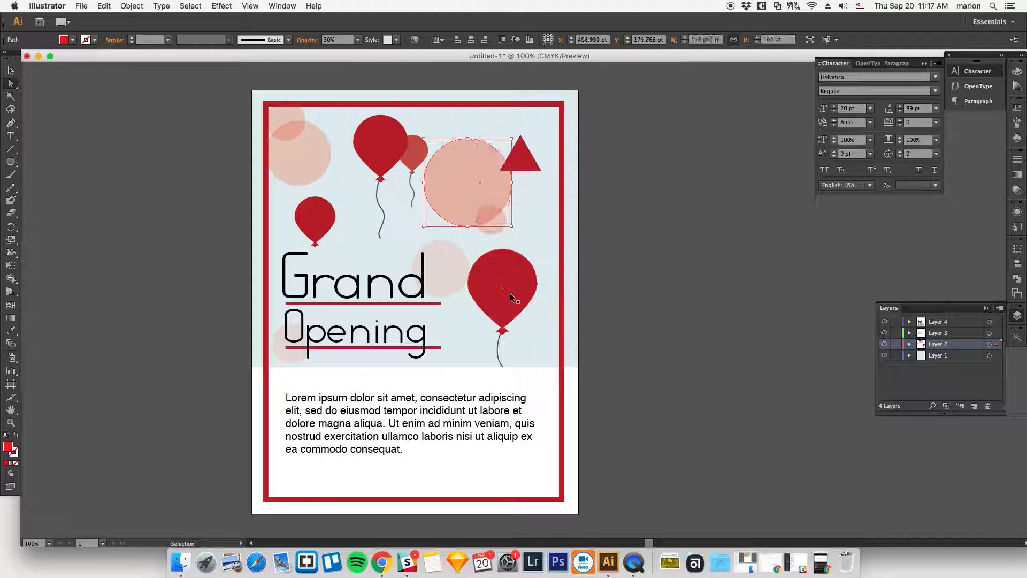
Step: Add the point text "This is an example Text" with the Type tool and move it just above the large lower balloon
{"action": "key", "text": "t"}
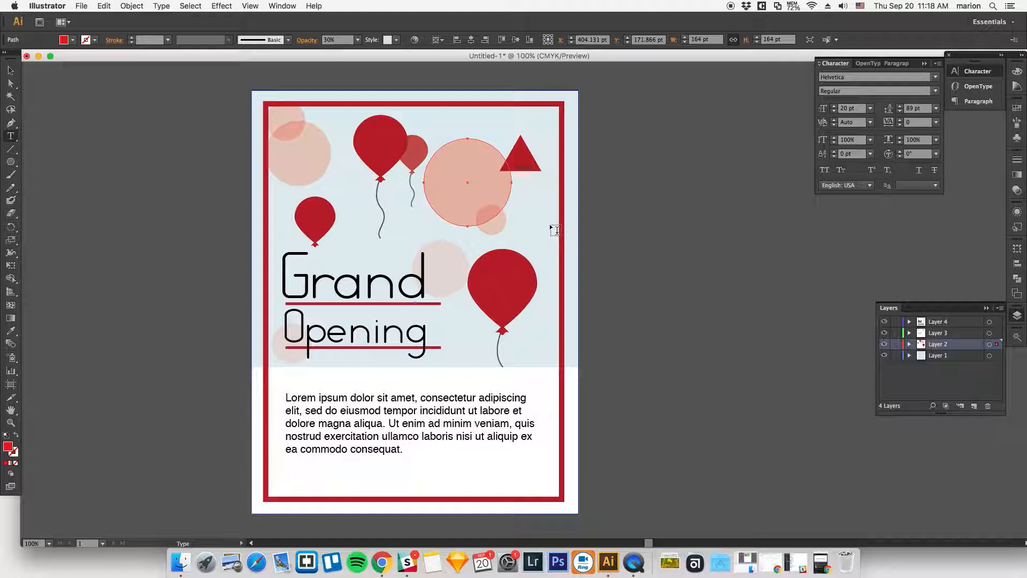
{"action": "left_click", "coordinate": [540, 227]}
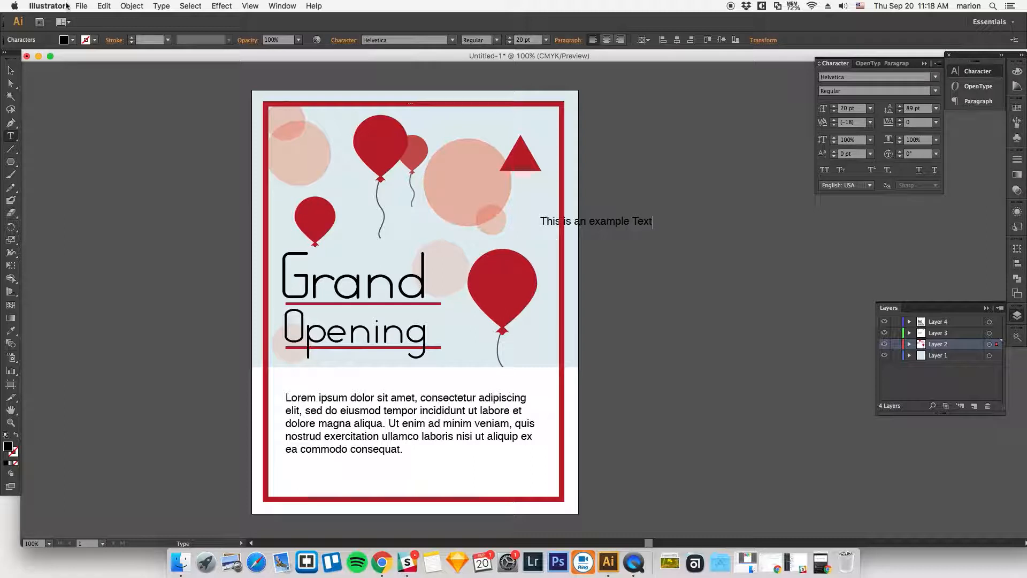
{"action": "left_click", "coordinate": [10, 70]}
{"action": "left_click_drag", "start_coordinate": [622, 221], "coordinate": [451, 239]}
Step: Draw an area text frame on the empty canvas beside the poster and fill it with several lines of random letters
{"action": "left_click", "coordinate": [10, 136]}
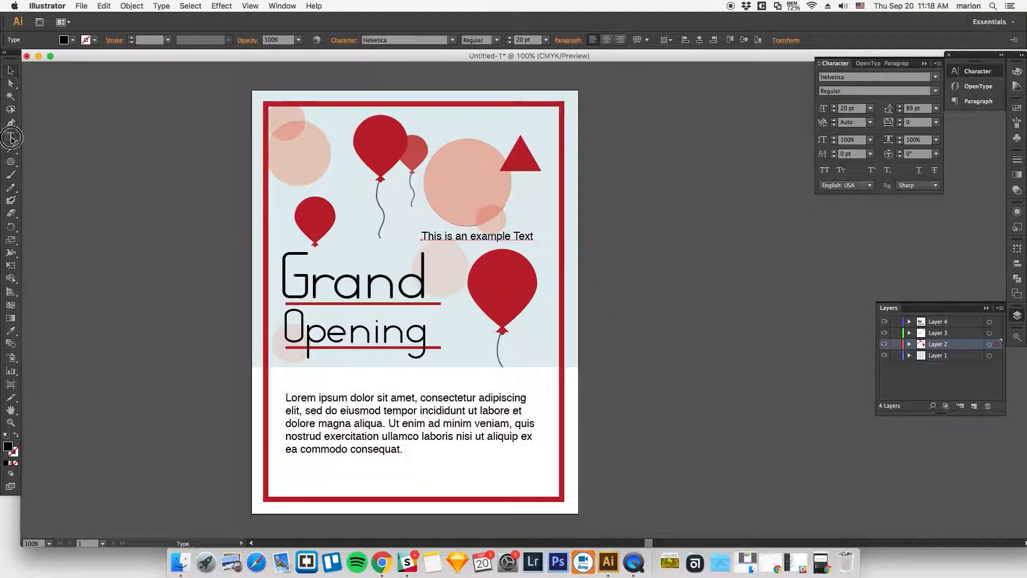
{"action": "left_click_drag", "start_coordinate": [614, 203], "coordinate": [796, 417]}
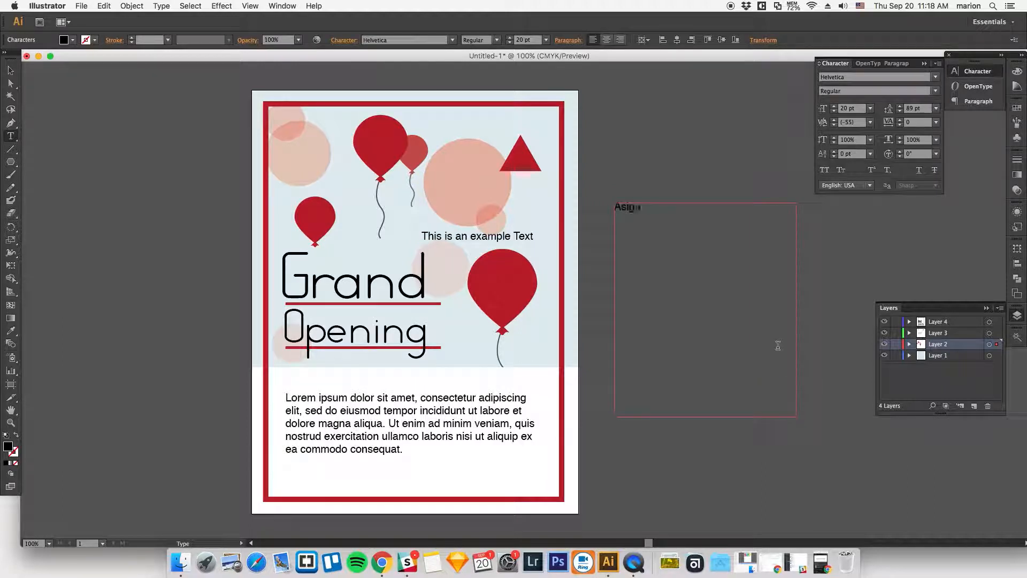
{"action": "type", "text": "hbaeivbaej"}
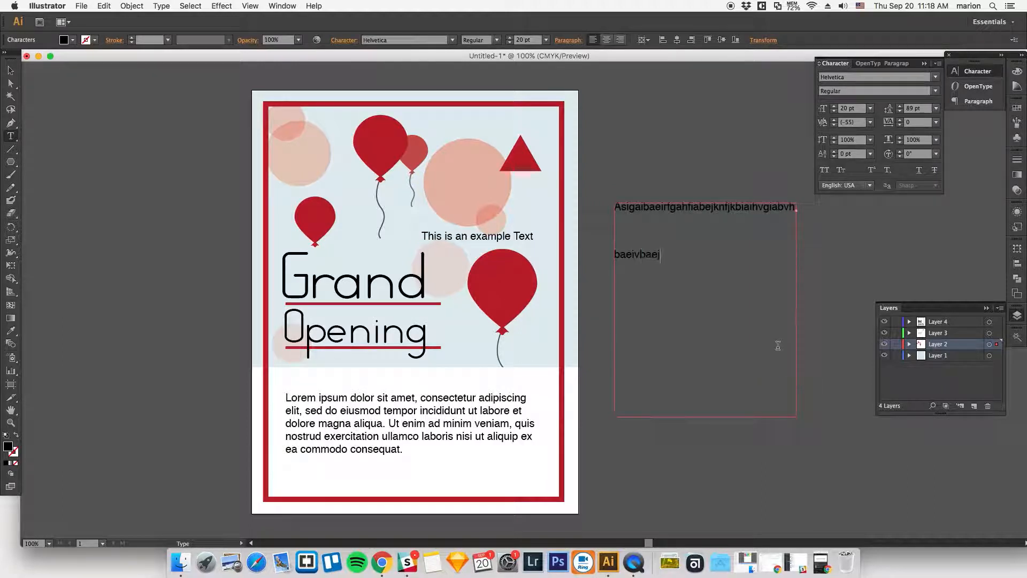
{"action": "type", "text": "rhviuesbvuiebibrihbfihaiufhaiufhu"}
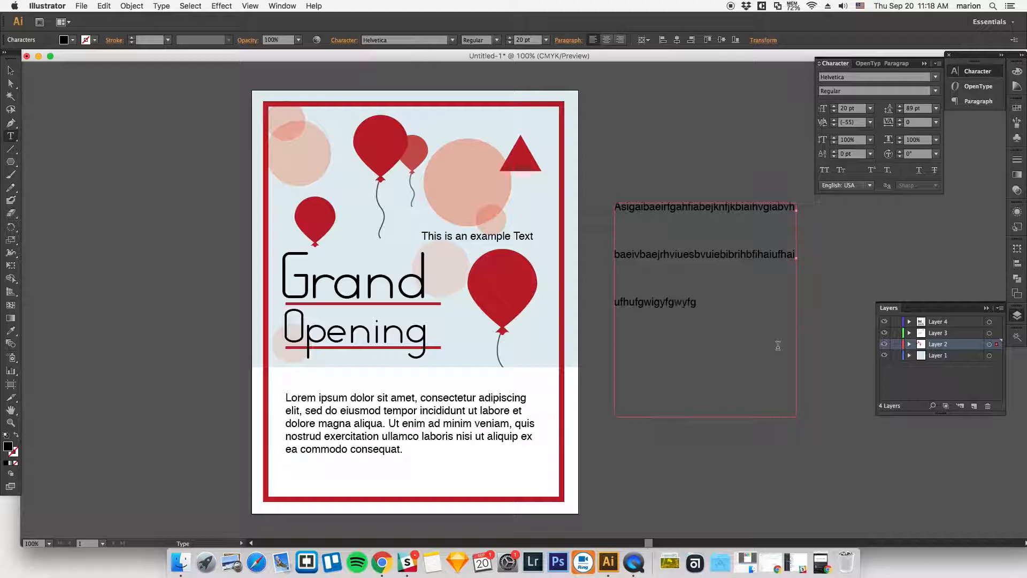
{"action": "left_click", "coordinate": [10, 70]}
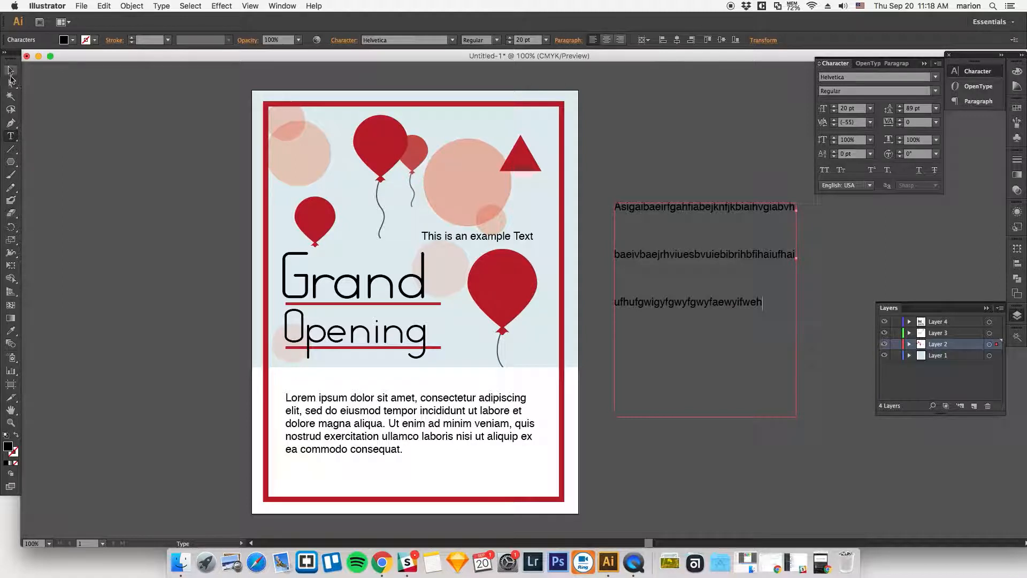
Step: Delete the random-letter text frame and the example text line
{"action": "key", "text": "Delete"}
{"action": "left_click", "coordinate": [430, 237]}
{"action": "key", "text": "Delete"}
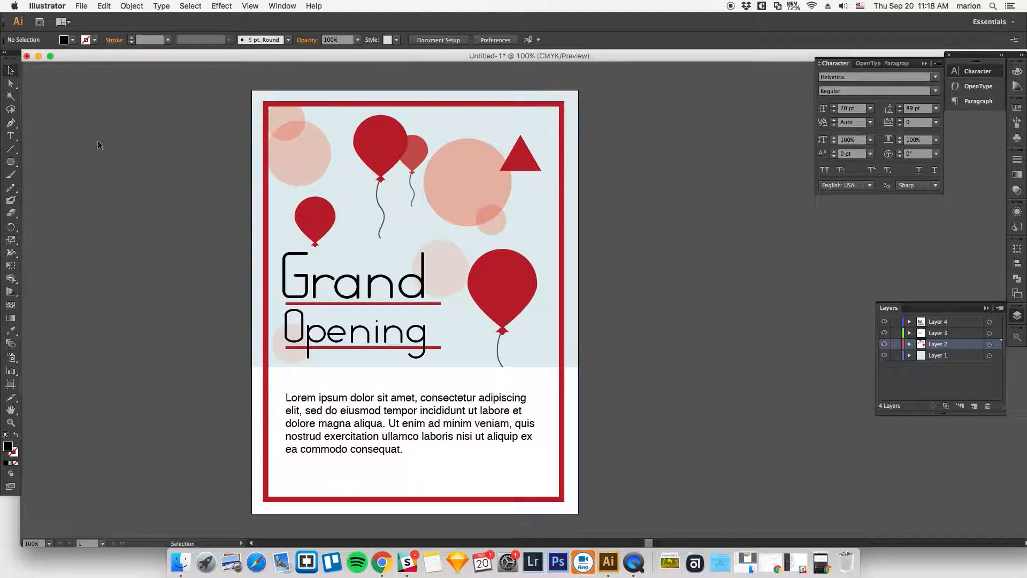
Step: Draw a diagonal line spanning about 338 by 98 pt across the upper poster and give it a black stroke
{"action": "left_click", "coordinate": [11, 149]}
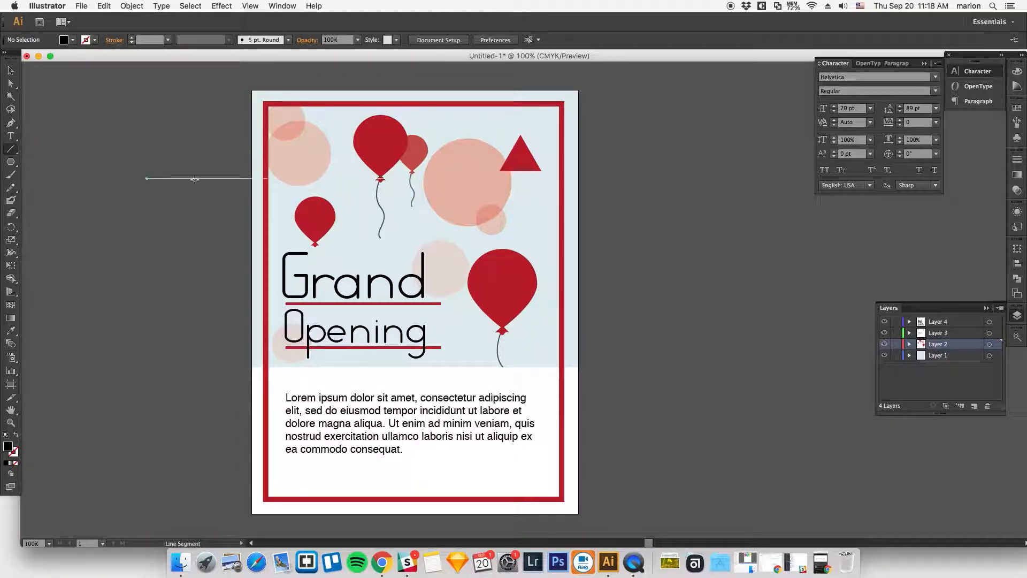
{"action": "left_click_drag", "start_coordinate": [340, 189], "coordinate": [521, 241]}
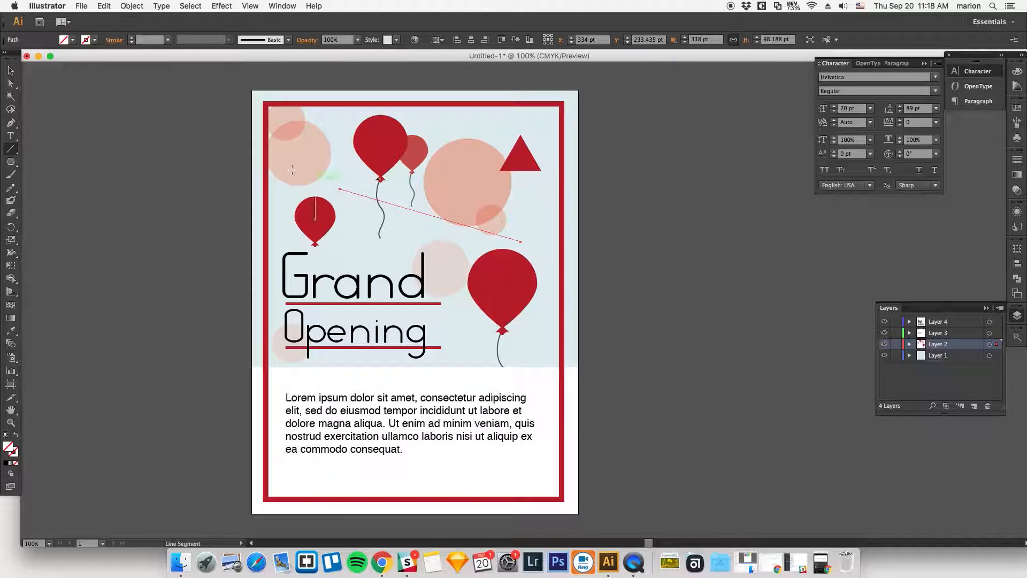
{"action": "left_click", "coordinate": [94, 41]}
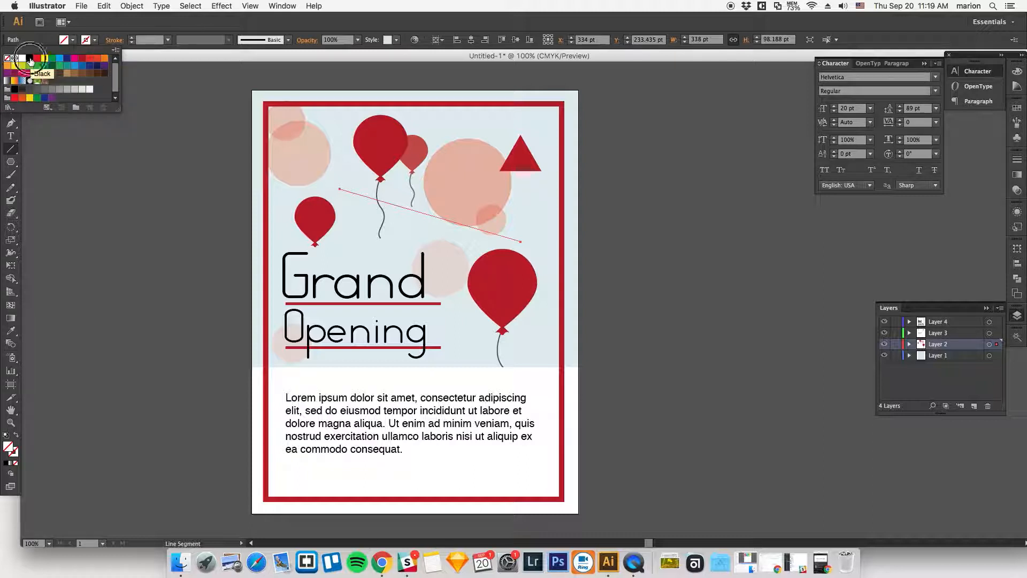
{"action": "left_click", "coordinate": [29, 58]}
{"action": "left_click", "coordinate": [10, 70]}
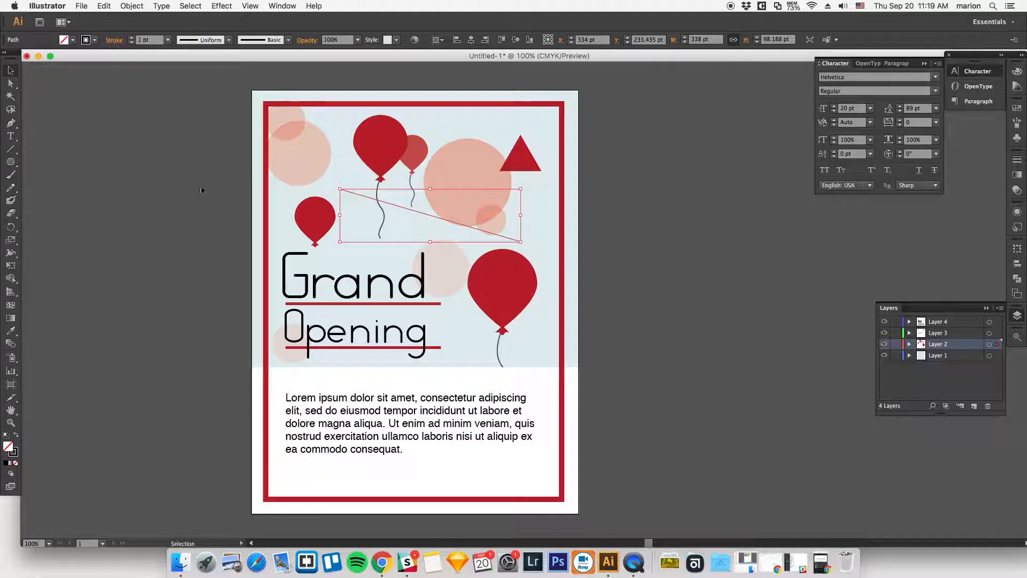
{"action": "left_click", "coordinate": [201, 188]}
Step: Set the diagonal line's stroke weight to 5 pt, and delete the line
{"action": "left_click", "coordinate": [396, 207]}
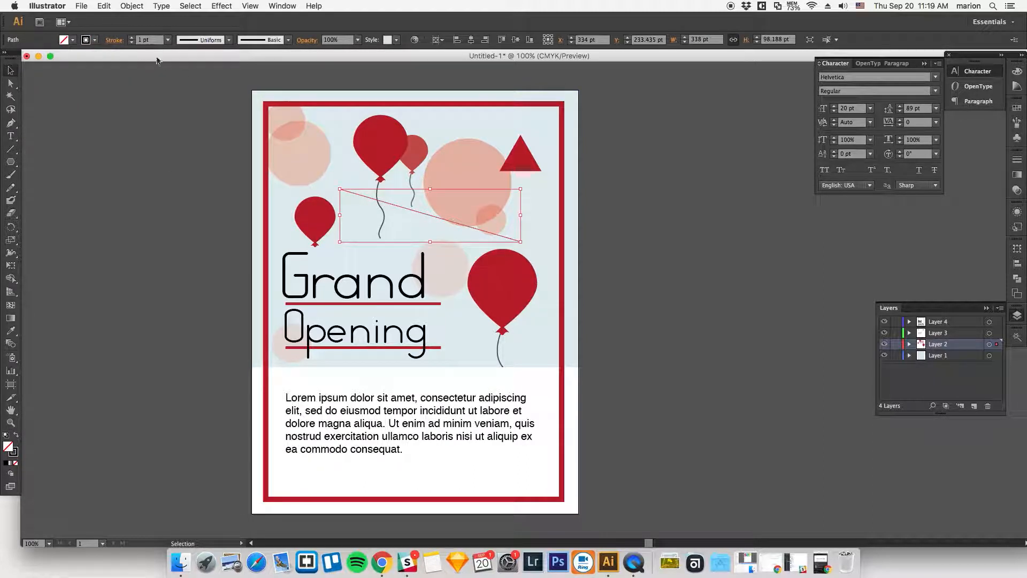
{"action": "left_click", "coordinate": [131, 39]}
{"action": "left_click", "coordinate": [131, 38]}
{"action": "left_click", "coordinate": [132, 38]}
{"action": "left_click", "coordinate": [132, 38]}
{"action": "left_click", "coordinate": [132, 42]}
{"action": "left_click", "coordinate": [131, 42]}
{"action": "left_click", "coordinate": [132, 42]}
{"action": "left_click", "coordinate": [132, 43]}
{"action": "left_click", "coordinate": [131, 42]}
{"action": "left_click", "coordinate": [203, 160]}
{"action": "left_click", "coordinate": [372, 198]}
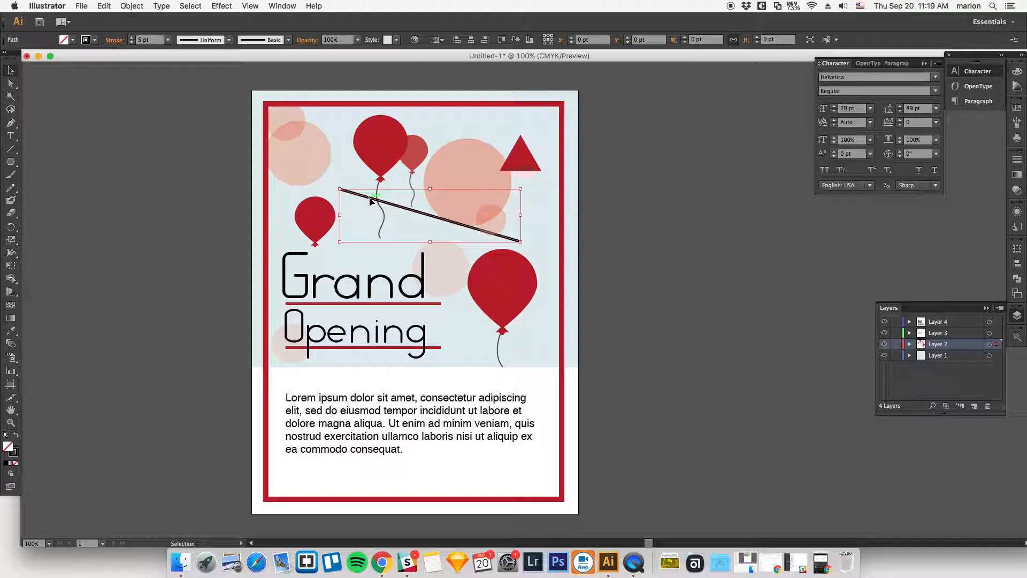
{"action": "key", "text": "Delete"}
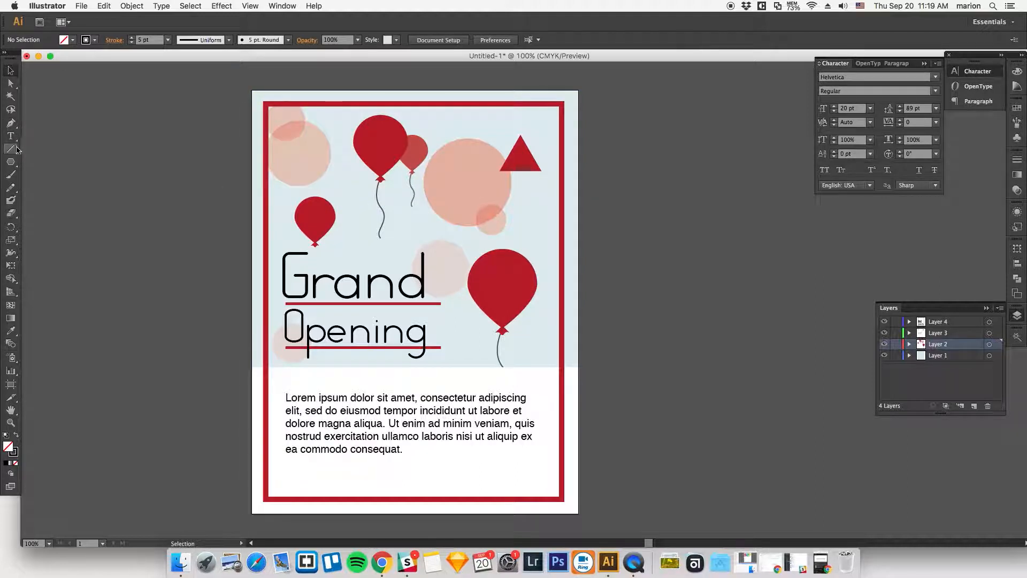
Step: Draw a rectangle about 168 by 246.5 pt beside the poster with the Rectangle tool and fill it with cyan blue
{"action": "left_click", "coordinate": [11, 164]}
{"action": "left_click", "coordinate": [12, 164]}
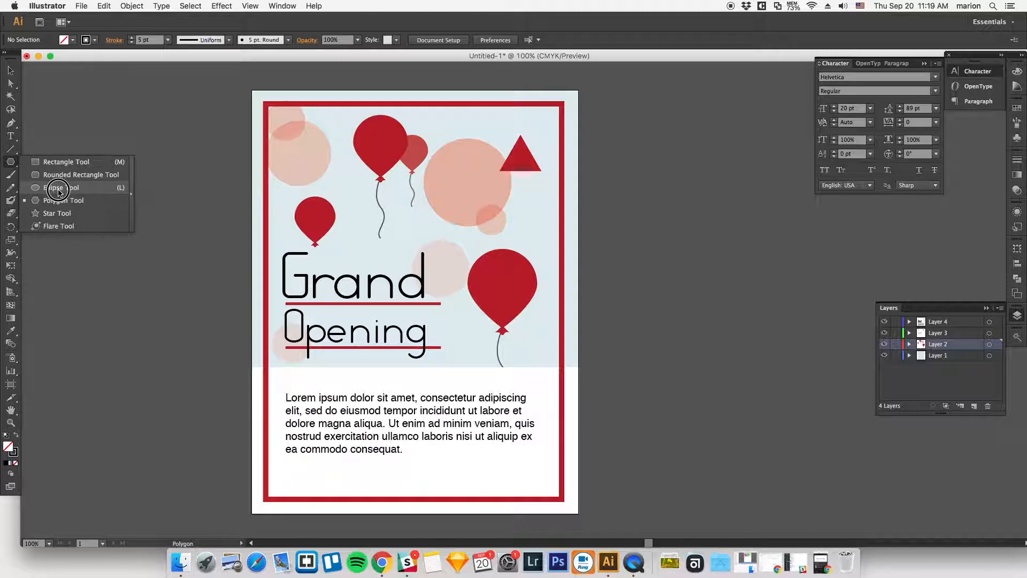
{"action": "left_click", "coordinate": [50, 162]}
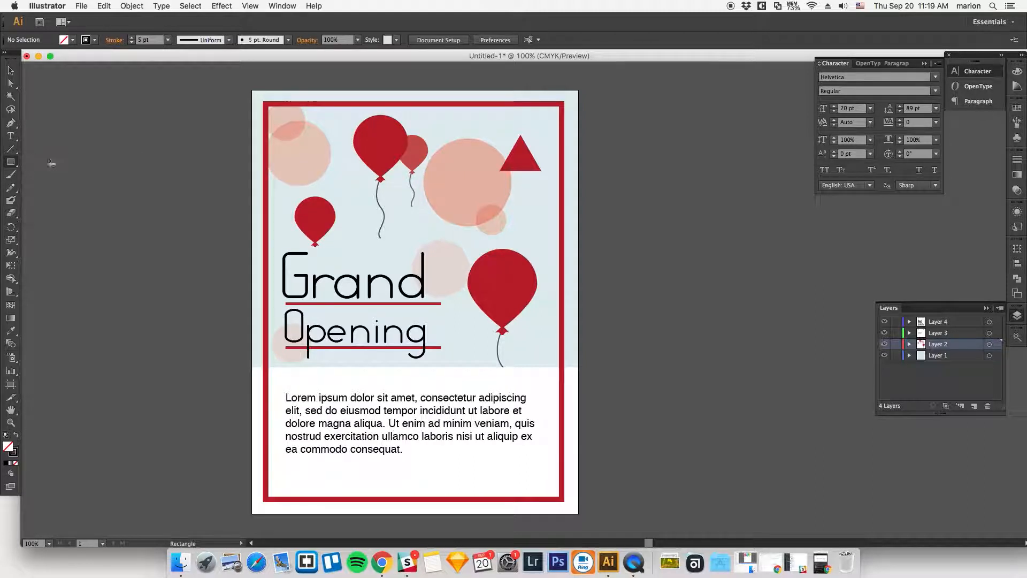
{"action": "left_click_drag", "start_coordinate": [154, 186], "coordinate": [243, 318]}
{"action": "left_click", "coordinate": [72, 39]}
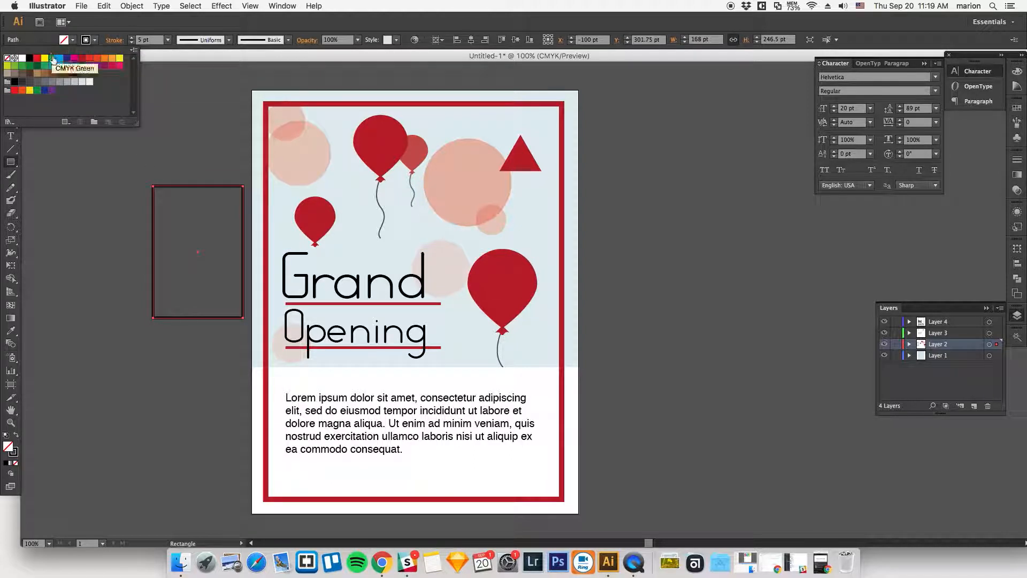
{"action": "left_click", "coordinate": [59, 58]}
Step: Draw a circle about 135 pt across beside the blue rectangle, and delete both shapes
{"action": "mouse_move", "coordinate": [10, 162]}
{"action": "left_mouse_down"}
{"action": "mouse_move", "coordinate": [48, 173]}
{"action": "mouse_move", "coordinate": [129, 286]}
{"action": "left_mouse_up"}
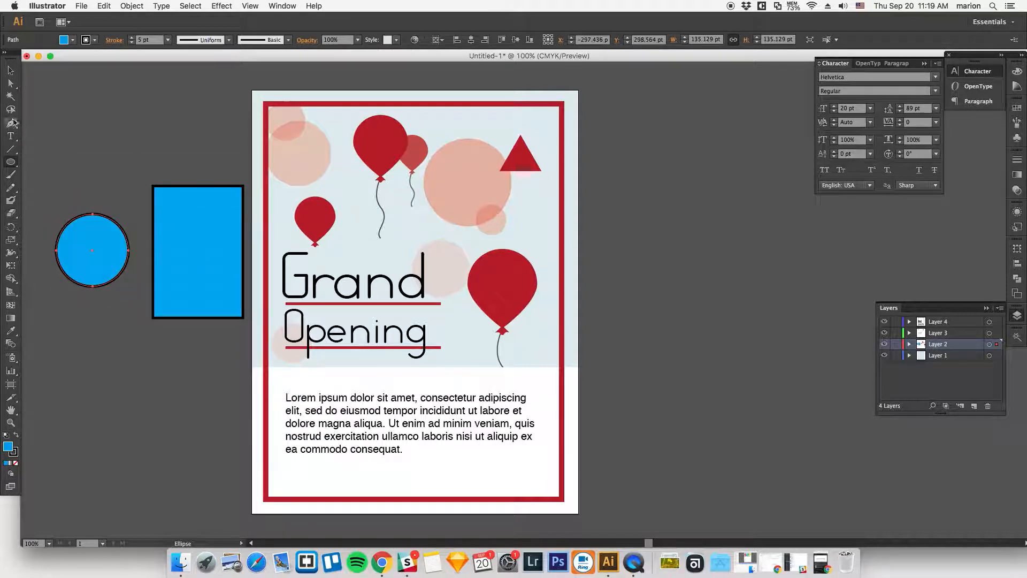
{"action": "left_click", "coordinate": [10, 70]}
{"action": "left_click_drag", "start_coordinate": [119, 140], "coordinate": [216, 322]}
{"action": "left_click", "coordinate": [217, 321]}
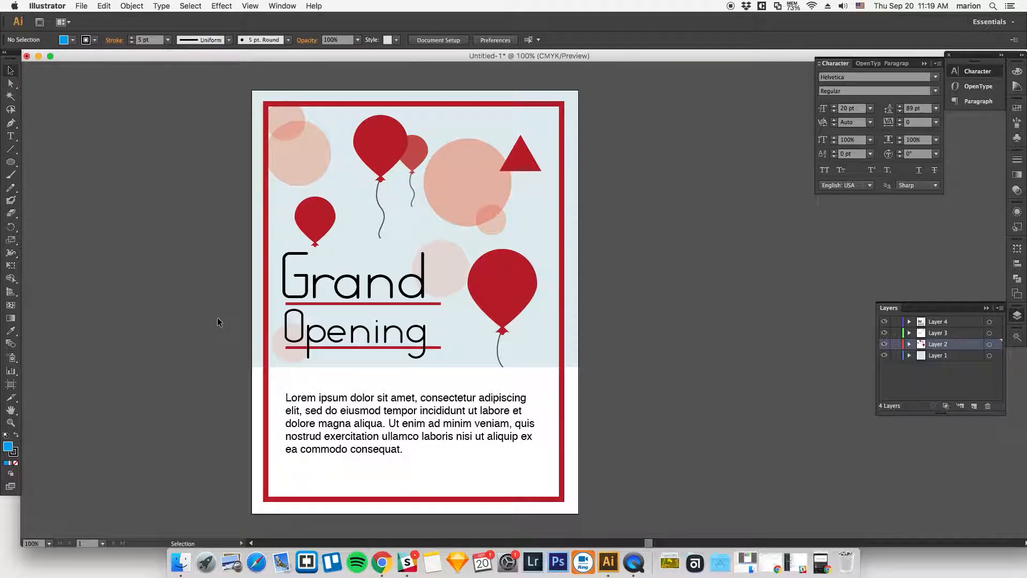
Step: Paint a looping black stroke about 256 by 309 pt beside the poster with the Paintbrush and shift it slightly closer to the poster
{"action": "left_click", "coordinate": [11, 176]}
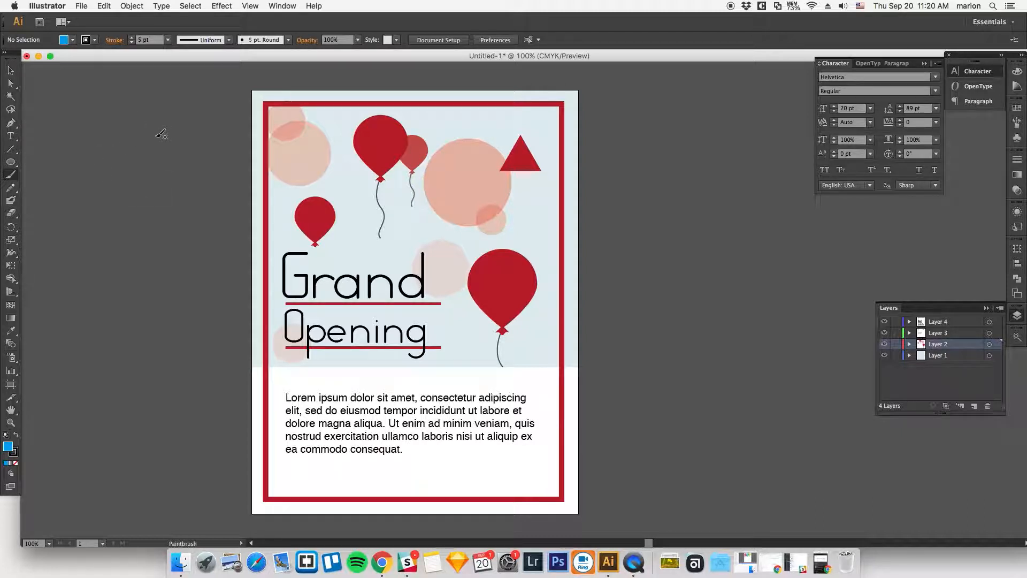
{"action": "mouse_move", "coordinate": [157, 130]}
{"action": "left_mouse_down"}
{"action": "mouse_move", "coordinate": [92, 160]}
{"action": "mouse_move", "coordinate": [175, 173]}
{"action": "mouse_move", "coordinate": [203, 246]}
{"action": "mouse_move", "coordinate": [122, 276]}
{"action": "mouse_move", "coordinate": [73, 213]}
{"action": "mouse_move", "coordinate": [95, 170]}
{"action": "mouse_move", "coordinate": [155, 152]}
{"action": "mouse_move", "coordinate": [207, 176]}
{"action": "left_mouse_up"}
{"action": "left_click", "coordinate": [10, 70]}
{"action": "left_click", "coordinate": [146, 154]}
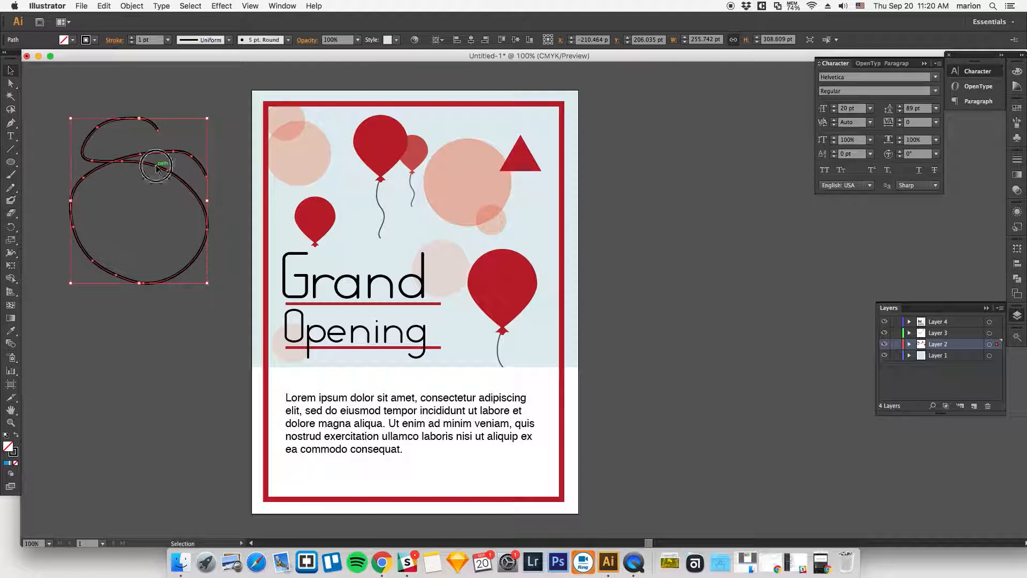
{"action": "left_click_drag", "start_coordinate": [156, 169], "coordinate": [176, 172]}
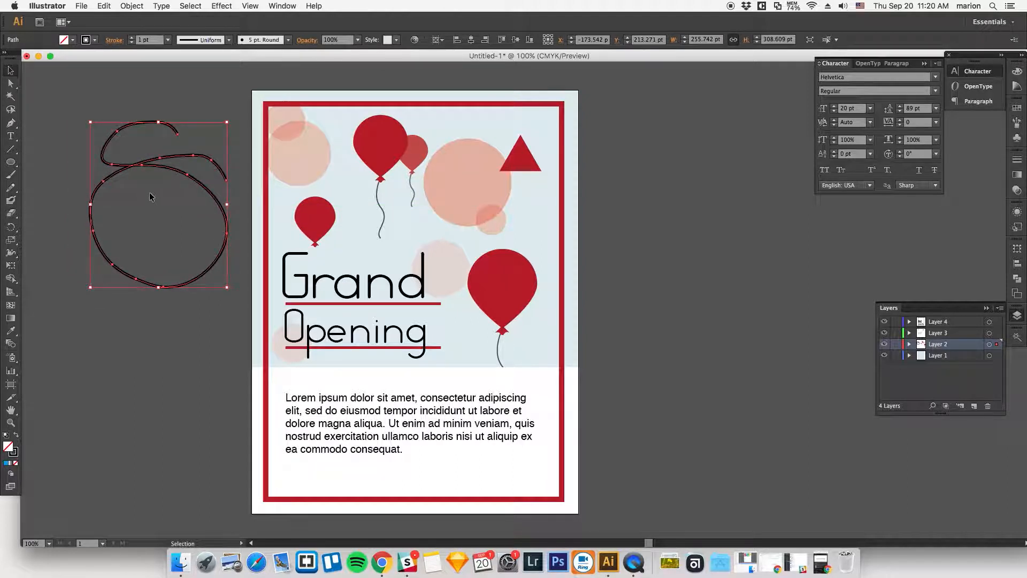
Step: Try a heavier stroke weight on the painted loop, return it to 1 pt, and deselect it
{"action": "left_click", "coordinate": [131, 37]}
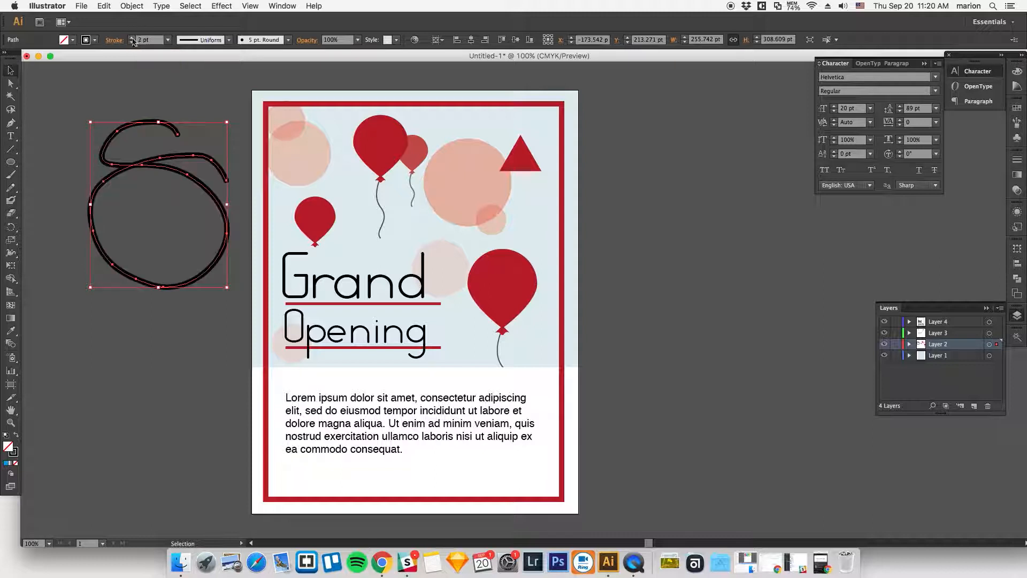
{"action": "left_click", "coordinate": [131, 37]}
{"action": "left_click", "coordinate": [131, 42]}
{"action": "left_click", "coordinate": [132, 42]}
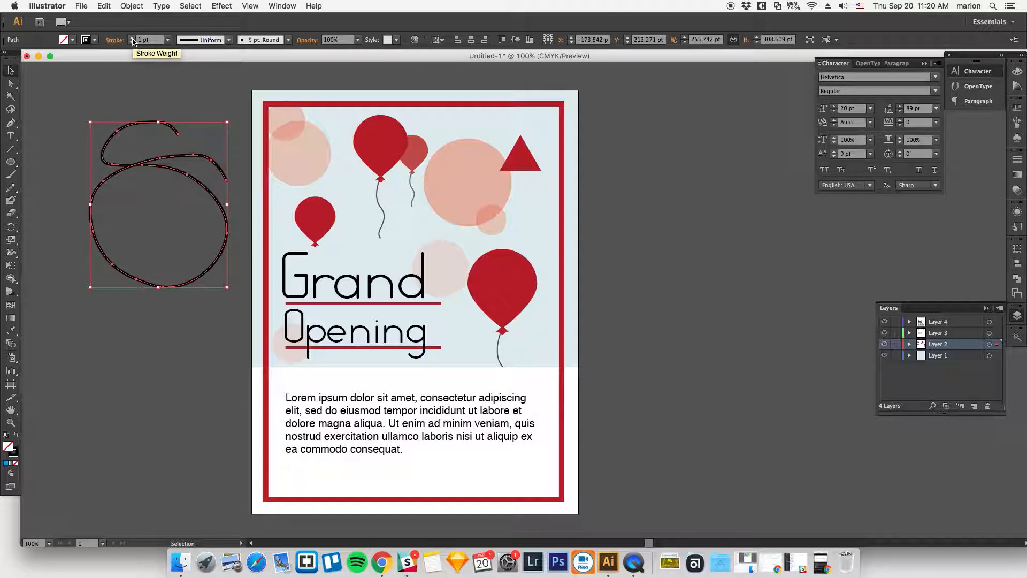
{"action": "left_click", "coordinate": [72, 161]}
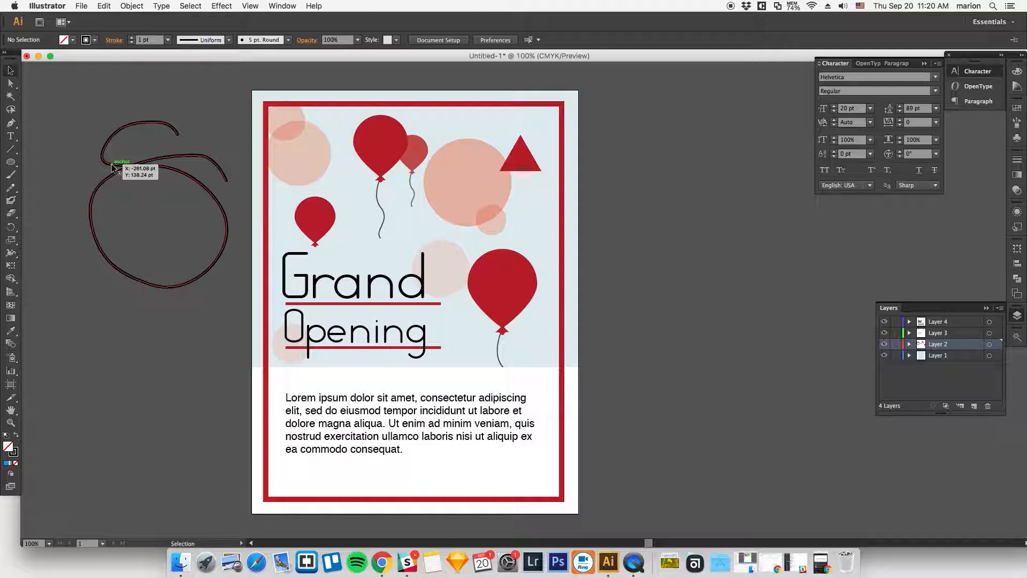
Step: Scribble a filled round shape about 334 by 239 pt below the painted loop with the Blob Brush and move it slightly upward
{"action": "left_click", "coordinate": [11, 200]}
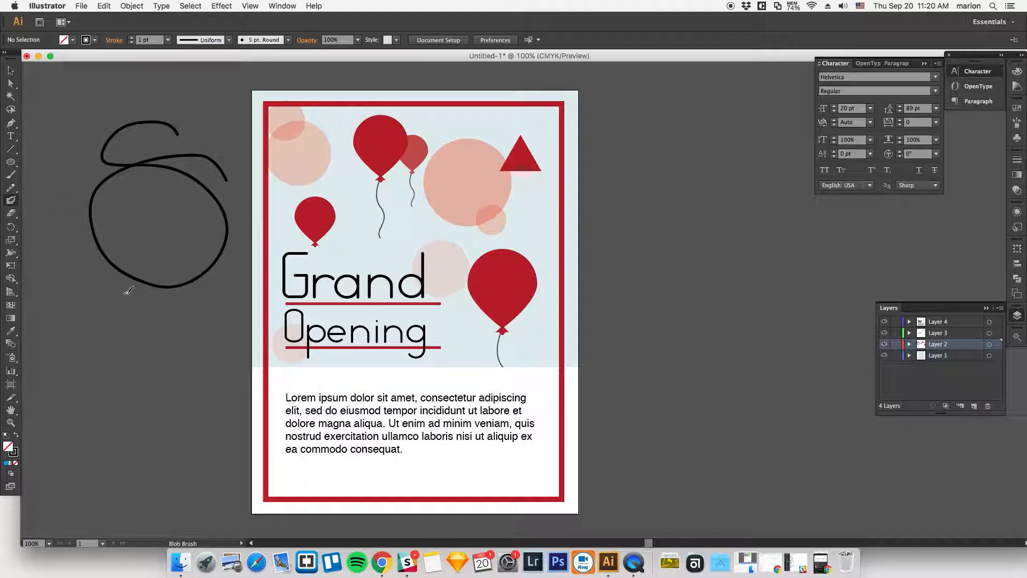
{"action": "mouse_move", "coordinate": [165, 325]}
{"action": "left_mouse_down"}
{"action": "mouse_move", "coordinate": [80, 412]}
{"action": "mouse_move", "coordinate": [183, 355]}
{"action": "mouse_move", "coordinate": [118, 335]}
{"action": "mouse_move", "coordinate": [57, 351]}
{"action": "mouse_move", "coordinate": [75, 396]}
{"action": "mouse_move", "coordinate": [187, 369]}
{"action": "mouse_move", "coordinate": [112, 401]}
{"action": "mouse_move", "coordinate": [199, 413]}
{"action": "left_mouse_up"}
{"action": "mouse_move", "coordinate": [195, 413]}
{"action": "left_mouse_down"}
{"action": "mouse_move", "coordinate": [158, 400]}
{"action": "mouse_move", "coordinate": [102, 408]}
{"action": "mouse_move", "coordinate": [107, 387]}
{"action": "mouse_move", "coordinate": [53, 388]}
{"action": "mouse_move", "coordinate": [131, 332]}
{"action": "mouse_move", "coordinate": [84, 348]}
{"action": "mouse_move", "coordinate": [192, 348]}
{"action": "mouse_move", "coordinate": [153, 404]}
{"action": "mouse_move", "coordinate": [107, 404]}
{"action": "left_mouse_up"}
{"action": "left_click", "coordinate": [10, 70]}
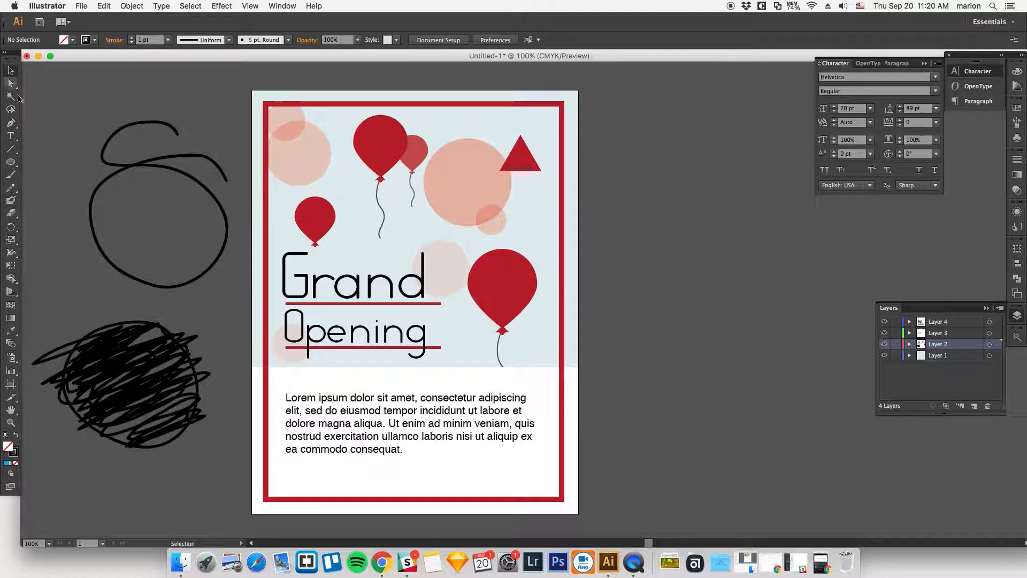
{"action": "left_click_drag", "start_coordinate": [105, 342], "coordinate": [116, 325]}
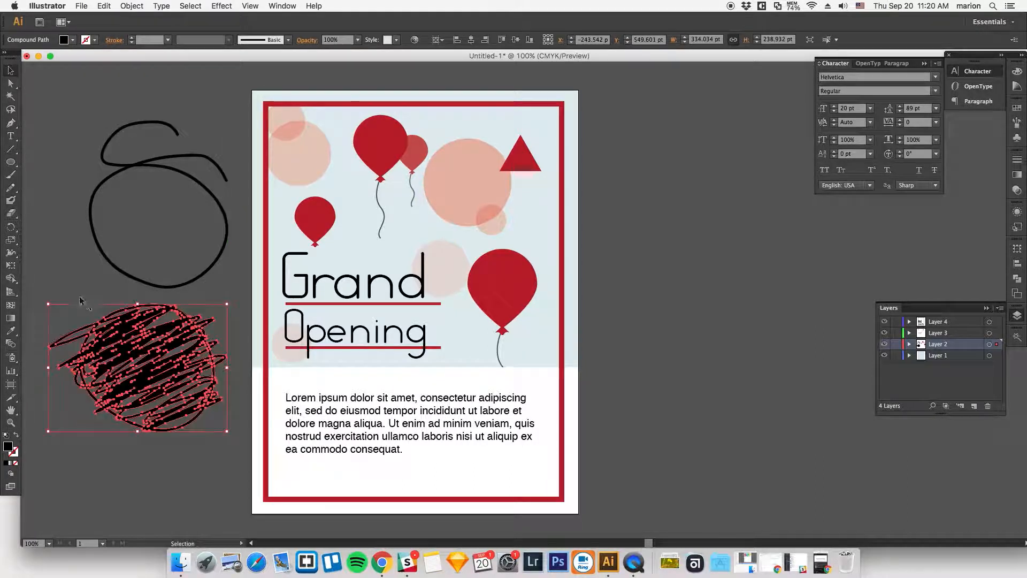
{"action": "left_click", "coordinate": [81, 300]}
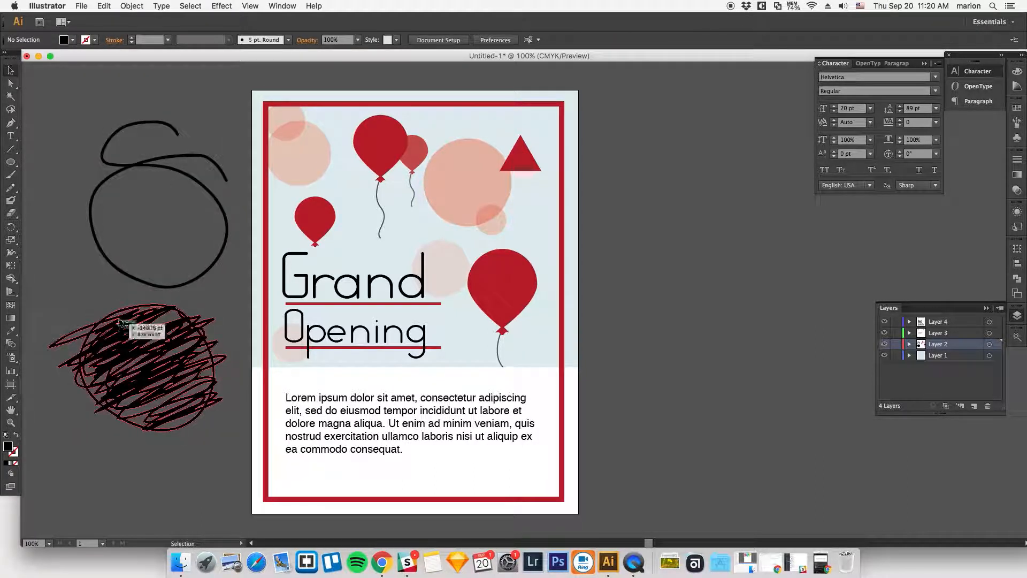
Step: Delete the painted loop and the Blob Brush scribble beside the poster
{"action": "left_click", "coordinate": [127, 270]}
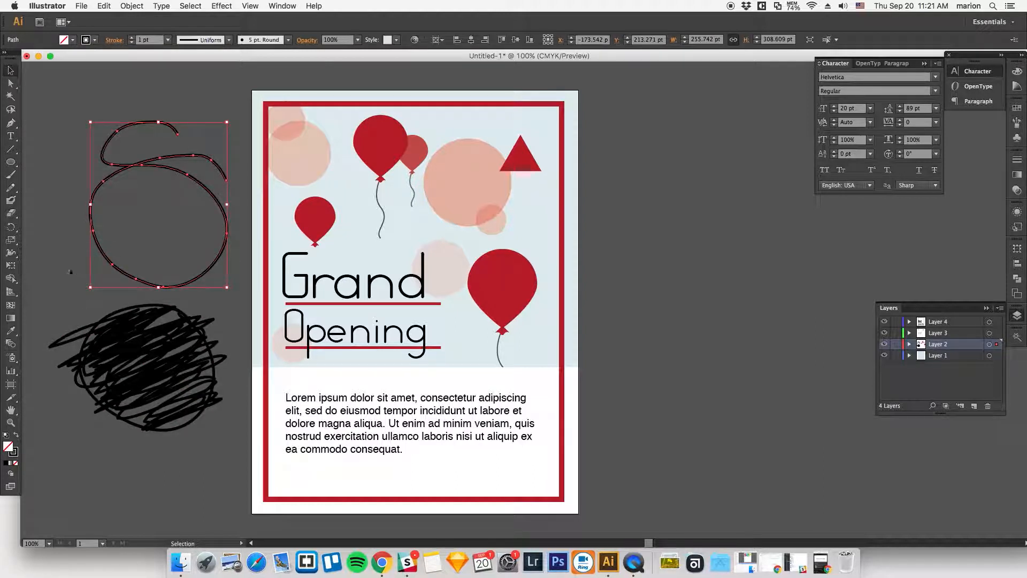
{"action": "key", "text": "Delete"}
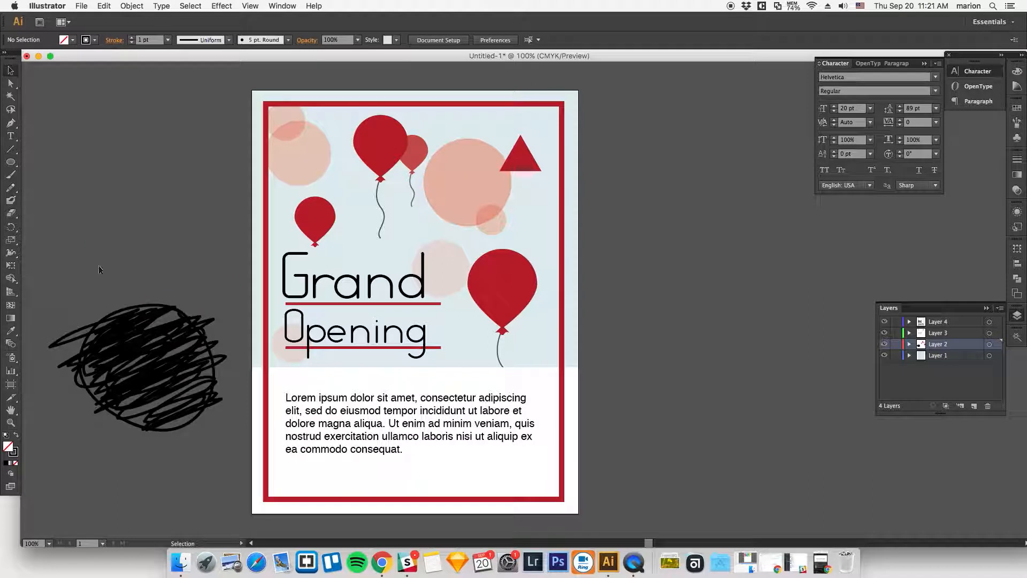
{"action": "left_click", "coordinate": [123, 316]}
{"action": "key", "text": "Delete"}
Step: Paint a circle filled with a zigzag scribble on the other side of the poster using the Paintbrush, and shift the scribble's strokes
{"action": "left_click", "coordinate": [11, 175]}
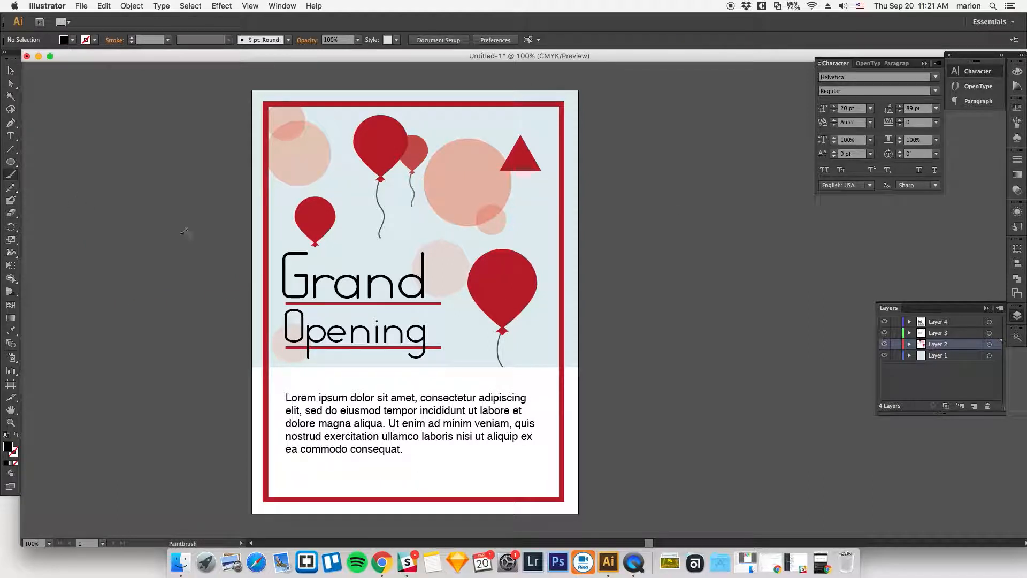
{"action": "mouse_move", "coordinate": [715, 188]}
{"action": "left_mouse_down"}
{"action": "mouse_move", "coordinate": [658, 198]}
{"action": "mouse_move", "coordinate": [646, 255]}
{"action": "mouse_move", "coordinate": [727, 281]}
{"action": "mouse_move", "coordinate": [756, 226]}
{"action": "mouse_move", "coordinate": [708, 188]}
{"action": "mouse_move", "coordinate": [642, 206]}
{"action": "mouse_move", "coordinate": [687, 184]}
{"action": "mouse_move", "coordinate": [719, 199]}
{"action": "mouse_move", "coordinate": [628, 254]}
{"action": "mouse_move", "coordinate": [727, 220]}
{"action": "mouse_move", "coordinate": [736, 248]}
{"action": "mouse_move", "coordinate": [713, 275]}
{"action": "mouse_move", "coordinate": [728, 293]}
{"action": "left_mouse_up"}
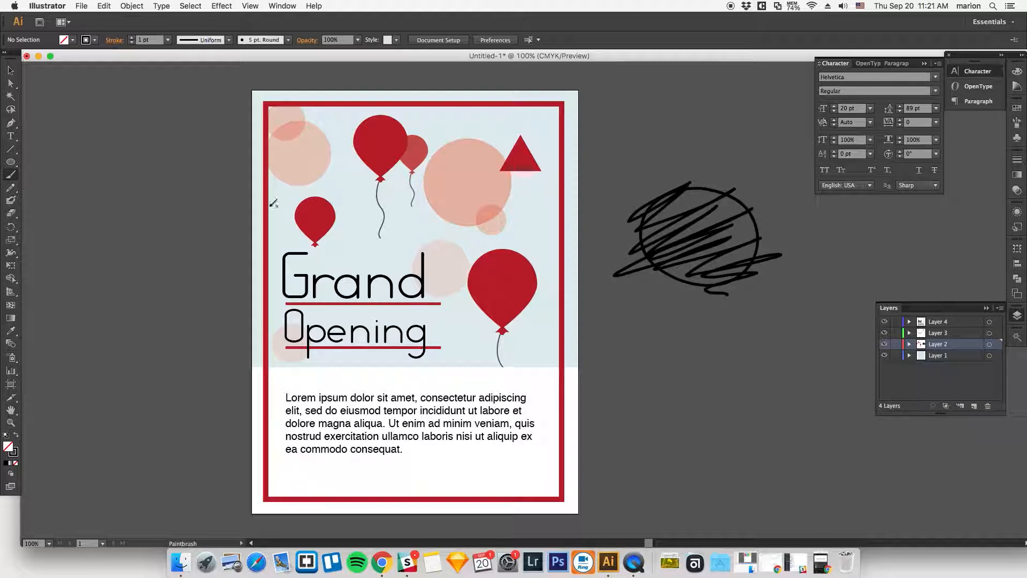
{"action": "left_click", "coordinate": [10, 70]}
{"action": "mouse_move", "coordinate": [684, 239]}
{"action": "left_mouse_down"}
{"action": "mouse_move", "coordinate": [711, 206]}
{"action": "mouse_move", "coordinate": [671, 208]}
{"action": "left_mouse_up"}
{"action": "left_click", "coordinate": [625, 159]}
{"action": "left_click_drag", "start_coordinate": [710, 181], "coordinate": [717, 169]}
Step: Pull anchor points of the painted scribble up into a tall peak with Direct Selection, and move the whole scribble back over the circle
{"action": "left_click", "coordinate": [10, 83]}
{"action": "left_click_drag", "start_coordinate": [769, 144], "coordinate": [772, 111]}
{"action": "mouse_move", "coordinate": [736, 162]}
{"action": "left_mouse_down"}
{"action": "mouse_move", "coordinate": [732, 142]}
{"action": "mouse_move", "coordinate": [784, 143]}
{"action": "left_mouse_up"}
{"action": "left_click", "coordinate": [751, 156]}
{"action": "left_click", "coordinate": [11, 70]}
{"action": "left_click", "coordinate": [615, 160]}
{"action": "left_click_drag", "start_coordinate": [710, 159], "coordinate": [681, 208]}
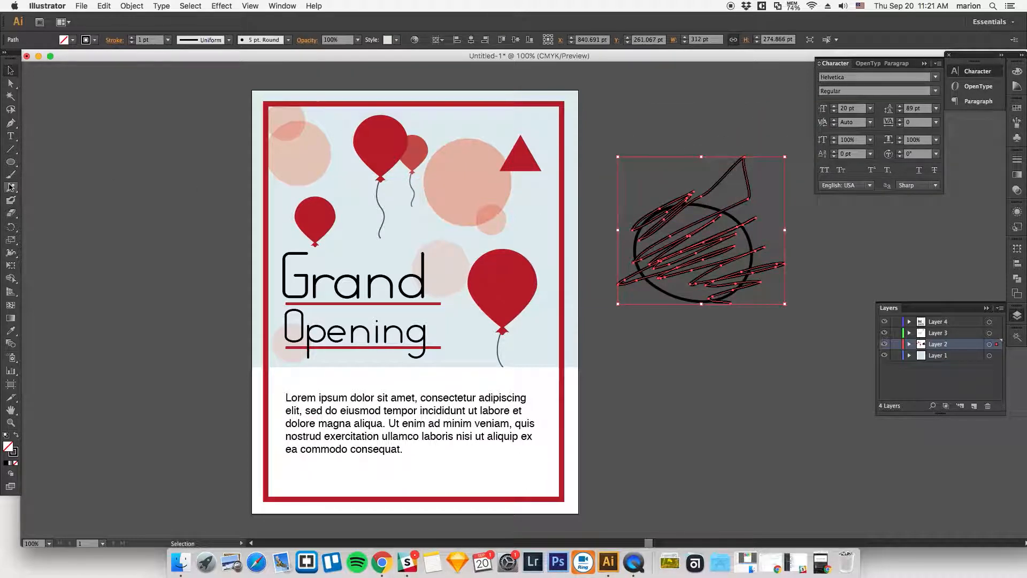
Step: Draw a scribbled-in circle about 252 by 214 pt with the Blob Brush and place it just below the Paintbrush drawing
{"action": "left_click", "coordinate": [10, 201]}
{"action": "mouse_move", "coordinate": [720, 346]}
{"action": "left_mouse_down"}
{"action": "mouse_move", "coordinate": [679, 353]}
{"action": "mouse_move", "coordinate": [650, 408]}
{"action": "mouse_move", "coordinate": [696, 449]}
{"action": "mouse_move", "coordinate": [758, 422]}
{"action": "mouse_move", "coordinate": [749, 364]}
{"action": "mouse_move", "coordinate": [695, 345]}
{"action": "left_mouse_up"}
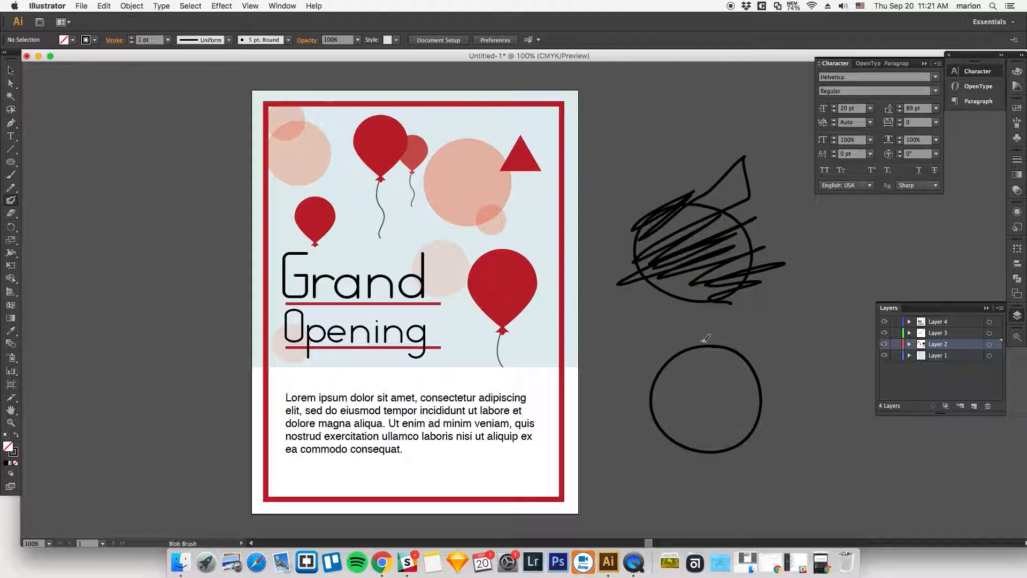
{"action": "mouse_move", "coordinate": [651, 383]}
{"action": "left_mouse_down"}
{"action": "mouse_move", "coordinate": [719, 348]}
{"action": "mouse_move", "coordinate": [653, 404]}
{"action": "mouse_move", "coordinate": [746, 372]}
{"action": "mouse_move", "coordinate": [744, 392]}
{"action": "mouse_move", "coordinate": [699, 428]}
{"action": "mouse_move", "coordinate": [727, 445]}
{"action": "mouse_move", "coordinate": [706, 452]}
{"action": "mouse_move", "coordinate": [696, 439]}
{"action": "mouse_move", "coordinate": [751, 392]}
{"action": "mouse_move", "coordinate": [730, 385]}
{"action": "mouse_move", "coordinate": [770, 360]}
{"action": "mouse_move", "coordinate": [711, 348]}
{"action": "mouse_move", "coordinate": [672, 356]}
{"action": "mouse_move", "coordinate": [686, 368]}
{"action": "mouse_move", "coordinate": [665, 344]}
{"action": "left_mouse_up"}
{"action": "left_click", "coordinate": [11, 70]}
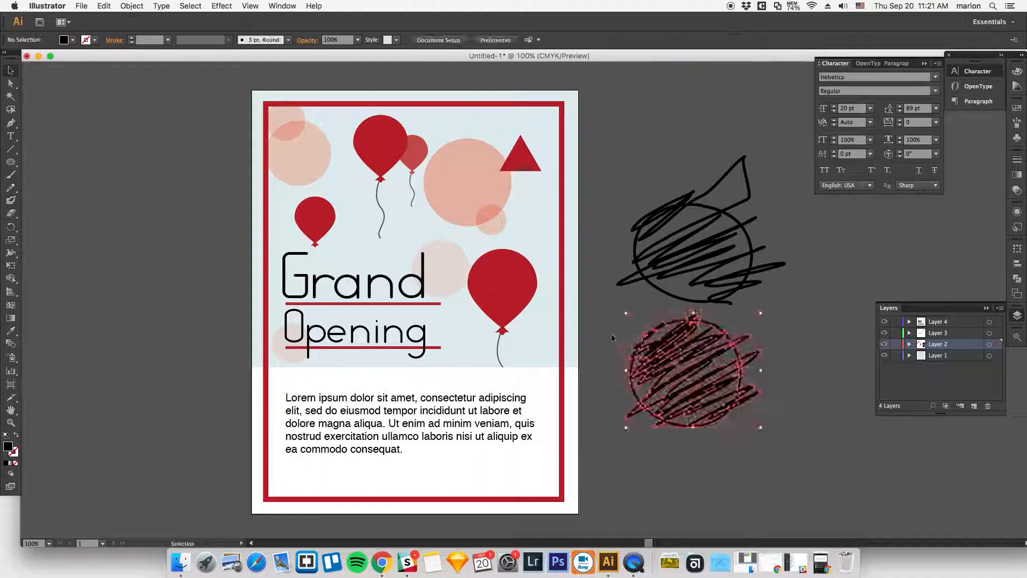
Step: Select the Paintbrush scribble and the Blob Brush shape in turn to compare their paths, undoing any accidental change
{"action": "left_click", "coordinate": [683, 268]}
{"action": "key", "text": "super+z"}
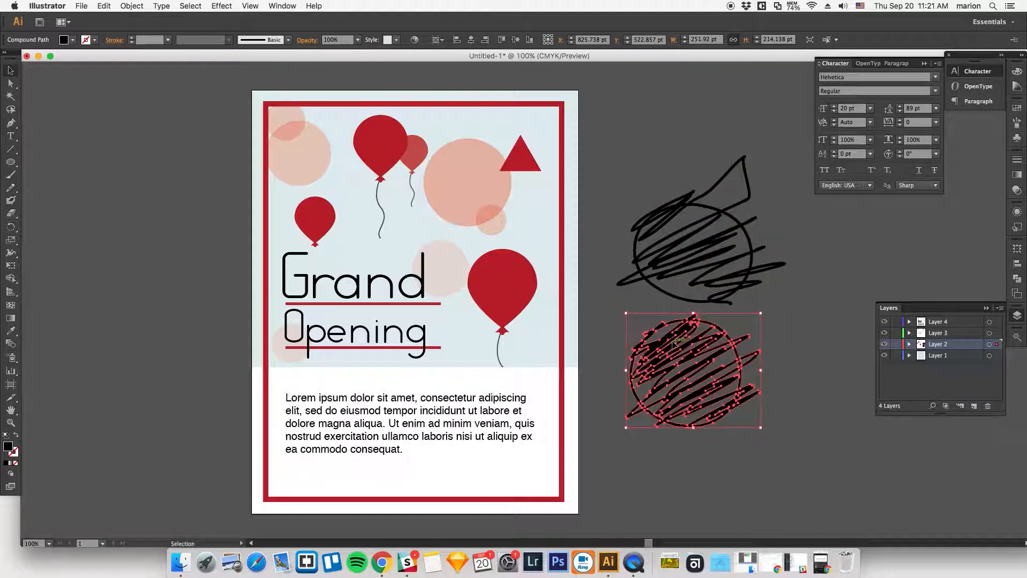
{"action": "left_click", "coordinate": [677, 255]}
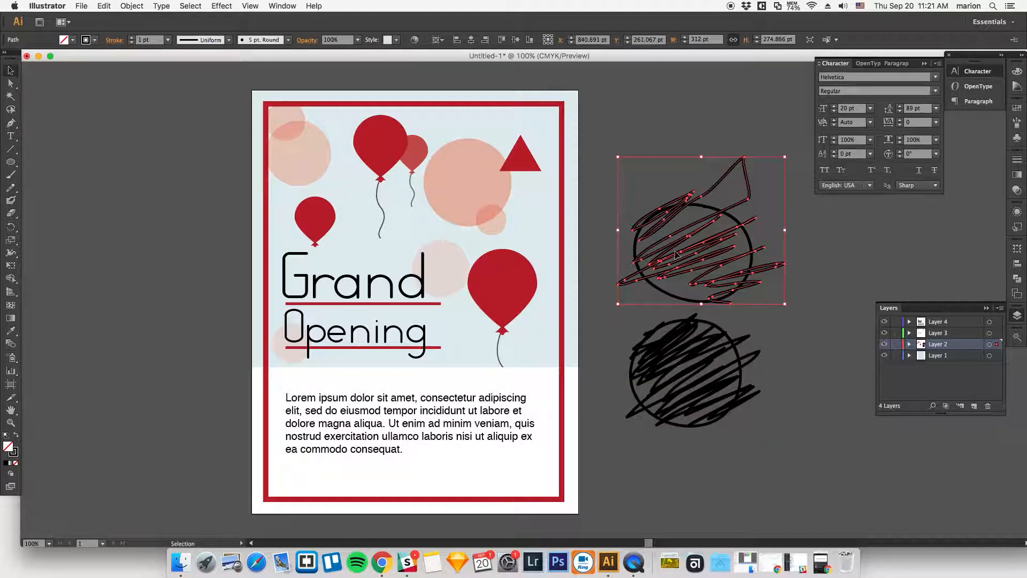
{"action": "left_click", "coordinate": [678, 320]}
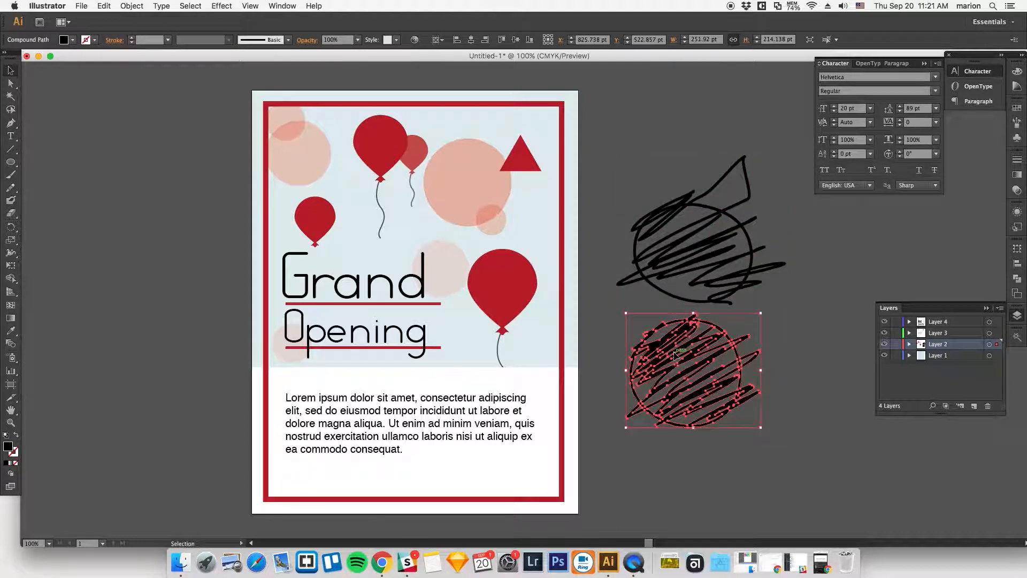
Step: Pull anchor points at the upper edge of the Blob Brush shape outward with Direct Selection to form a solid bump, and deselect it
{"action": "key", "text": "a"}
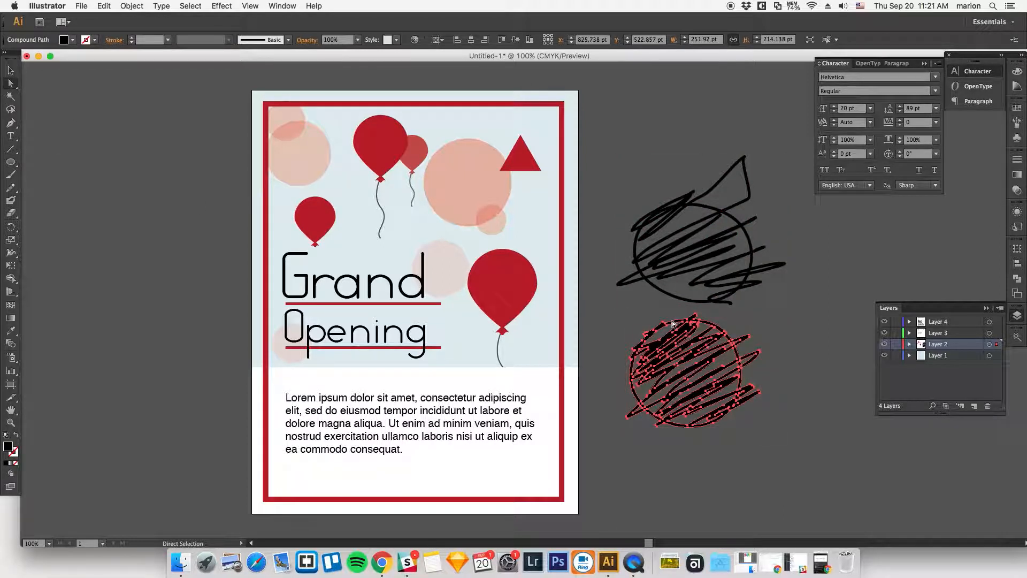
{"action": "left_click", "coordinate": [702, 320]}
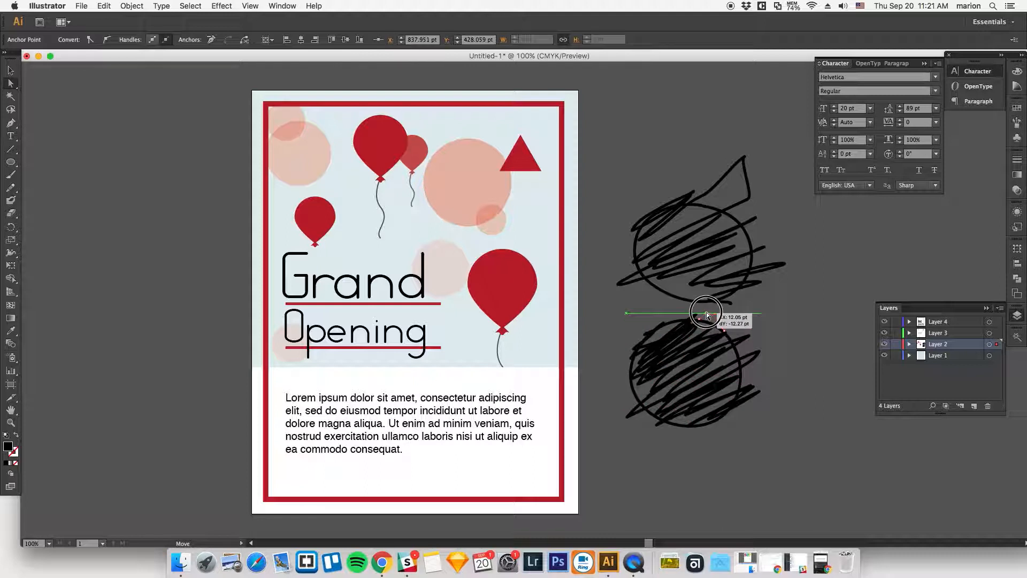
{"action": "mouse_move", "coordinate": [727, 329]}
{"action": "left_mouse_down"}
{"action": "mouse_move", "coordinate": [738, 315]}
{"action": "mouse_move", "coordinate": [725, 334]}
{"action": "mouse_move", "coordinate": [750, 328]}
{"action": "left_mouse_up"}
{"action": "left_click", "coordinate": [782, 313]}
{"action": "left_click", "coordinate": [10, 70]}
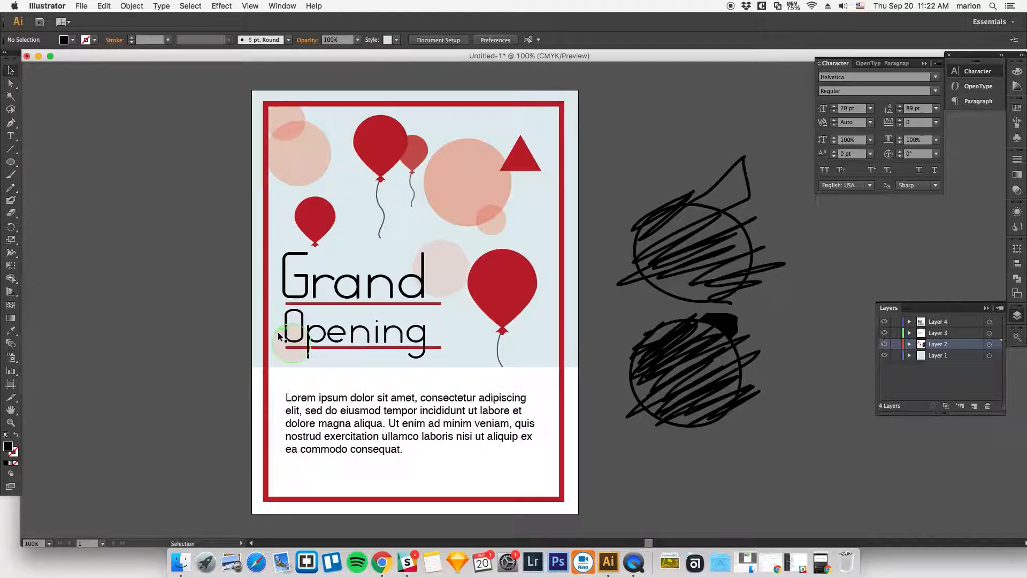
Step: Erase thin curved lines through the Paintbrush scribble and the Blob Brush shape with the Eraser
{"action": "left_click", "coordinate": [12, 213]}
{"action": "mouse_move", "coordinate": [694, 179]}
{"action": "left_mouse_down"}
{"action": "mouse_move", "coordinate": [711, 196]}
{"action": "mouse_move", "coordinate": [793, 223]}
{"action": "left_mouse_up"}
{"action": "mouse_move", "coordinate": [717, 169]}
{"action": "left_mouse_down"}
{"action": "mouse_move", "coordinate": [742, 192]}
{"action": "mouse_move", "coordinate": [739, 179]}
{"action": "mouse_move", "coordinate": [756, 176]}
{"action": "mouse_move", "coordinate": [757, 185]}
{"action": "mouse_move", "coordinate": [722, 201]}
{"action": "mouse_move", "coordinate": [716, 229]}
{"action": "left_mouse_up"}
{"action": "mouse_move", "coordinate": [719, 318]}
{"action": "left_mouse_down"}
{"action": "mouse_move", "coordinate": [762, 321]}
{"action": "mouse_move", "coordinate": [711, 340]}
{"action": "left_mouse_up"}
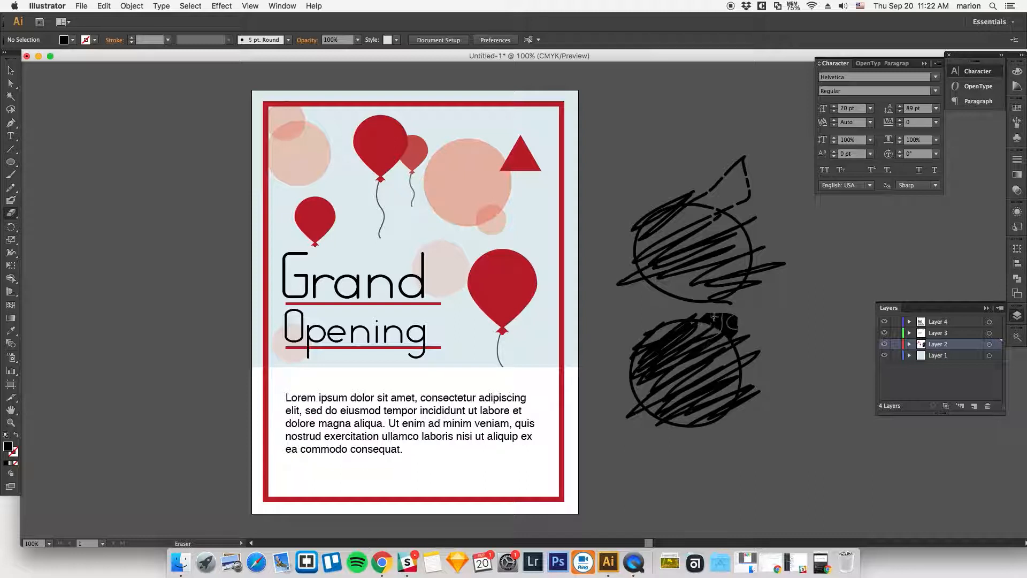
{"action": "mouse_move", "coordinate": [683, 310]}
{"action": "left_mouse_down"}
{"action": "mouse_move", "coordinate": [677, 343]}
{"action": "mouse_move", "coordinate": [724, 402]}
{"action": "left_mouse_up"}
{"action": "mouse_move", "coordinate": [668, 201]}
{"action": "left_mouse_down"}
{"action": "mouse_move", "coordinate": [702, 262]}
{"action": "mouse_move", "coordinate": [772, 305]}
{"action": "left_mouse_up"}
{"action": "left_click", "coordinate": [10, 70]}
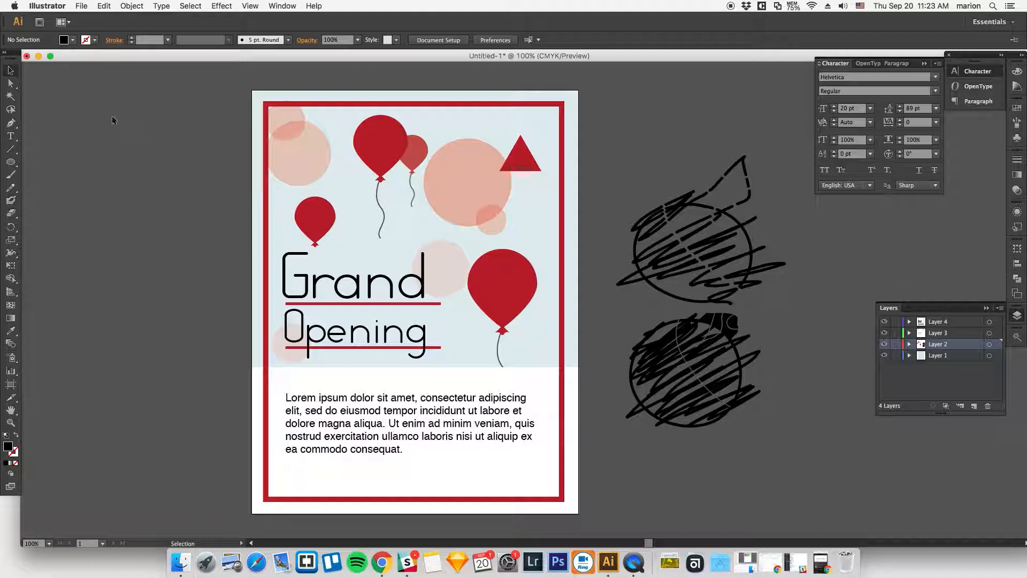
Step: Create a new document named Sample Flyer with the Print profile and Letter size, and keep it as the active document
{"action": "left_click", "coordinate": [81, 5]}
{"action": "left_click", "coordinate": [88, 19]}
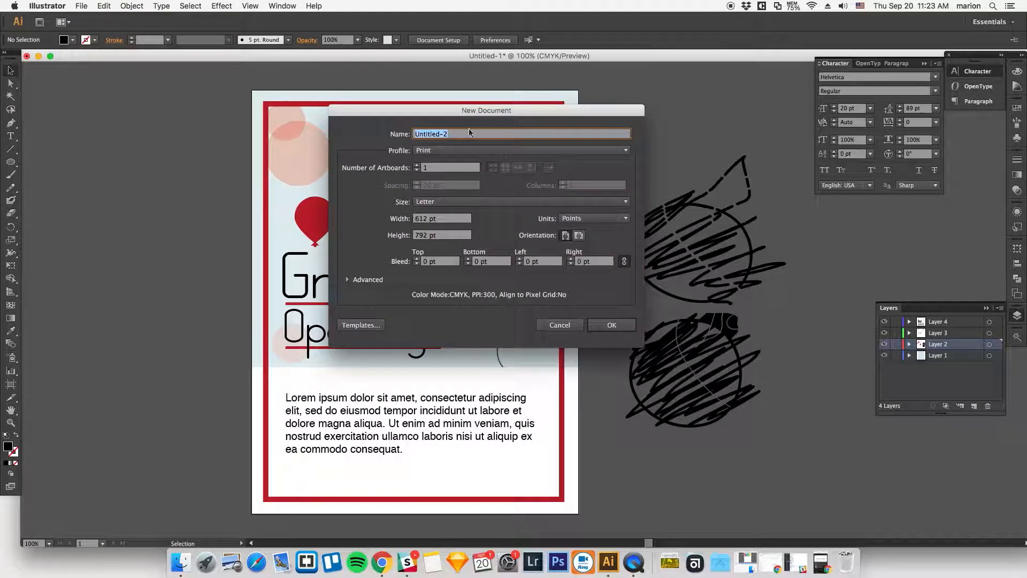
{"action": "type", "text": "Sample Flyer"}
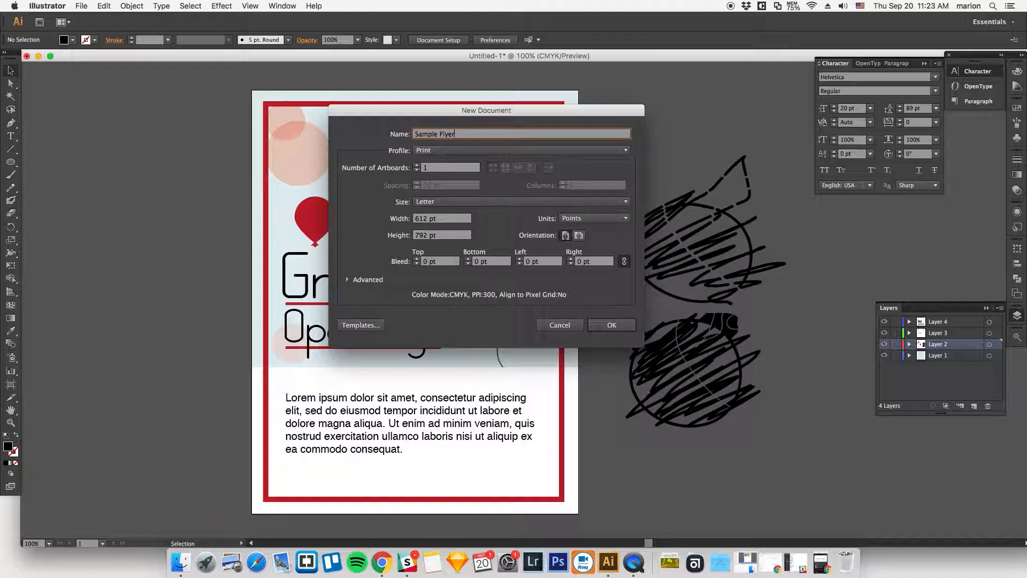
{"action": "left_click", "coordinate": [437, 155]}
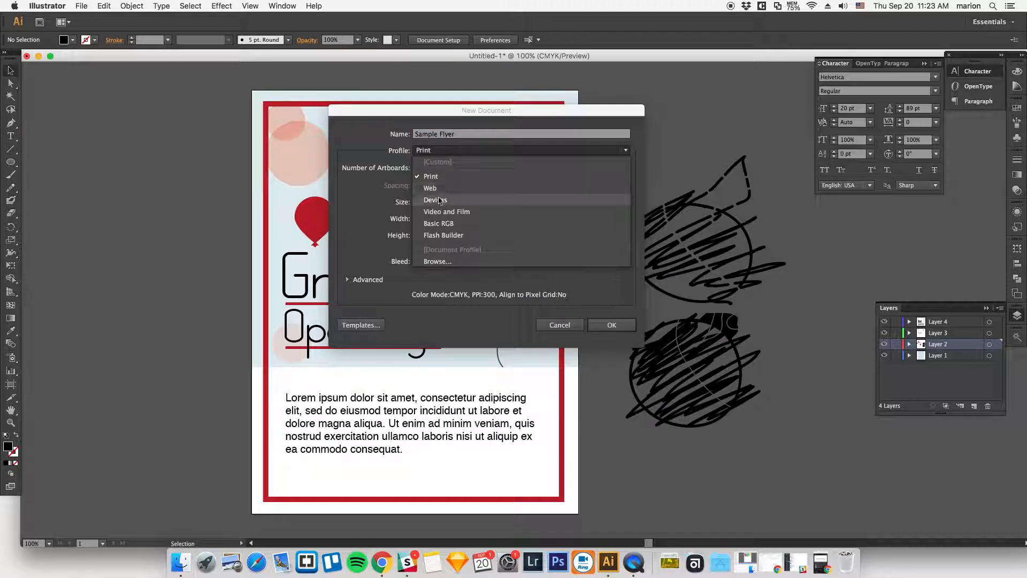
{"action": "left_click", "coordinate": [436, 177]}
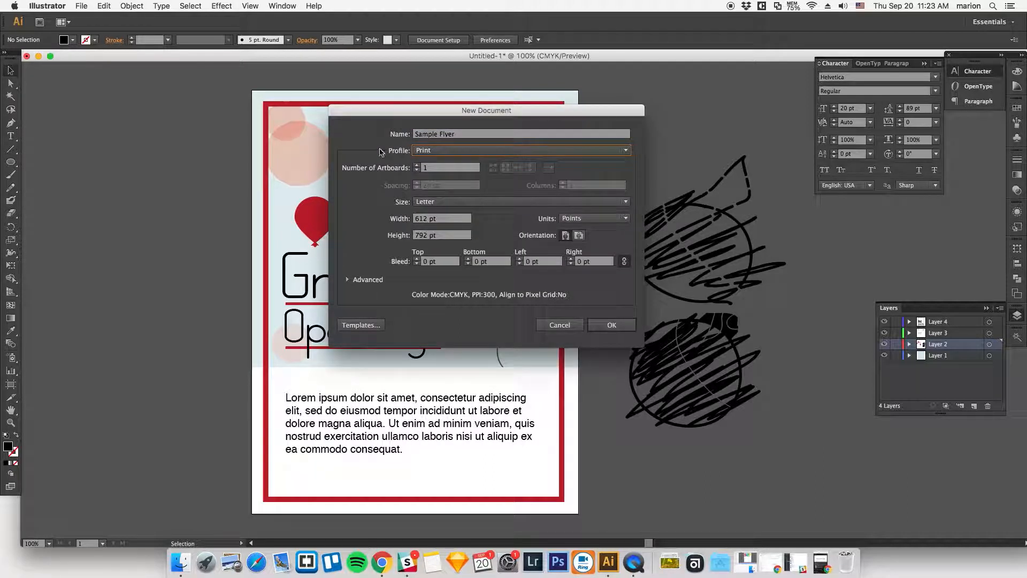
{"action": "left_click", "coordinate": [428, 200]}
{"action": "left_click", "coordinate": [428, 226]}
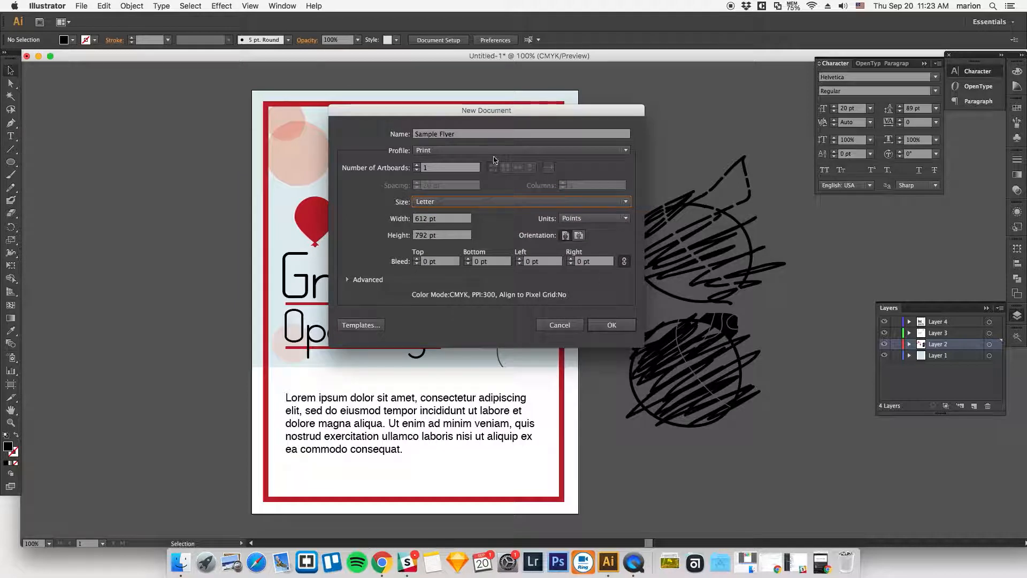
{"action": "left_click", "coordinate": [609, 325]}
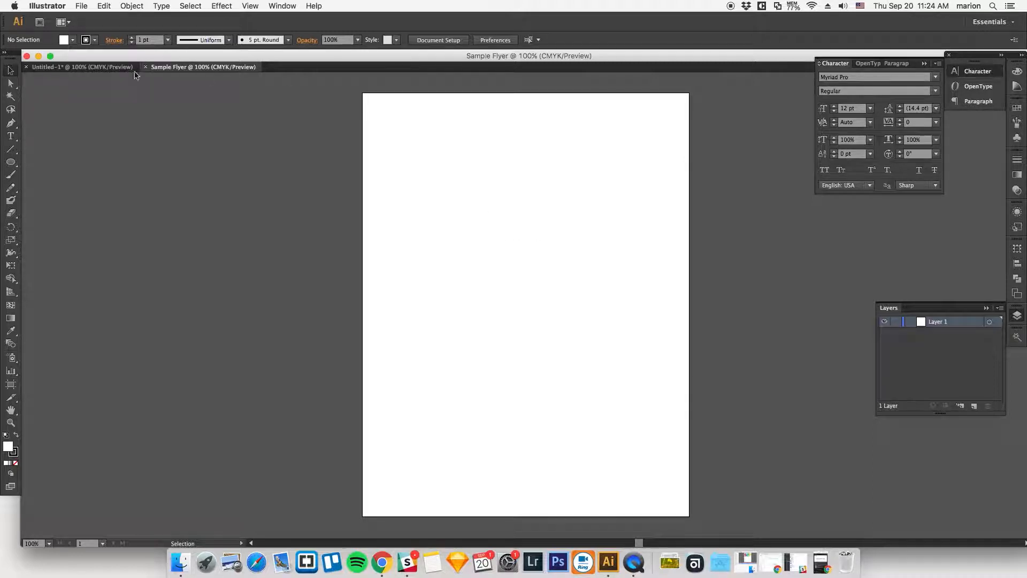
{"action": "left_click", "coordinate": [101, 69]}
{"action": "left_click", "coordinate": [178, 68]}
Step: Add the point text "Grand Opening" in the upper part of the blank flyer page
{"action": "left_click", "coordinate": [15, 134]}
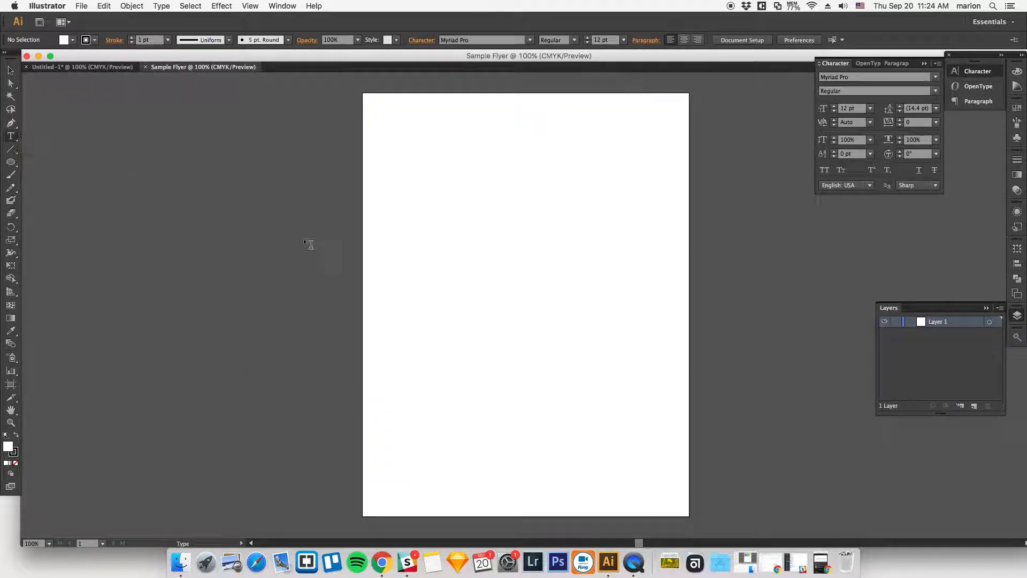
{"action": "left_click", "coordinate": [411, 219]}
{"action": "type", "text": "Grand Opening"}
{"action": "left_click", "coordinate": [417, 215]}
{"action": "left_click", "coordinate": [9, 73]}
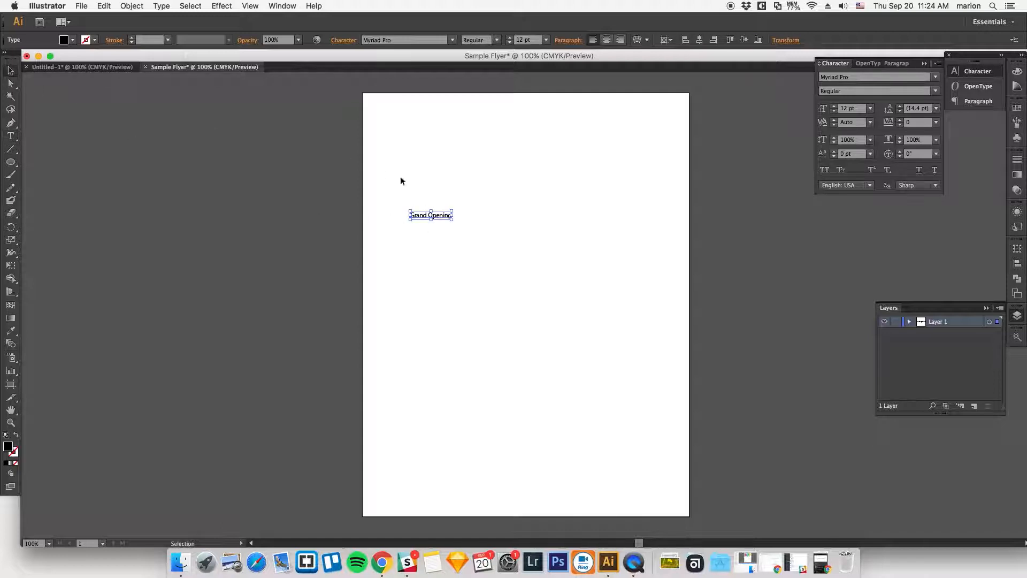
Step: Try stretching the Grand Opening text out of proportion to about 97.5 pt, and undo the scaling
{"action": "left_click", "coordinate": [305, 218]}
{"action": "left_click", "coordinate": [425, 216]}
{"action": "left_click_drag", "start_coordinate": [452, 219], "coordinate": [589, 280]}
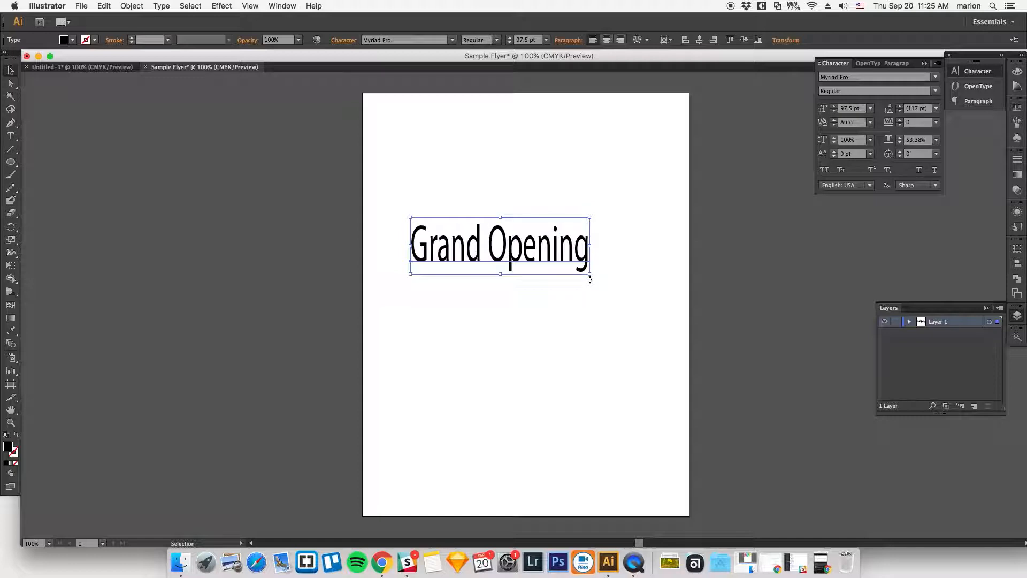
{"action": "key", "text": "super+z"}
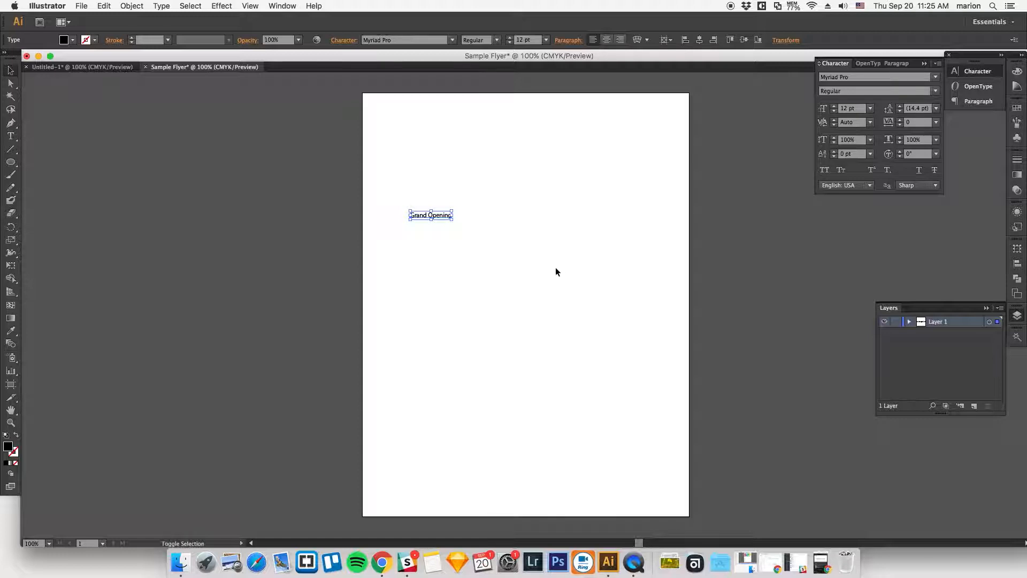
Step: Scale the Grand Opening text proportionally to about 69 pt and move it below the middle of the page
{"action": "left_click_drag", "start_coordinate": [453, 222], "coordinate": [648, 334]}
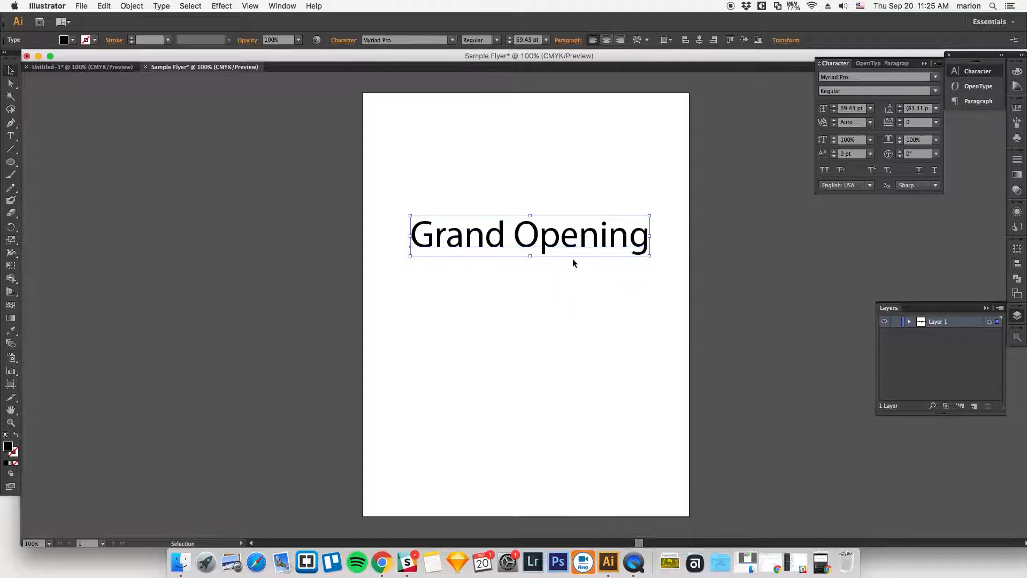
{"action": "left_click_drag", "start_coordinate": [569, 236], "coordinate": [546, 353]}
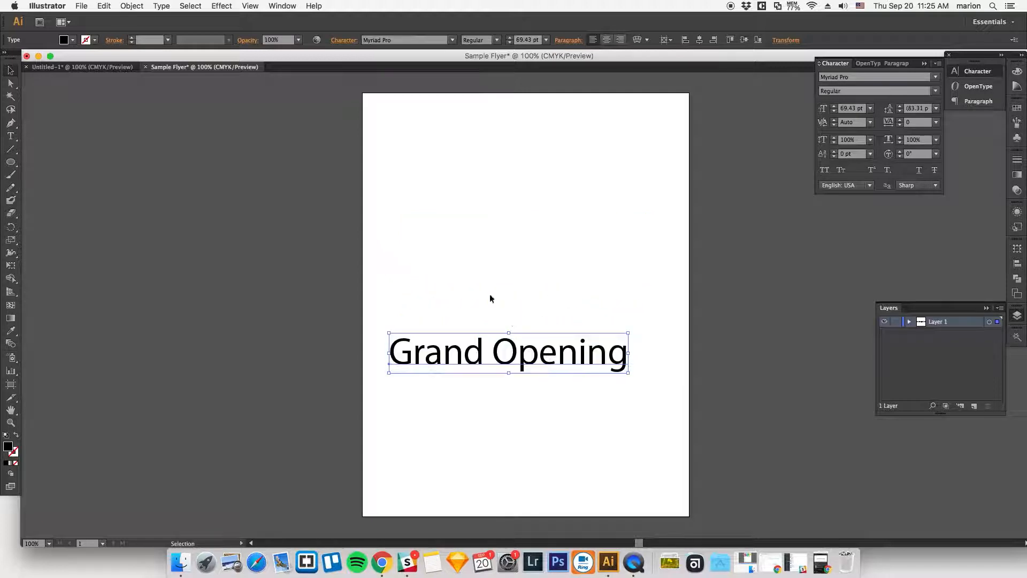
{"action": "left_click", "coordinate": [424, 264]}
Step: Fill the Grand Opening text with the red swatch C=15 M=100 Y=90 K=10 and deselect it
{"action": "left_click", "coordinate": [469, 348]}
{"action": "left_click", "coordinate": [72, 41]}
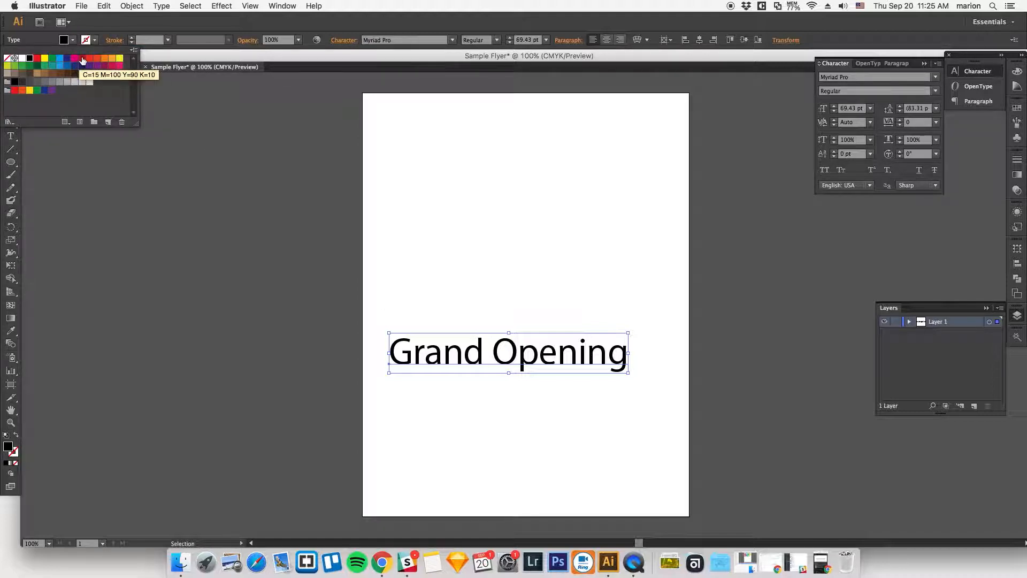
{"action": "left_click", "coordinate": [81, 59]}
{"action": "left_click", "coordinate": [403, 290]}
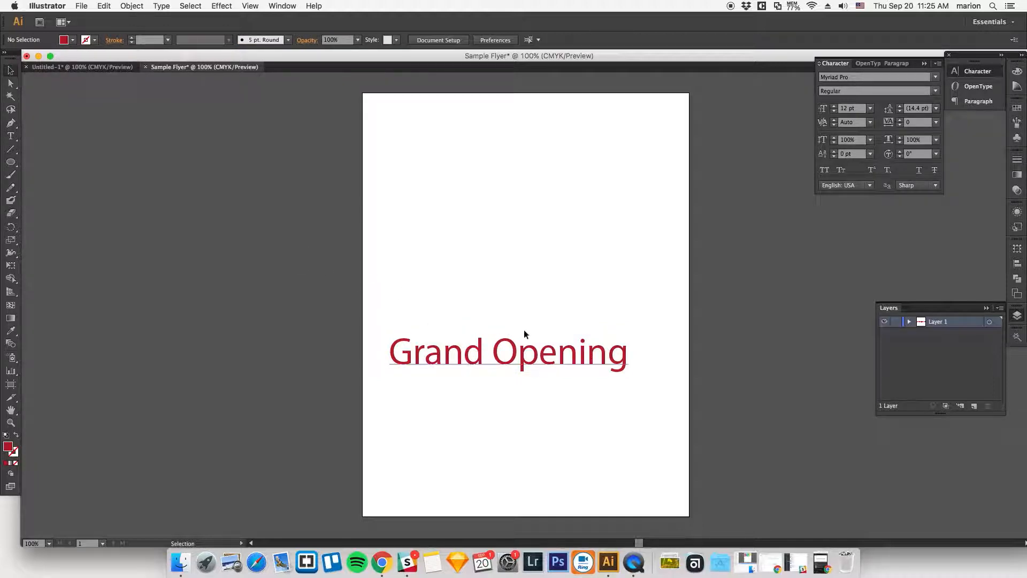
Step: Hide the Layers panel and show it again
{"action": "left_click", "coordinate": [1016, 316]}
{"action": "left_click", "coordinate": [282, 6]}
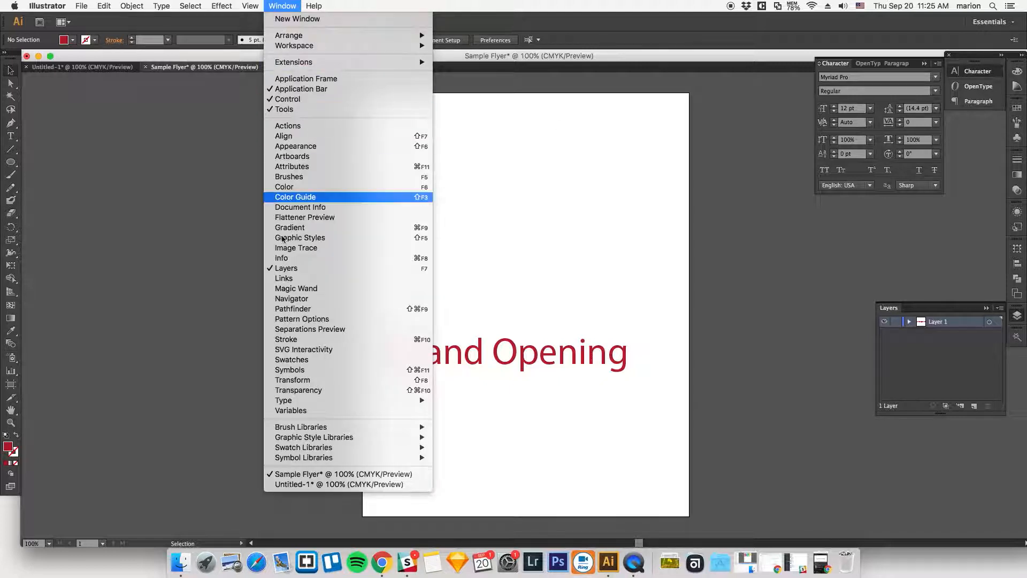
{"action": "left_click", "coordinate": [287, 268]}
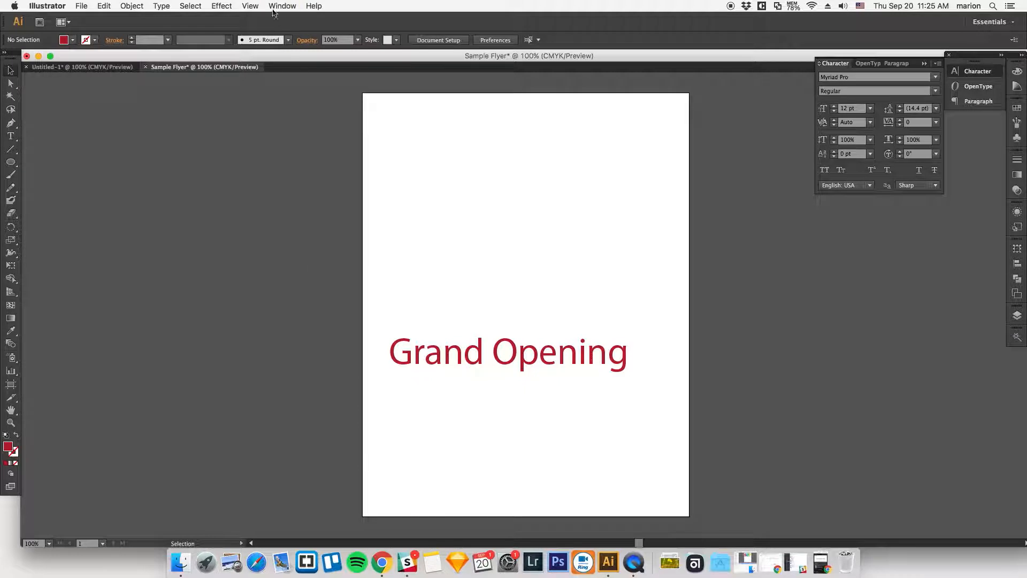
{"action": "left_click", "coordinate": [249, 5]}
{"action": "mouse_move", "coordinate": [283, 5]}
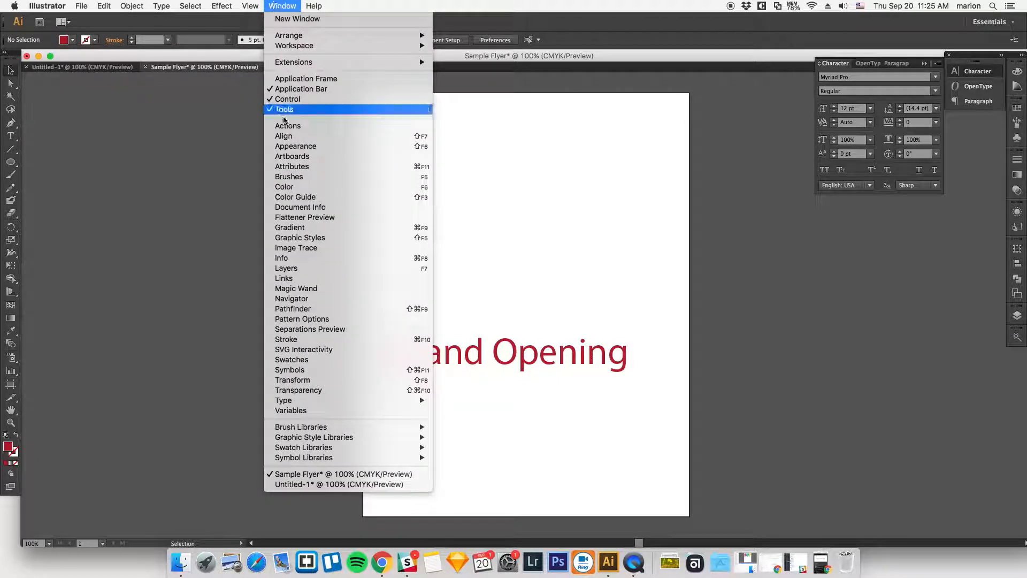
{"action": "left_click", "coordinate": [287, 268]}
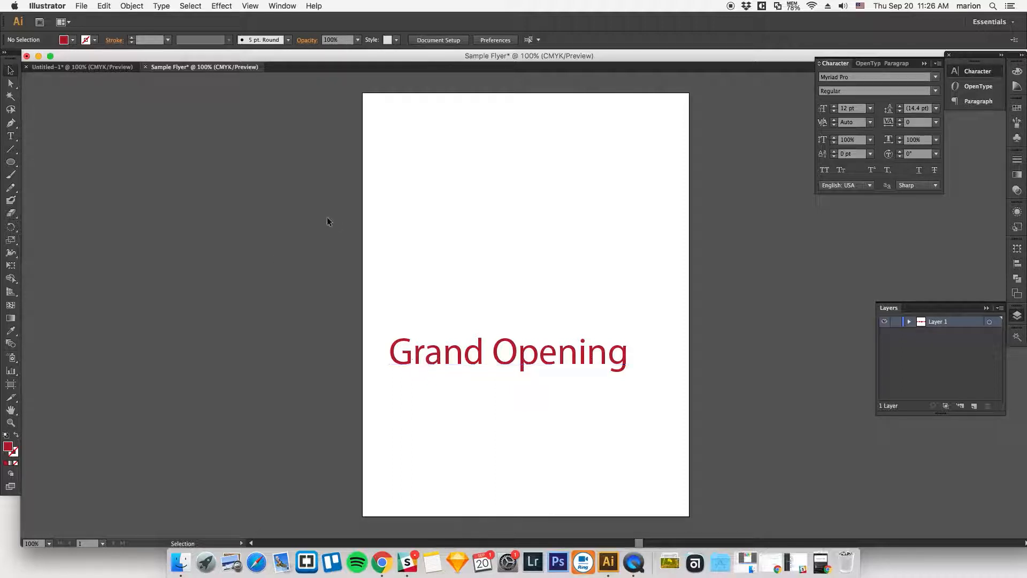
Step: Draw a text area below the Grand Opening heading and fill it with the Lorem ipsum paragraph copied from the Untitled-1 poster
{"action": "left_click", "coordinate": [10, 136]}
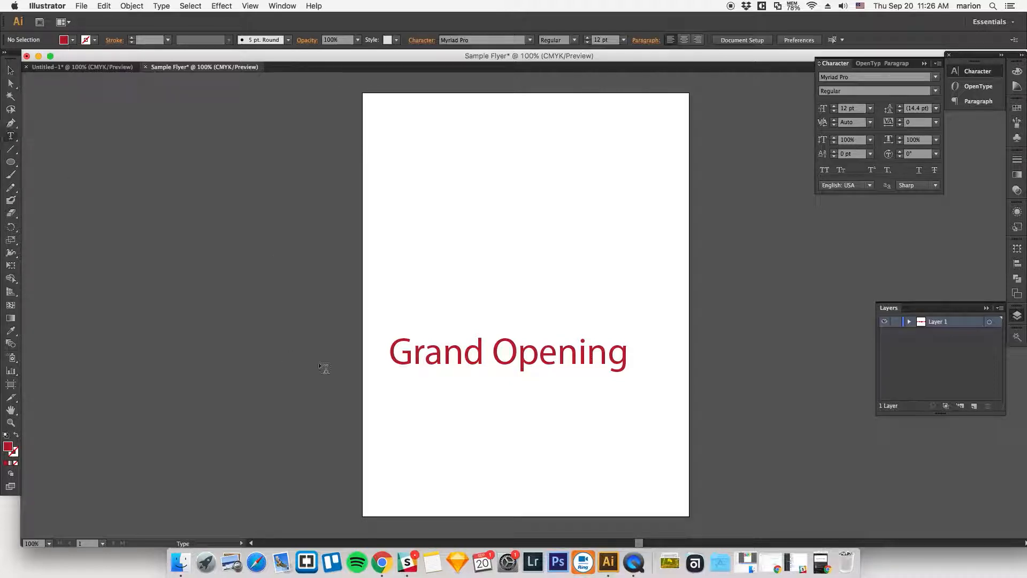
{"action": "left_click_drag", "start_coordinate": [392, 380], "coordinate": [668, 486]}
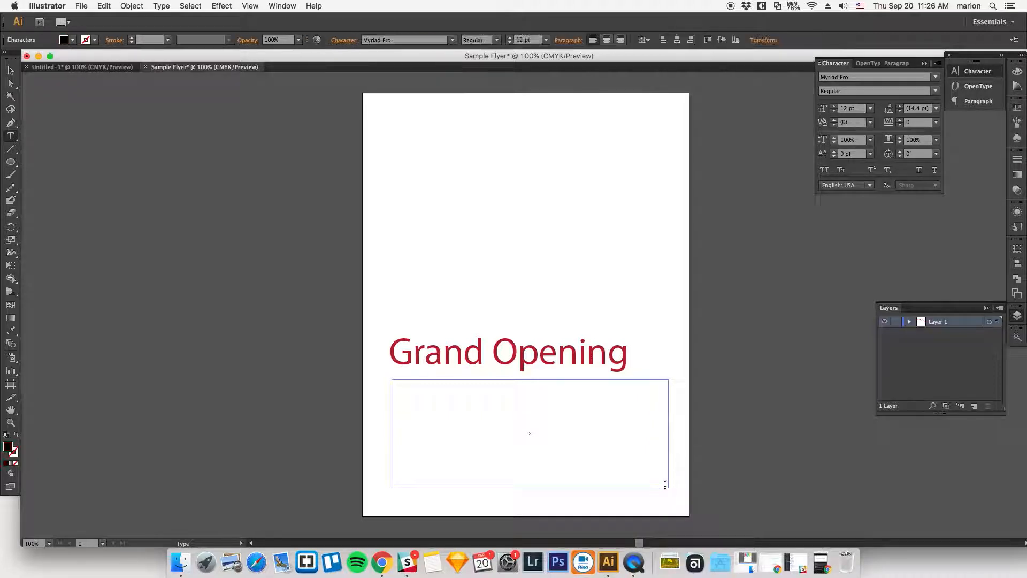
{"action": "left_click", "coordinate": [93, 69]}
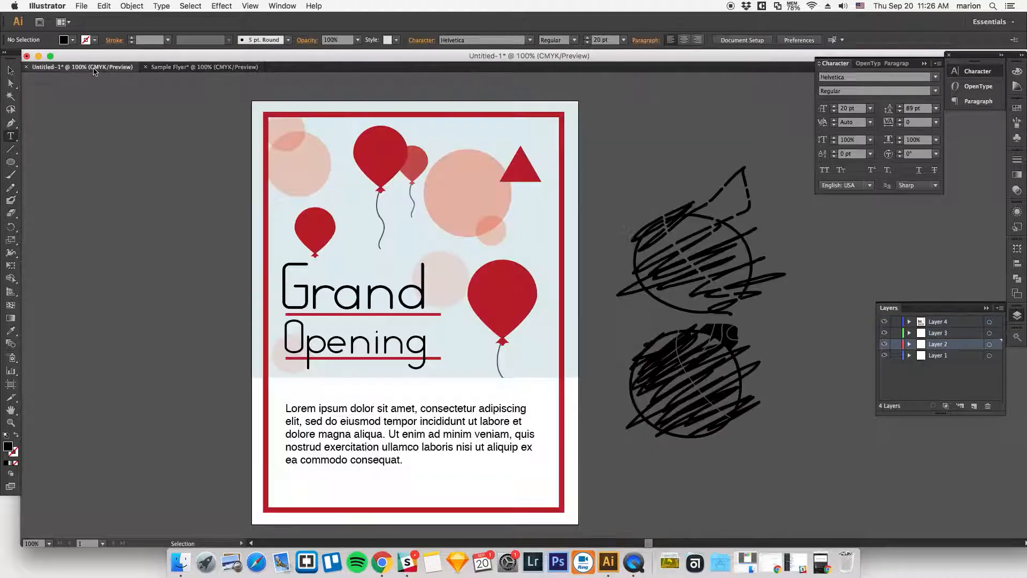
{"action": "left_click", "coordinate": [287, 410]}
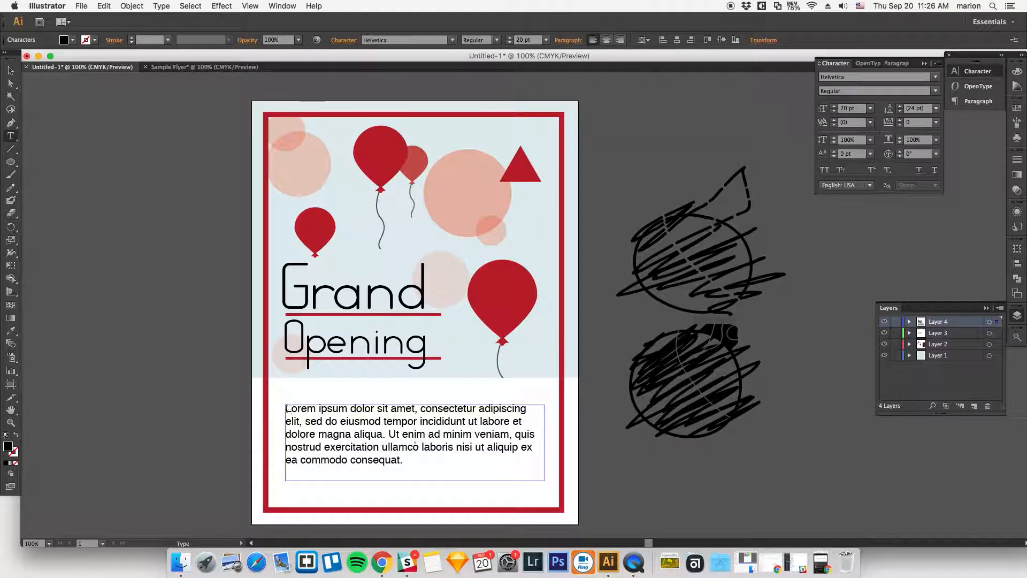
{"action": "left_click_drag", "start_coordinate": [286, 409], "coordinate": [417, 457]}
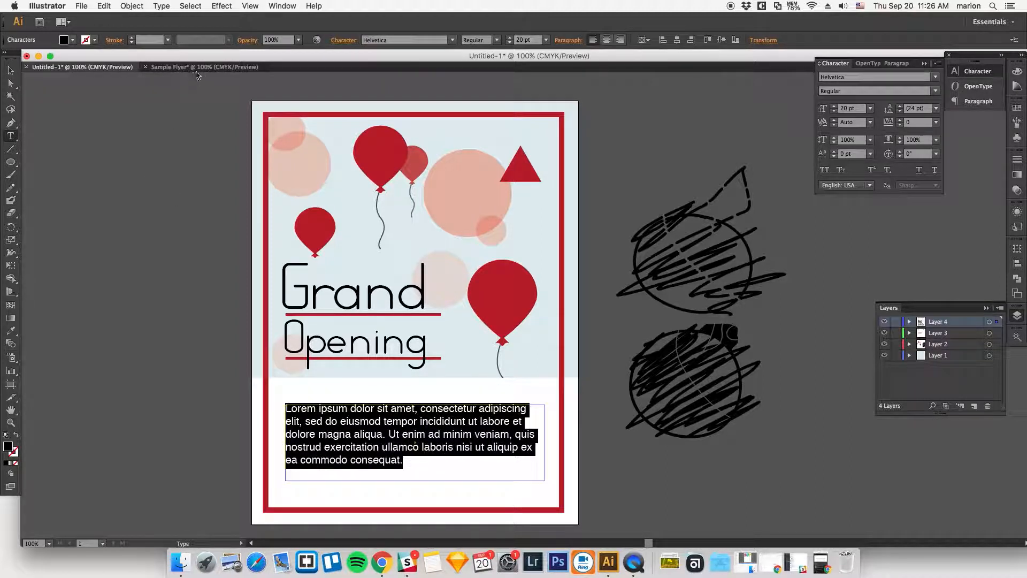
{"action": "left_click", "coordinate": [197, 67]}
{"action": "left_click_drag", "start_coordinate": [390, 380], "coordinate": [667, 498]}
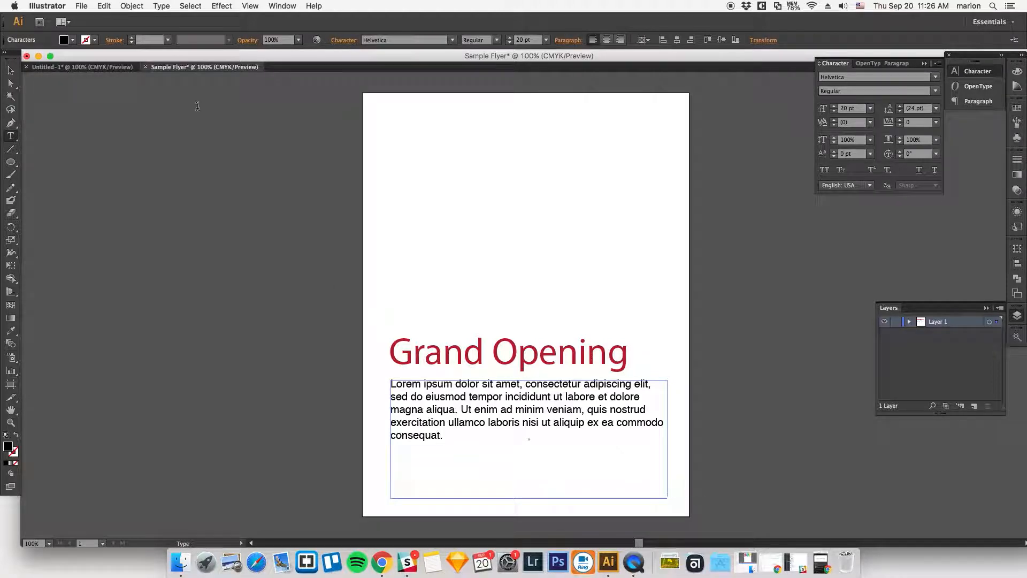
Step: Make the Lorem ipsum text frame narrower and shorter, nudge it slightly away from the heading, and deselect it
{"action": "left_click", "coordinate": [10, 70]}
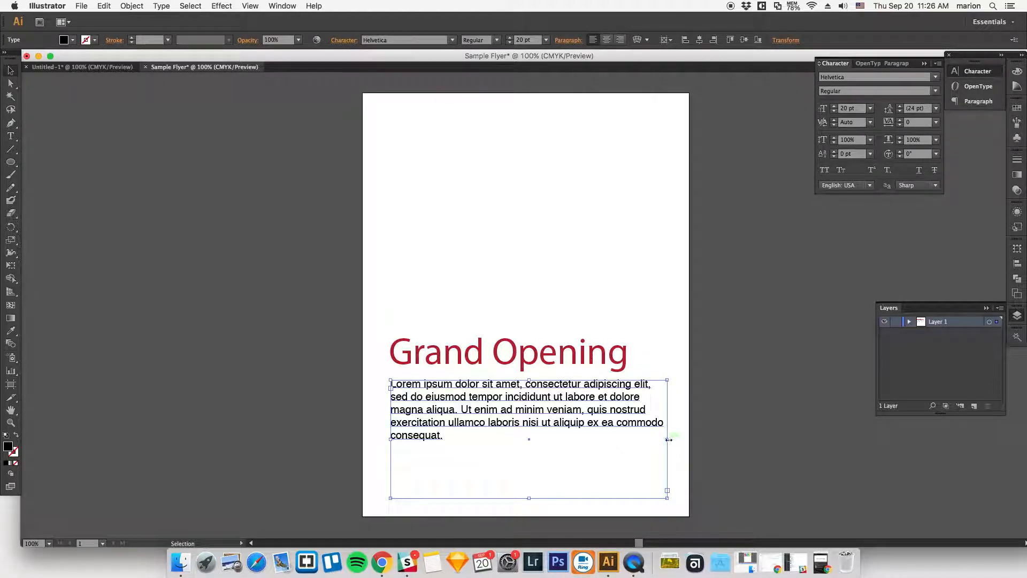
{"action": "left_click_drag", "start_coordinate": [668, 439], "coordinate": [647, 438]}
{"action": "left_click_drag", "start_coordinate": [646, 497], "coordinate": [648, 471]}
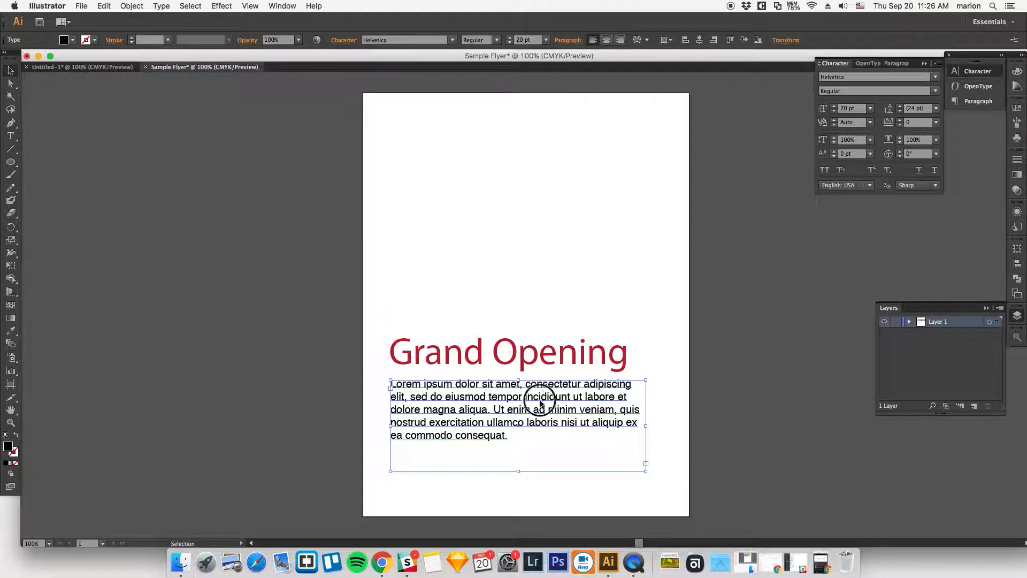
{"action": "left_click_drag", "start_coordinate": [467, 390], "coordinate": [467, 394]}
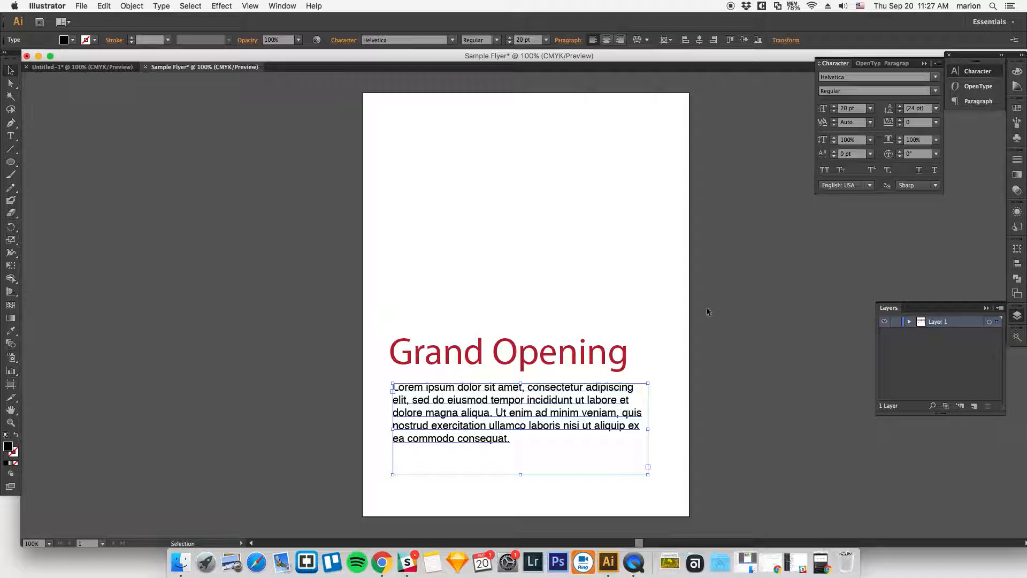
{"action": "left_click", "coordinate": [471, 296]}
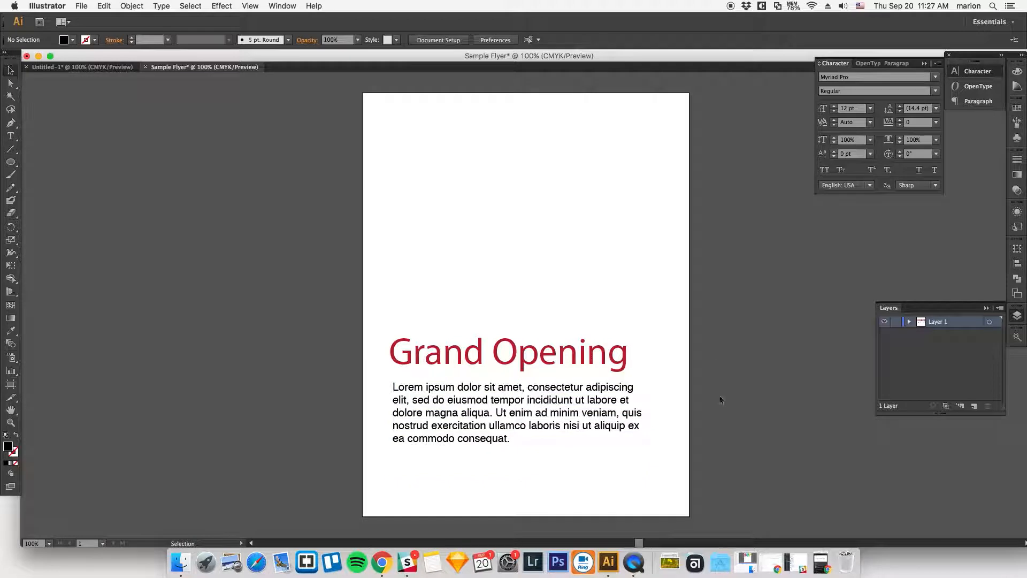
Step: Create a new layer and place it beneath Layer 1, keeping the new layer active
{"action": "left_click", "coordinate": [975, 407]}
{"action": "left_click", "coordinate": [935, 322]}
{"action": "left_click_drag", "start_coordinate": [935, 321], "coordinate": [935, 342]}
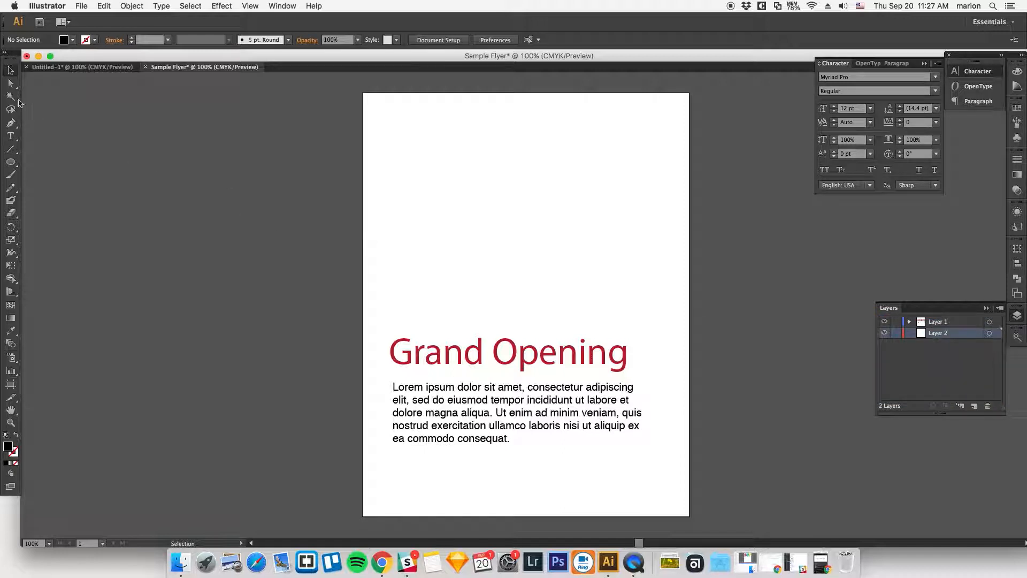
Step: Draw a rectangle about 612 by 549 pt over the upper part of the page and fill it with swatch C=70 M=15 Y=0 K=0
{"action": "left_click_drag", "start_coordinate": [14, 159], "coordinate": [46, 161]}
{"action": "left_click_drag", "start_coordinate": [12, 163], "coordinate": [51, 162]}
{"action": "left_click_drag", "start_coordinate": [362, 93], "coordinate": [689, 386]}
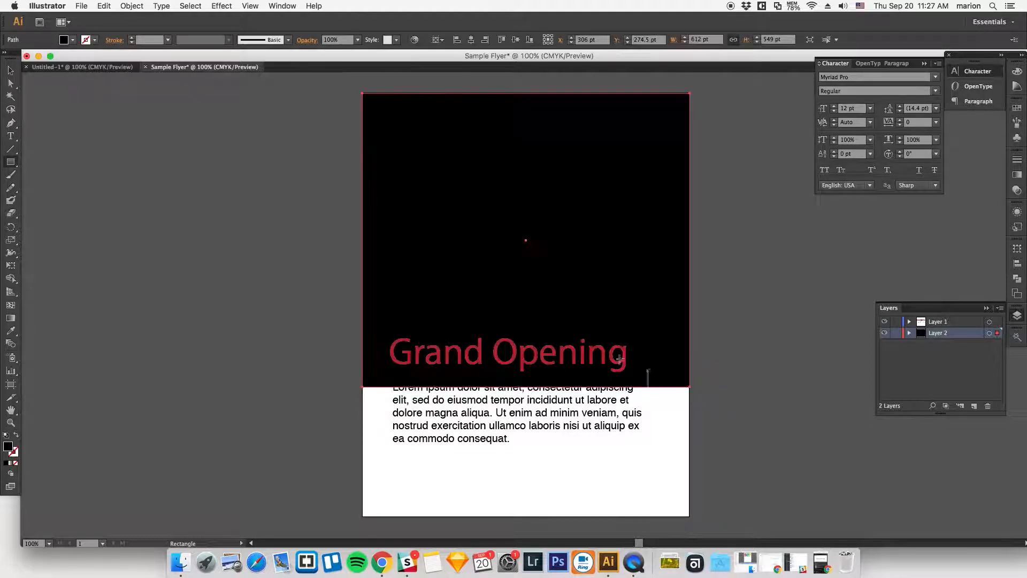
{"action": "left_click", "coordinate": [73, 40]}
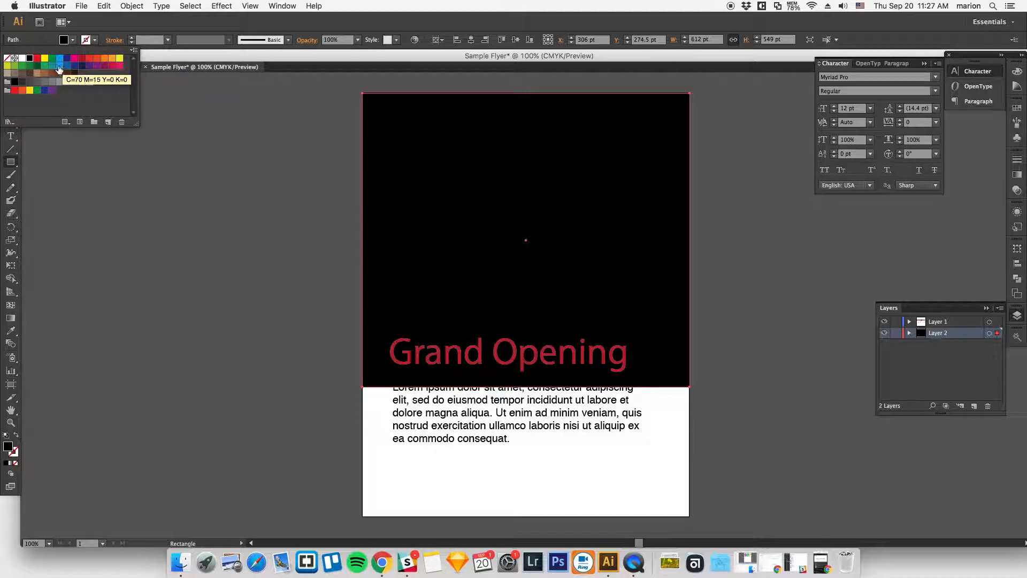
{"action": "left_click", "coordinate": [60, 69]}
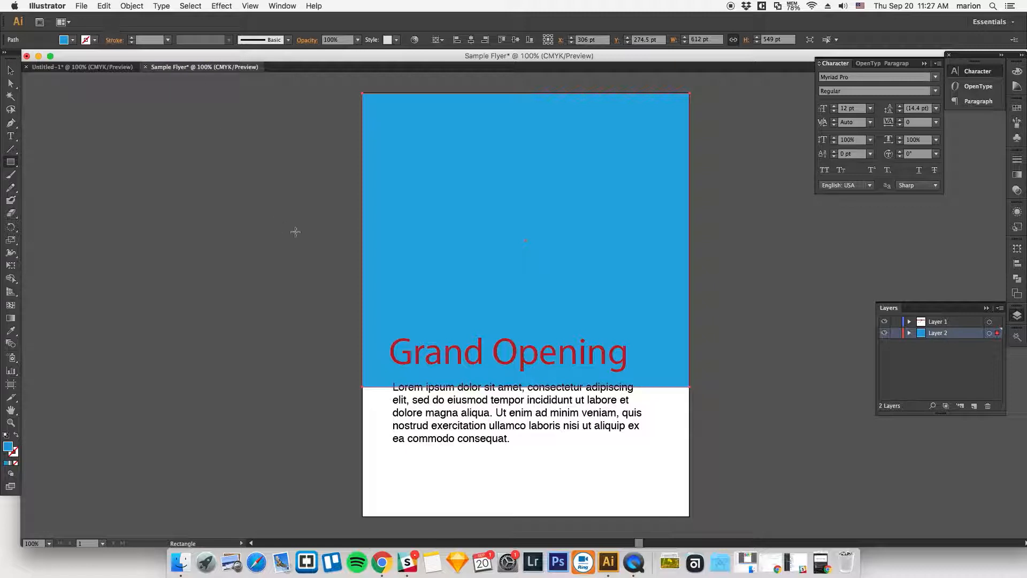
Step: Change the background rectangle's fill to the pale grey-blue cae0e8
{"action": "left_click", "coordinate": [11, 70]}
{"action": "double_click", "coordinate": [9, 450]}
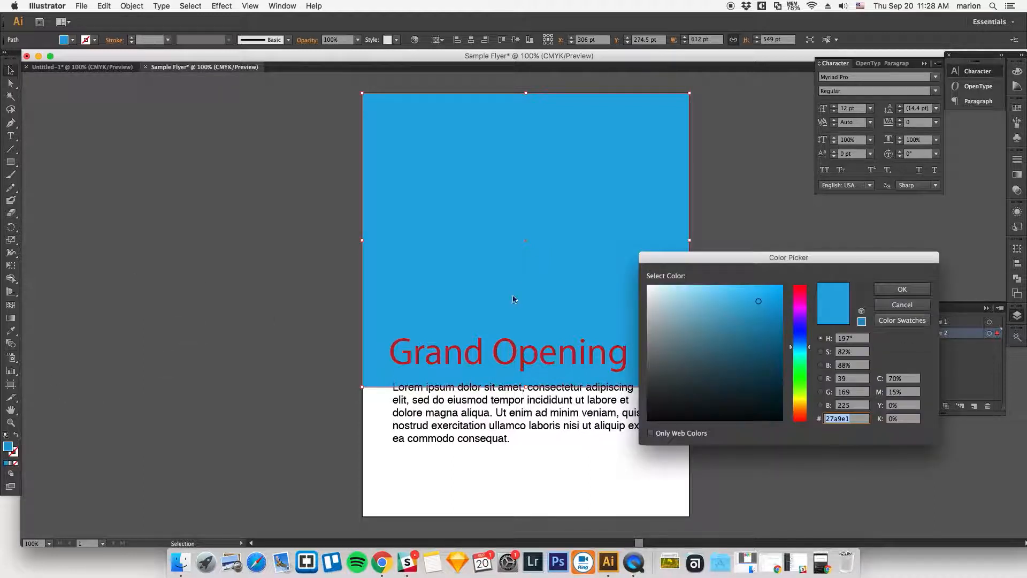
{"action": "left_click_drag", "start_coordinate": [796, 262], "coordinate": [841, 220]}
{"action": "left_click_drag", "start_coordinate": [803, 259], "coordinate": [712, 259]}
{"action": "left_click", "coordinate": [937, 254]}
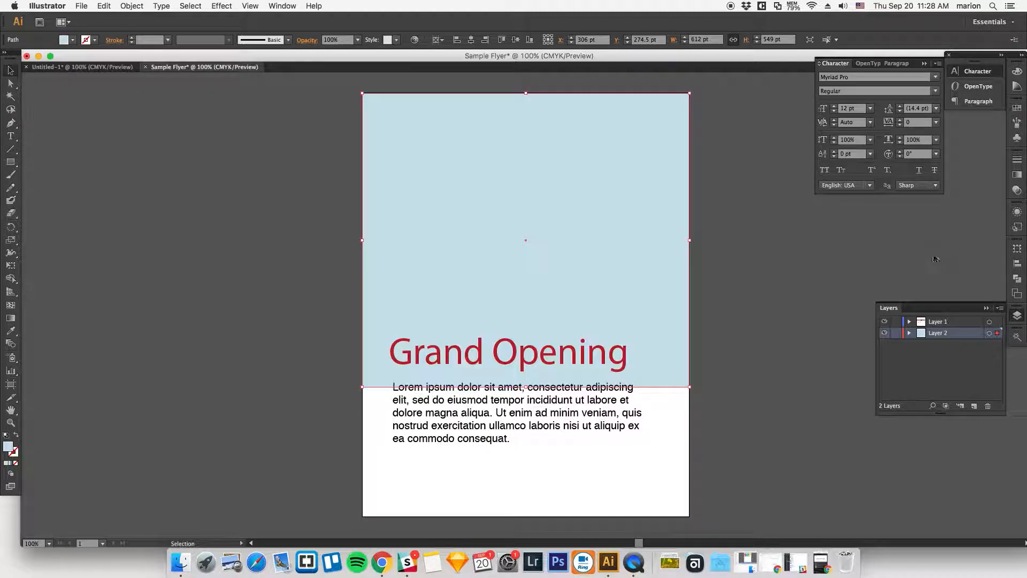
Step: Set the background rectangle's fill to the light blue c2e8f2 and deselect it
{"action": "double_click", "coordinate": [8, 446]}
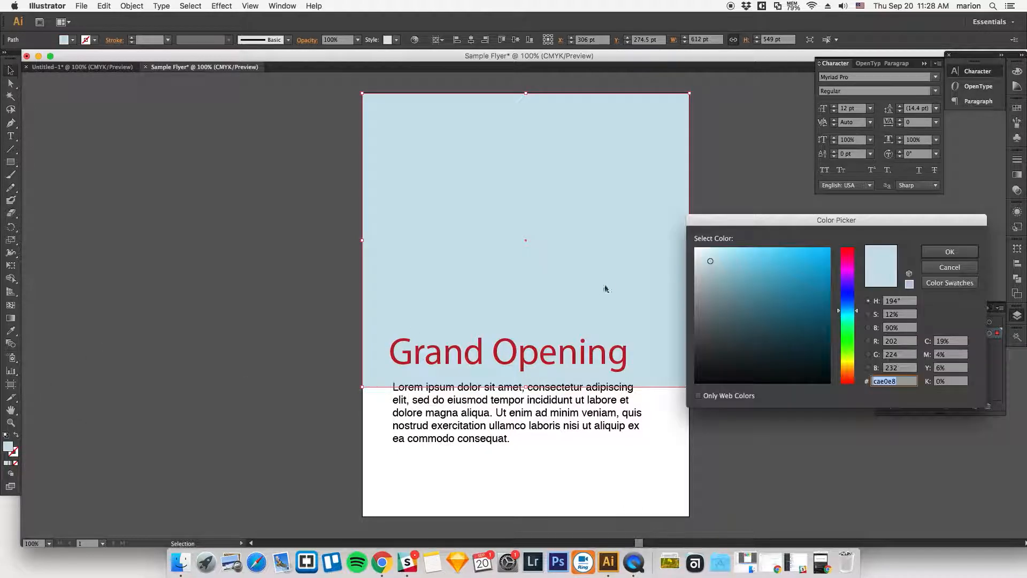
{"action": "left_click", "coordinate": [715, 256]}
{"action": "left_click_drag", "start_coordinate": [715, 256], "coordinate": [721, 254]}
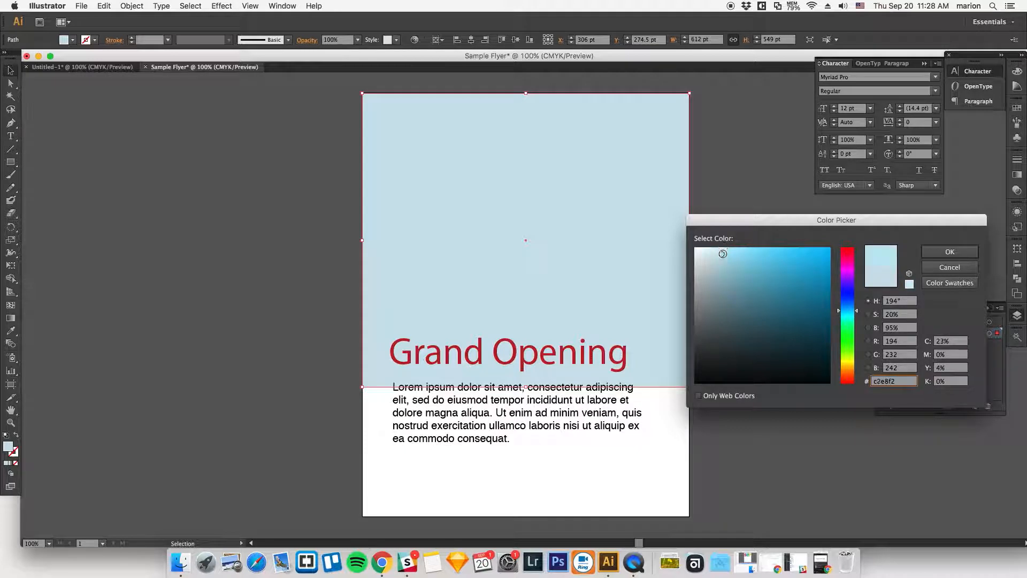
{"action": "left_click", "coordinate": [950, 252]}
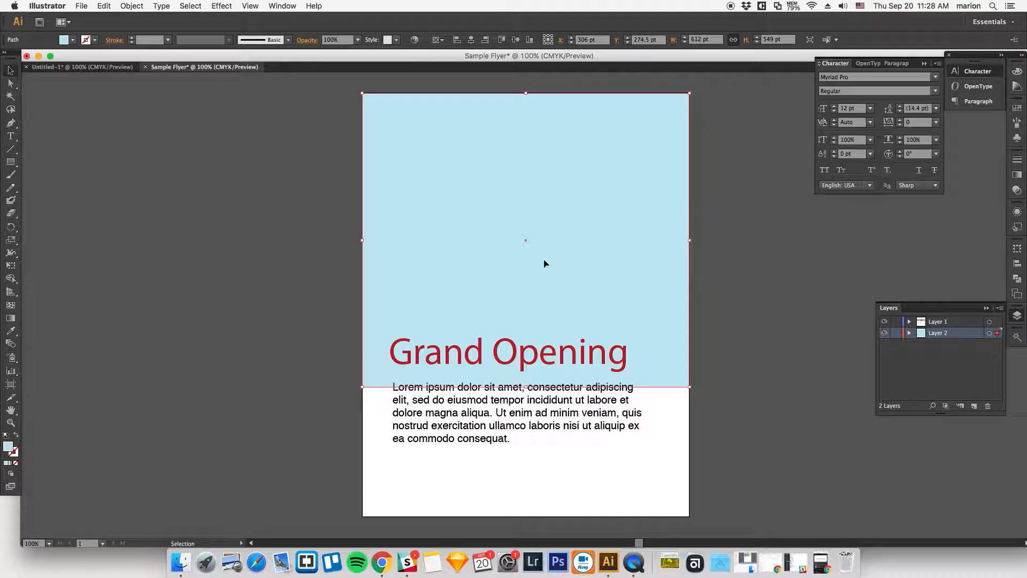
{"action": "left_click", "coordinate": [321, 217]}
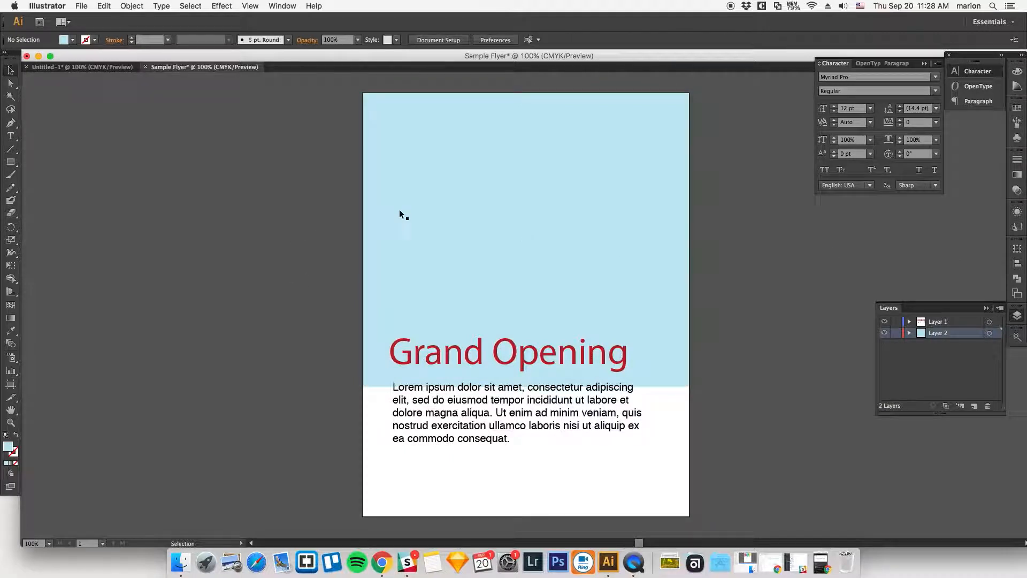
Step: Move the Lorem ipsum paragraph down into the white area, lower the Grand Opening heading slightly, and deselect
{"action": "left_click", "coordinate": [511, 400]}
{"action": "left_click_drag", "start_coordinate": [508, 402], "coordinate": [510, 427]}
{"action": "left_click_drag", "start_coordinate": [483, 361], "coordinate": [483, 371]}
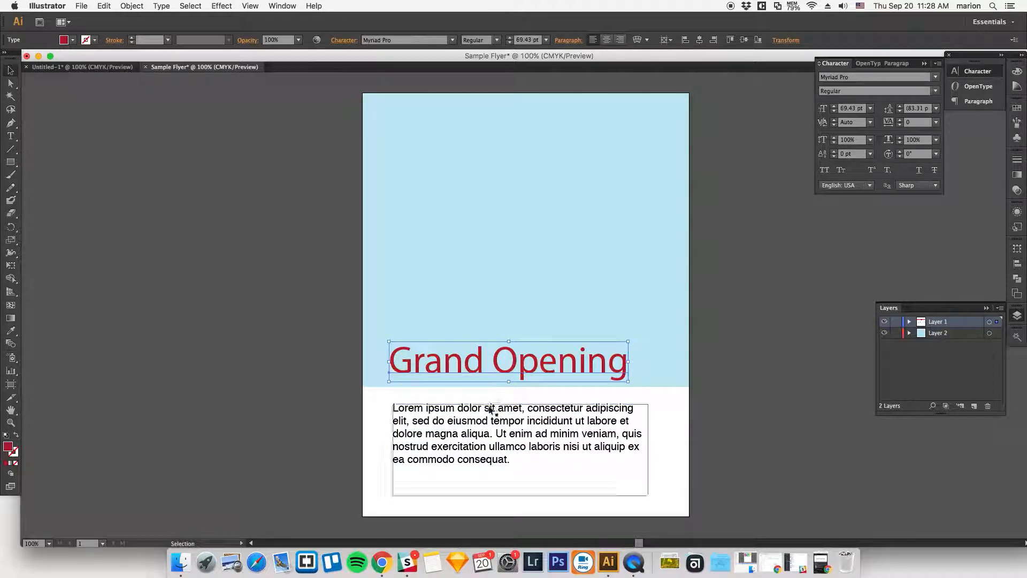
{"action": "left_click", "coordinate": [713, 377]}
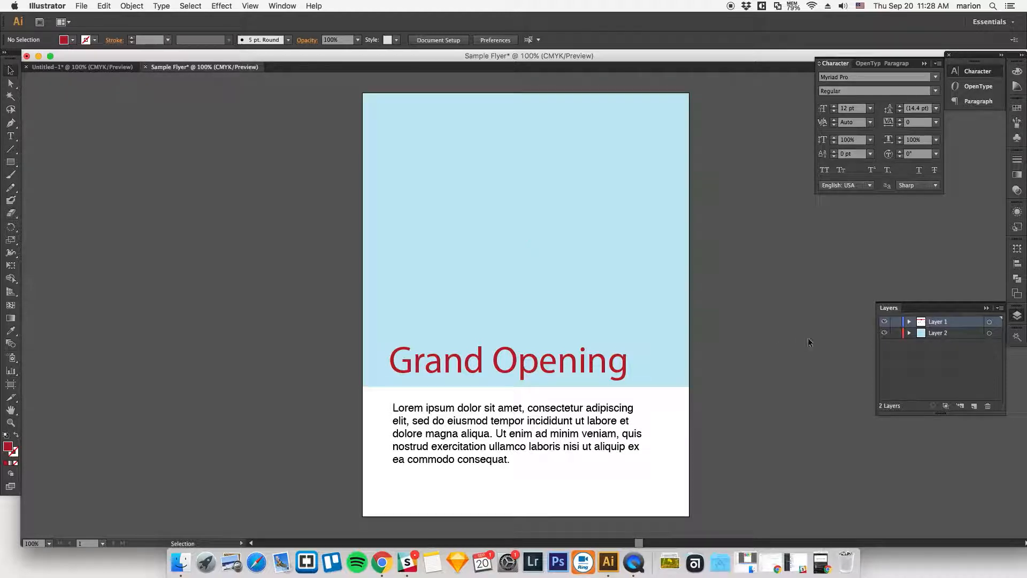
Step: Add a new layer between Layer 1 and Layer 2, and rename Layer 2 as Backround
{"action": "left_click", "coordinate": [958, 334]}
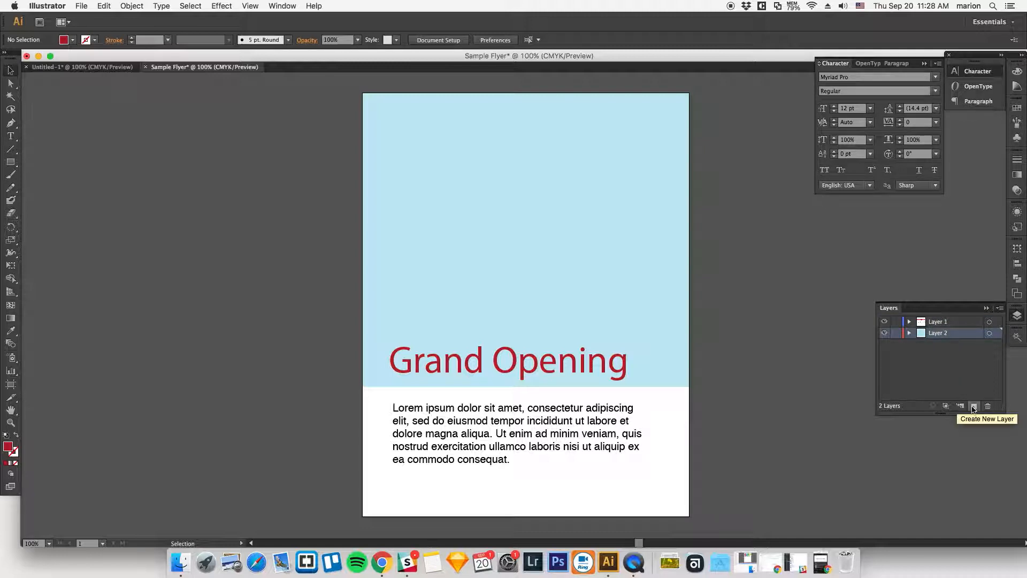
{"action": "left_click", "coordinate": [973, 407]}
{"action": "left_click", "coordinate": [940, 347]}
{"action": "double_click", "coordinate": [933, 345]}
{"action": "type", "text": "Ba"}
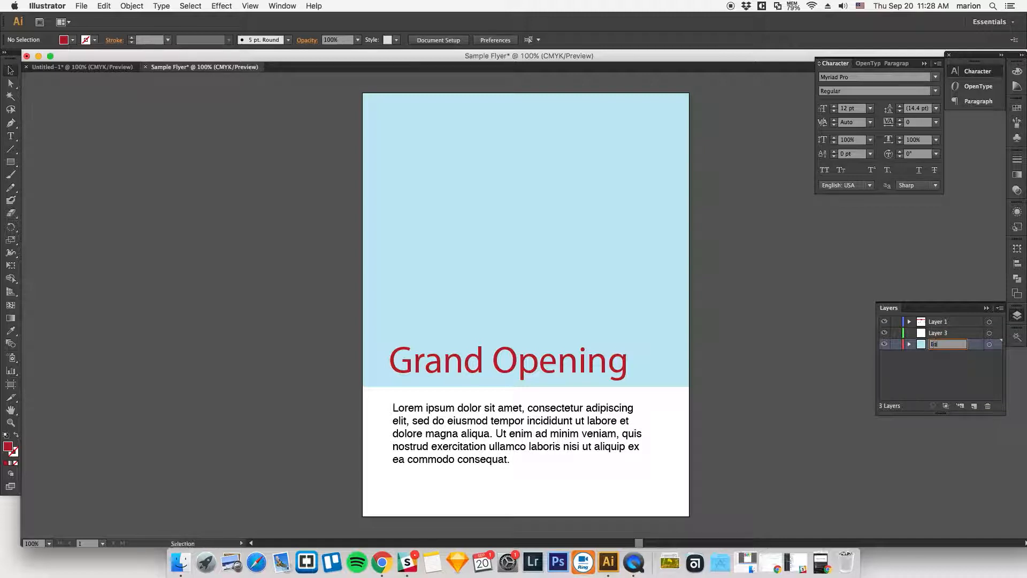
{"action": "type", "text": "ckround"}
{"action": "key", "text": "Return"}
Step: Rename Layer 1 as Text and Layer 3 as Graphics
{"action": "double_click", "coordinate": [933, 322]}
{"action": "type", "text": "Text"}
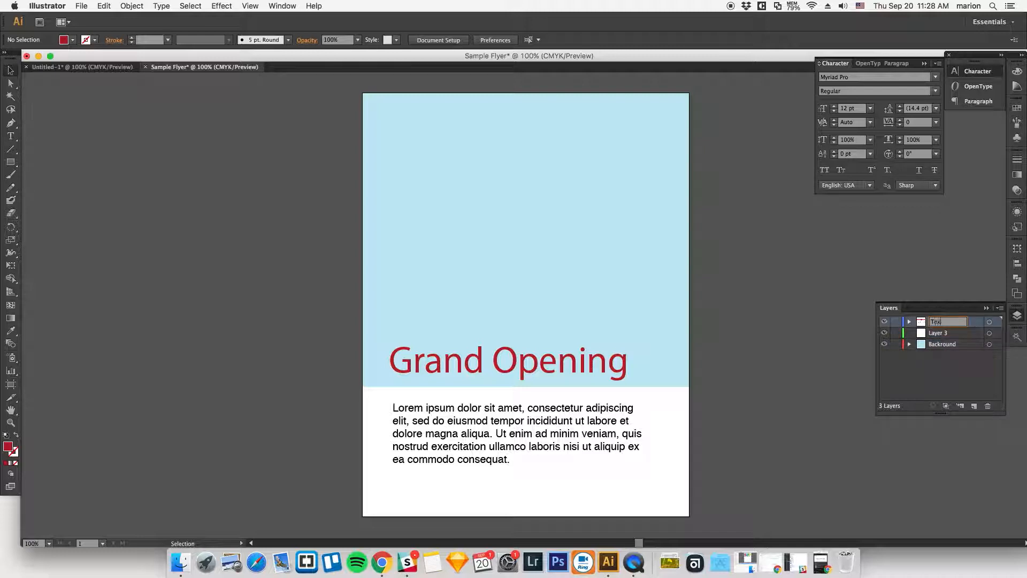
{"action": "double_click", "coordinate": [940, 333]}
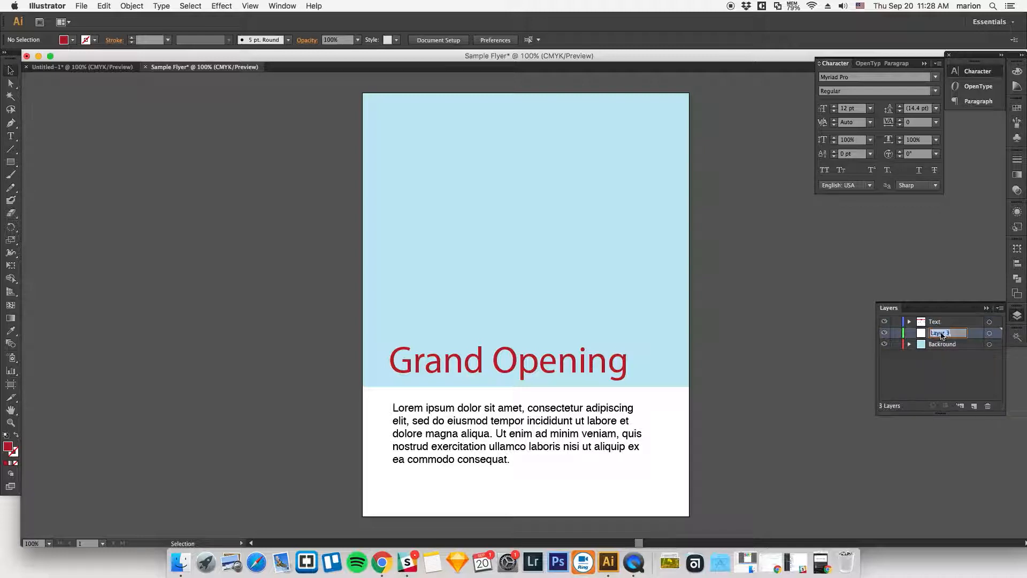
{"action": "type", "text": "Graphics"}
{"action": "key", "text": "Return"}
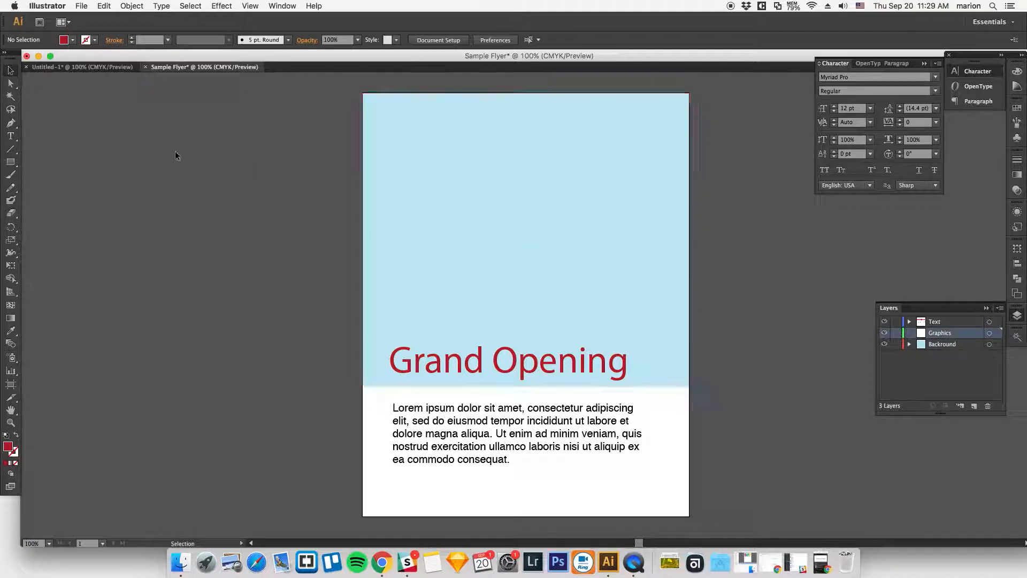
Step: Draw a red circle about 137 pt across in the upper-right area of the blue background on the Graphics layer
{"action": "left_click", "coordinate": [13, 163]}
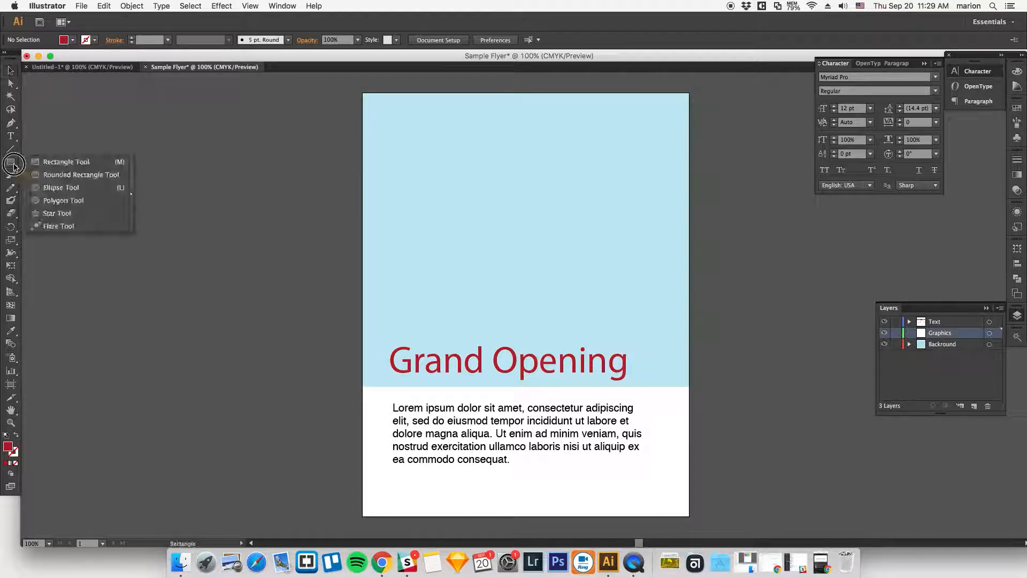
{"action": "left_click", "coordinate": [48, 186]}
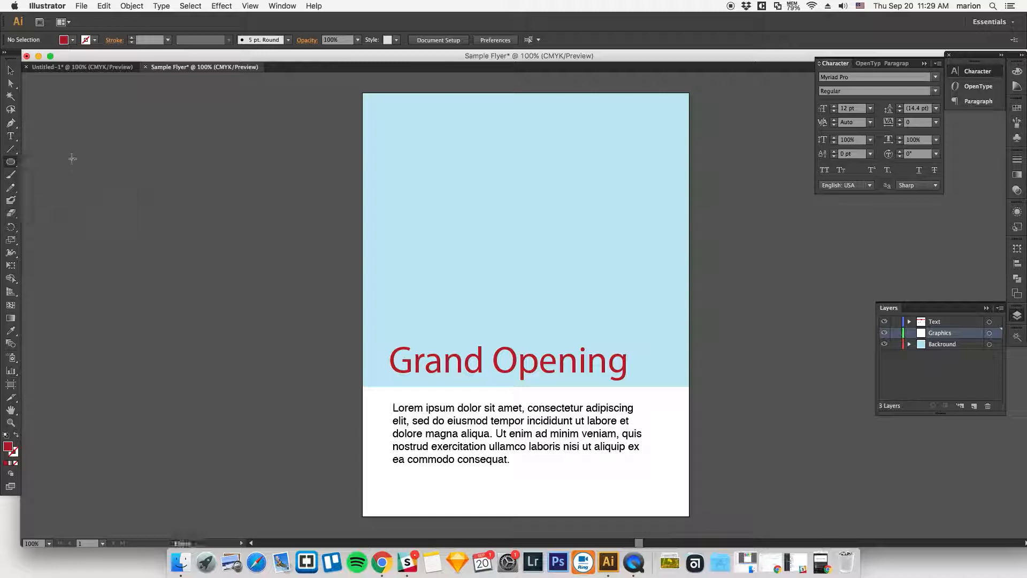
{"action": "left_click", "coordinate": [64, 40]}
{"action": "left_click", "coordinate": [84, 28]}
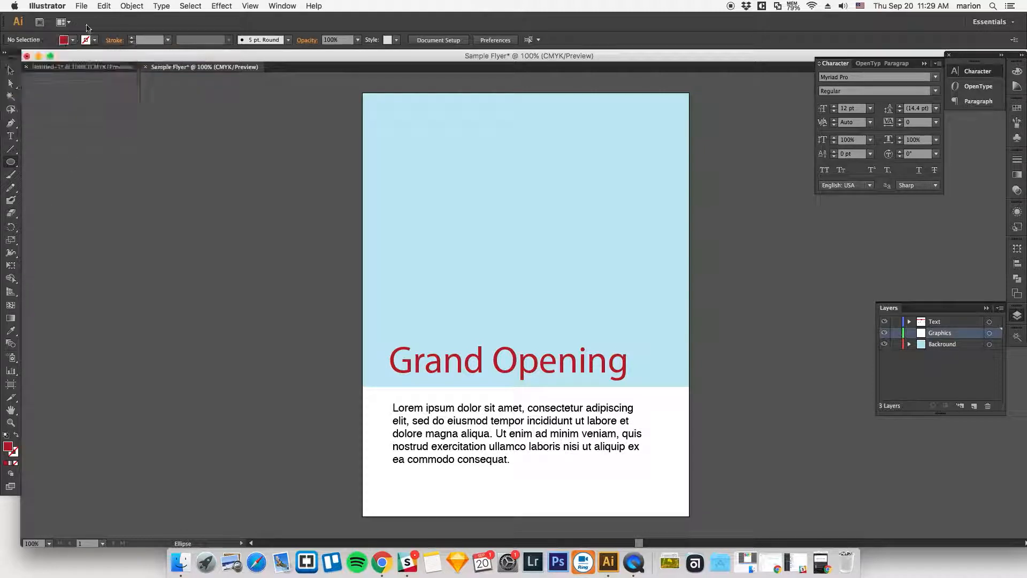
{"action": "left_click_drag", "start_coordinate": [595, 118], "coordinate": [666, 188]}
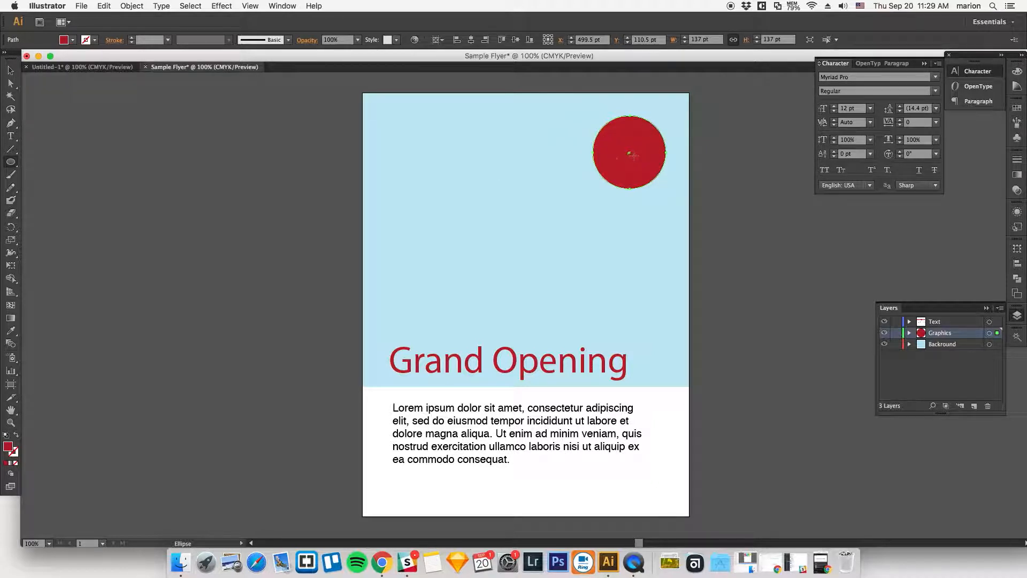
Step: Try drawing several more ellipses on the blue background, and undo them
{"action": "mouse_move", "coordinate": [387, 156]}
{"action": "left_mouse_down"}
{"action": "mouse_move", "coordinate": [478, 203]}
{"action": "mouse_move", "coordinate": [535, 180]}
{"action": "mouse_move", "coordinate": [500, 216]}
{"action": "left_mouse_up"}
{"action": "left_click_drag", "start_coordinate": [499, 141], "coordinate": [549, 159]}
{"action": "left_click_drag", "start_coordinate": [532, 119], "coordinate": [554, 140]}
{"action": "key", "text": "super+z"}
{"action": "key", "text": "super+z"}
{"action": "key", "text": "super+z"}
Step: Draw a red circle about 50 pt across, move it to the upper-left area of the blue background, and deselect it
{"action": "left_click_drag", "start_coordinate": [506, 185], "coordinate": [533, 212]}
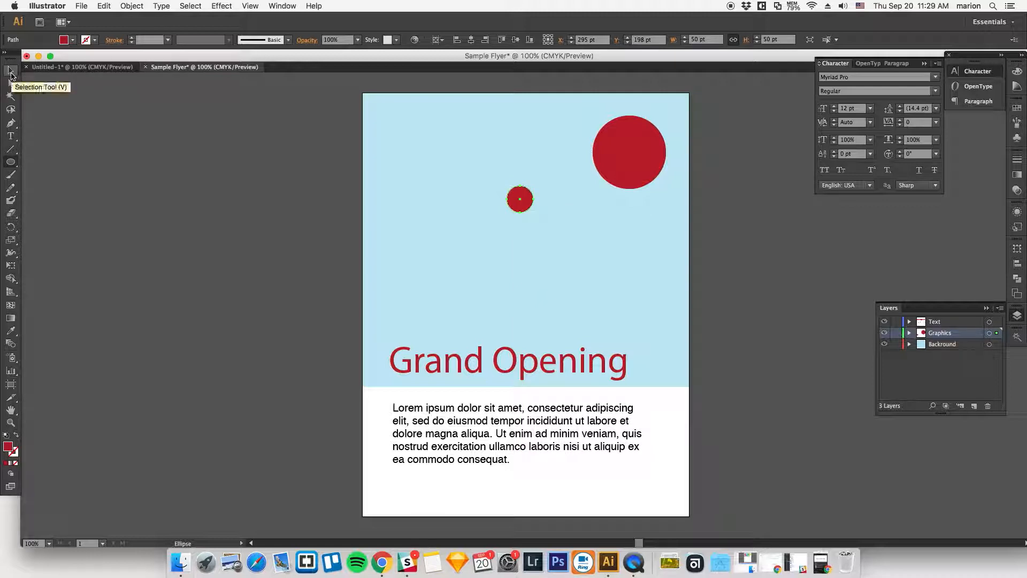
{"action": "left_click", "coordinate": [10, 72]}
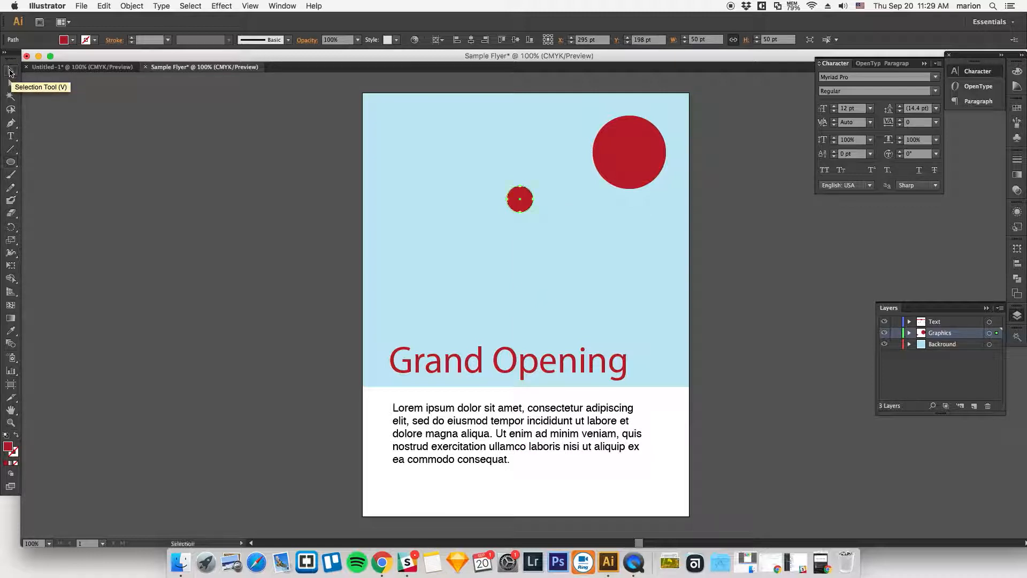
{"action": "left_click", "coordinate": [515, 195]}
{"action": "left_click_drag", "start_coordinate": [516, 197], "coordinate": [416, 154]}
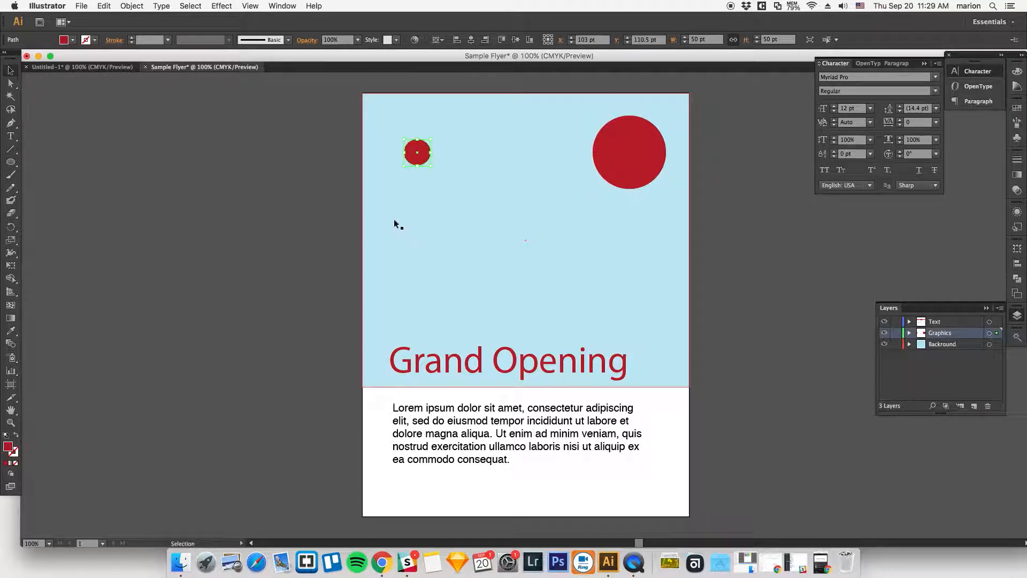
{"action": "left_click", "coordinate": [459, 265]}
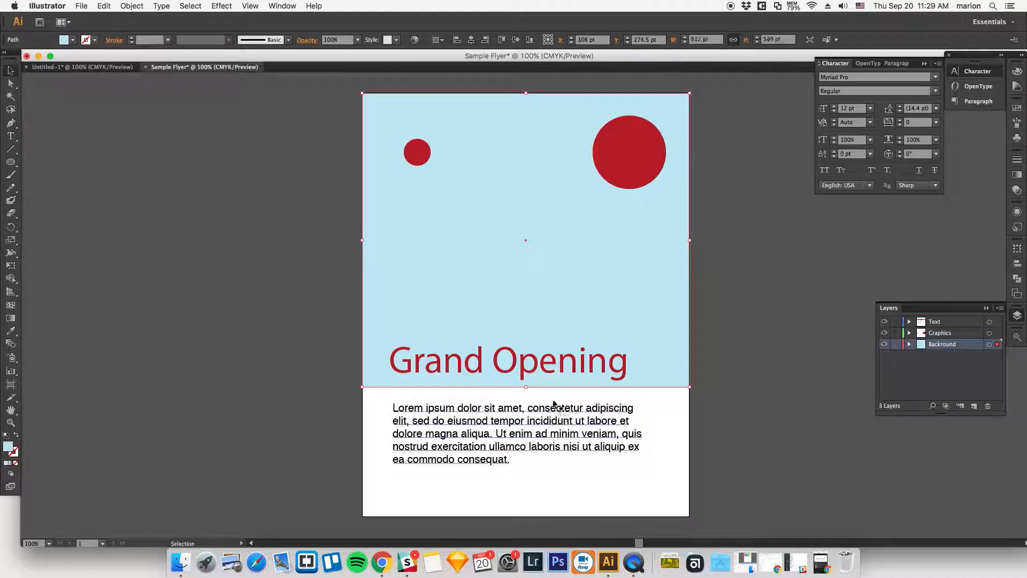
Step: Move the Grand Opening heading higher and shorten the blue background by raising its lower edge
{"action": "left_click", "coordinate": [572, 370]}
{"action": "left_click", "coordinate": [705, 355]}
{"action": "left_click_drag", "start_coordinate": [503, 366], "coordinate": [503, 329]}
{"action": "left_click", "coordinate": [510, 368]}
{"action": "left_click_drag", "start_coordinate": [525, 386], "coordinate": [525, 357]}
Step: Move the body text up to sit just below the blue background, and deselect it
{"action": "left_click", "coordinate": [523, 408]}
{"action": "left_click_drag", "start_coordinate": [523, 409], "coordinate": [522, 376]}
{"action": "left_click", "coordinate": [704, 372]}
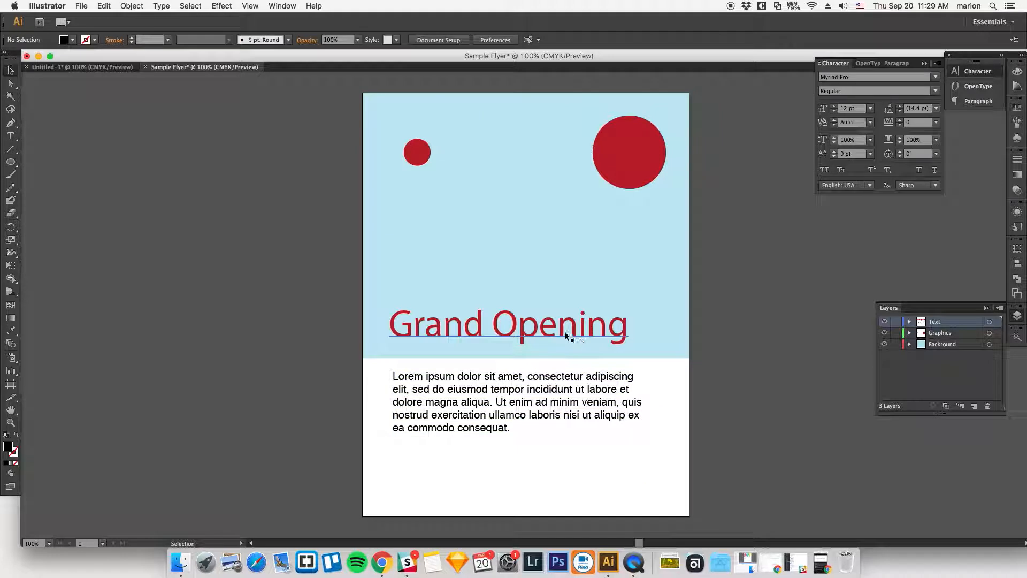
Step: Break the heading into two lines, Grand and Opening, and move it up onto the blue background
{"action": "double_click", "coordinate": [494, 334]}
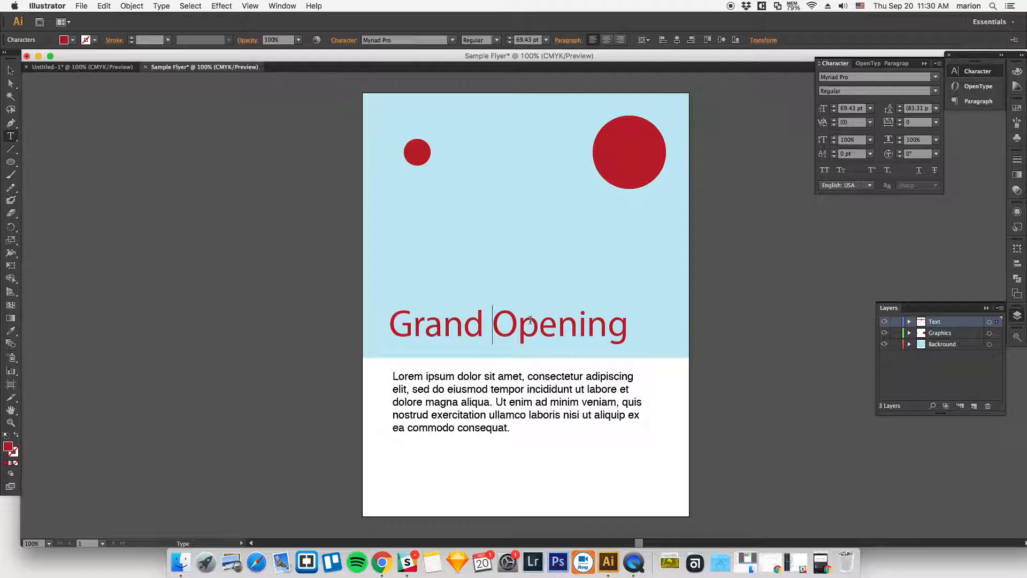
{"action": "key", "text": "BackSpace"}
{"action": "key", "text": "Return"}
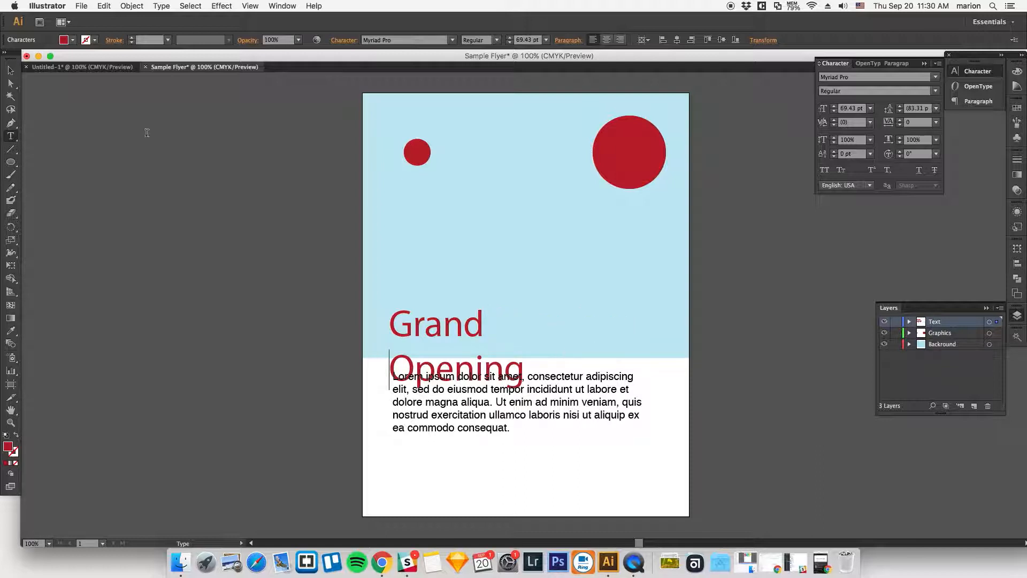
{"action": "left_click", "coordinate": [10, 70]}
{"action": "left_click", "coordinate": [437, 324]}
{"action": "left_click_drag", "start_coordinate": [438, 323], "coordinate": [437, 293]}
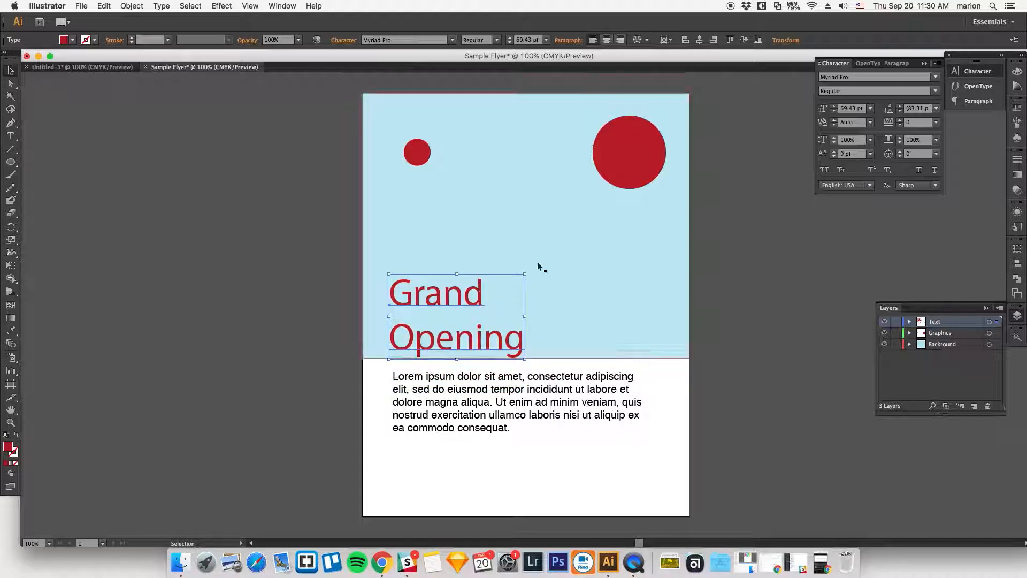
Step: Scale the two-line heading proportionally to about 124 pt and shift it slightly up
{"action": "left_click_drag", "start_coordinate": [525, 274], "coordinate": [645, 209]}
{"action": "left_click", "coordinate": [728, 317]}
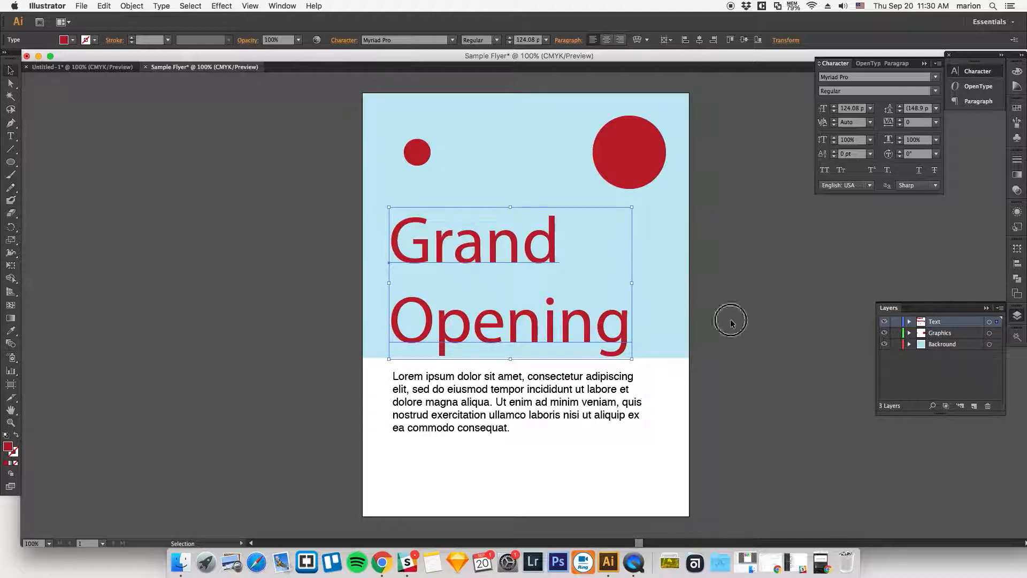
{"action": "left_click", "coordinate": [602, 319]}
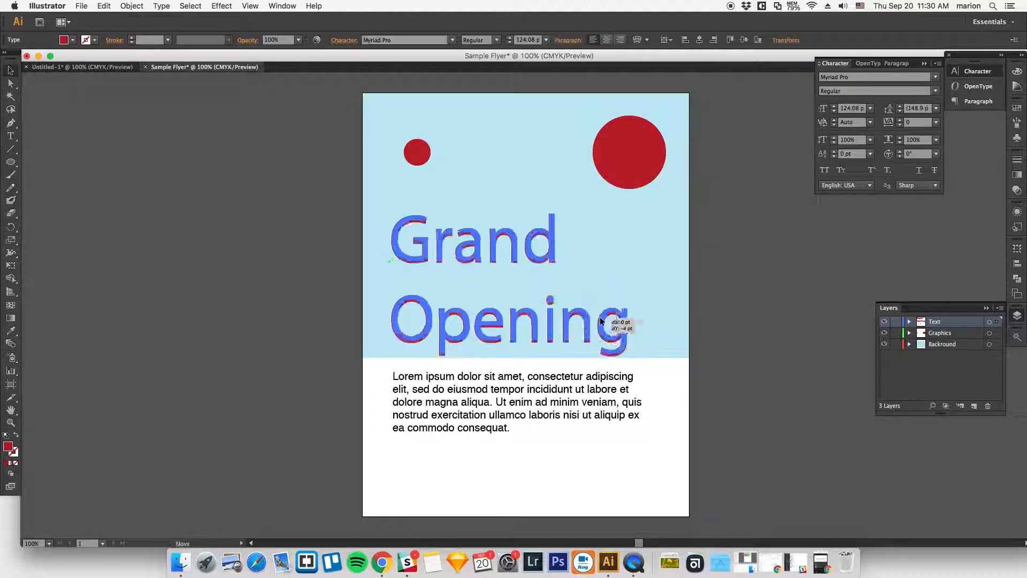
Step: Set the leading of the whole heading to 111 pt, shift the heading slightly down and deselect it
{"action": "double_click", "coordinate": [444, 279]}
{"action": "key", "text": "super+a"}
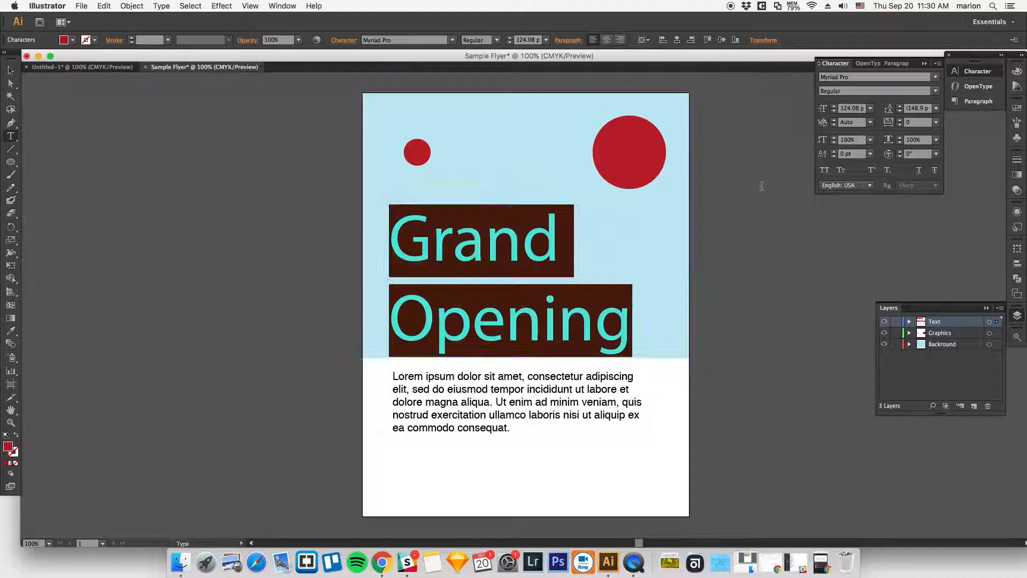
{"action": "left_click", "coordinate": [936, 108]}
{"action": "left_click", "coordinate": [947, 135]}
{"action": "left_click", "coordinate": [936, 108]}
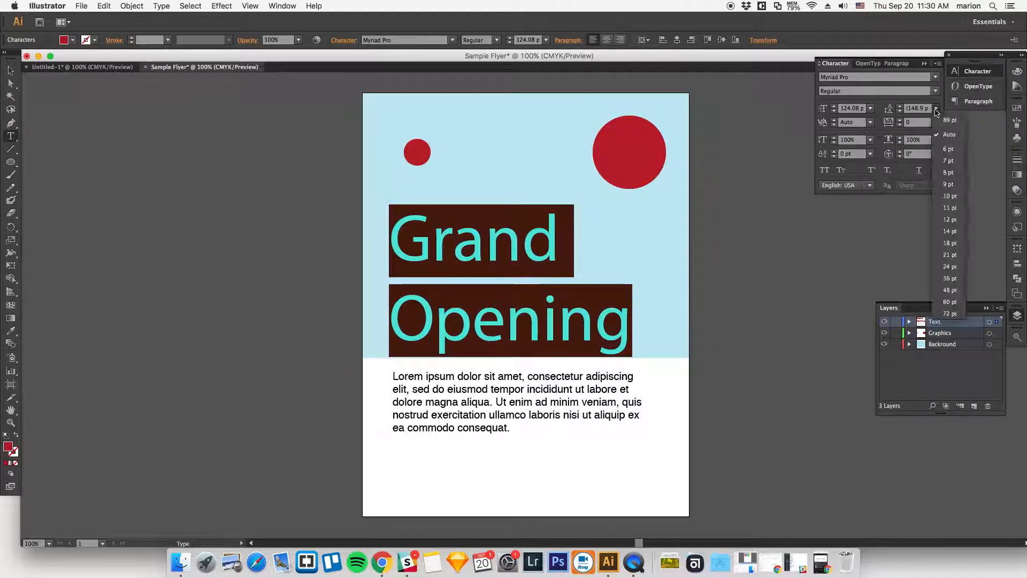
{"action": "left_click", "coordinate": [953, 302]}
{"action": "left_click", "coordinate": [900, 106]}
{"action": "left_click", "coordinate": [900, 106]}
{"action": "left_click", "coordinate": [900, 106]}
{"action": "left_click", "coordinate": [900, 106]}
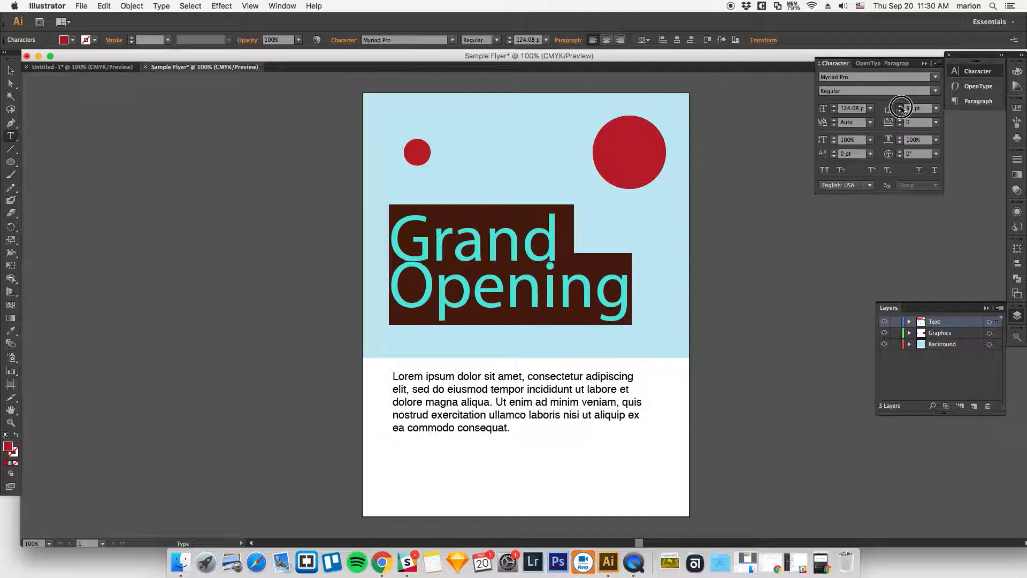
{"action": "left_click", "coordinate": [900, 106]}
{"action": "left_click", "coordinate": [900, 105]}
{"action": "left_click", "coordinate": [900, 106]}
{"action": "left_click", "coordinate": [901, 106]}
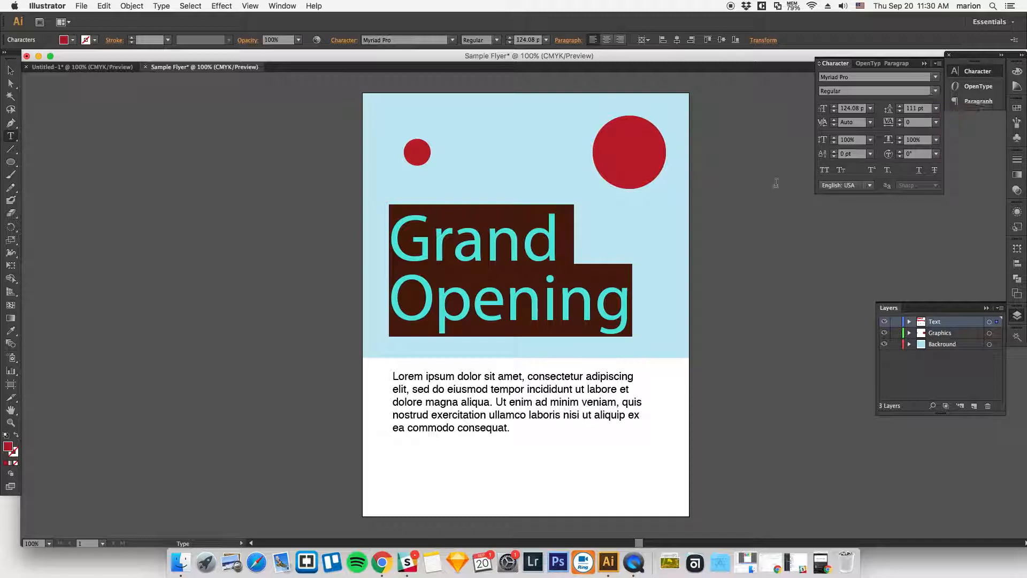
{"action": "key", "text": "Escape"}
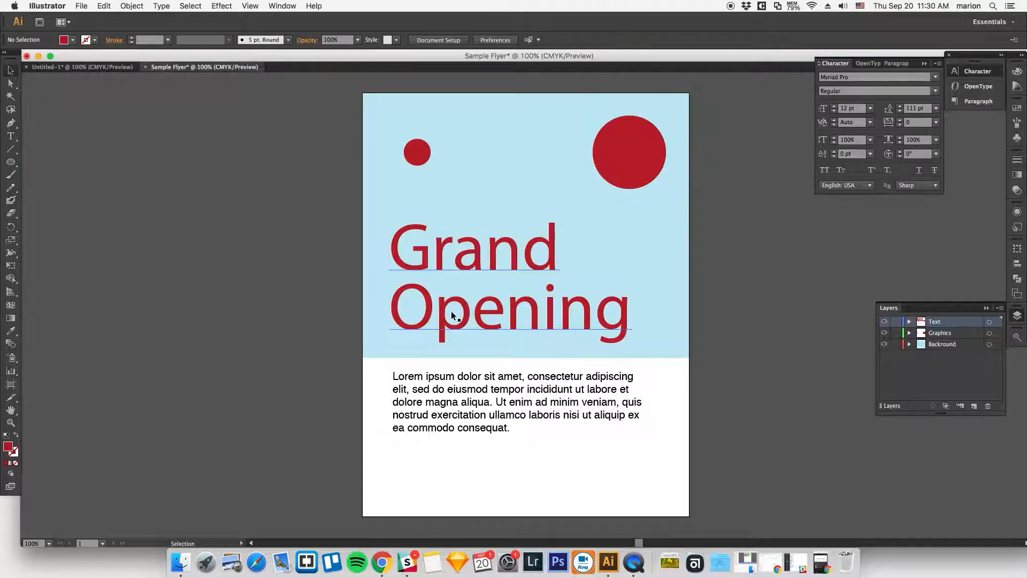
{"action": "left_click", "coordinate": [455, 316]}
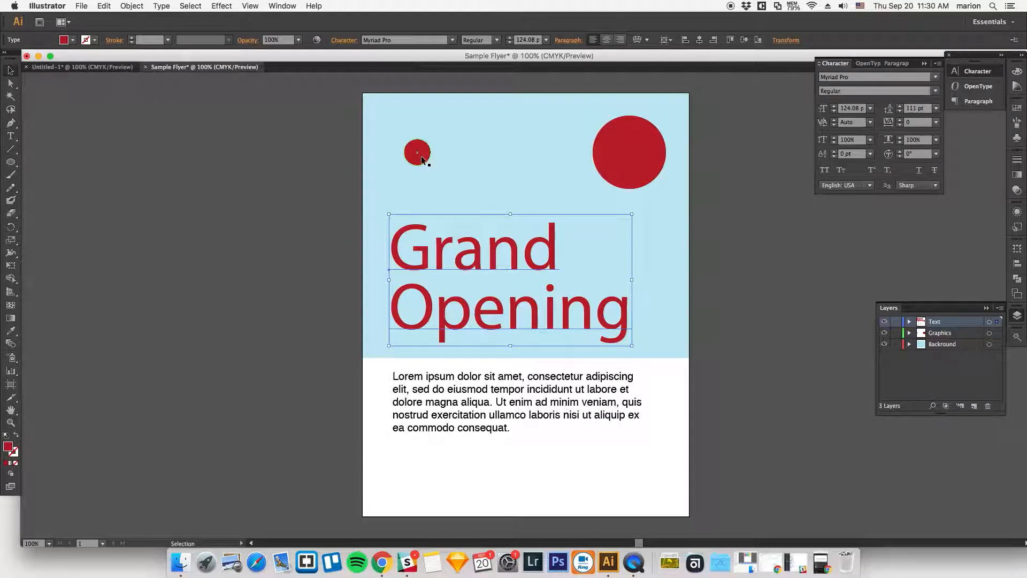
{"action": "left_click", "coordinate": [289, 154]}
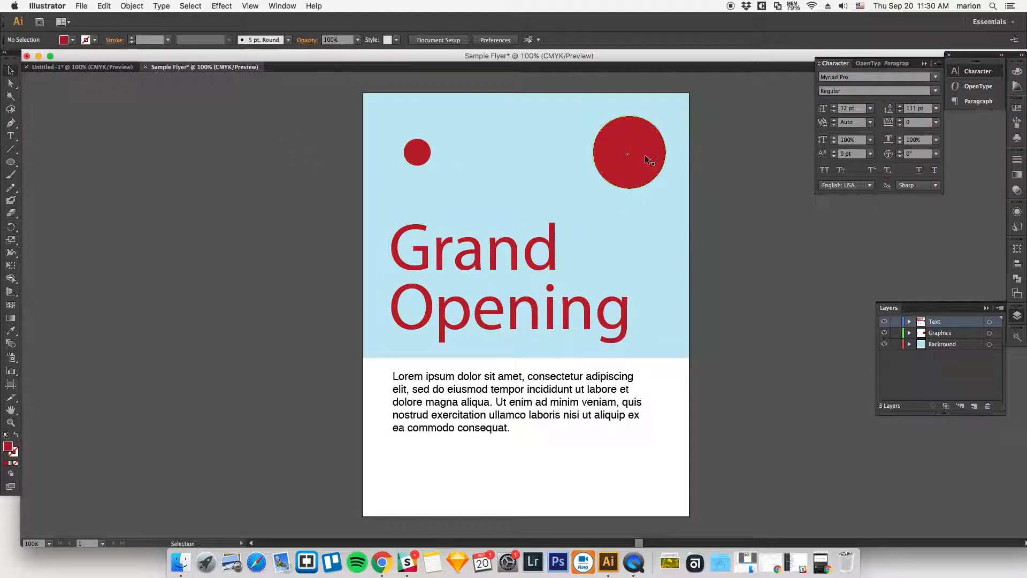
Step: Copy the large red circle and paste the duplicate onto the flyer
{"action": "left_click", "coordinate": [623, 163]}
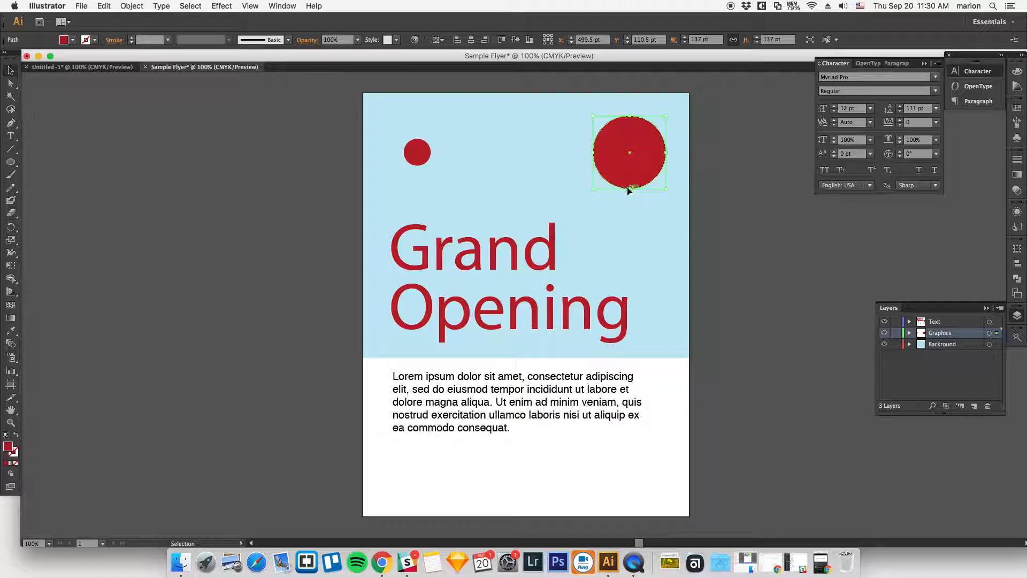
{"action": "key", "text": "super+v"}
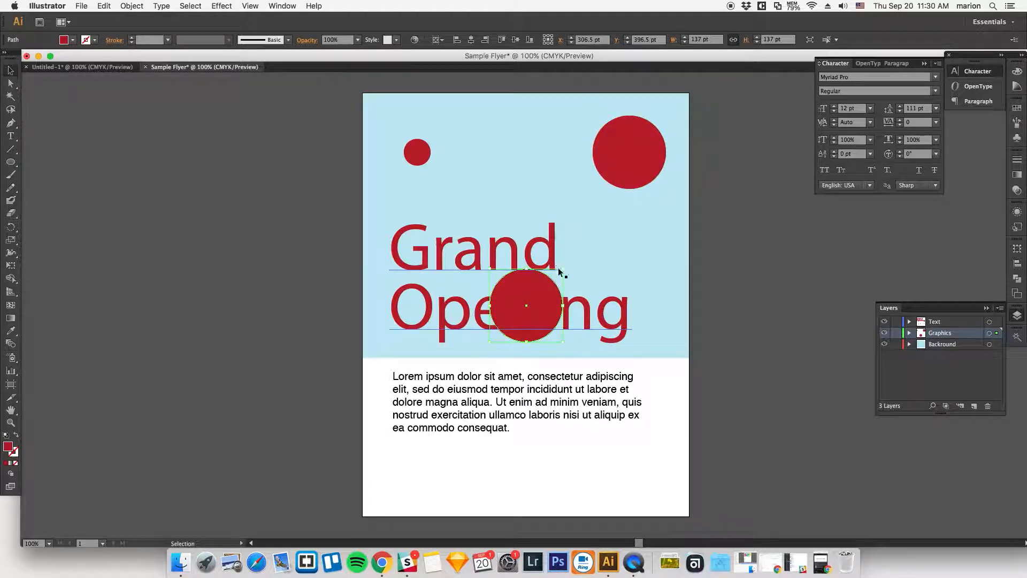
Step: Try moving the artwork around the pasted circle with the Text layer unlocked, and undo the heading moves
{"action": "left_click_drag", "start_coordinate": [548, 292], "coordinate": [563, 214]}
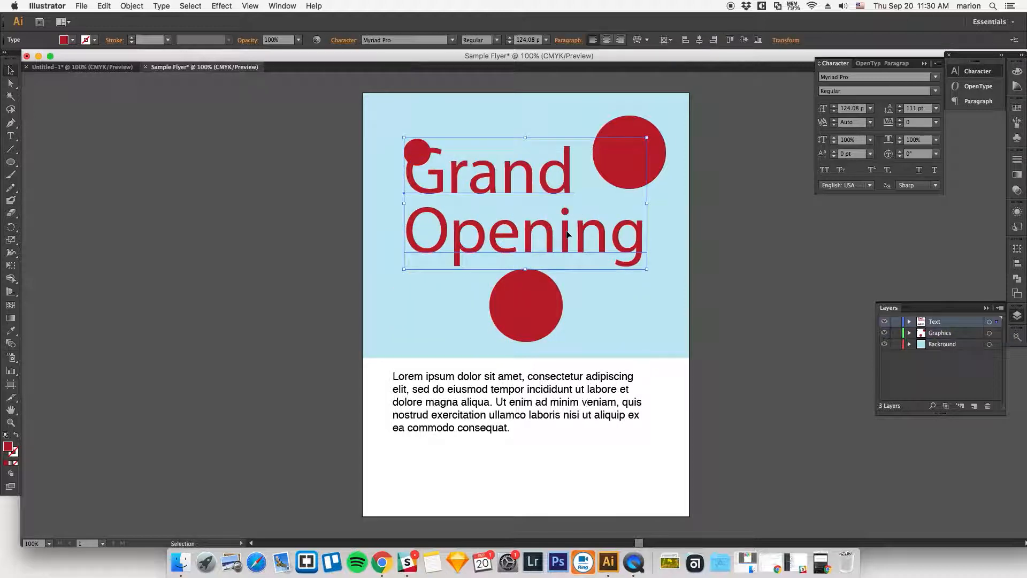
{"action": "key", "text": "super+z"}
{"action": "left_click", "coordinate": [706, 290]}
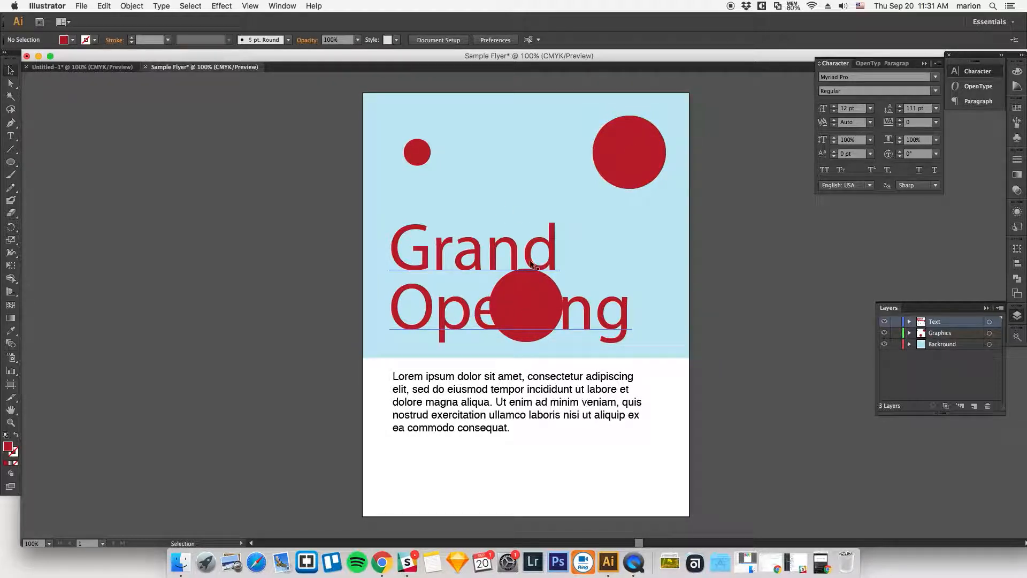
{"action": "left_click_drag", "start_coordinate": [476, 322], "coordinate": [492, 257]}
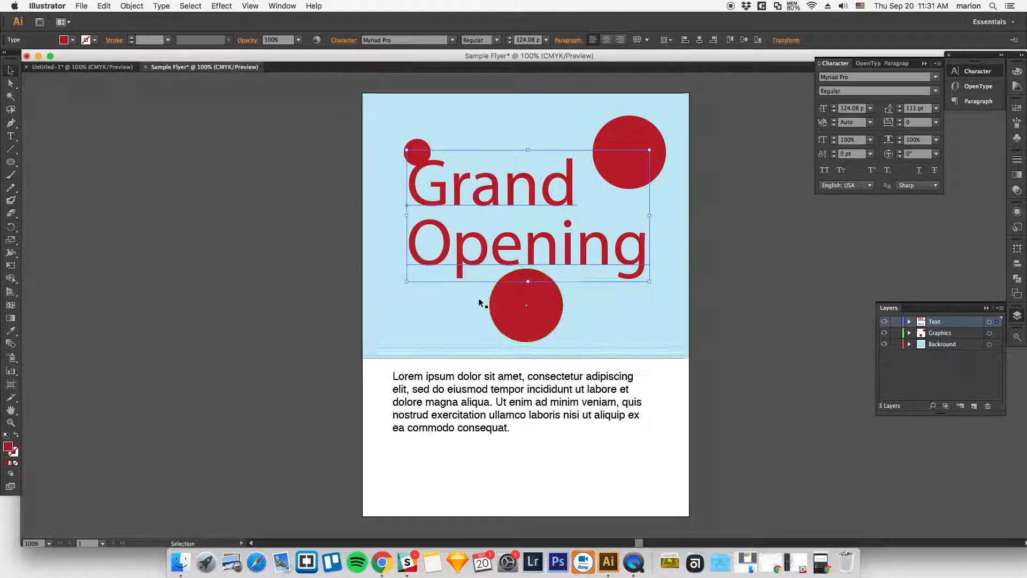
{"action": "key", "text": "super+z"}
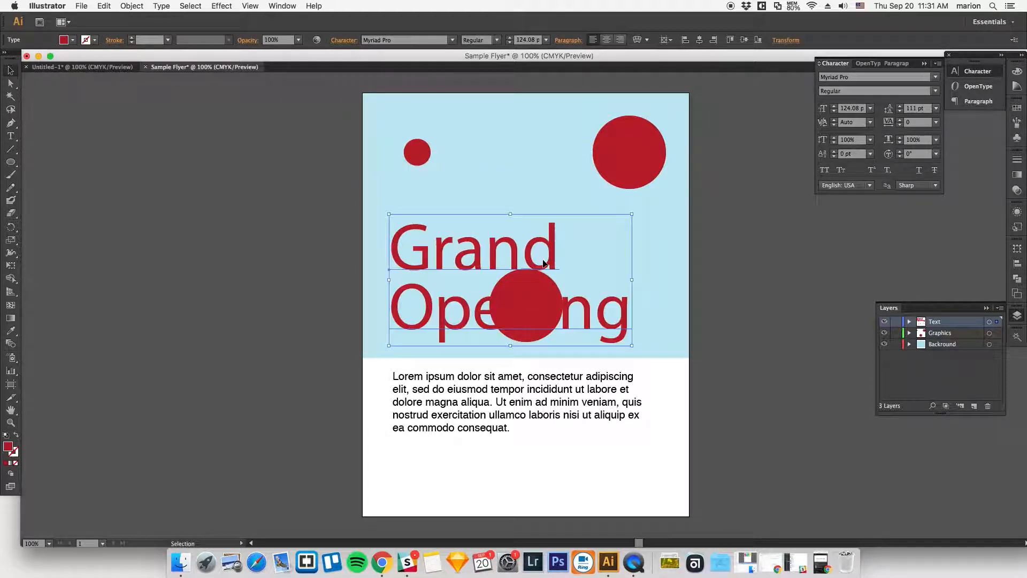
Step: Lock the Text and Backround layers and make Graphics the active layer
{"action": "left_click", "coordinate": [897, 322]}
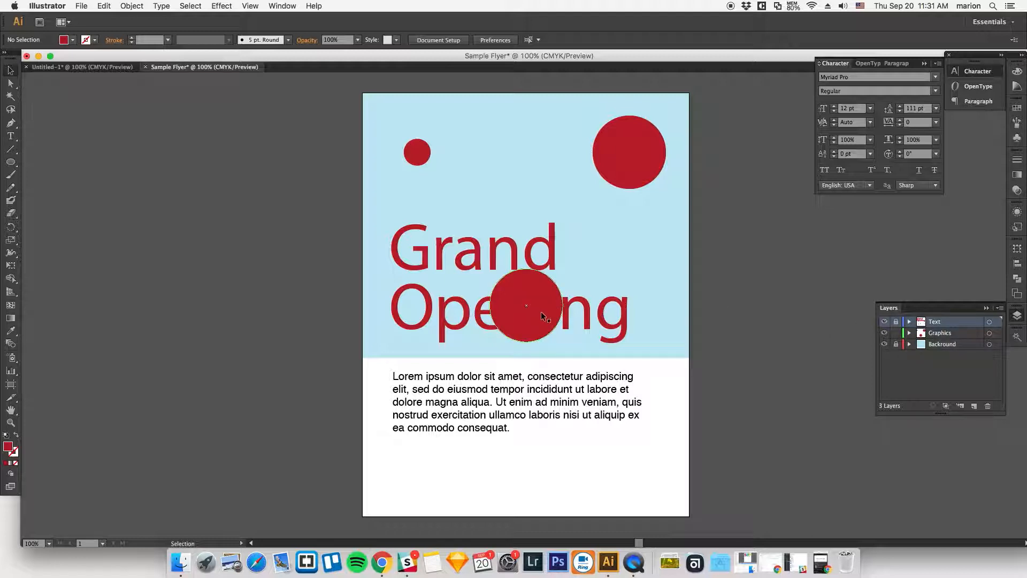
{"action": "left_click", "coordinate": [940, 333]}
Step: Arrange circle copies on the blue background, one about 105 pt beside the heading and one about 61 pt near the top edge
{"action": "left_click_drag", "start_coordinate": [542, 295], "coordinate": [512, 171]}
{"action": "left_click_drag", "start_coordinate": [549, 204], "coordinate": [536, 193]}
{"action": "left_click_drag", "start_coordinate": [522, 179], "coordinate": [461, 110]}
{"action": "left_click", "coordinate": [105, 68]}
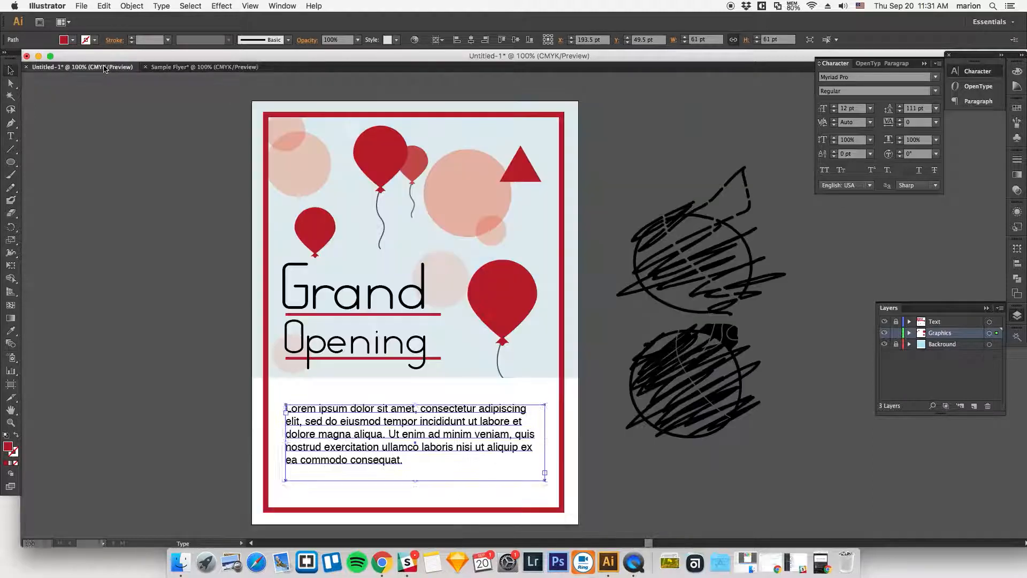
{"action": "left_click", "coordinate": [197, 67]}
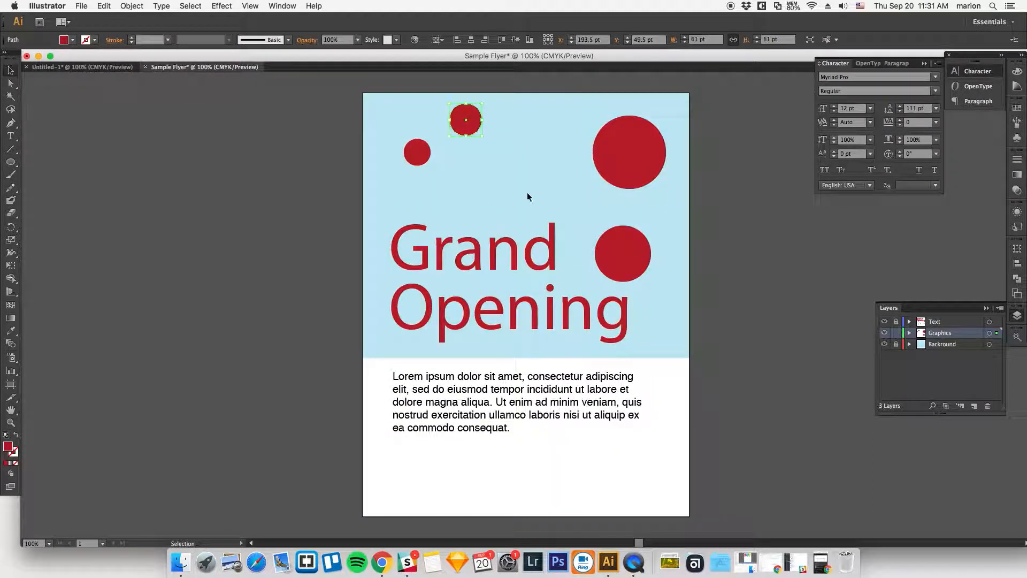
Step: Spread the smaller circles across the upper background, adding a copy about 51 pt wide, and align the 105 pt circle beneath the largest one
{"action": "left_click_drag", "start_coordinate": [469, 127], "coordinate": [467, 195]}
{"action": "left_click_drag", "start_coordinate": [418, 155], "coordinate": [421, 133]}
{"action": "left_click_drag", "start_coordinate": [475, 190], "coordinate": [387, 168]}
{"action": "left_click_drag", "start_coordinate": [413, 177], "coordinate": [406, 177]}
{"action": "left_click_drag", "start_coordinate": [467, 194], "coordinate": [514, 175]}
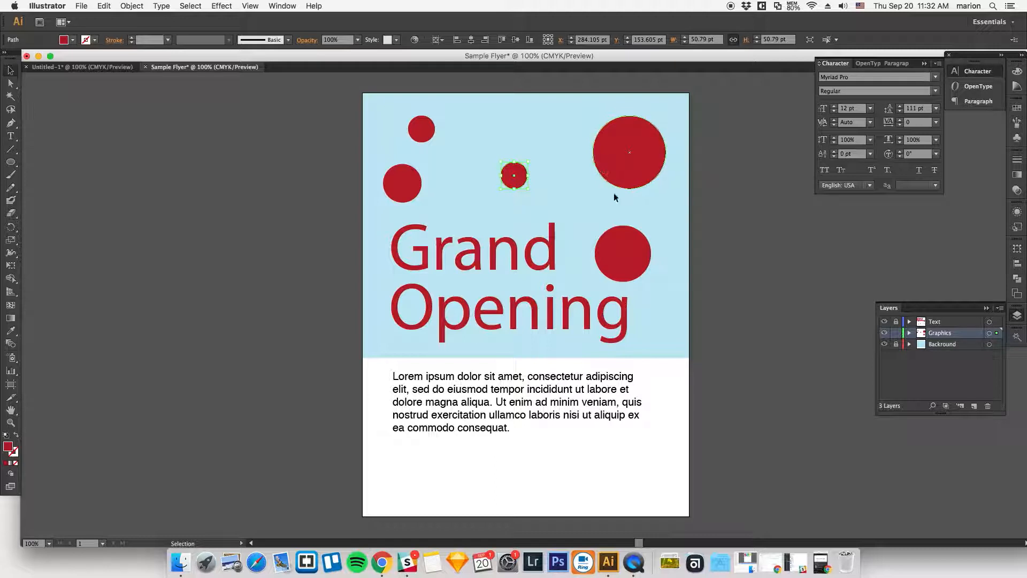
{"action": "left_click_drag", "start_coordinate": [619, 246], "coordinate": [627, 246]}
Step: Set the opacity of the largest circle to 40% and of the circle beneath it to 60%
{"action": "left_click", "coordinate": [618, 156]}
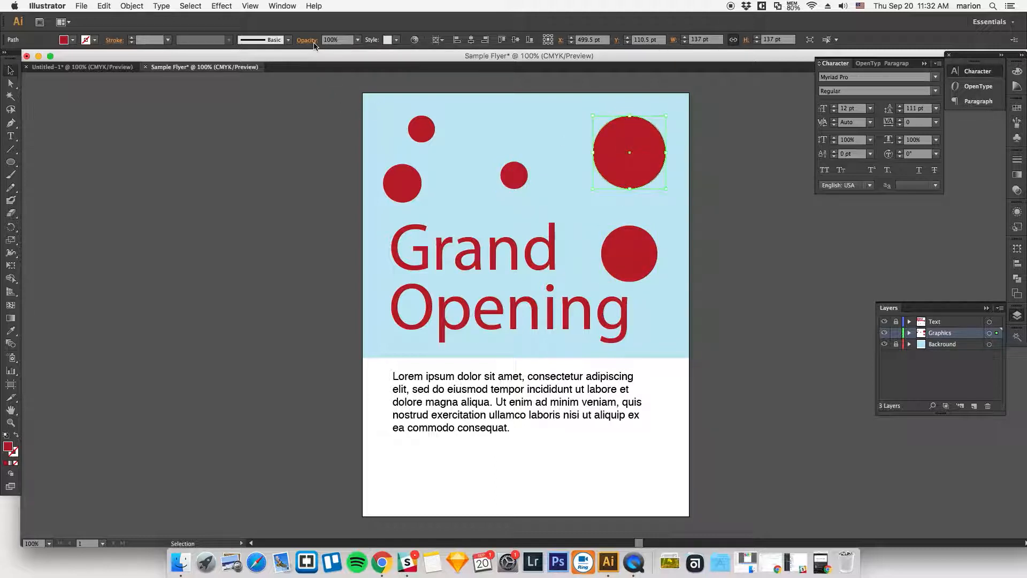
{"action": "left_click", "coordinate": [358, 42]}
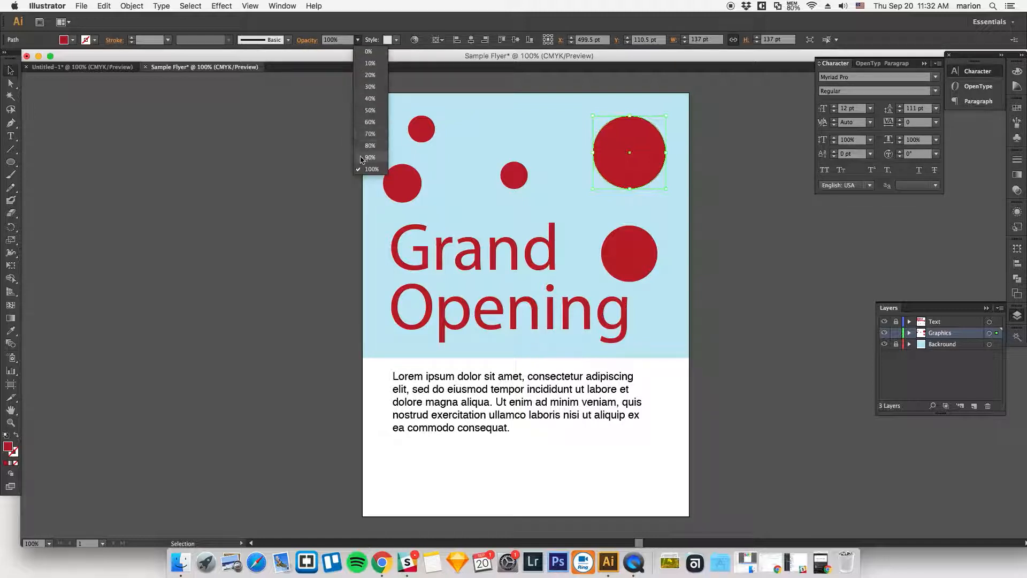
{"action": "left_click", "coordinate": [366, 99]}
{"action": "left_click", "coordinate": [482, 178]}
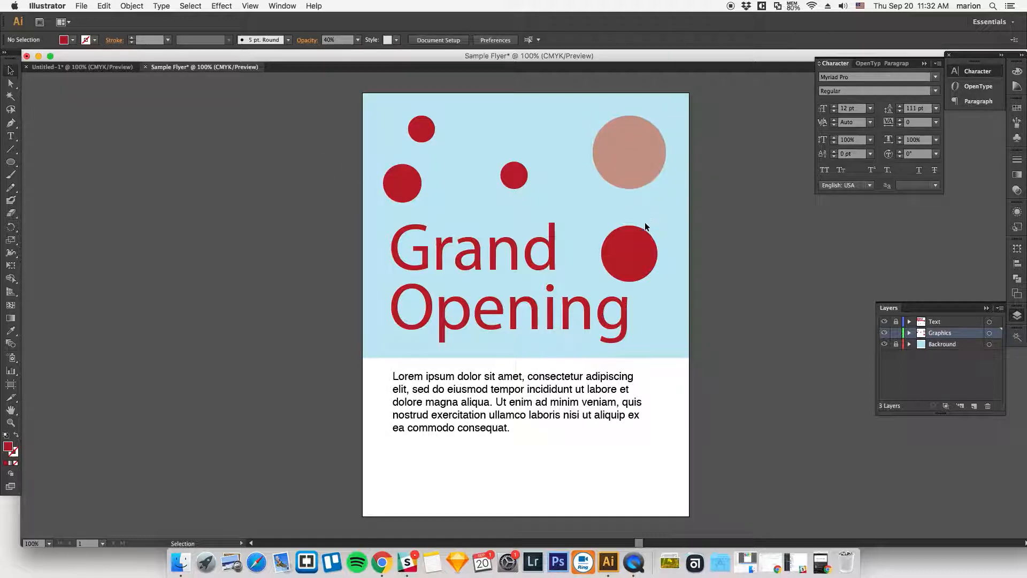
{"action": "left_click", "coordinate": [638, 264]}
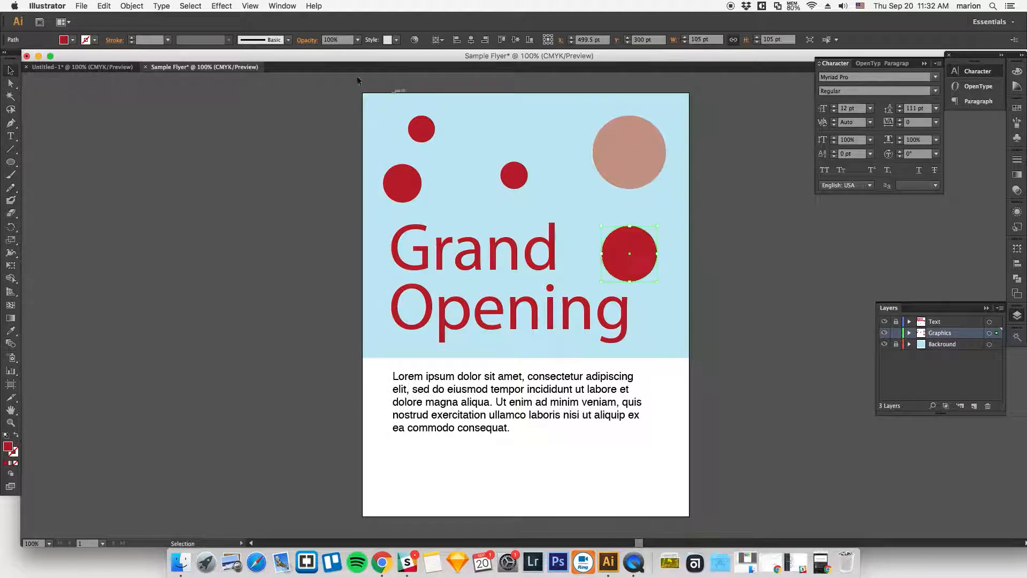
{"action": "left_click", "coordinate": [357, 40]}
{"action": "left_click", "coordinate": [373, 126]}
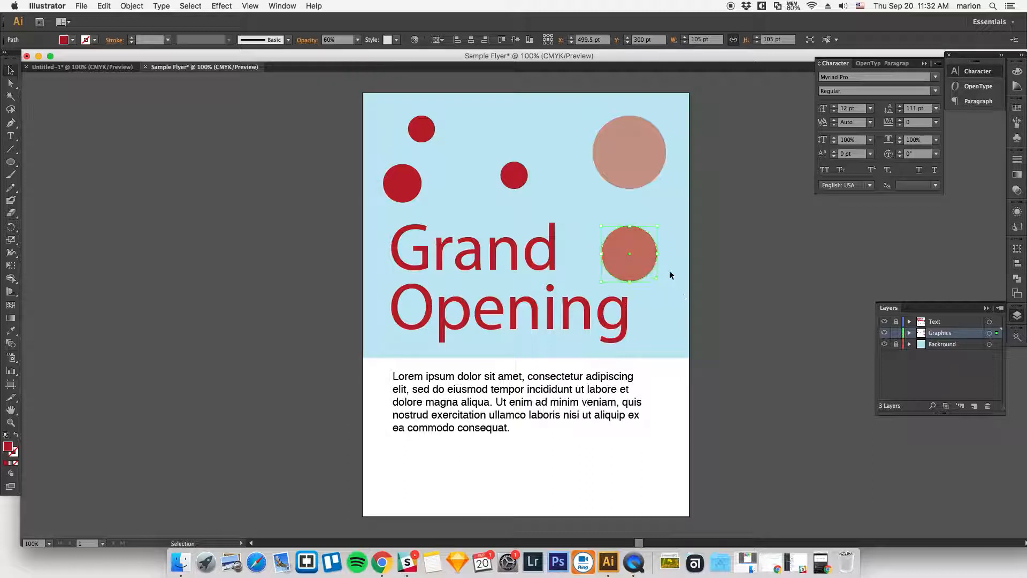
Step: Shrink the 60% circle to overlap the largest one, and resize the other circles to about 45 pt centre, 96 pt upper left and 55 pt below
{"action": "left_click_drag", "start_coordinate": [651, 243], "coordinate": [659, 208]}
{"action": "left_click_drag", "start_coordinate": [518, 186], "coordinate": [524, 164]}
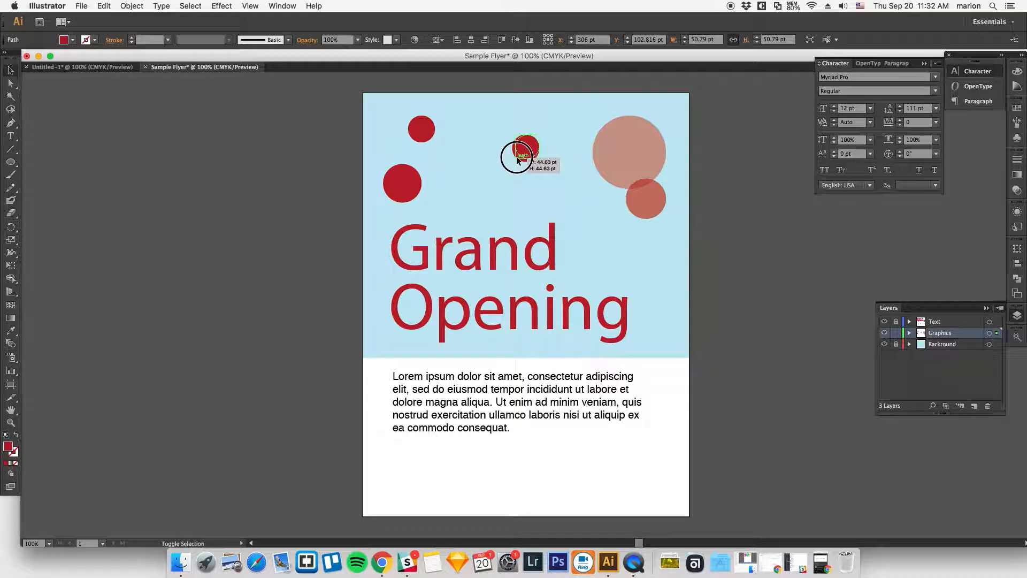
{"action": "mouse_move", "coordinate": [421, 165]}
{"action": "left_mouse_down"}
{"action": "mouse_move", "coordinate": [403, 176]}
{"action": "mouse_move", "coordinate": [416, 173]}
{"action": "left_mouse_up"}
{"action": "mouse_move", "coordinate": [415, 124]}
{"action": "left_mouse_down"}
{"action": "mouse_move", "coordinate": [390, 123]}
{"action": "mouse_move", "coordinate": [435, 167]}
{"action": "mouse_move", "coordinate": [419, 142]}
{"action": "left_mouse_up"}
{"action": "left_click_drag", "start_coordinate": [418, 186], "coordinate": [438, 196]}
Step: Set the opacity of the 96 pt upper-left circle to 50% and of the small circle below it to 20%
{"action": "left_click", "coordinate": [412, 131]}
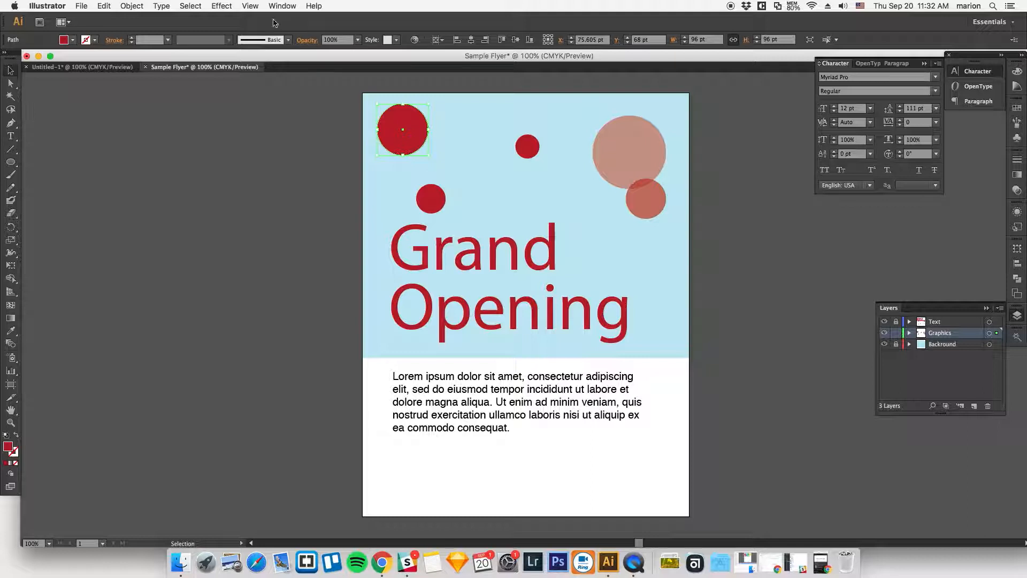
{"action": "left_click", "coordinate": [358, 40]}
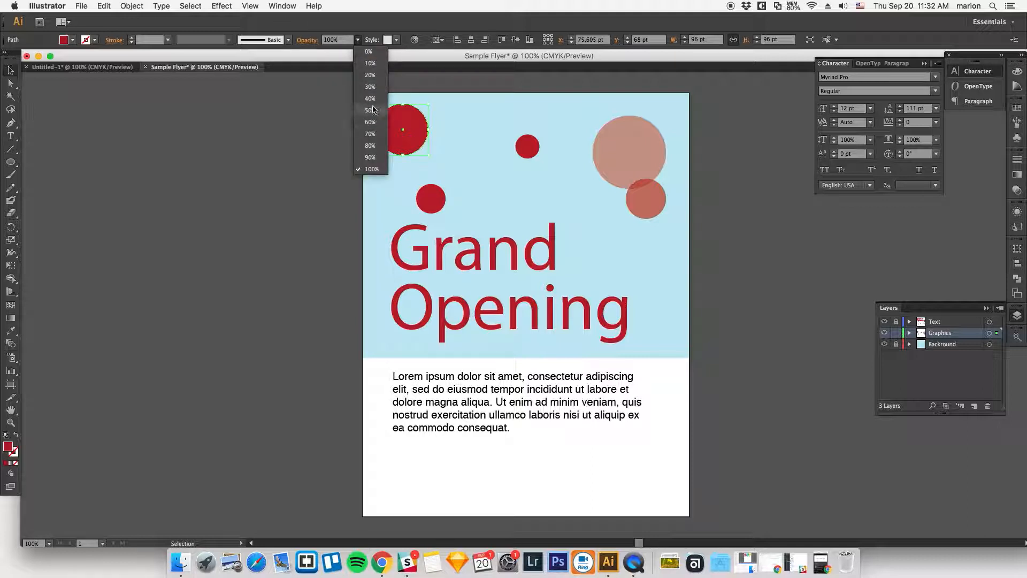
{"action": "left_click", "coordinate": [370, 111]}
{"action": "left_click", "coordinate": [431, 199]}
{"action": "left_click", "coordinate": [357, 40]}
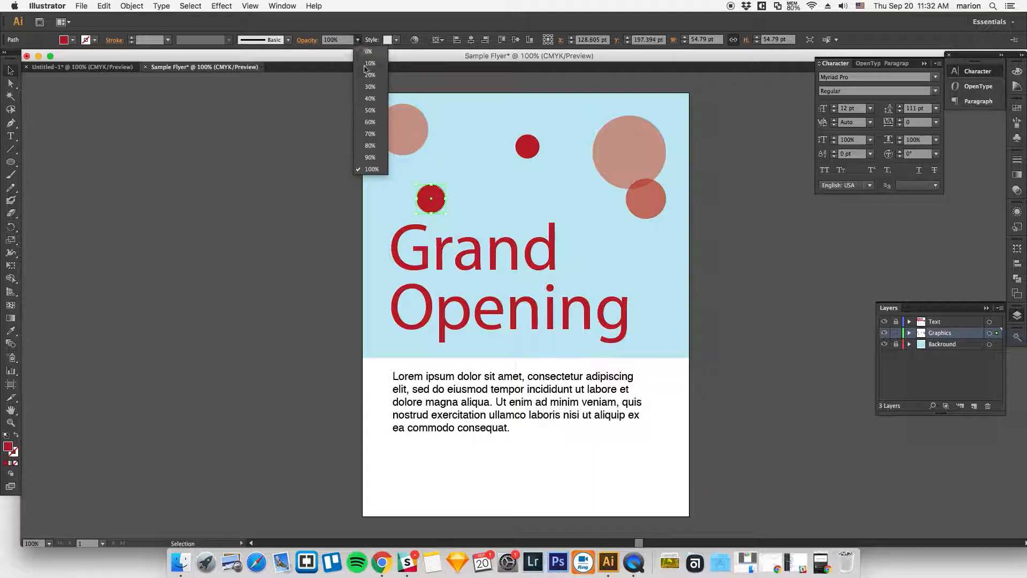
{"action": "left_click", "coordinate": [370, 63]}
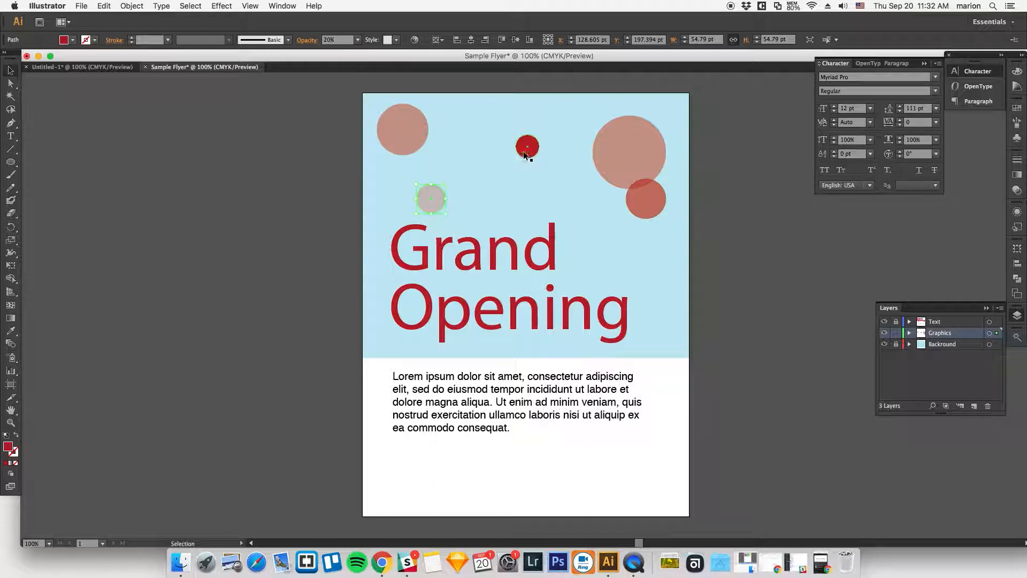
Step: Lower the opacity of the small circle at the top centre and deselect it
{"action": "left_click", "coordinate": [358, 40]}
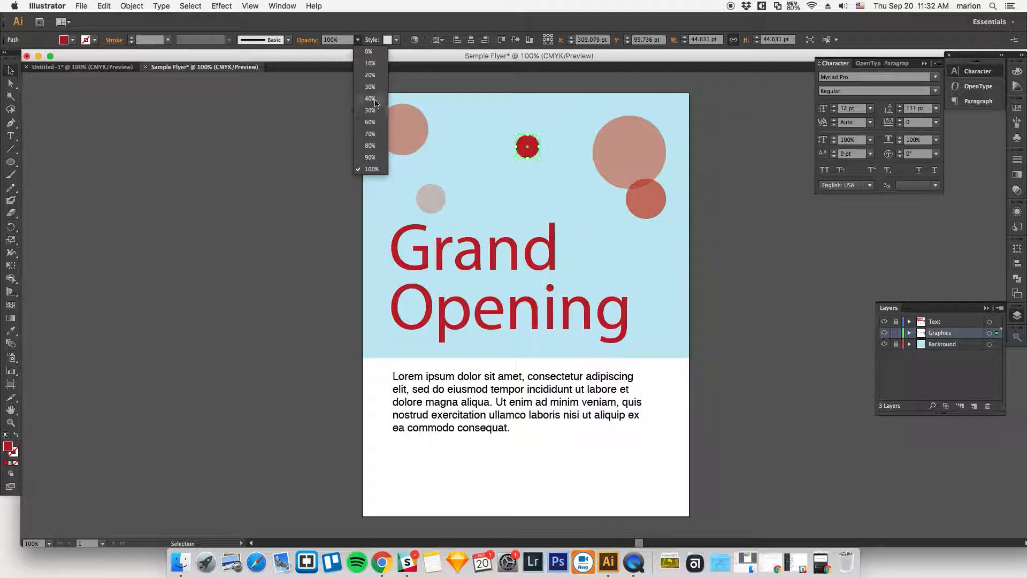
{"action": "left_click", "coordinate": [370, 145]}
{"action": "left_click", "coordinate": [725, 202]}
Step: Reposition the top-centre circle, the two circles on the right and the faint small circle to balance the composition
{"action": "left_click_drag", "start_coordinate": [532, 150], "coordinate": [493, 150]}
{"action": "left_click_drag", "start_coordinate": [618, 158], "coordinate": [612, 148]}
{"action": "left_click_drag", "start_coordinate": [658, 213], "coordinate": [664, 222]}
{"action": "left_click_drag", "start_coordinate": [428, 207], "coordinate": [416, 202]}
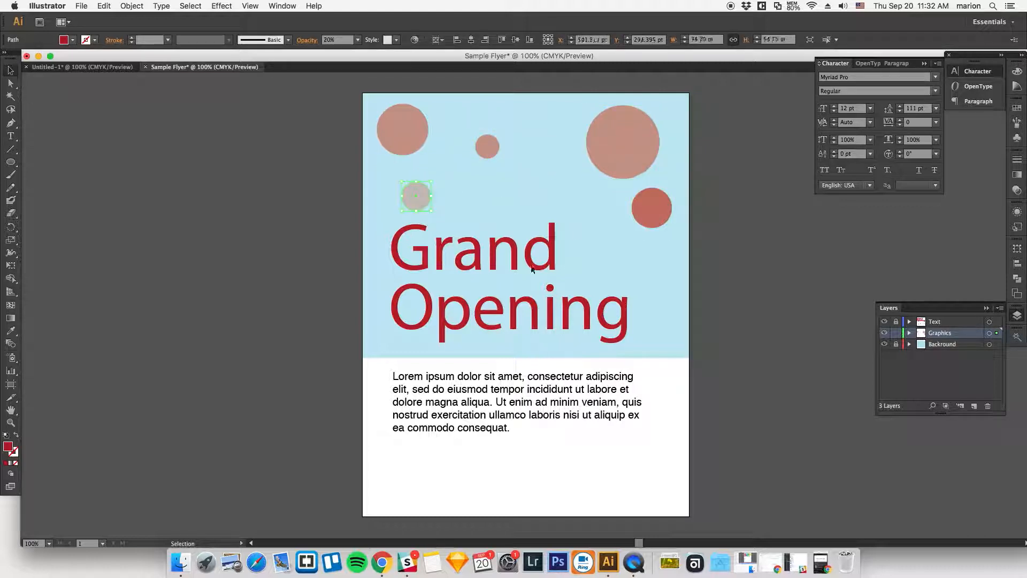
Step: Draw a closed four-point balloon about 126 pt wide and 164 pt tall with the Pen tool, to the right of the artboard
{"action": "left_click", "coordinate": [718, 275]}
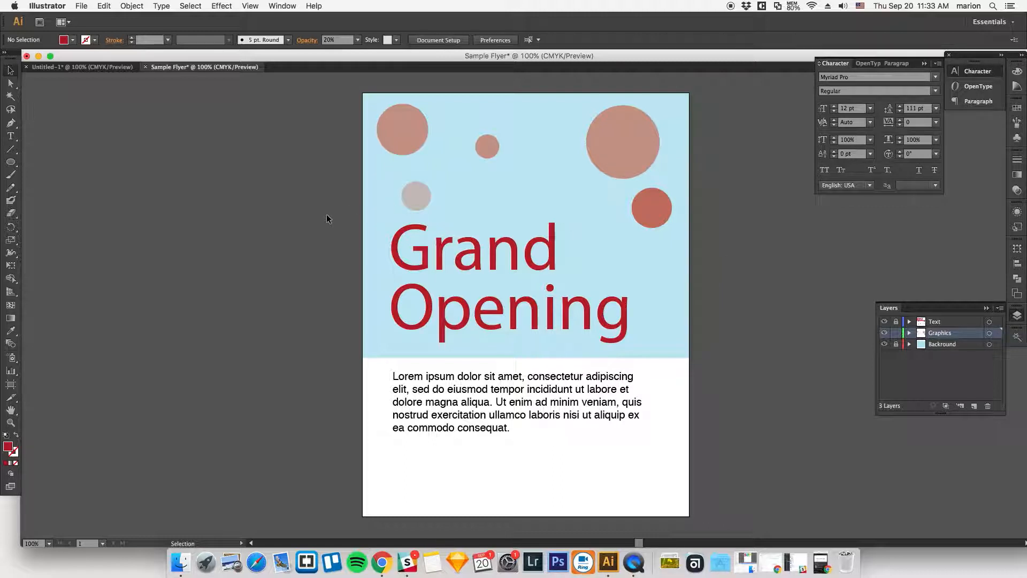
{"action": "left_click", "coordinate": [10, 124]}
{"action": "left_click", "coordinate": [778, 324]}
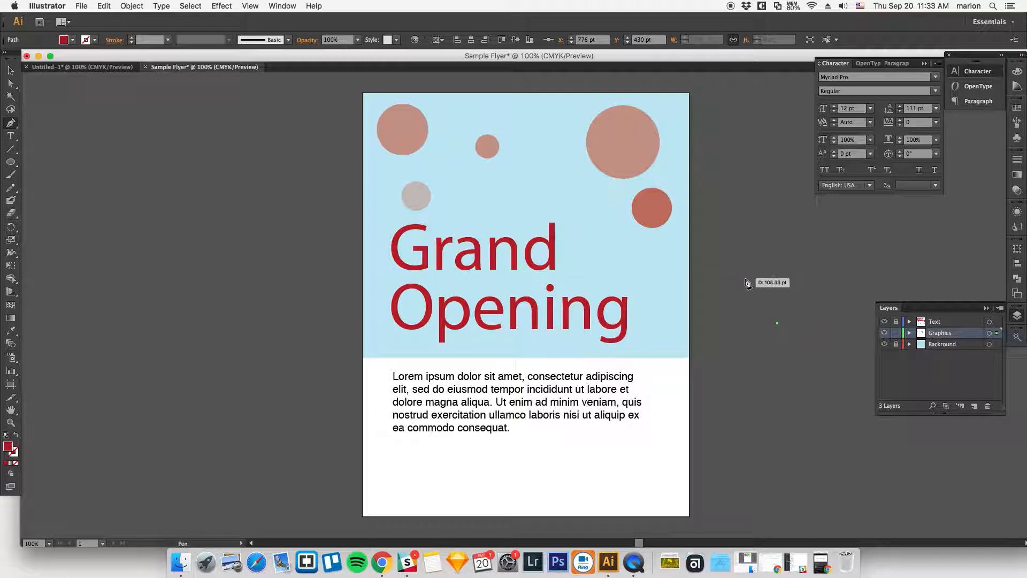
{"action": "mouse_move", "coordinate": [744, 310]}
{"action": "left_mouse_down"}
{"action": "mouse_move", "coordinate": [741, 241]}
{"action": "mouse_move", "coordinate": [744, 254]}
{"action": "left_mouse_up"}
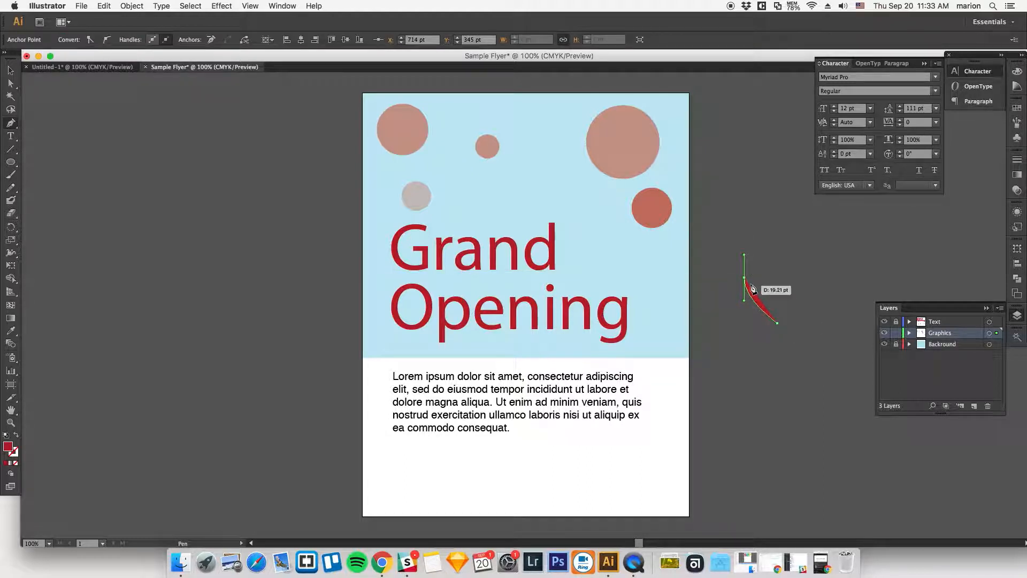
{"action": "left_click_drag", "start_coordinate": [777, 236], "coordinate": [799, 236]}
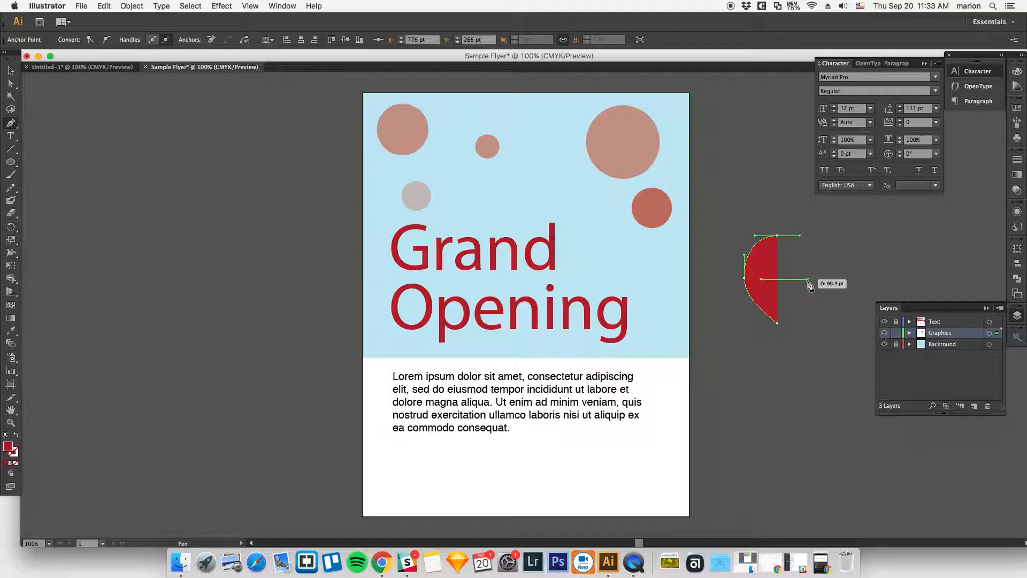
{"action": "left_click_drag", "start_coordinate": [812, 279], "coordinate": [812, 303]}
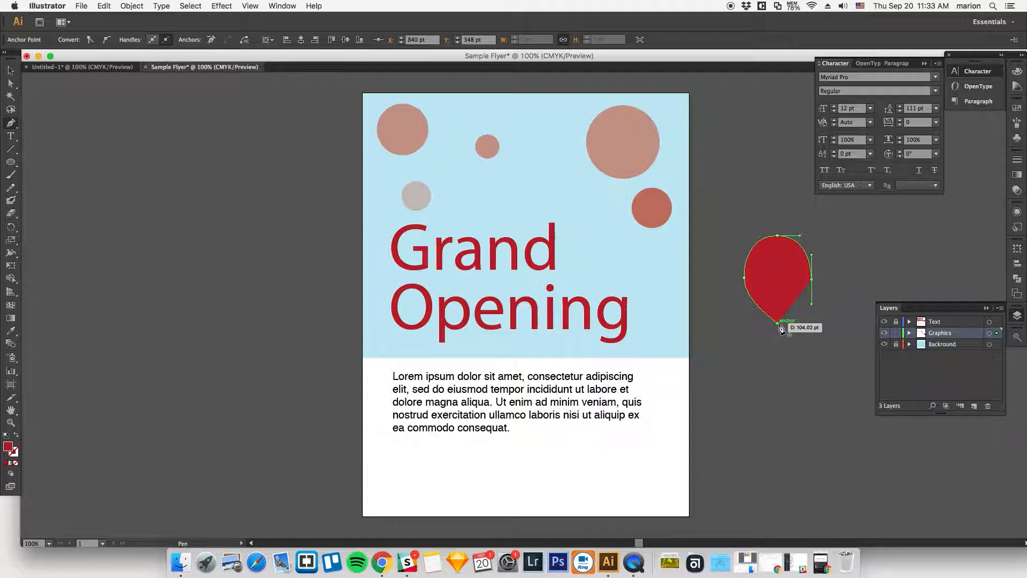
{"action": "left_click", "coordinate": [778, 323]}
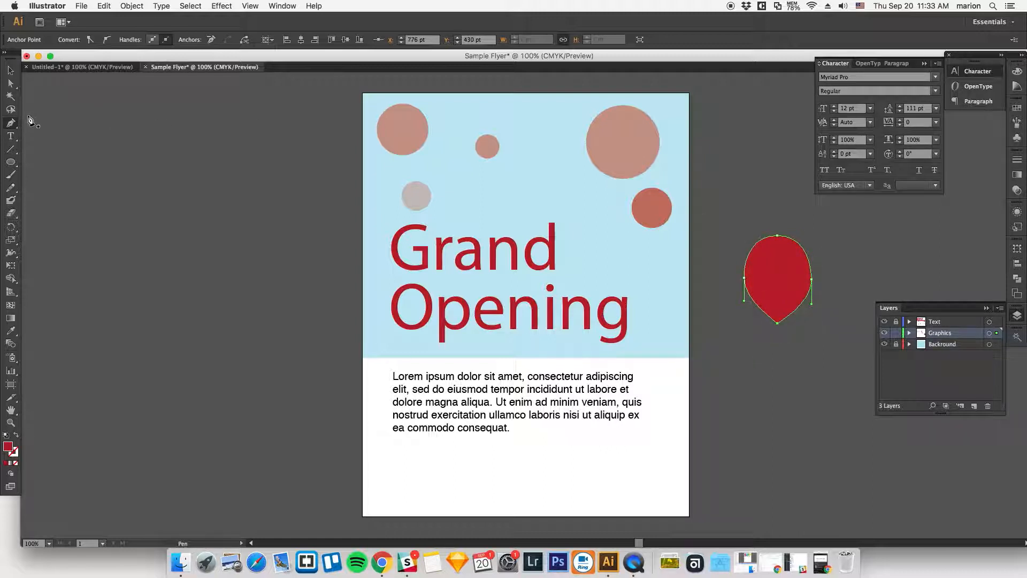
Step: Refine the balloon's right anchor and top curve handles, and move its bottom point to about X 779.5 pt, Y 423 pt
{"action": "left_click", "coordinate": [13, 84]}
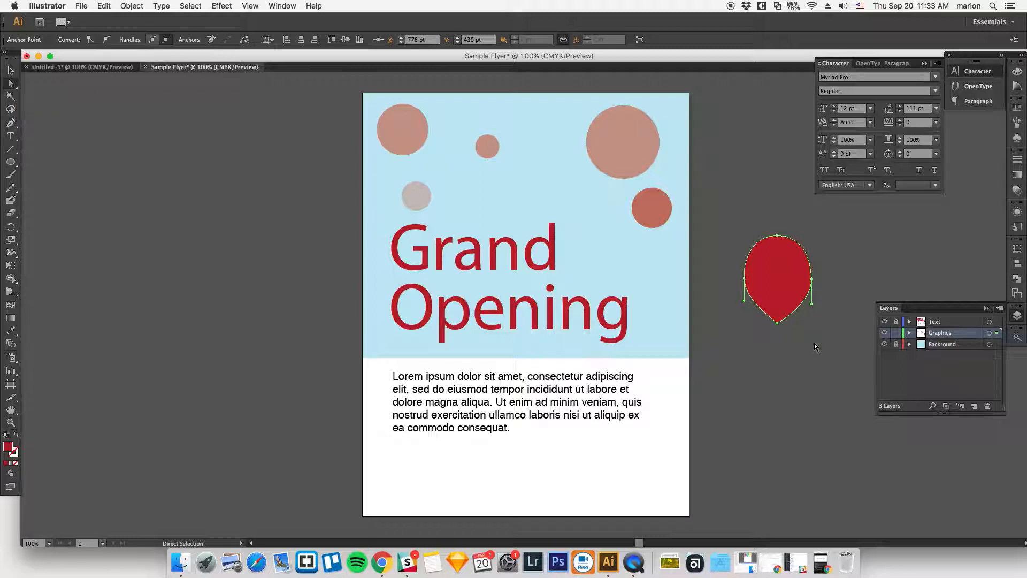
{"action": "left_click_drag", "start_coordinate": [811, 283], "coordinate": [814, 280]}
{"action": "left_click", "coordinate": [777, 236]}
{"action": "left_click_drag", "start_coordinate": [799, 236], "coordinate": [807, 236]}
{"action": "left_click_drag", "start_coordinate": [744, 236], "coordinate": [754, 239]}
{"action": "left_click", "coordinate": [779, 323]}
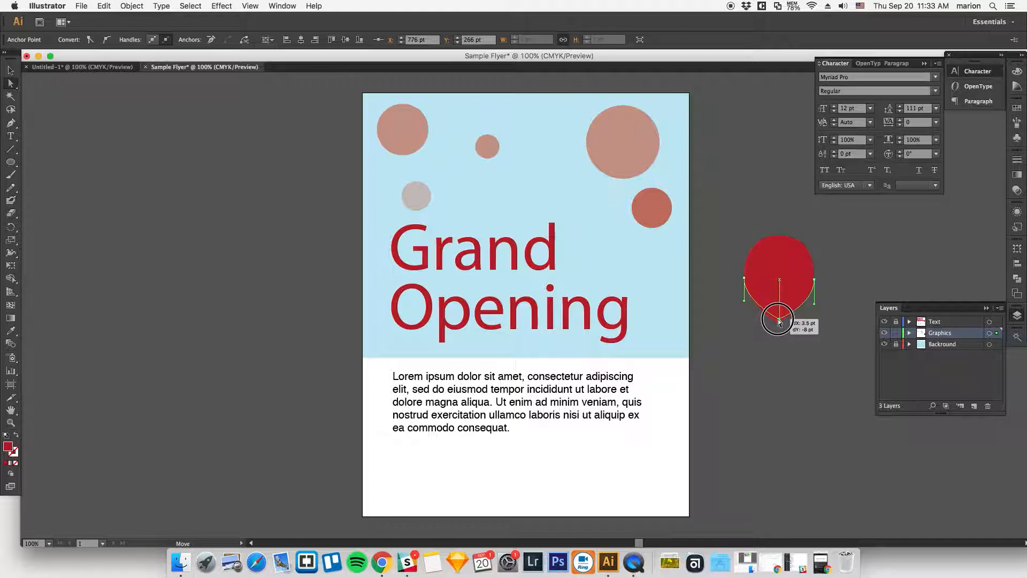
{"action": "left_click_drag", "start_coordinate": [779, 322], "coordinate": [779, 320]}
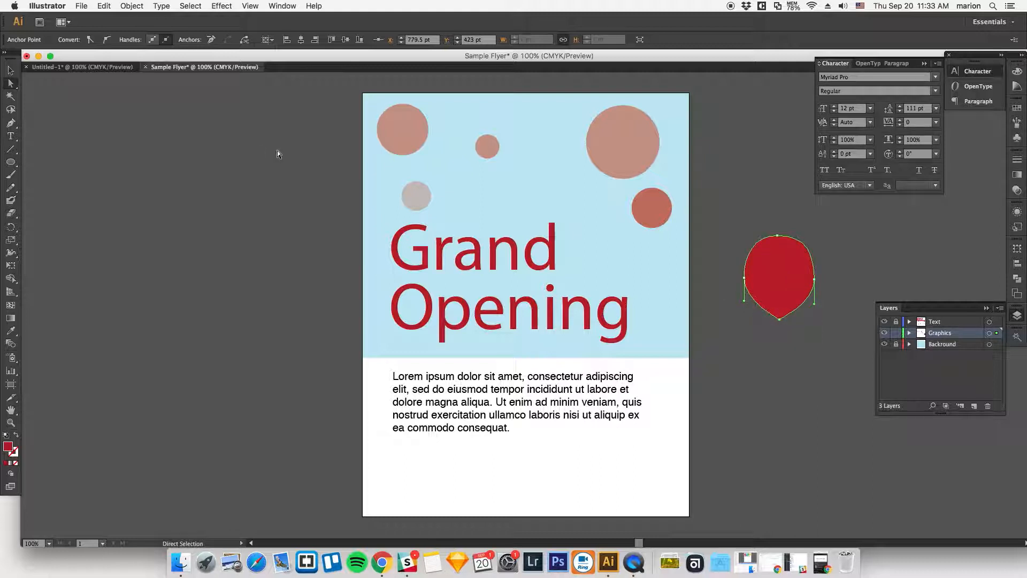
{"action": "key", "text": "v"}
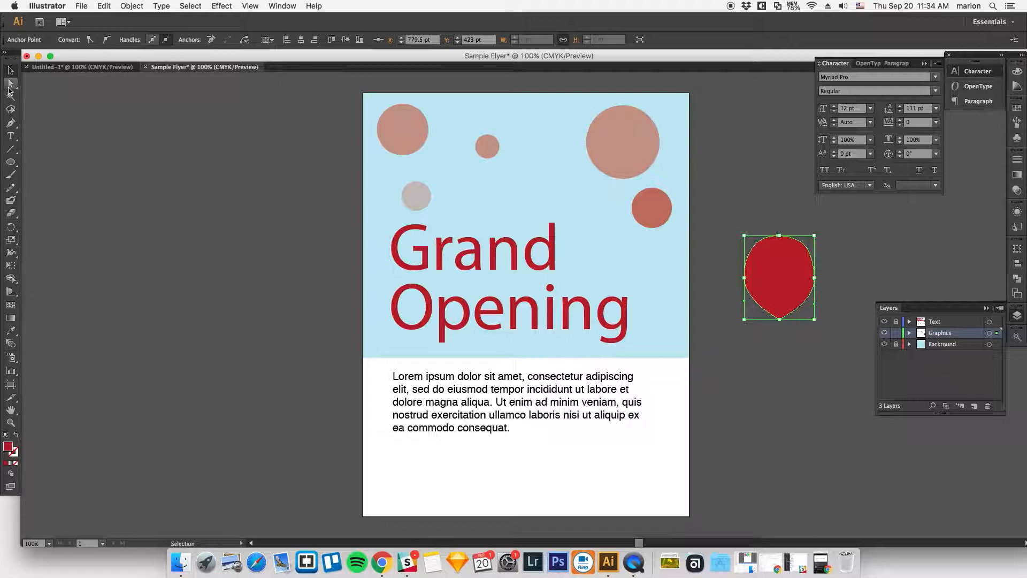
Step: Draw a 171 pt circle below the first balloon and pull its bottom anchor straight down to about Y 693 pt
{"action": "left_click", "coordinate": [11, 166]}
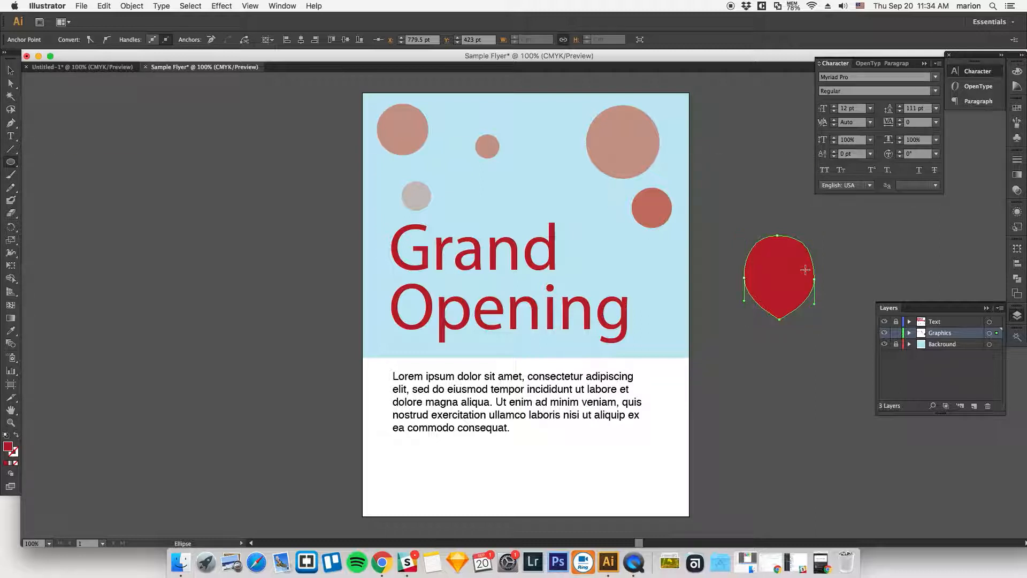
{"action": "left_click_drag", "start_coordinate": [737, 343], "coordinate": [827, 434]}
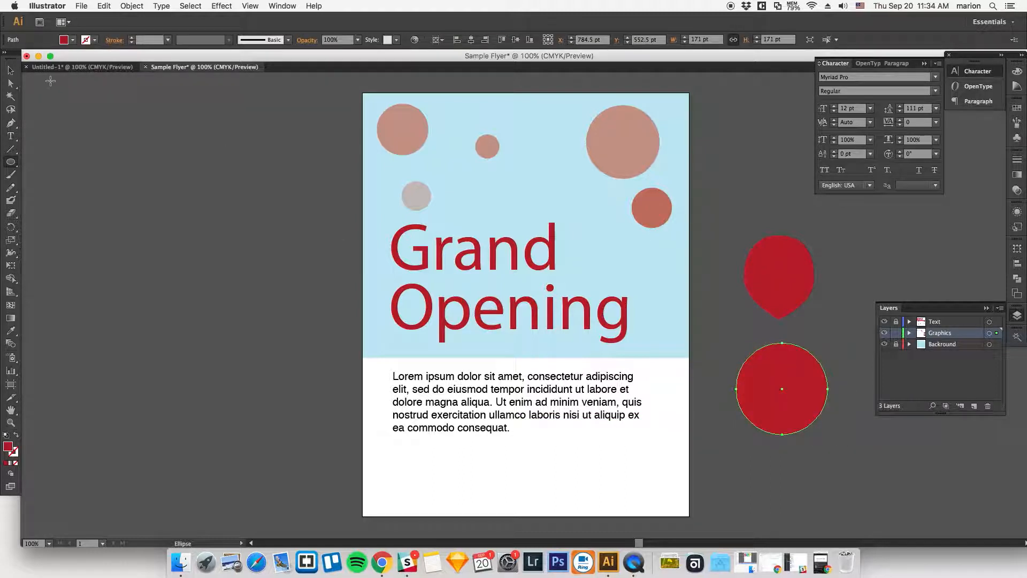
{"action": "left_click", "coordinate": [11, 85]}
{"action": "left_click_drag", "start_coordinate": [782, 435], "coordinate": [782, 463]}
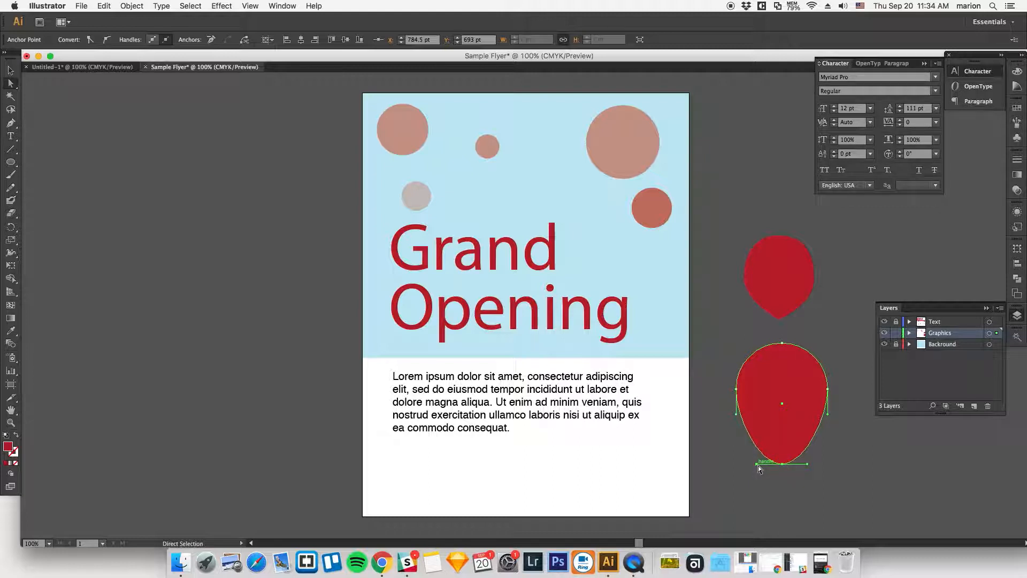
Step: Adjust the handles of the stretched circle's bottom anchor and convert that anchor to a corner point
{"action": "mouse_move", "coordinate": [760, 466]}
{"action": "left_mouse_down"}
{"action": "mouse_move", "coordinate": [751, 464]}
{"action": "mouse_move", "coordinate": [765, 482]}
{"action": "mouse_move", "coordinate": [738, 436]}
{"action": "mouse_move", "coordinate": [738, 467]}
{"action": "mouse_move", "coordinate": [695, 461]}
{"action": "mouse_move", "coordinate": [601, 473]}
{"action": "mouse_move", "coordinate": [679, 461]}
{"action": "mouse_move", "coordinate": [780, 468]}
{"action": "mouse_move", "coordinate": [744, 462]}
{"action": "mouse_move", "coordinate": [750, 453]}
{"action": "mouse_move", "coordinate": [752, 468]}
{"action": "left_mouse_up"}
{"action": "left_click_drag", "start_coordinate": [808, 463], "coordinate": [807, 463]}
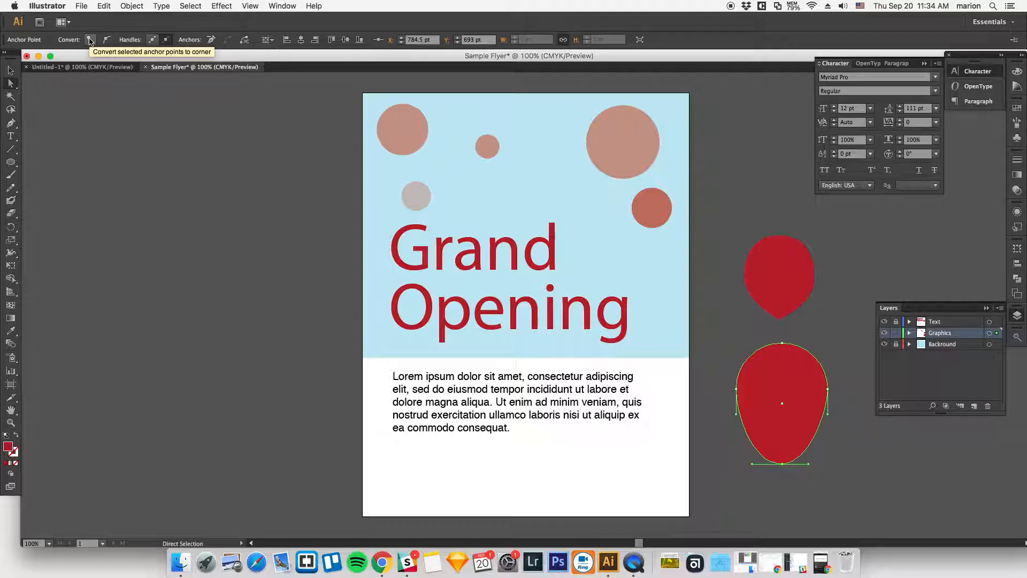
{"action": "left_click", "coordinate": [783, 464]}
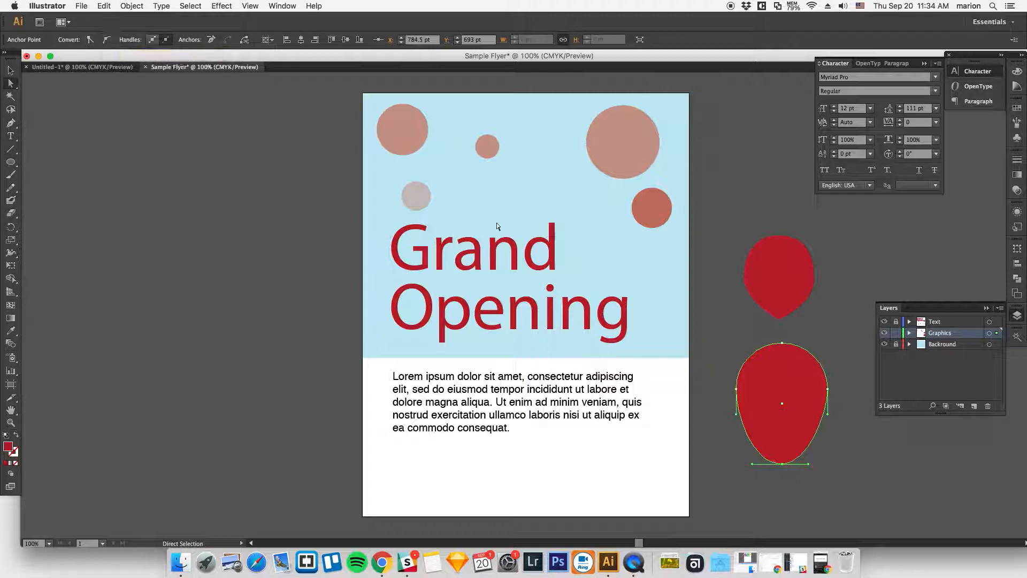
{"action": "left_click", "coordinate": [92, 41]}
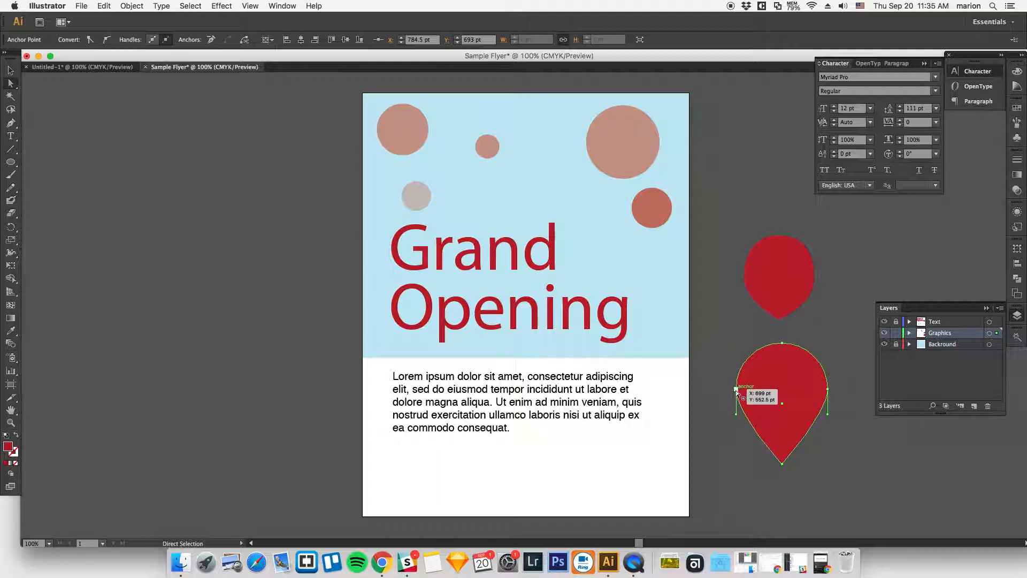
Step: Lower the second balloon's two side anchors to about Y 568 pt and raise its bottom tip to about Y 673 pt
{"action": "left_click", "coordinate": [828, 389]}
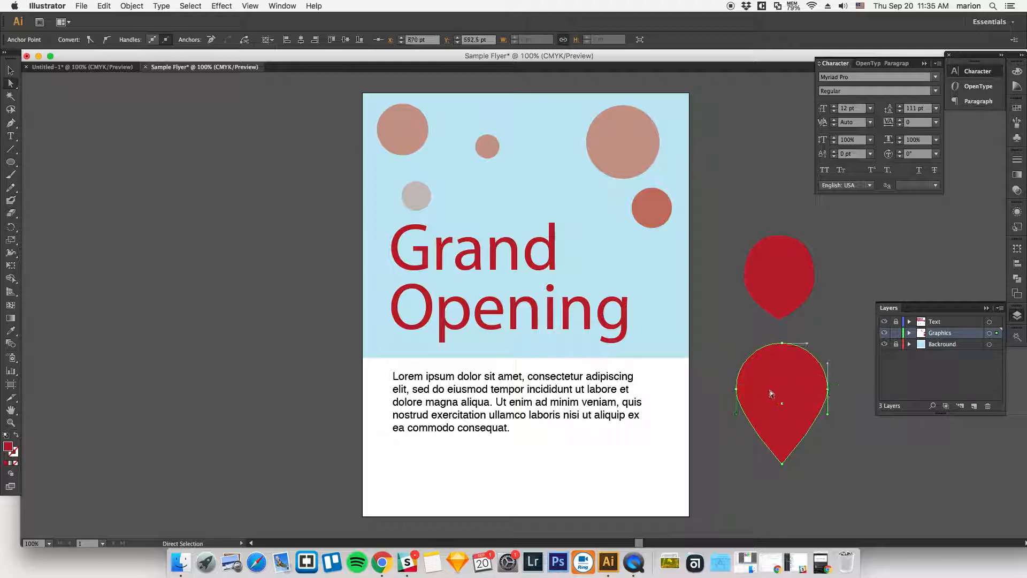
{"action": "left_click", "coordinate": [737, 392]}
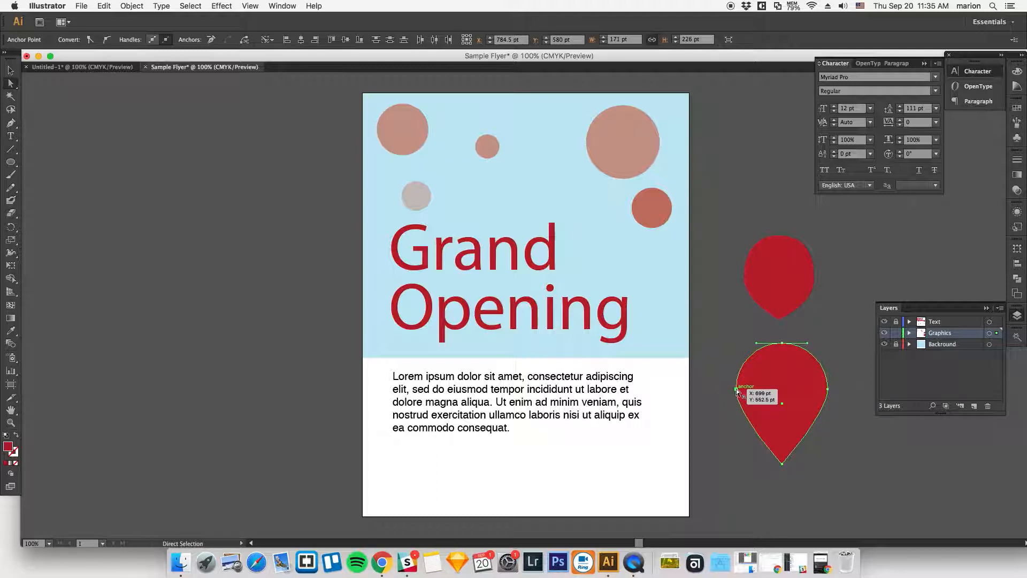
{"action": "left_click", "coordinate": [736, 390]}
{"action": "left_click", "coordinate": [736, 444]}
{"action": "left_click", "coordinate": [736, 389]}
{"action": "left_click_drag", "start_coordinate": [736, 392], "coordinate": [737, 397]}
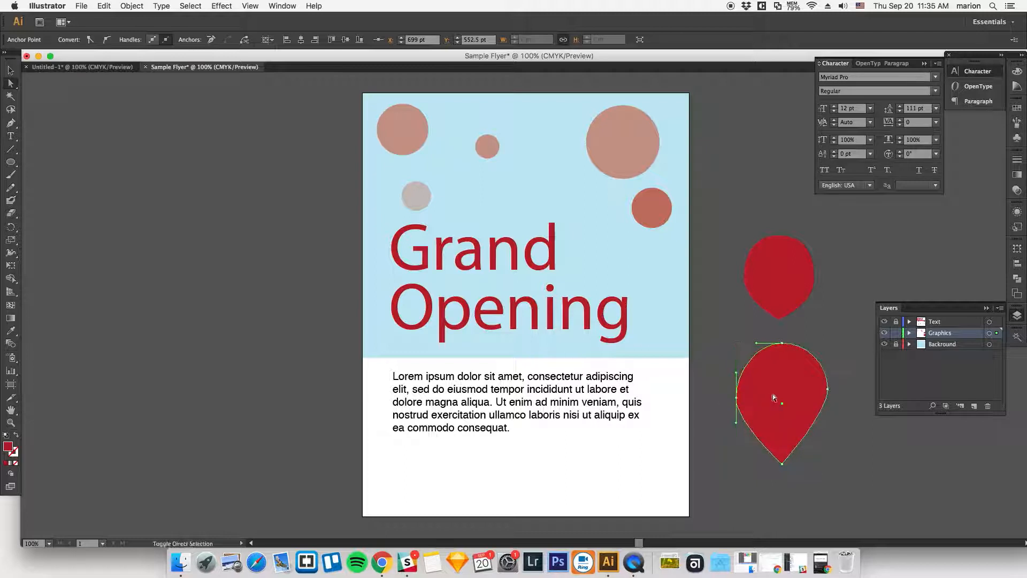
{"action": "left_click_drag", "start_coordinate": [828, 390], "coordinate": [828, 397]}
{"action": "left_click_drag", "start_coordinate": [782, 465], "coordinate": [782, 452]}
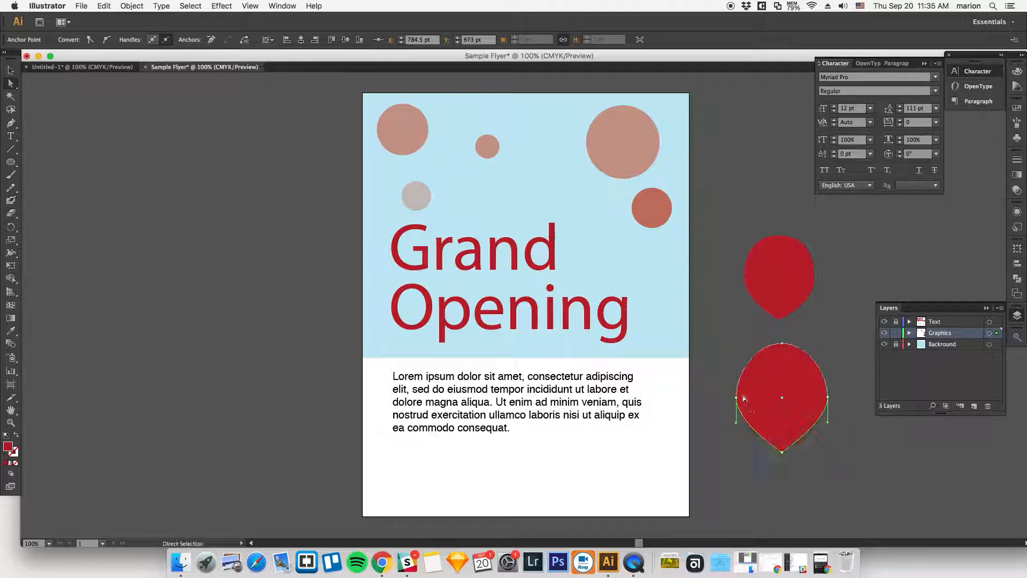
Step: Lengthen the upper and lower handles of both side anchors to round out the second balloon
{"action": "left_click", "coordinate": [736, 397]}
{"action": "left_click_drag", "start_coordinate": [737, 373], "coordinate": [736, 359]}
{"action": "left_click", "coordinate": [828, 396]}
{"action": "left_click_drag", "start_coordinate": [828, 373], "coordinate": [828, 357]}
{"action": "left_click", "coordinate": [846, 397]}
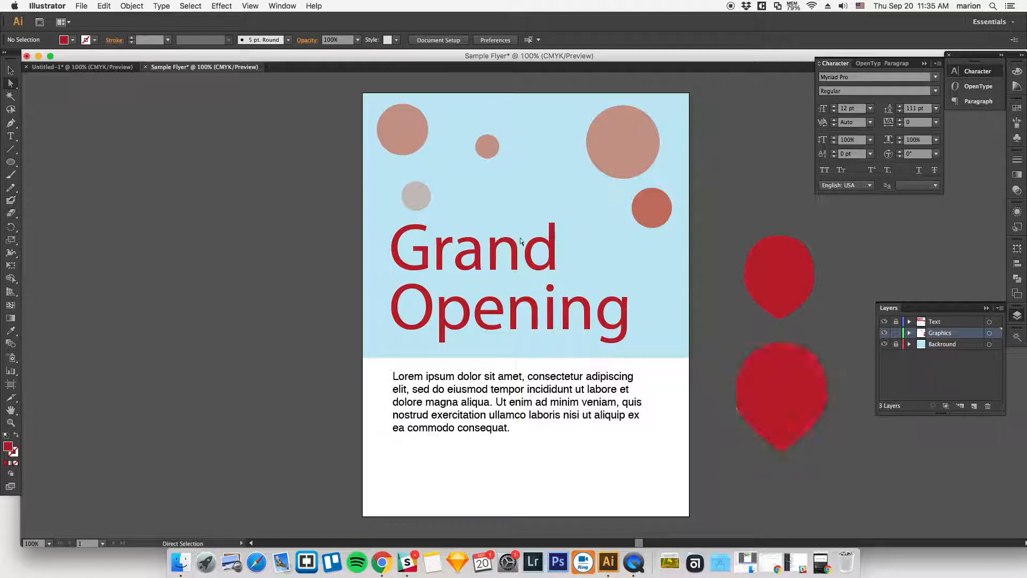
{"action": "left_click", "coordinate": [736, 402]}
{"action": "left_click_drag", "start_coordinate": [736, 423], "coordinate": [736, 430]}
{"action": "left_click", "coordinate": [827, 397]}
{"action": "left_click_drag", "start_coordinate": [828, 421], "coordinate": [827, 436]}
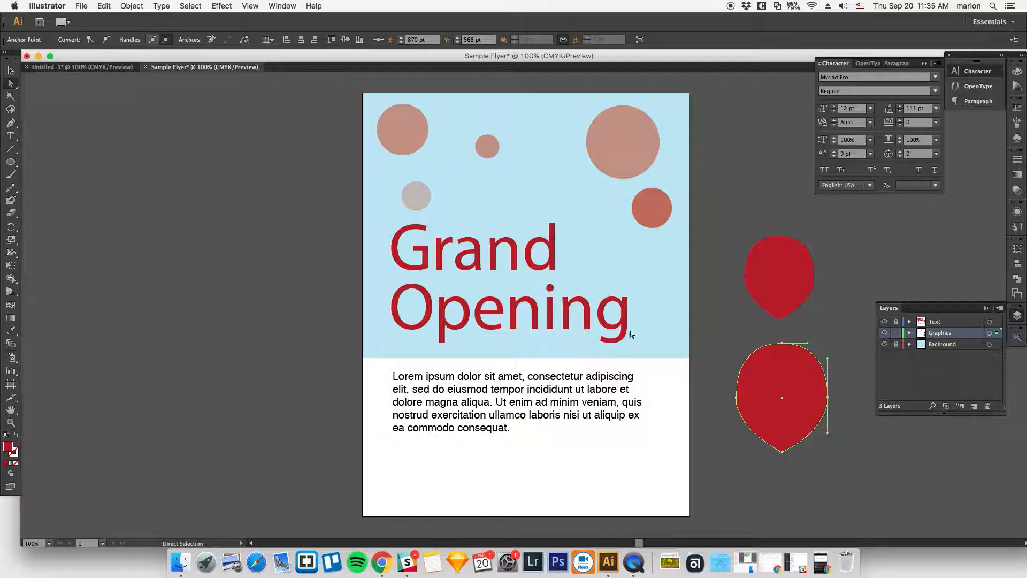
Step: Move the finished second balloon to the empty canvas left of the artboard, beside the word Grand
{"action": "key", "text": "v"}
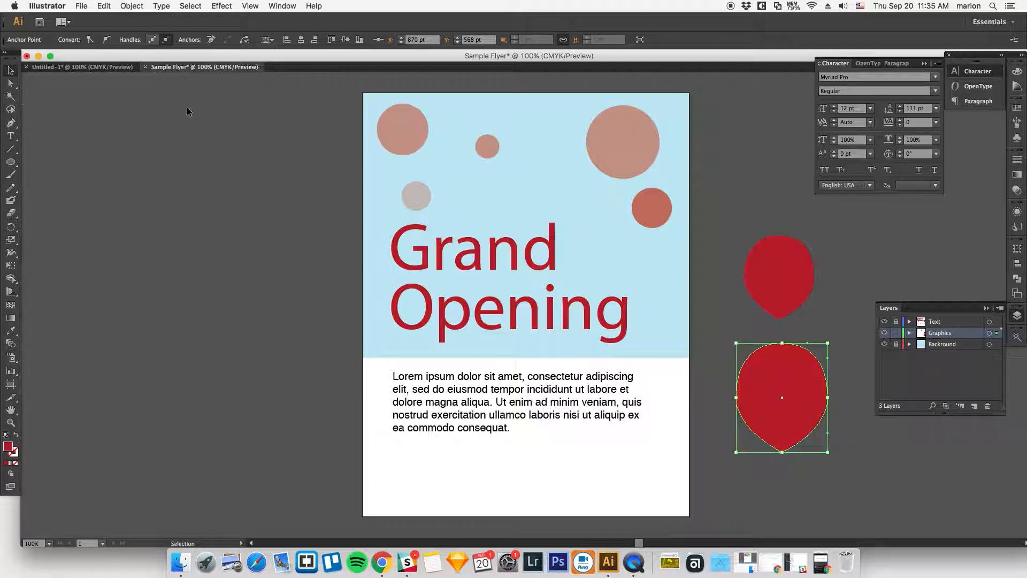
{"action": "left_click", "coordinate": [742, 314]}
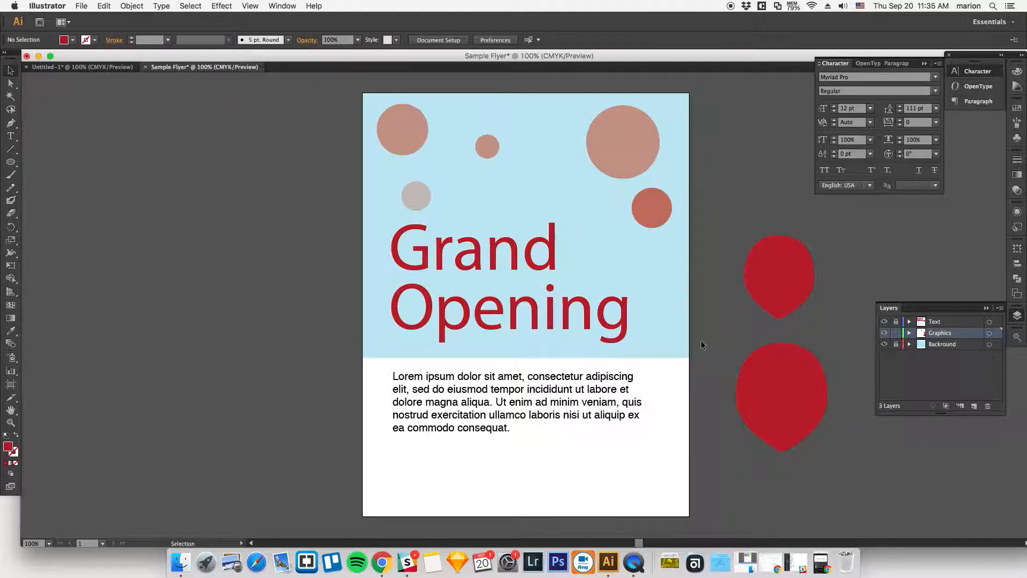
{"action": "left_click_drag", "start_coordinate": [747, 416], "coordinate": [265, 241]}
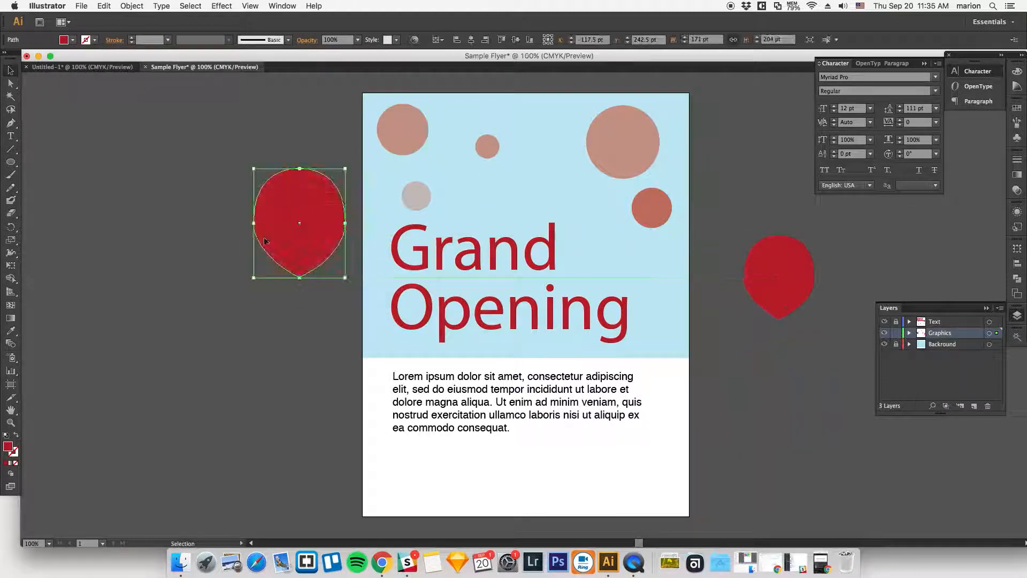
Step: Draw a wavy-edged knot about 49 pt wide and 25 pt tall at the balloon's bottom tip with the Pen tool
{"action": "key", "text": "super+equal"}
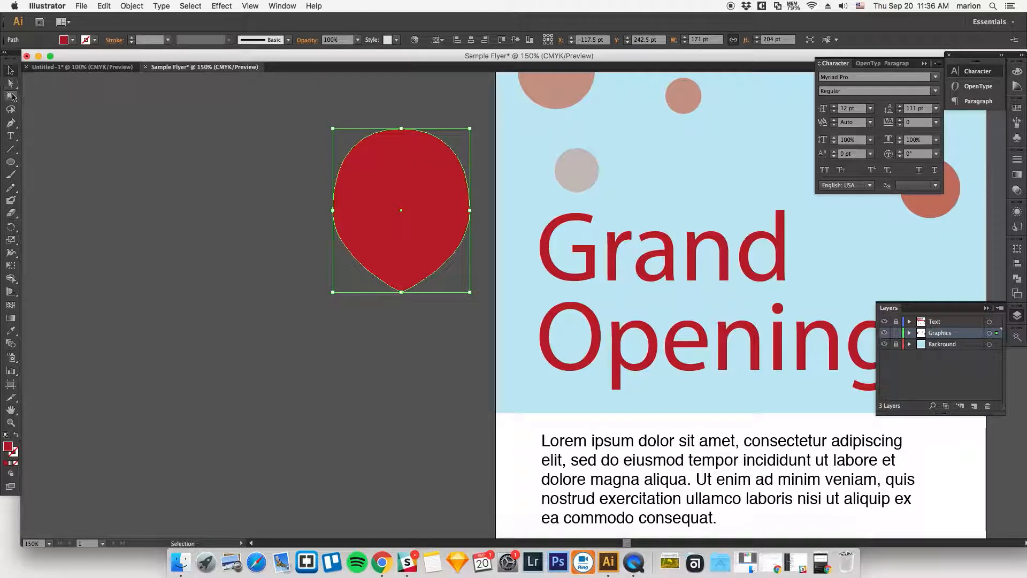
{"action": "left_click", "coordinate": [10, 123]}
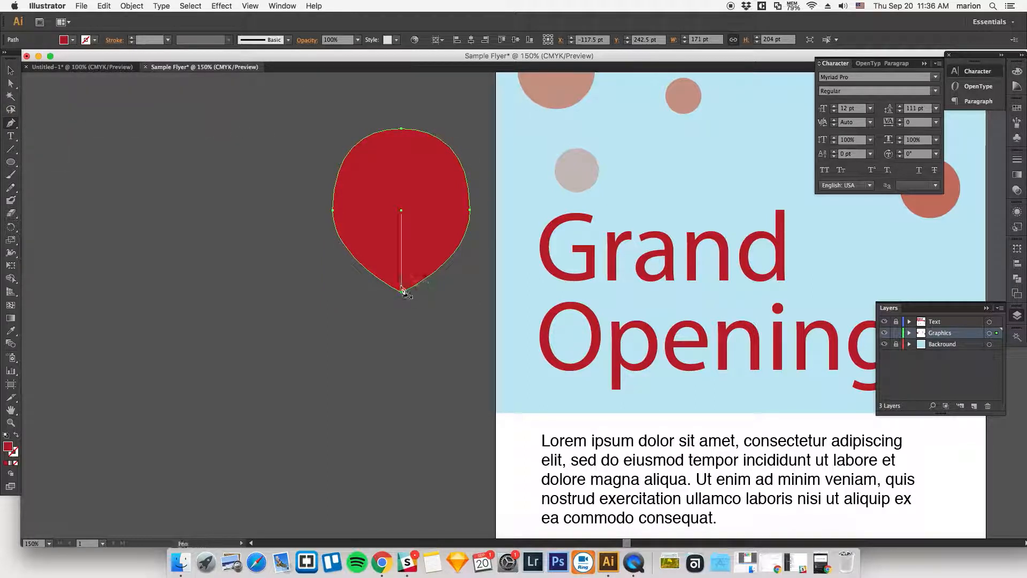
{"action": "left_click", "coordinate": [367, 337], "text": "super"}
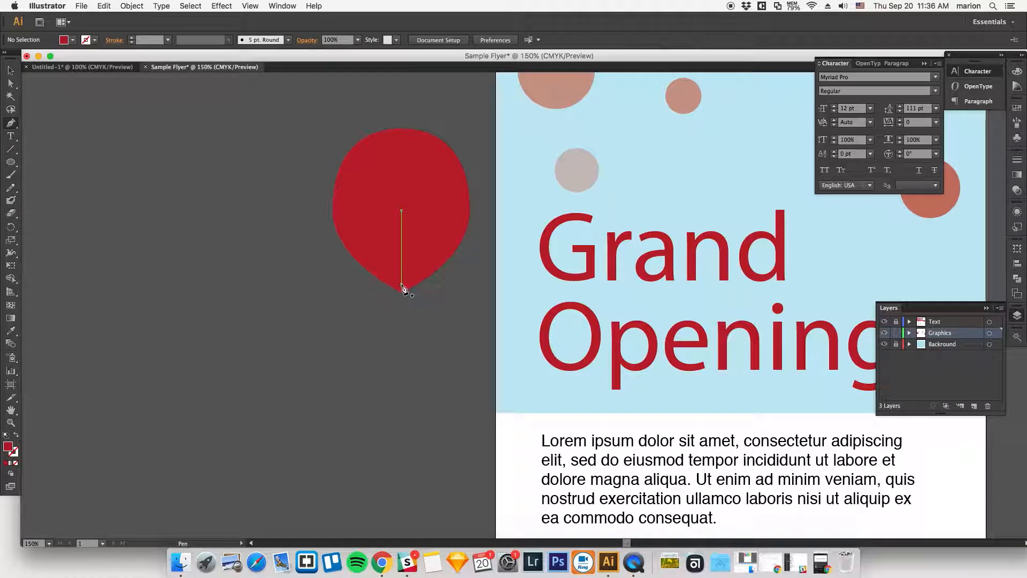
{"action": "left_click", "coordinate": [401, 284]}
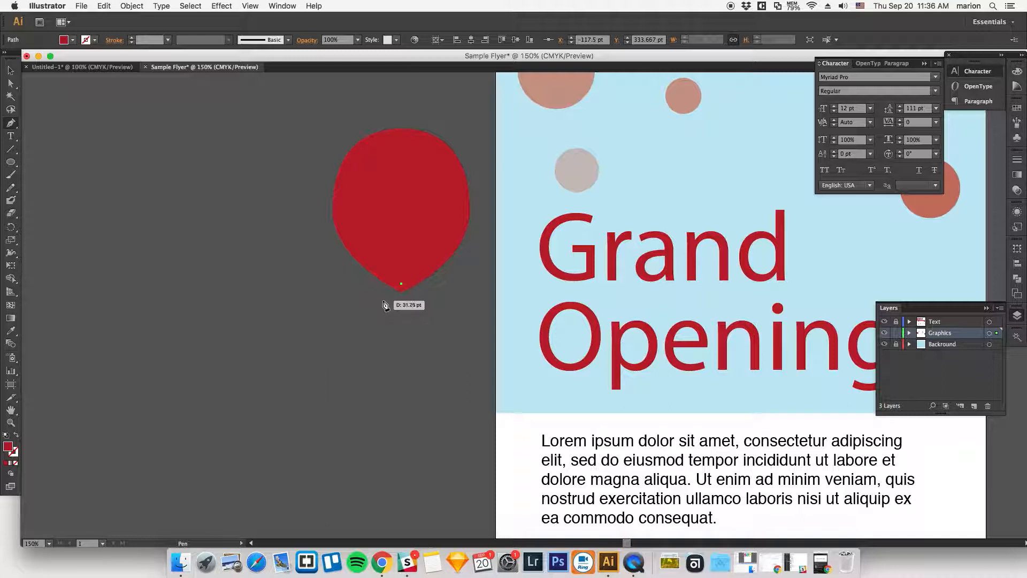
{"action": "left_click_drag", "start_coordinate": [383, 300], "coordinate": [383, 307]}
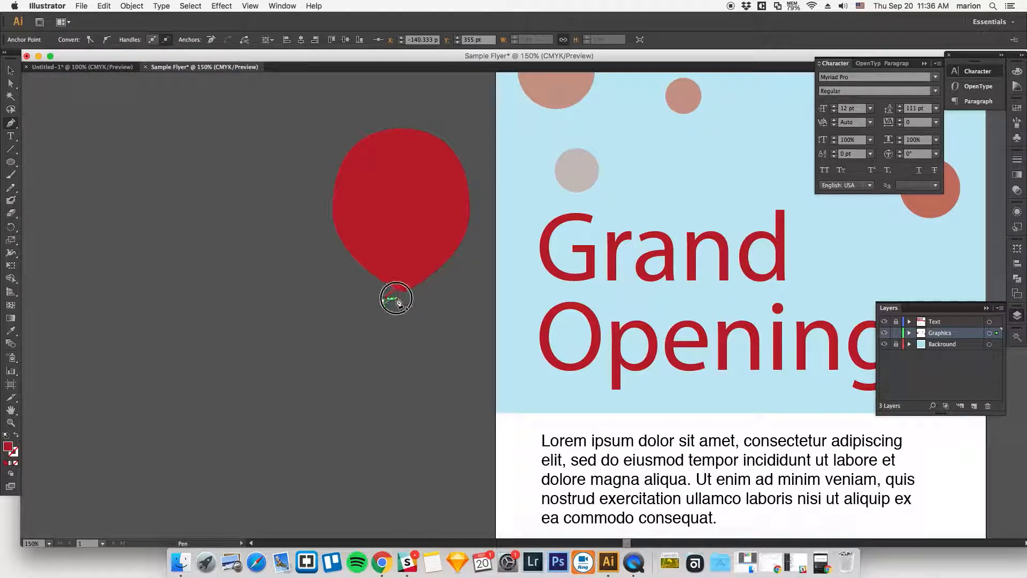
{"action": "left_click", "coordinate": [401, 303]}
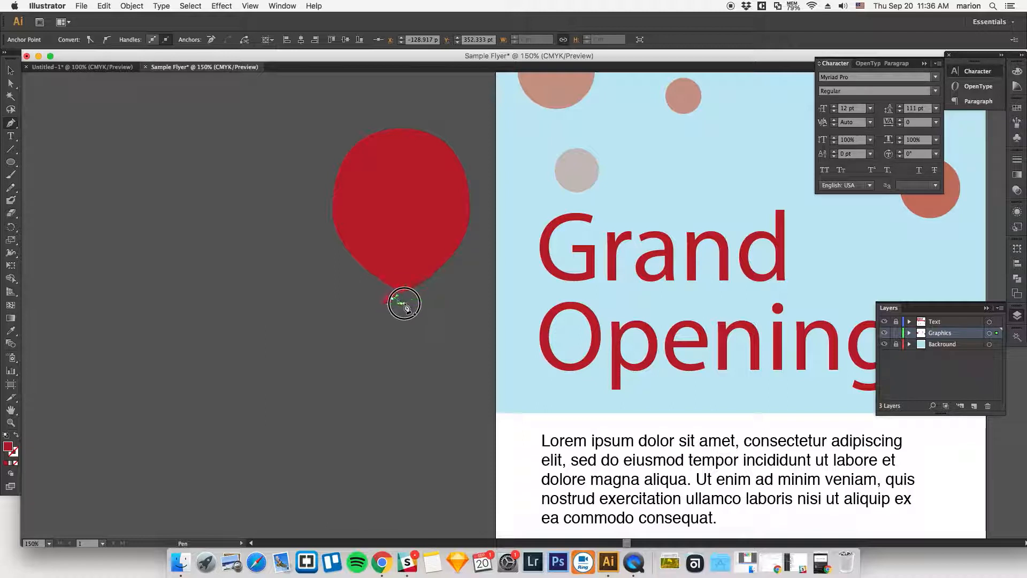
{"action": "left_click_drag", "start_coordinate": [405, 303], "coordinate": [408, 303]}
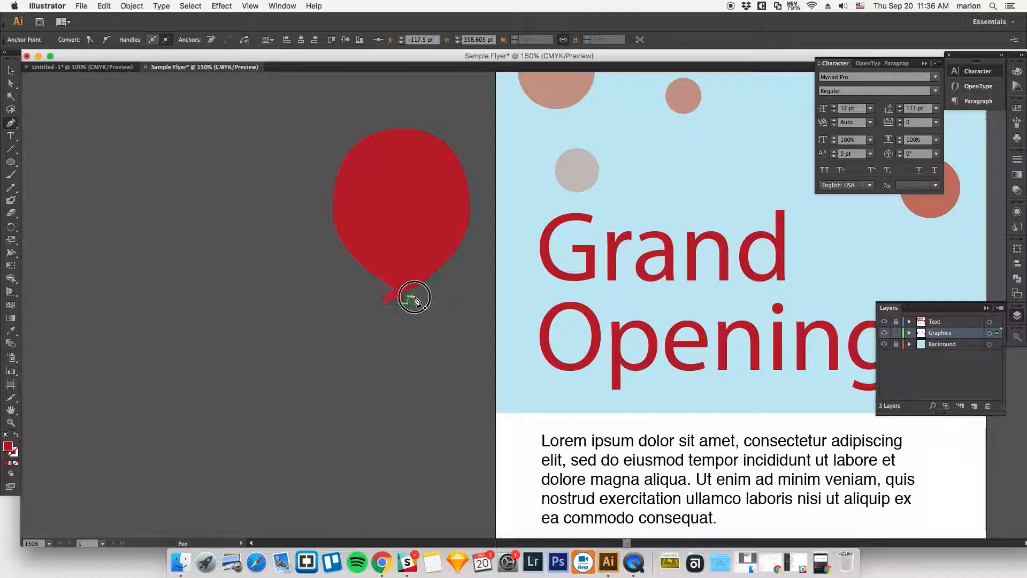
{"action": "left_click", "coordinate": [423, 305]}
{"action": "left_click_drag", "start_coordinate": [401, 284], "coordinate": [406, 292]}
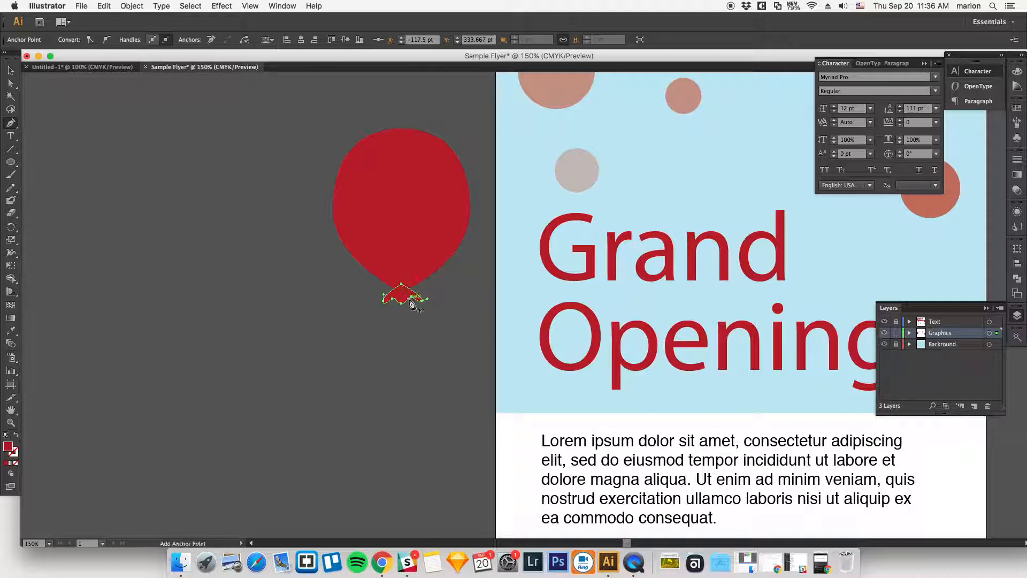
Step: Move the knot shape left, clear of the balloon's tip, and activate the Pen tool
{"action": "scroll", "coordinate": [398, 300], "scroll_direction": "up", "scroll_amount": 1}
{"action": "scroll", "coordinate": [398, 300], "scroll_direction": "down", "scroll_amount": 1}
{"action": "scroll", "coordinate": [398, 300], "scroll_direction": "up", "scroll_amount": 5}
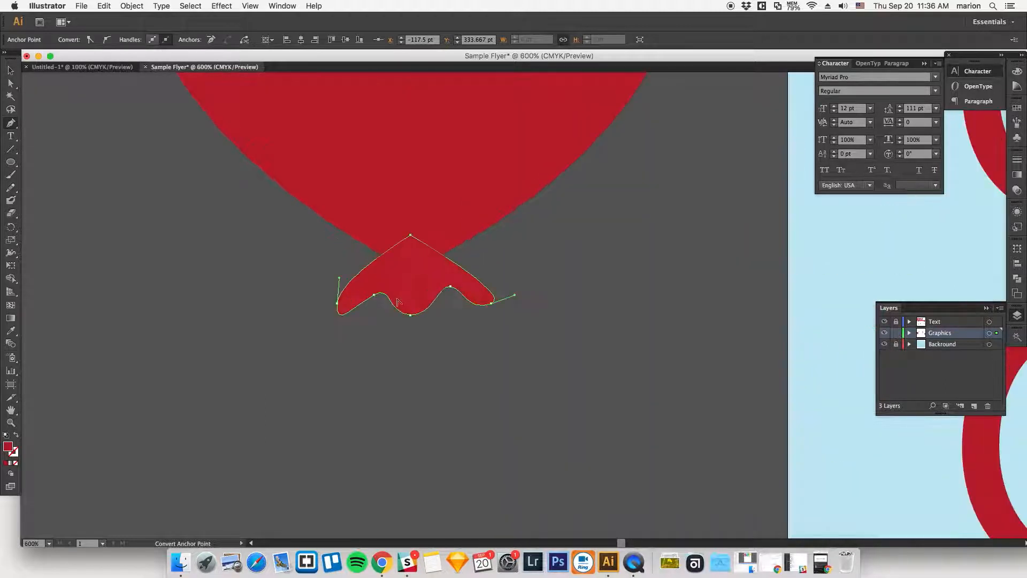
{"action": "left_click_drag", "start_coordinate": [395, 306], "coordinate": [421, 306]}
{"action": "left_click", "coordinate": [12, 71]}
{"action": "left_click_drag", "start_coordinate": [428, 251], "coordinate": [174, 273]}
{"action": "left_click", "coordinate": [11, 123]}
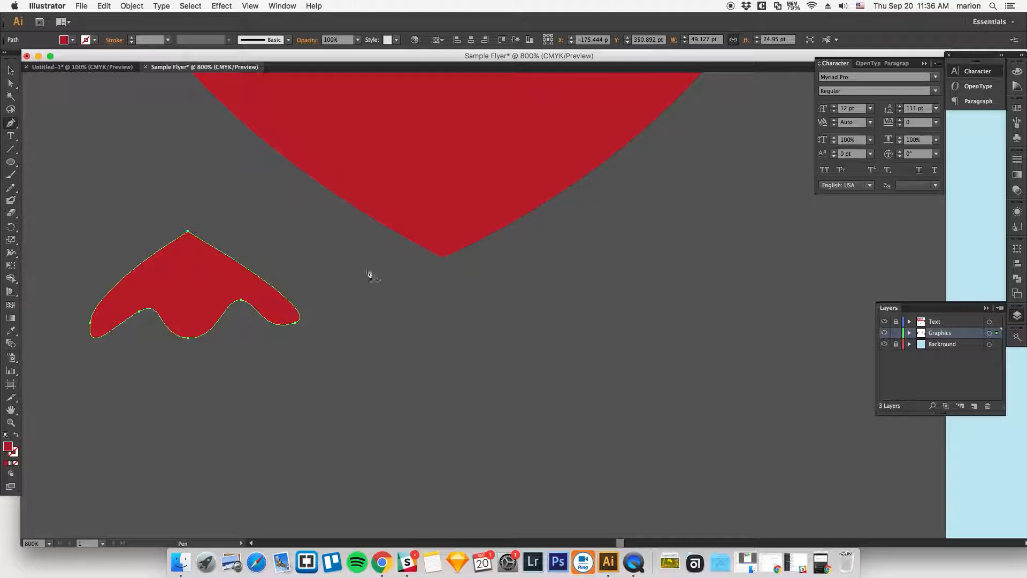
Step: Draw a closed, wavy-edged knot shape just below the balloon's tip with the Pen tool
{"action": "scroll", "coordinate": [406, 279], "scroll_direction": "down", "scroll_amount": 2}
{"action": "left_click", "coordinate": [449, 271]}
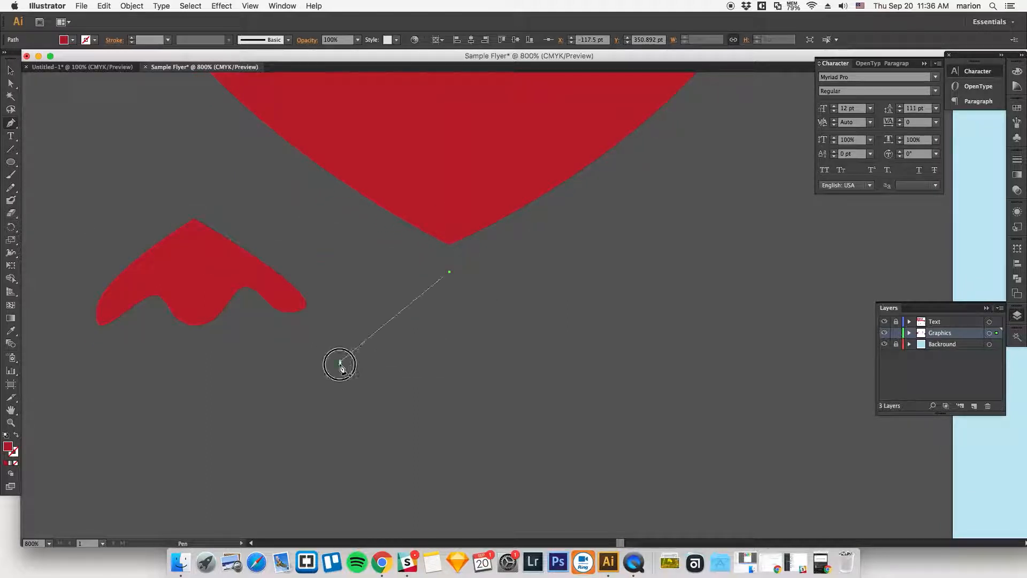
{"action": "left_click_drag", "start_coordinate": [340, 363], "coordinate": [332, 394]}
{"action": "left_click_drag", "start_coordinate": [411, 360], "coordinate": [478, 387]}
{"action": "left_click_drag", "start_coordinate": [485, 351], "coordinate": [505, 351]}
{"action": "left_click_drag", "start_coordinate": [567, 367], "coordinate": [569, 332]}
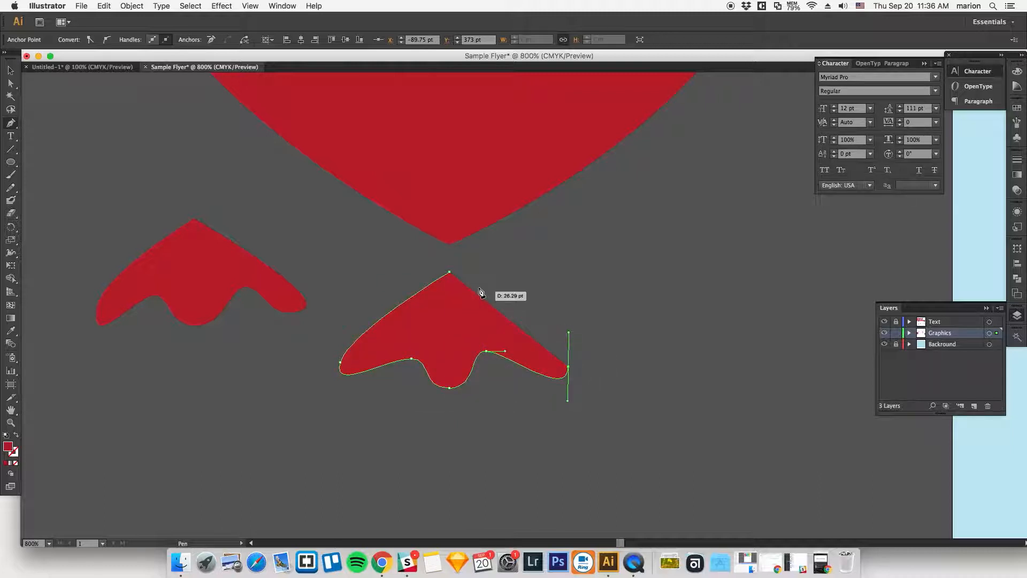
{"action": "left_click", "coordinate": [449, 272]}
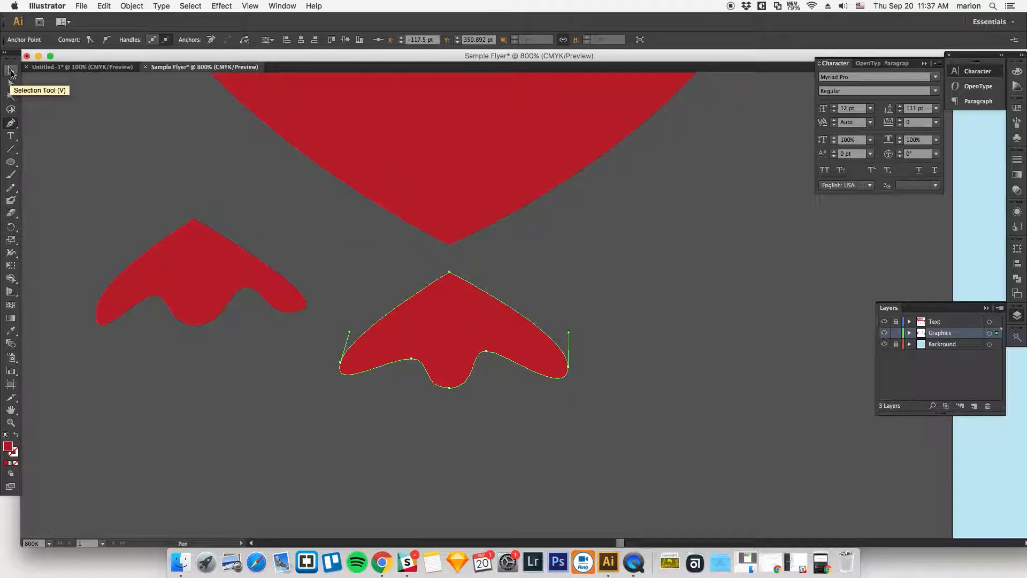
Step: Reshape the new knot by pulling both side anchors inward and raising the two notch anchors and the bottom anchor slightly
{"action": "left_click", "coordinate": [11, 71]}
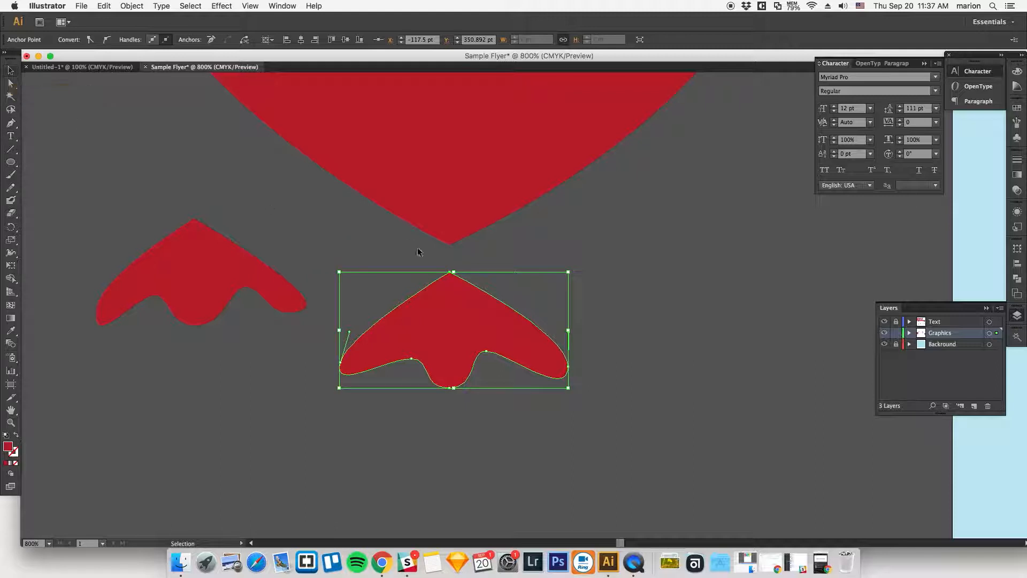
{"action": "left_click", "coordinate": [6, 84]}
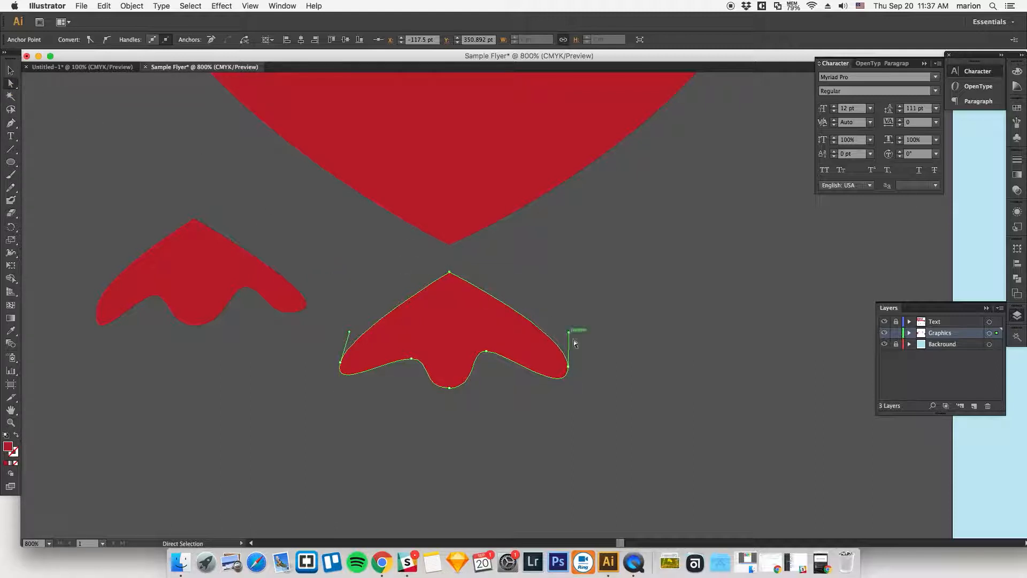
{"action": "left_click", "coordinate": [569, 367]}
{"action": "left_click_drag", "start_coordinate": [568, 367], "coordinate": [556, 357]}
{"action": "left_click_drag", "start_coordinate": [342, 363], "coordinate": [348, 354]}
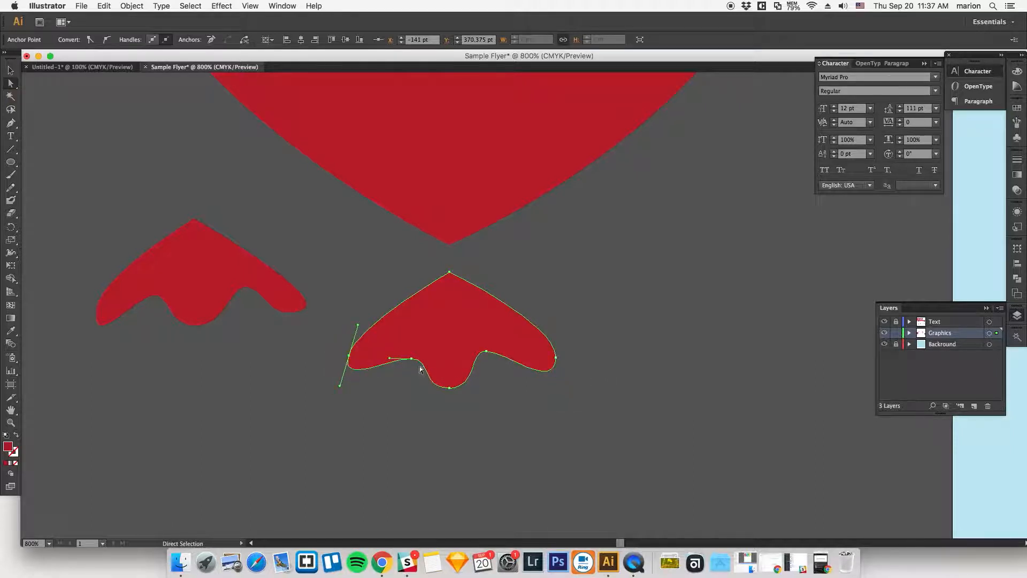
{"action": "left_click_drag", "start_coordinate": [415, 359], "coordinate": [413, 354]}
{"action": "left_click_drag", "start_coordinate": [487, 351], "coordinate": [487, 350]}
{"action": "left_click_drag", "start_coordinate": [449, 387], "coordinate": [449, 383]}
Step: Move the reshaped knot up so it overlaps the balloon's tip, and delete the older knot beside it
{"action": "left_click", "coordinate": [12, 70]}
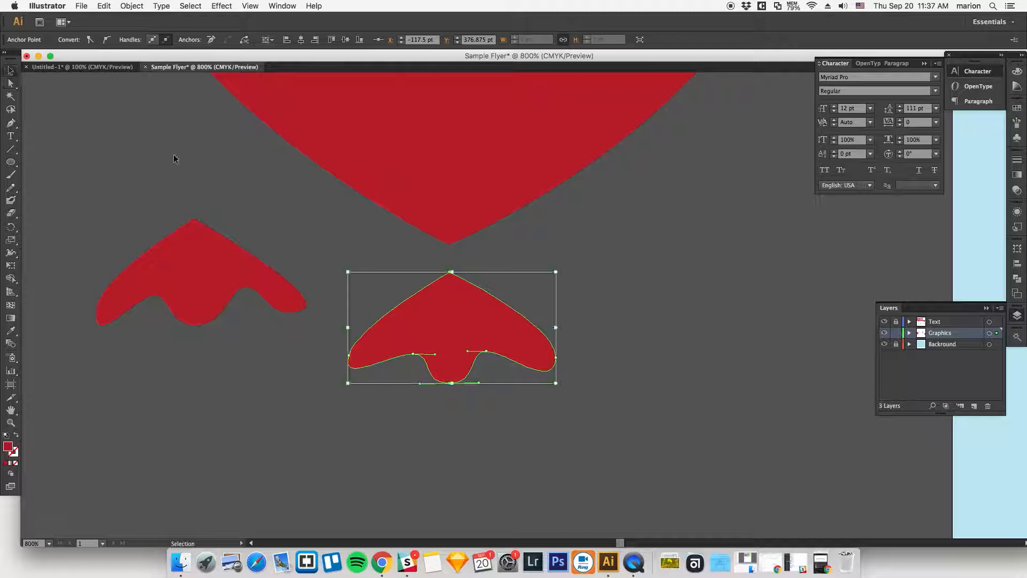
{"action": "left_click", "coordinate": [122, 138]}
{"action": "left_click_drag", "start_coordinate": [466, 303], "coordinate": [464, 256]}
{"action": "left_click", "coordinate": [319, 220]}
{"action": "left_click", "coordinate": [190, 262]}
{"action": "key", "text": "Delete"}
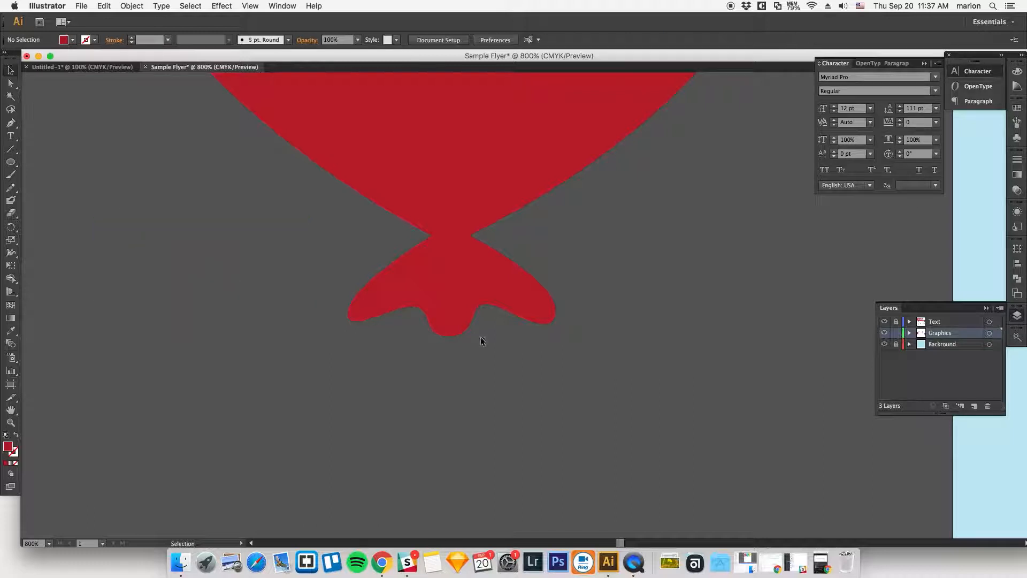
Step: Set the fill to None and the stroke to black for drawing the balloon string with the Pen tool
{"action": "scroll", "coordinate": [480, 341], "scroll_direction": "down", "scroll_amount": 5}
{"action": "scroll", "coordinate": [481, 336], "scroll_direction": "down", "scroll_amount": 1}
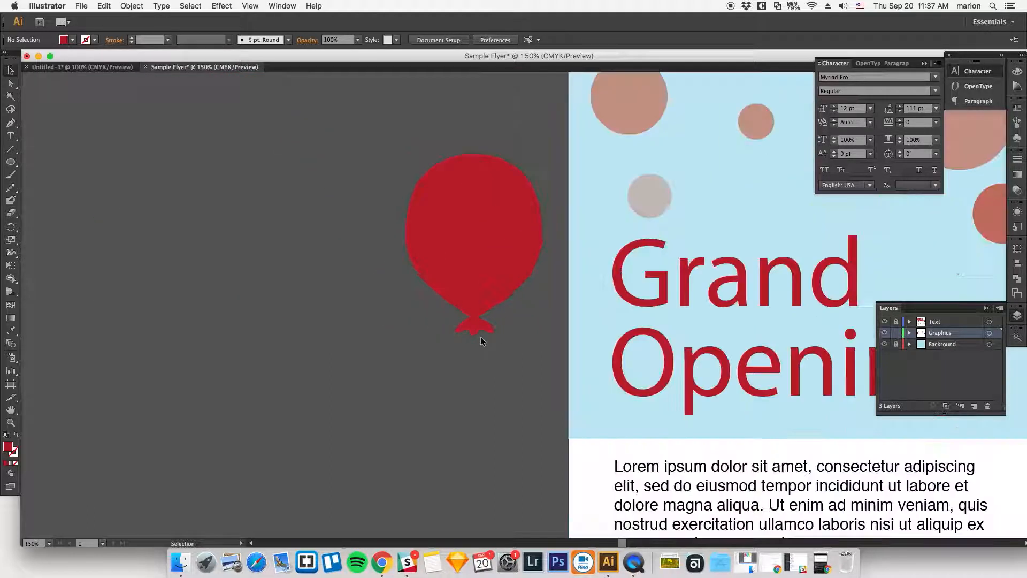
{"action": "scroll", "coordinate": [481, 336], "scroll_direction": "up", "scroll_amount": 2}
{"action": "scroll", "coordinate": [348, 321], "scroll_direction": "up", "scroll_amount": 1}
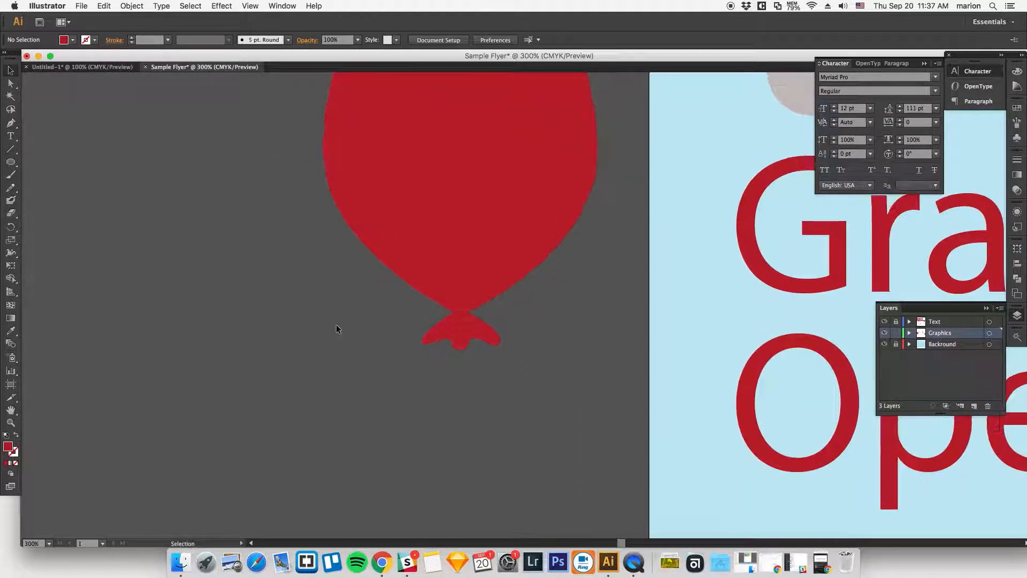
{"action": "left_click", "coordinate": [12, 124]}
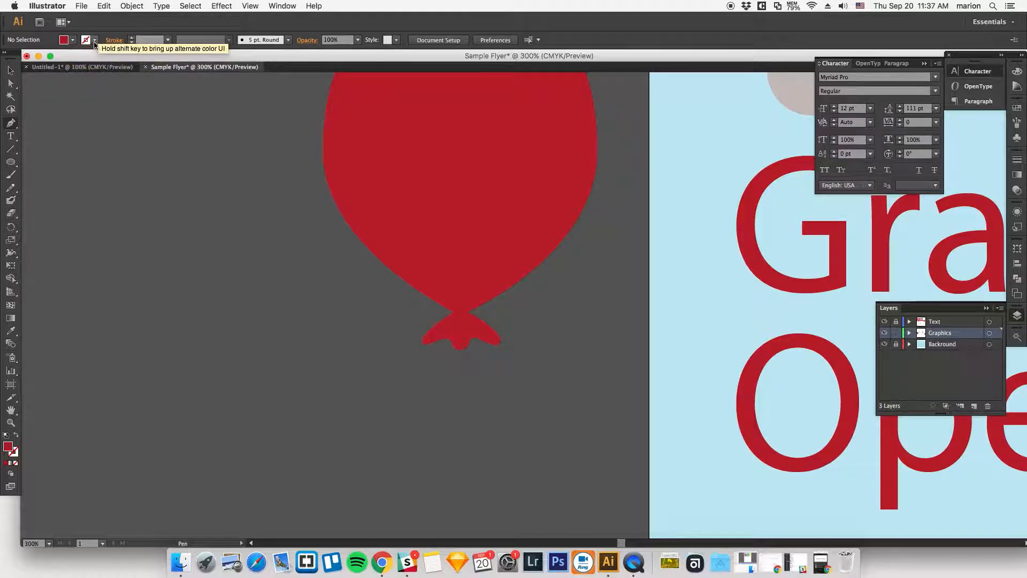
{"action": "left_click", "coordinate": [73, 40]}
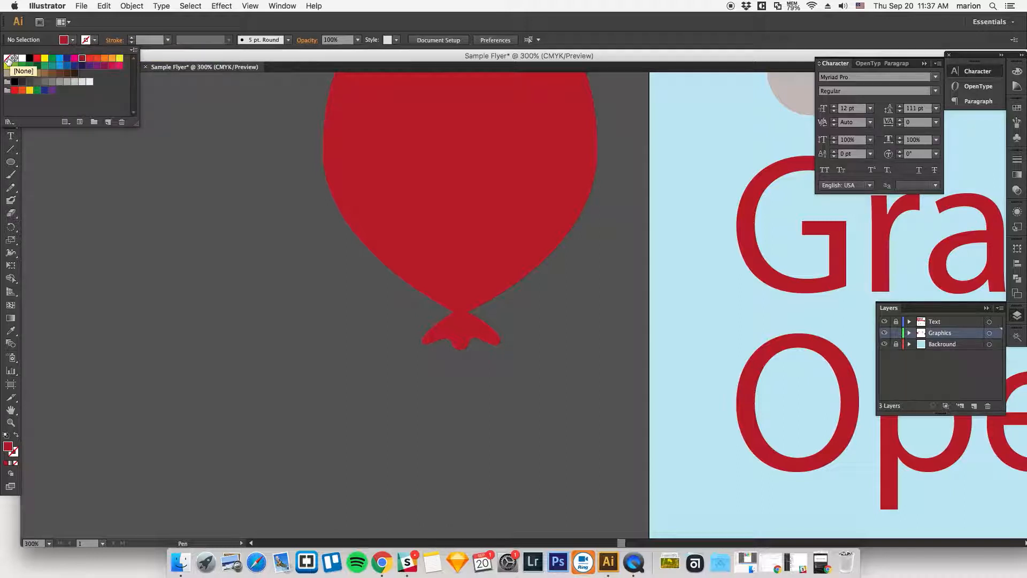
{"action": "left_click", "coordinate": [8, 59]}
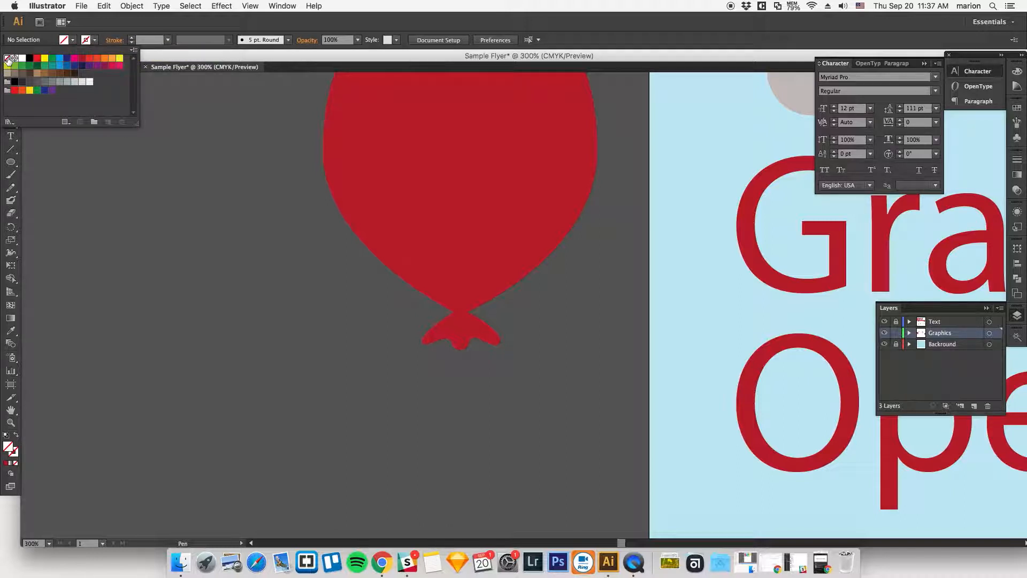
{"action": "left_click", "coordinate": [95, 40]}
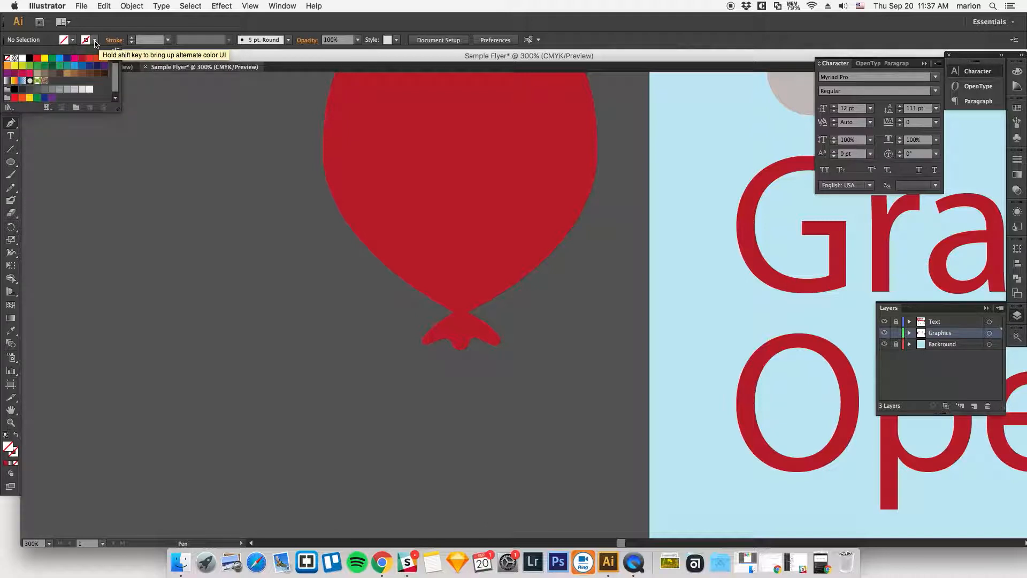
{"action": "left_click", "coordinate": [31, 61]}
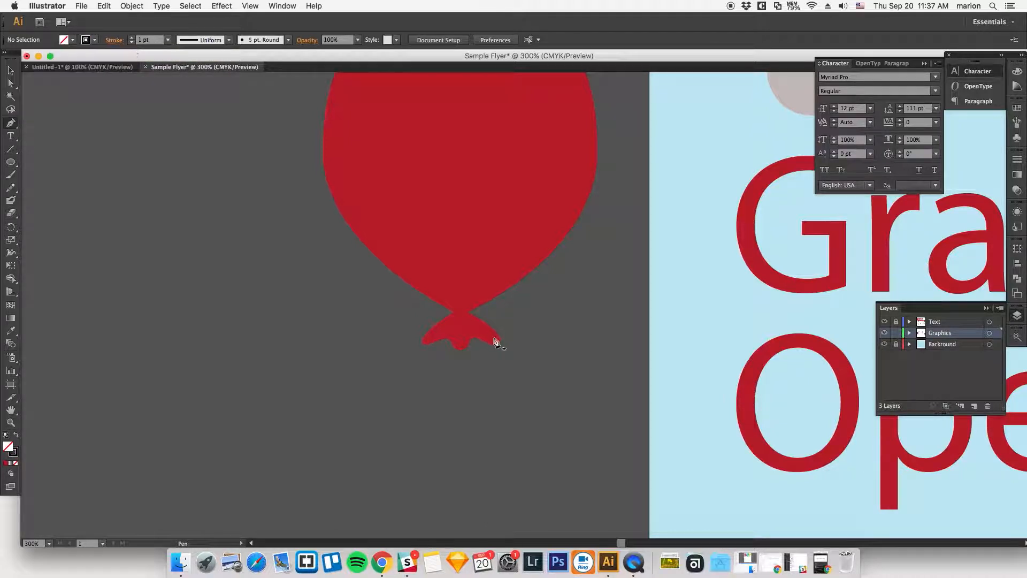
Step: Draw a wavy string about 14 pt wide and 134 pt tall hanging down from the middle of the knot
{"action": "left_click_drag", "start_coordinate": [471, 341], "coordinate": [463, 260]}
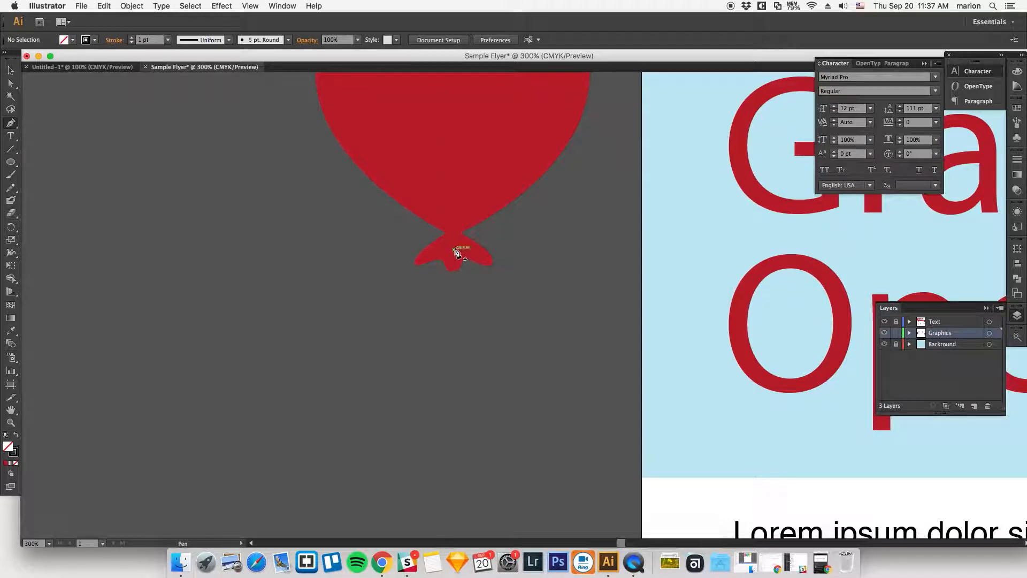
{"action": "left_click", "coordinate": [453, 250]}
{"action": "left_click_drag", "start_coordinate": [459, 348], "coordinate": [473, 281]}
{"action": "key", "text": "space"}
{"action": "left_click_drag", "start_coordinate": [458, 374], "coordinate": [505, 401]}
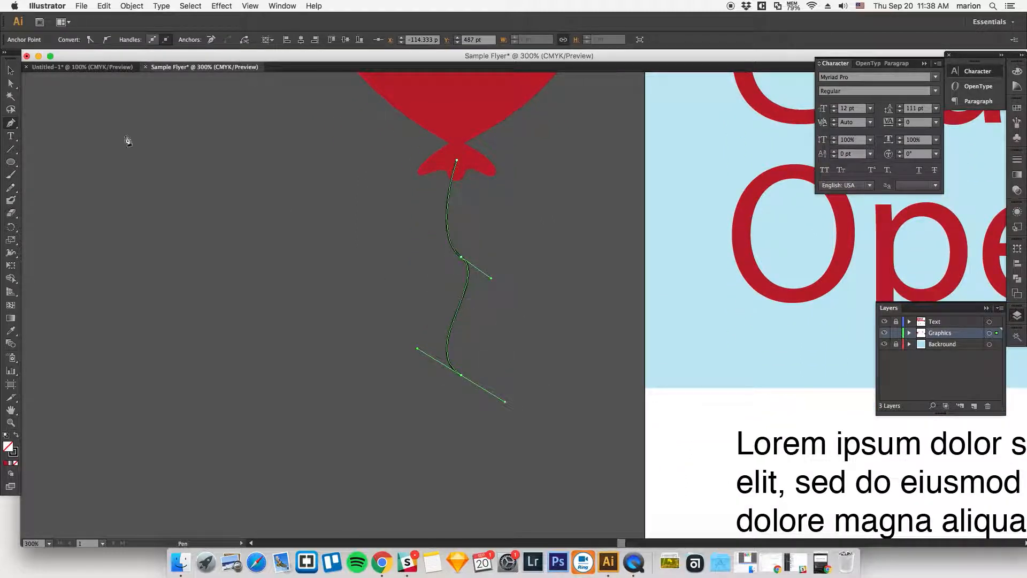
{"action": "left_click", "coordinate": [10, 70]}
{"action": "left_click", "coordinate": [260, 263]}
Step: Send the string to the back so its upper end sits behind the knot
{"action": "key", "text": "space"}
{"action": "left_click_drag", "start_coordinate": [350, 246], "coordinate": [343, 293]}
{"action": "scroll", "coordinate": [344, 293], "scroll_direction": "up", "scroll_amount": 6}
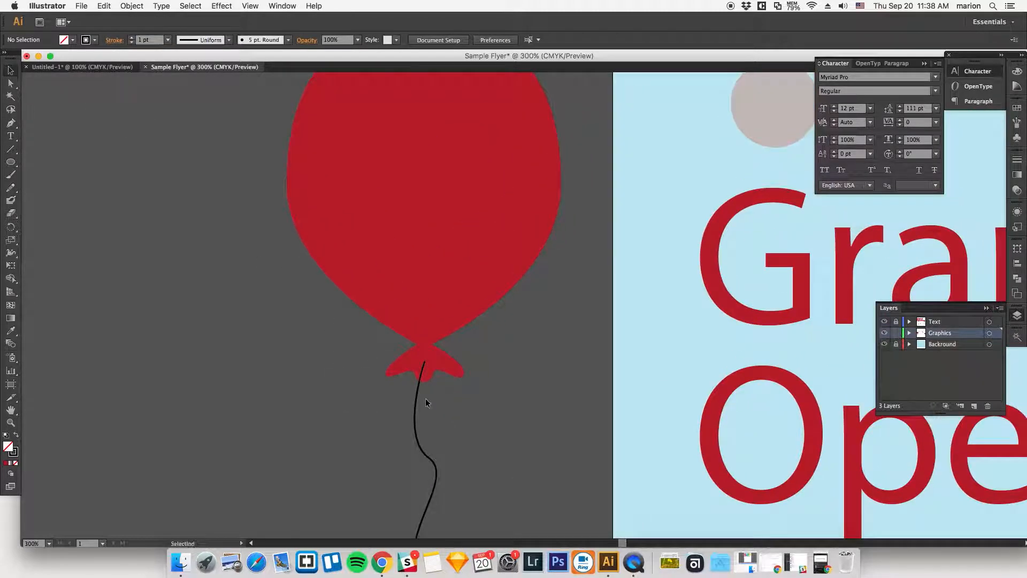
{"action": "key", "text": "space"}
{"action": "left_click_drag", "start_coordinate": [379, 399], "coordinate": [399, 386]}
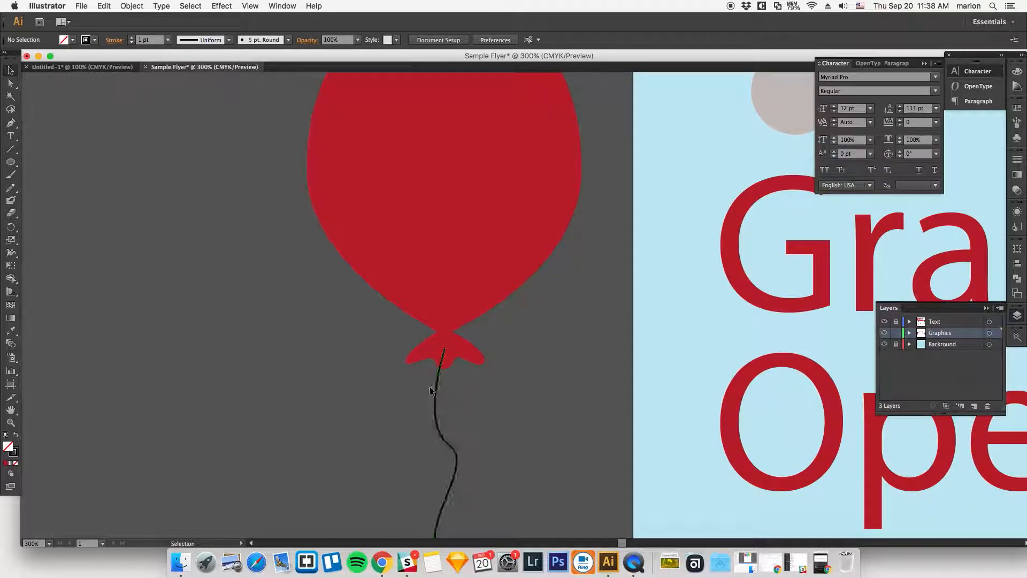
{"action": "key", "text": "space"}
{"action": "left_click_drag", "start_coordinate": [464, 396], "coordinate": [454, 297]}
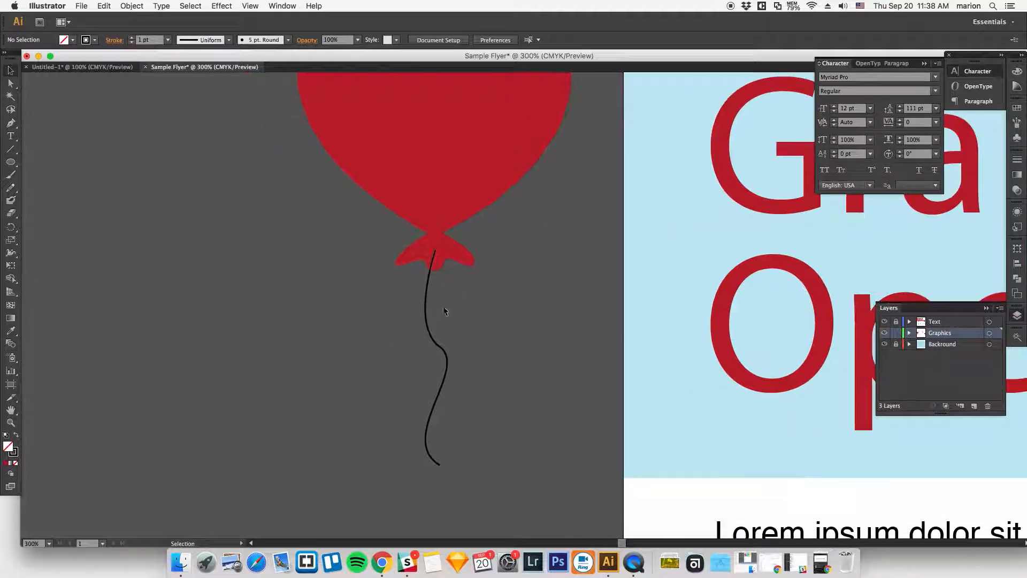
{"action": "left_click", "coordinate": [427, 316]}
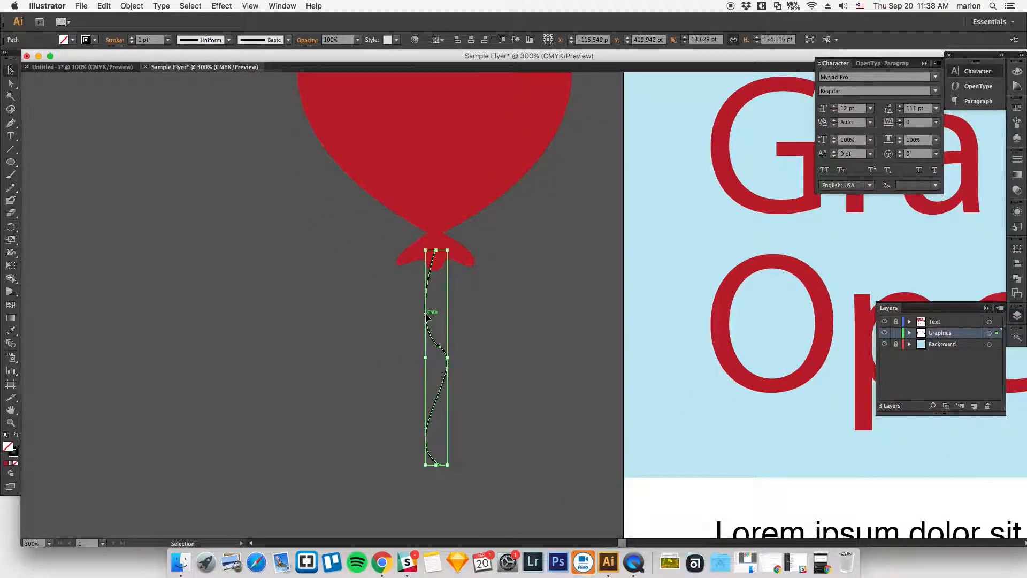
{"action": "right_click", "coordinate": [426, 316]}
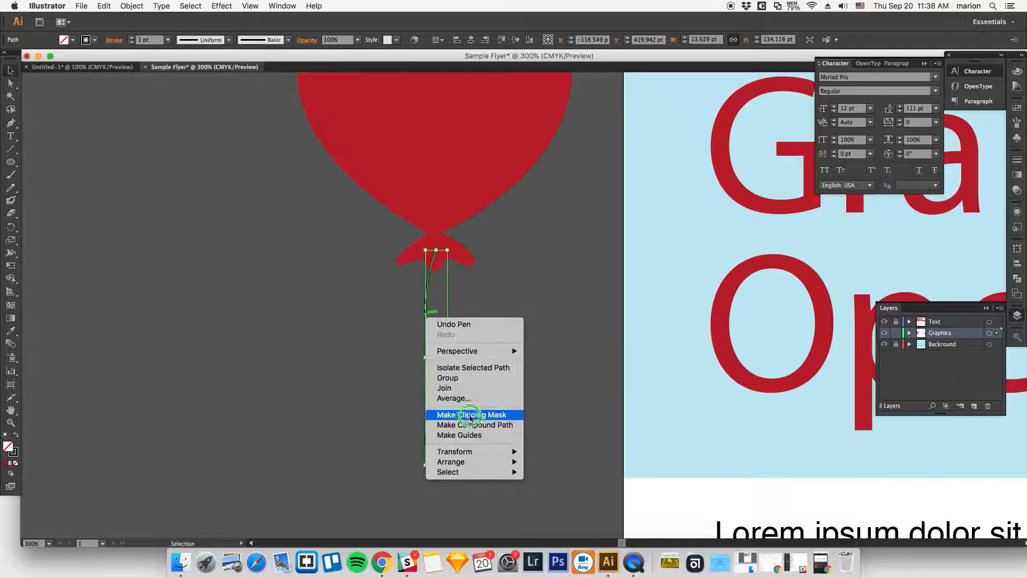
{"action": "mouse_move", "coordinate": [471, 463]}
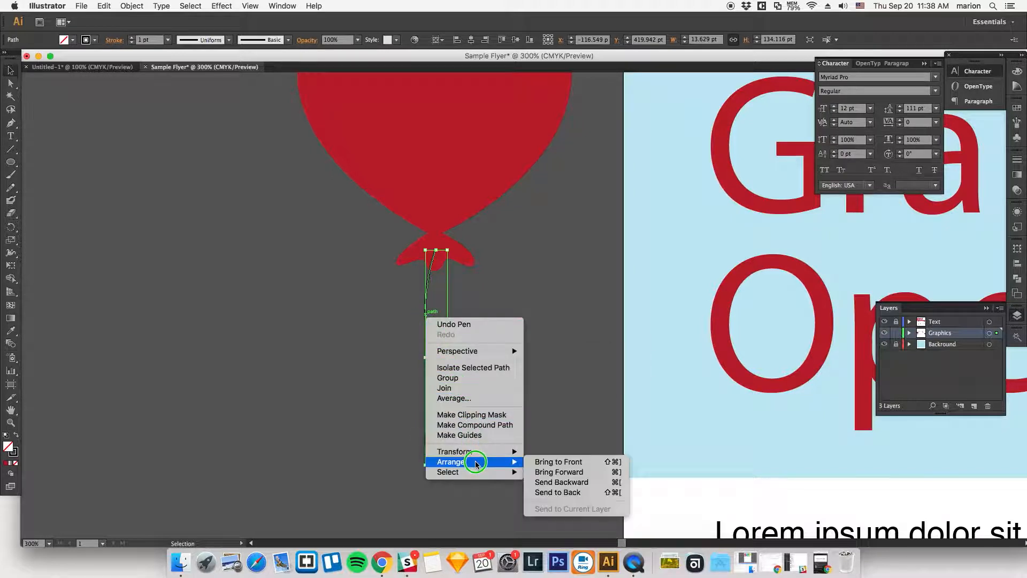
{"action": "left_click", "coordinate": [561, 495]}
{"action": "left_click", "coordinate": [367, 323]}
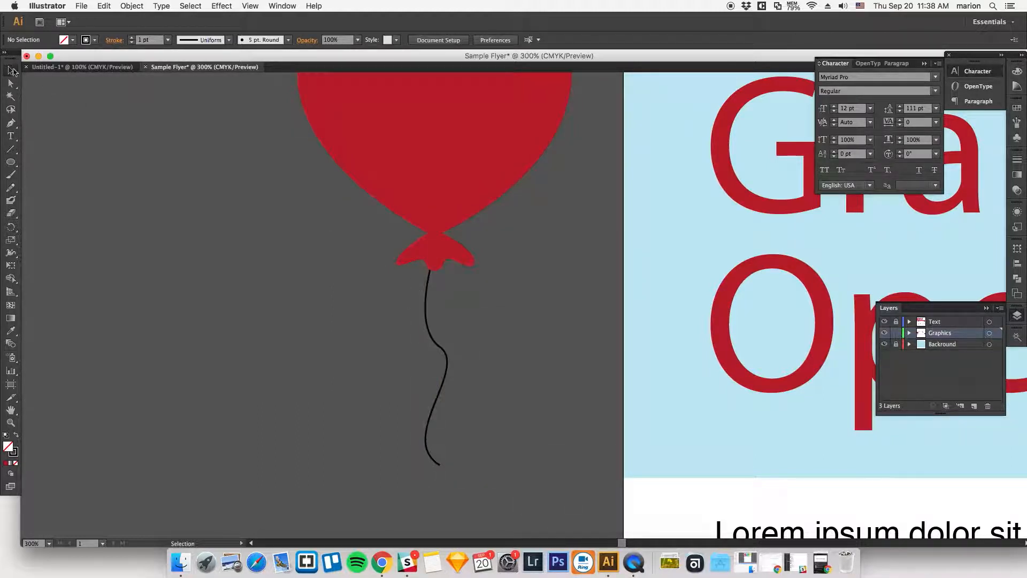
Step: Set the string's stroke weight to 2 pt
{"action": "left_click", "coordinate": [426, 317]}
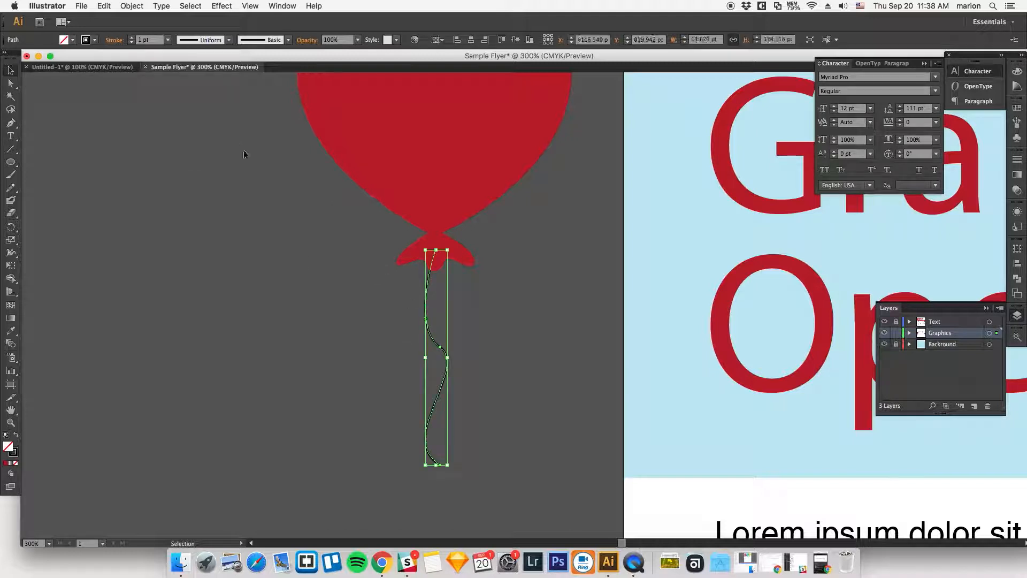
{"action": "left_click", "coordinate": [132, 38]}
{"action": "left_click", "coordinate": [244, 279]}
{"action": "scroll", "coordinate": [369, 321], "scroll_direction": "down", "scroll_amount": 5}
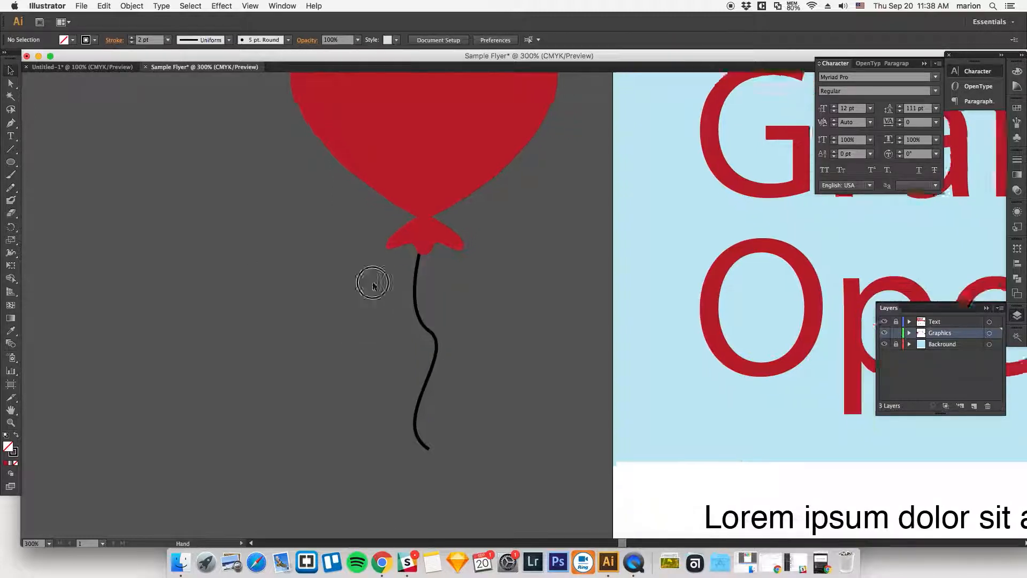
Step: Lengthen the string by stretching its lower end downward
{"action": "left_click", "coordinate": [426, 332]}
{"action": "left_click_drag", "start_coordinate": [440, 302], "coordinate": [443, 290]}
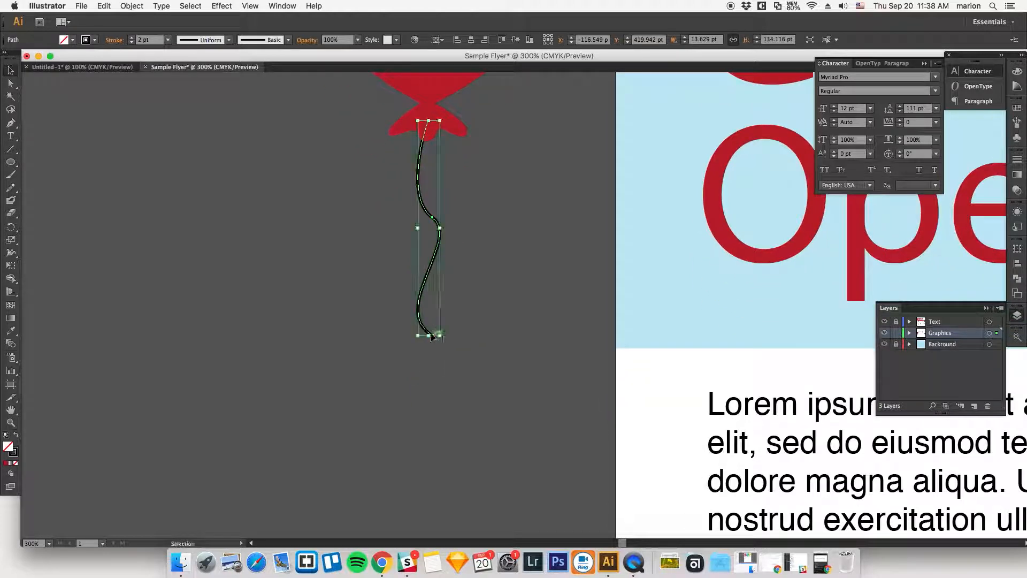
{"action": "left_click_drag", "start_coordinate": [430, 335], "coordinate": [430, 390]}
{"action": "left_click", "coordinate": [483, 274]}
{"action": "left_click_drag", "start_coordinate": [468, 312], "coordinate": [459, 378]}
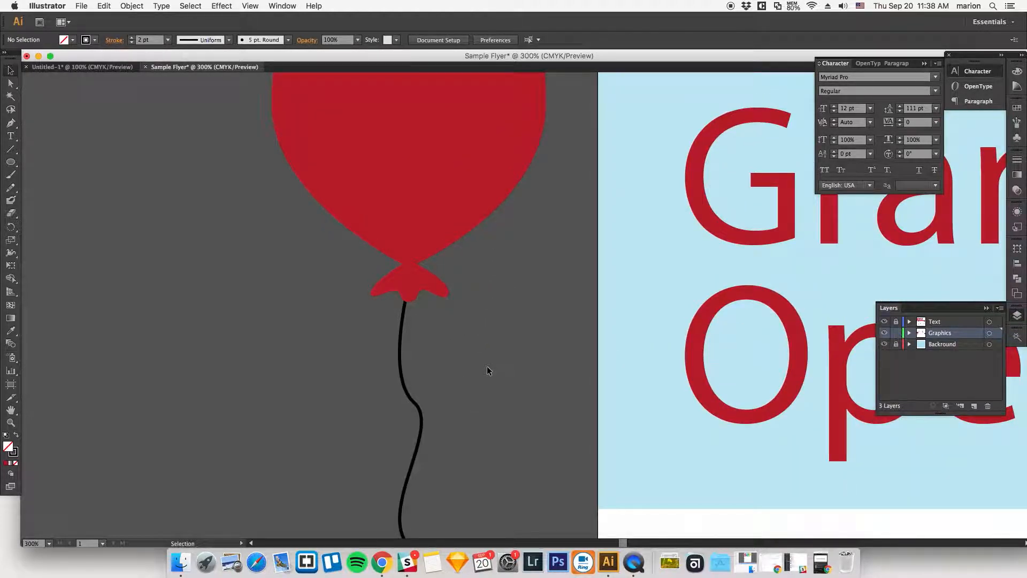
Step: Draw a white ellipse without a stroke, about 48 by 65 pt, on the balloon's upper right as a highlight
{"action": "scroll", "coordinate": [485, 368], "scroll_direction": "down", "scroll_amount": 2}
{"action": "scroll", "coordinate": [444, 360], "scroll_direction": "right", "scroll_amount": 3}
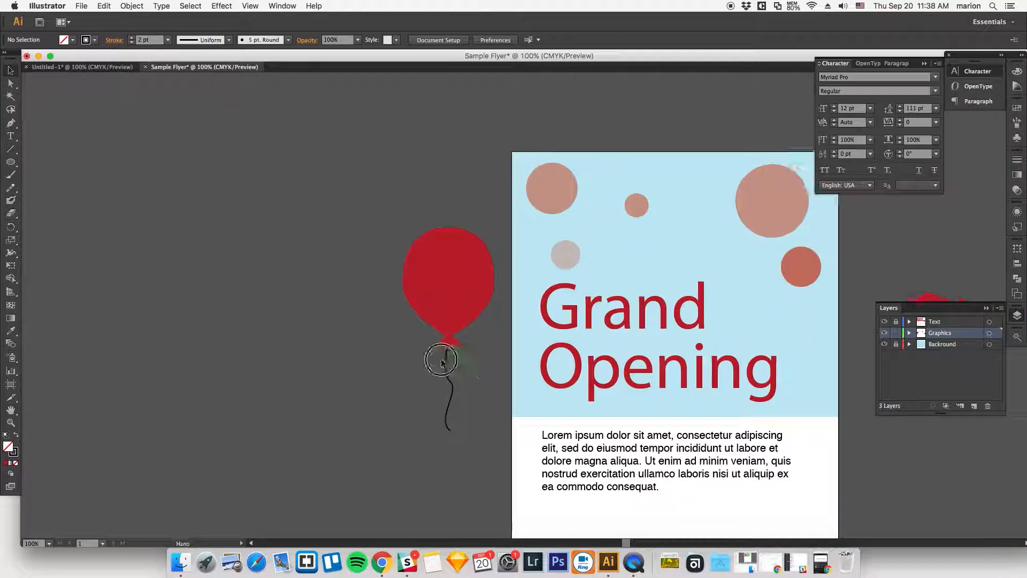
{"action": "scroll", "coordinate": [445, 360], "scroll_direction": "down", "scroll_amount": 1}
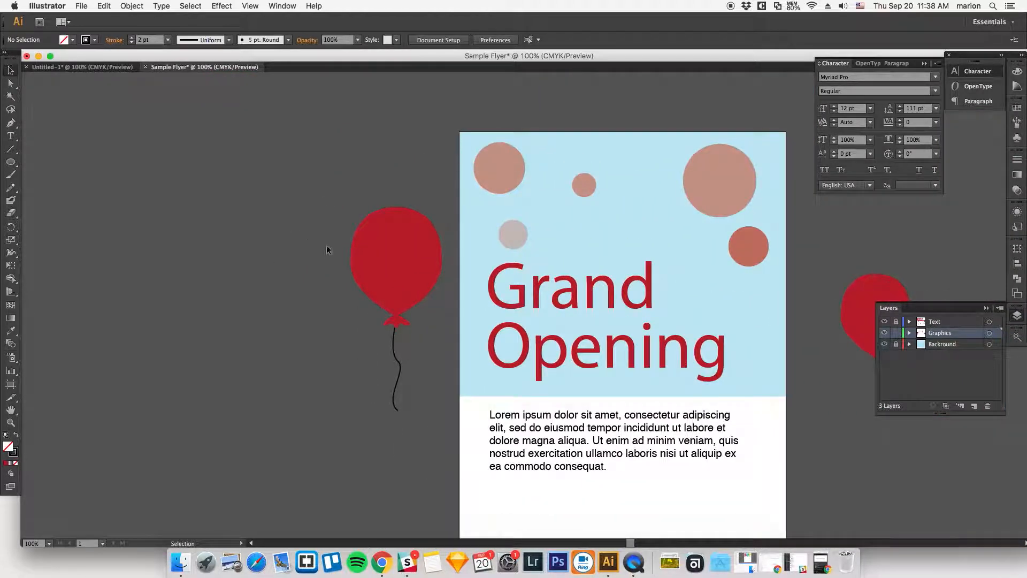
{"action": "left_click", "coordinate": [12, 161]}
{"action": "left_click", "coordinate": [86, 41]}
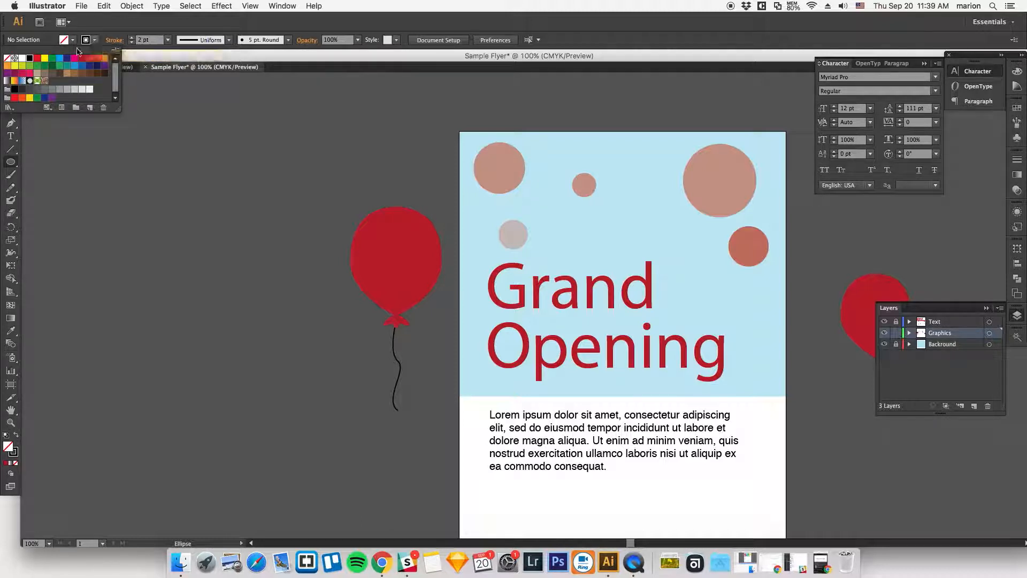
{"action": "left_click", "coordinate": [5, 58]}
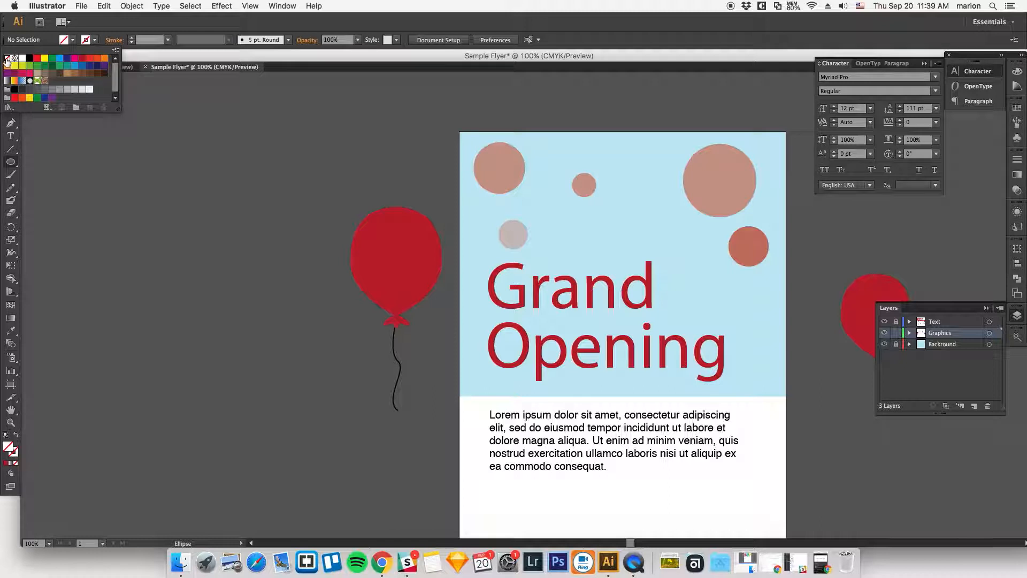
{"action": "left_click", "coordinate": [65, 40]}
{"action": "left_click", "coordinate": [22, 58]}
{"action": "left_click", "coordinate": [106, 20]}
{"action": "left_click_drag", "start_coordinate": [401, 219], "coordinate": [426, 255]}
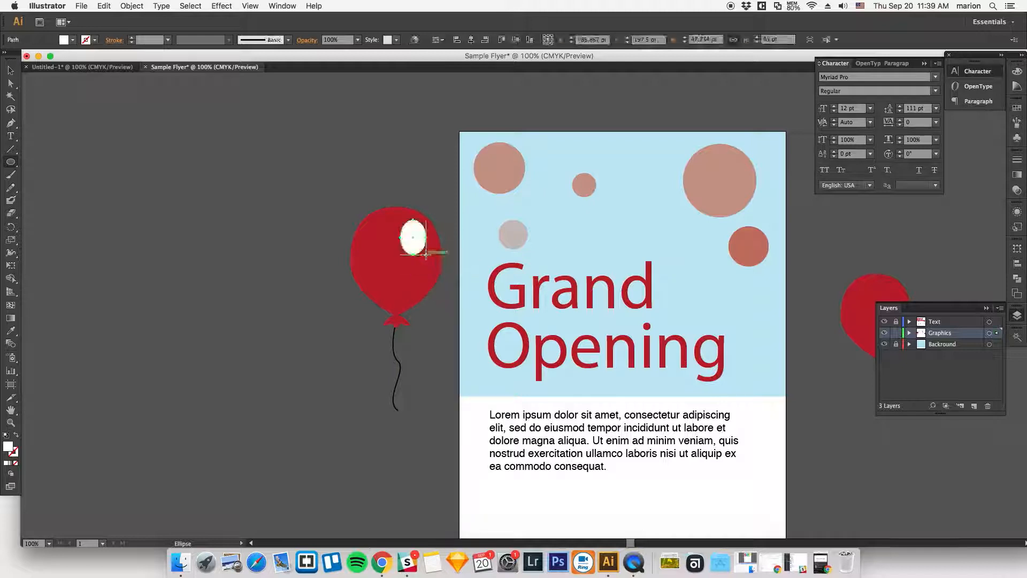
{"action": "left_click", "coordinate": [11, 71]}
{"action": "left_click", "coordinate": [229, 195]}
Step: Rotate the white highlight to follow the balloon's upper-right curve and reposition it inside the edge
{"action": "left_click", "coordinate": [405, 231]}
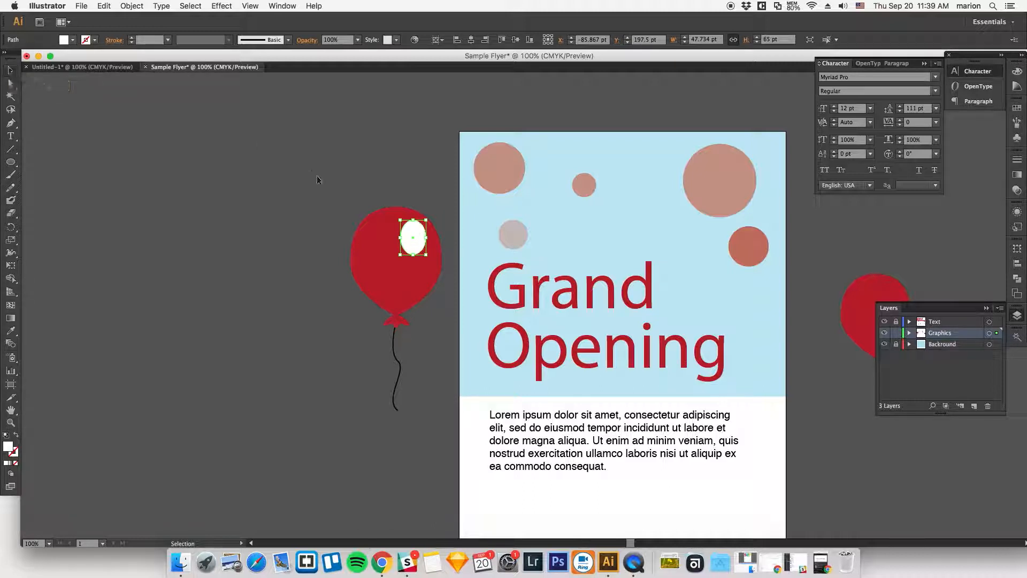
{"action": "left_click_drag", "start_coordinate": [412, 221], "coordinate": [426, 238]}
{"action": "left_click_drag", "start_coordinate": [432, 218], "coordinate": [431, 219]}
{"action": "left_click_drag", "start_coordinate": [431, 220], "coordinate": [410, 232]}
{"action": "left_click", "coordinate": [421, 185]}
{"action": "left_click", "coordinate": [409, 181]}
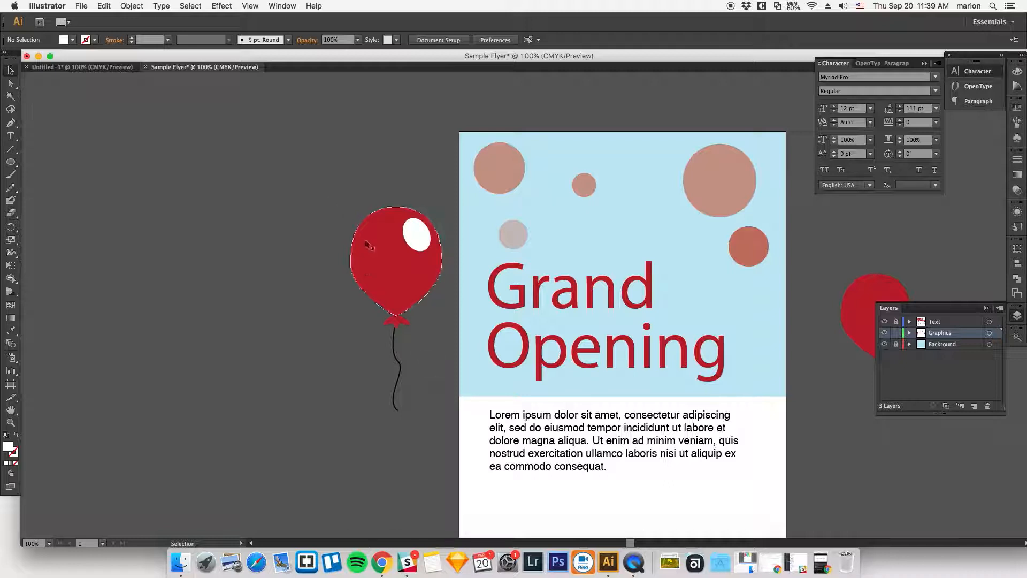
Step: Try moving the balloon body and the white highlight separately, undoing each move
{"action": "left_click_drag", "start_coordinate": [411, 251], "coordinate": [327, 209]}
{"action": "key", "text": "super+z"}
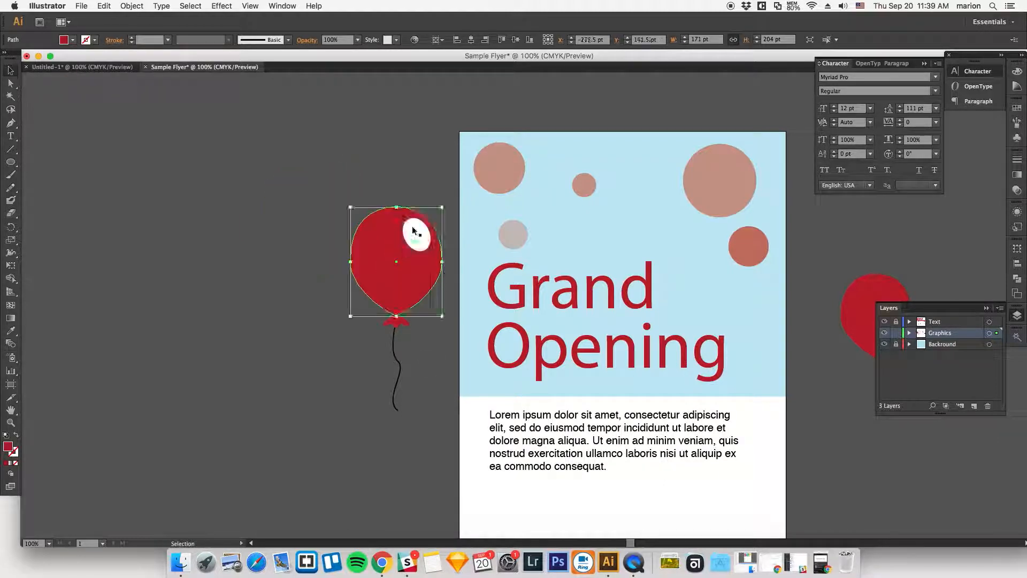
{"action": "key", "text": "super+shift+a"}
{"action": "left_click_drag", "start_coordinate": [418, 233], "coordinate": [354, 144]}
{"action": "key", "text": "super+z"}
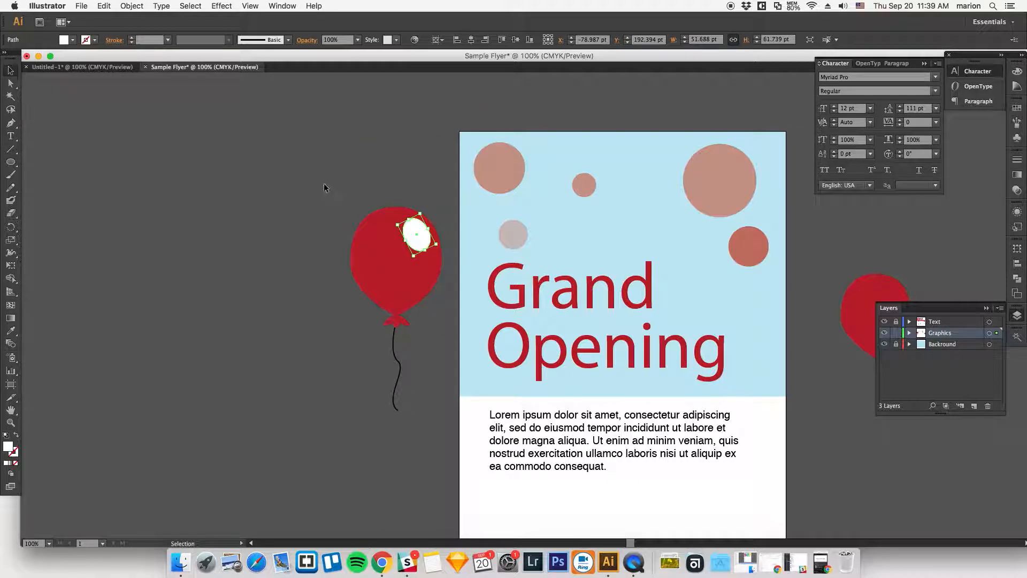
{"action": "left_click", "coordinate": [284, 181]}
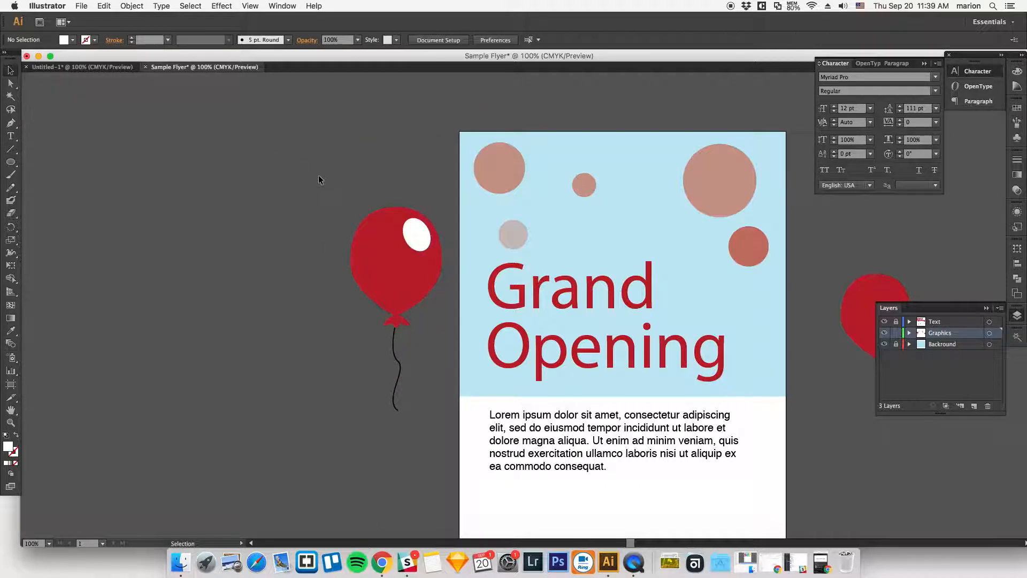
Step: Group the balloon body, knot, string and highlight, and move the group farther from the flyer
{"action": "left_click_drag", "start_coordinate": [321, 179], "coordinate": [451, 427]}
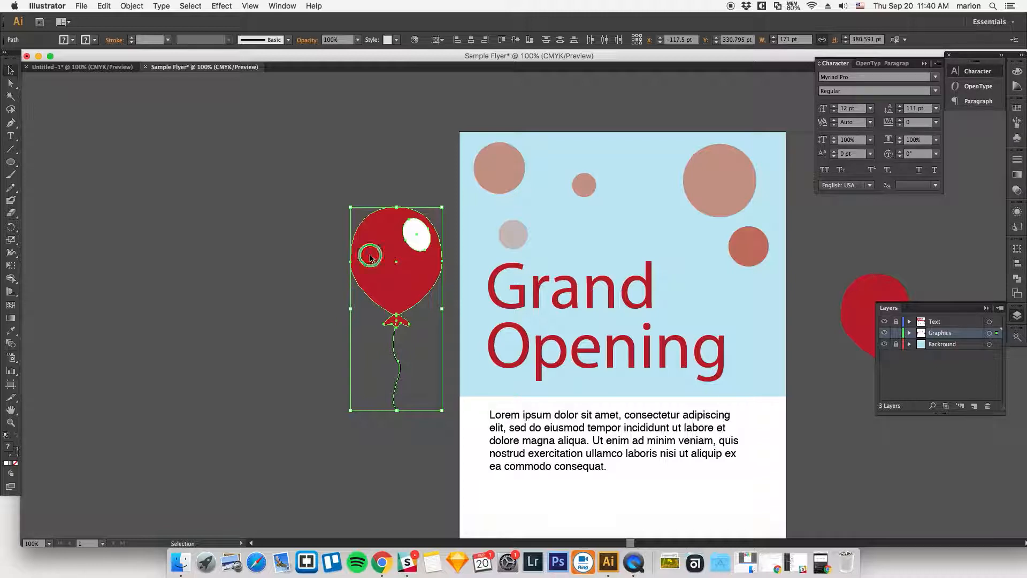
{"action": "right_click", "coordinate": [372, 258]}
{"action": "left_click", "coordinate": [396, 308]}
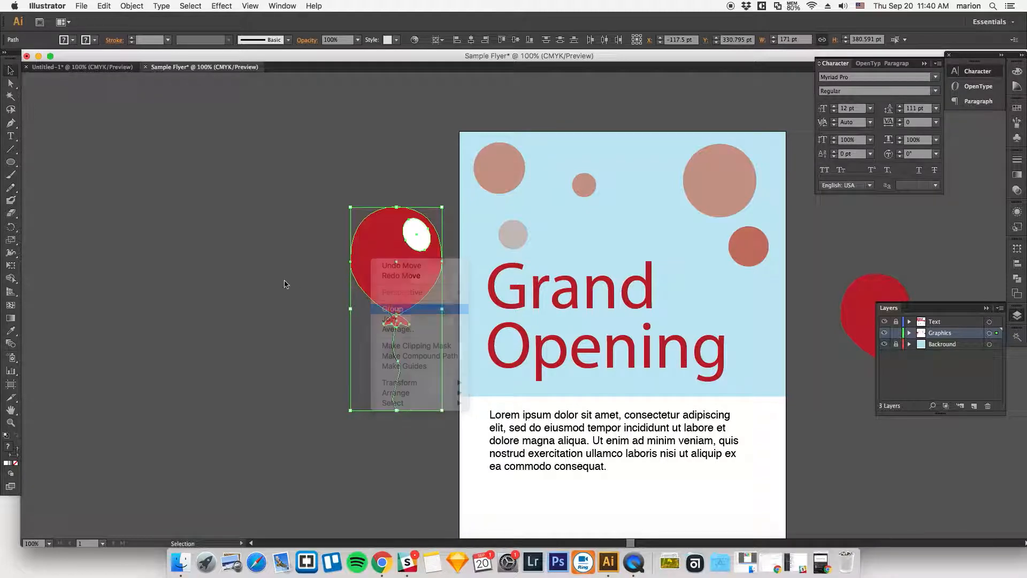
{"action": "left_click", "coordinate": [291, 287]}
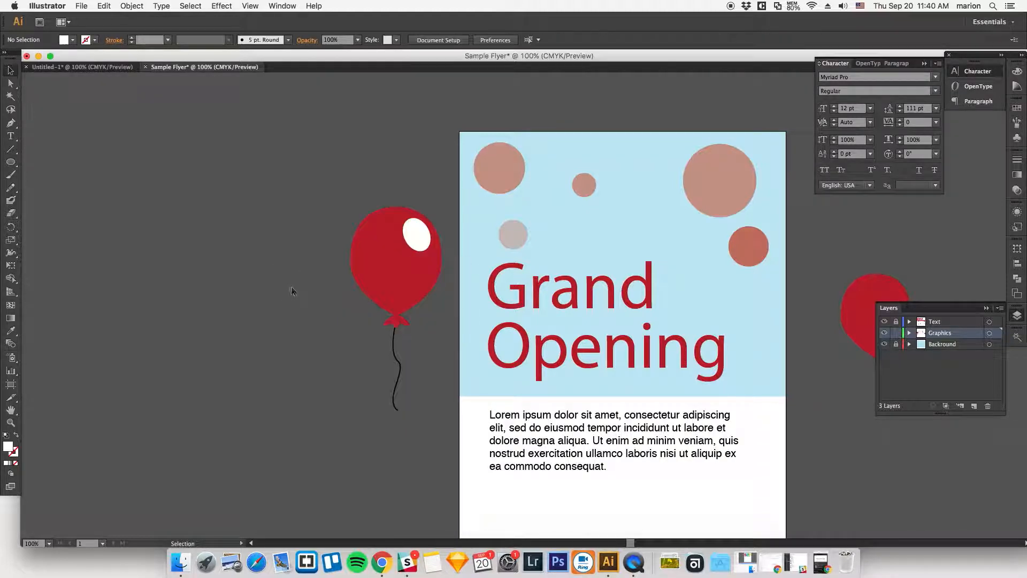
{"action": "left_click", "coordinate": [394, 324]}
{"action": "left_click_drag", "start_coordinate": [395, 324], "coordinate": [312, 306]}
{"action": "left_click", "coordinate": [388, 261]}
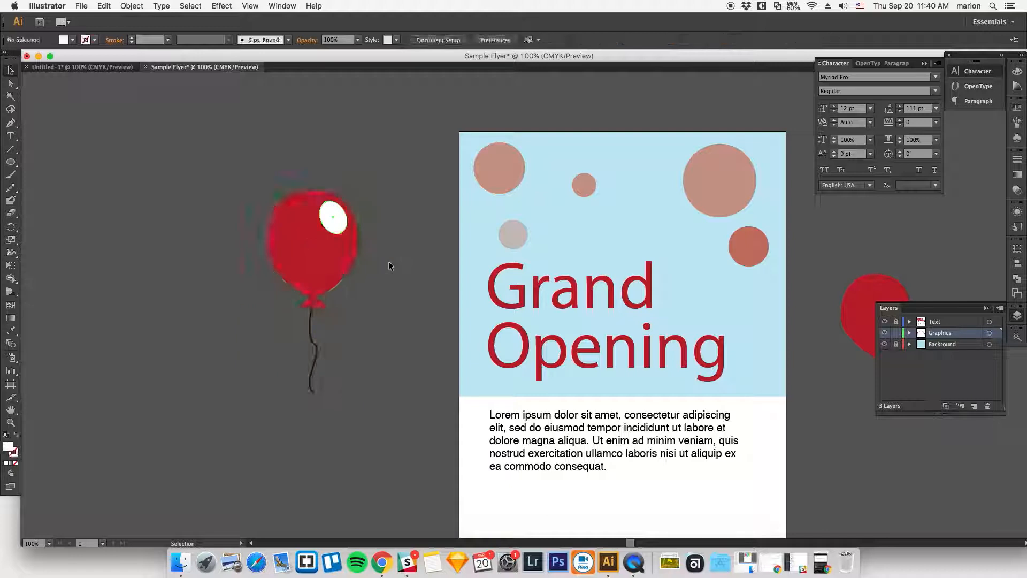
Step: Arrange three scaled-down balloon copies on the flyer's blue area: one upper left, one upper right and a smaller one at the right edge
{"action": "left_click", "coordinate": [335, 220]}
{"action": "left_click_drag", "start_coordinate": [336, 221], "coordinate": [667, 223]}
{"action": "left_click", "coordinate": [407, 170]}
{"action": "left_click_drag", "start_coordinate": [646, 180], "coordinate": [741, 284]}
{"action": "left_click_drag", "start_coordinate": [717, 251], "coordinate": [520, 188]}
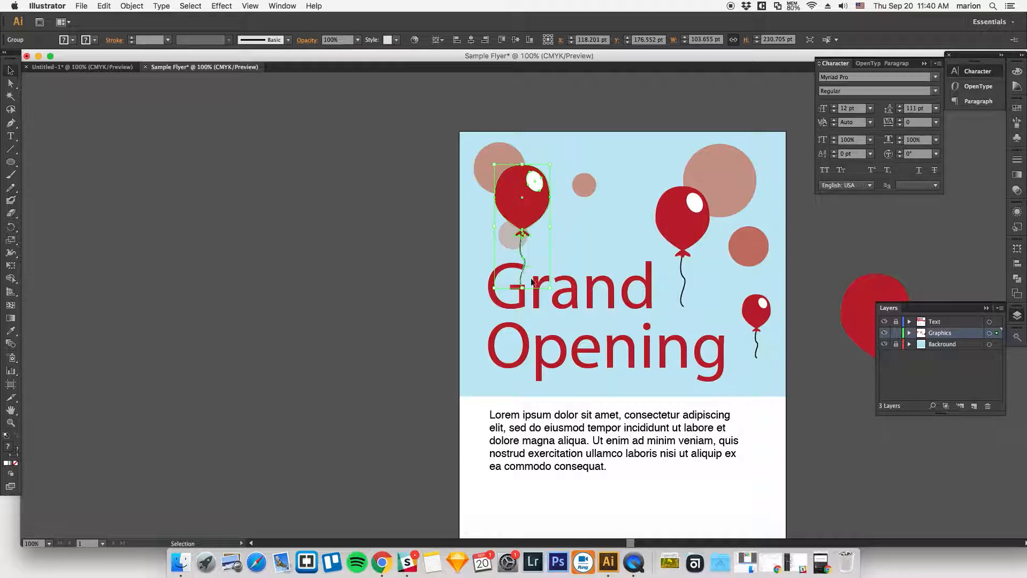
Step: Try to delete only the upper-left balloon's string from its group, and undo the deletion
{"action": "left_click", "coordinate": [548, 213]}
{"action": "left_click", "coordinate": [515, 232]}
{"action": "key", "text": "Delete"}
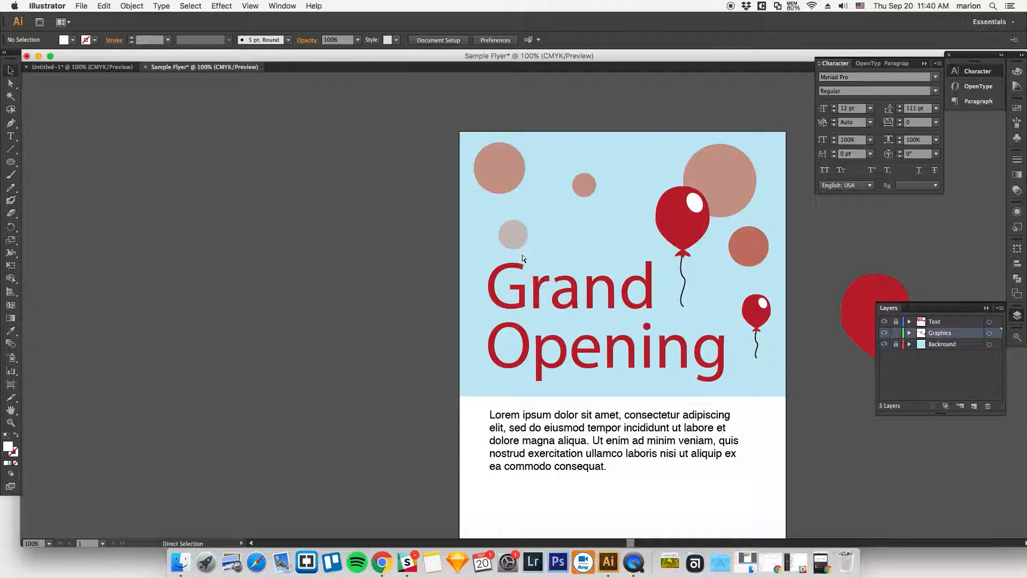
{"action": "key", "text": "super+z"}
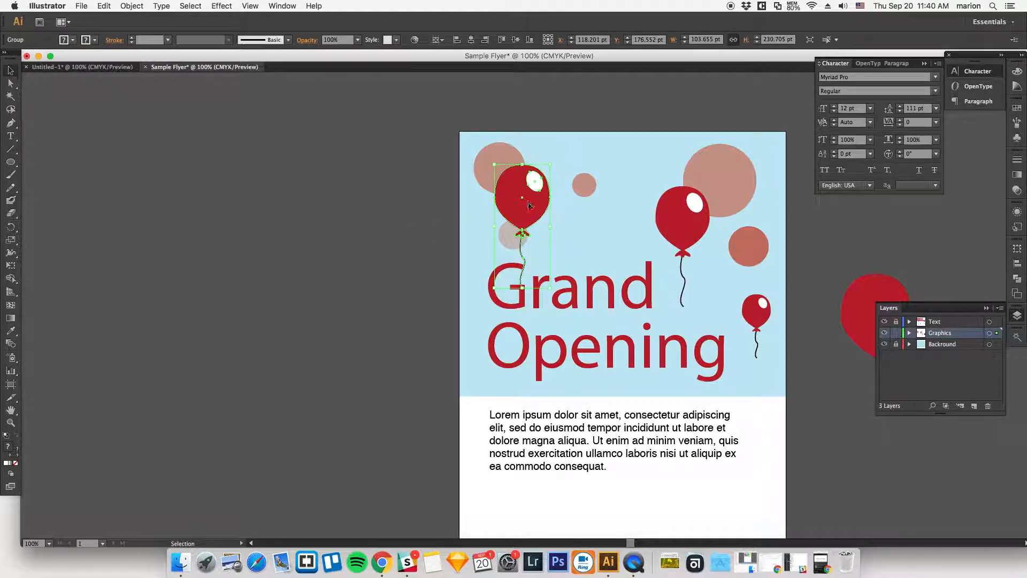
Step: Ungroup the upper-left balloon, delete its string and move its knot, and undo these changes to restore the group
{"action": "right_click", "coordinate": [528, 206]}
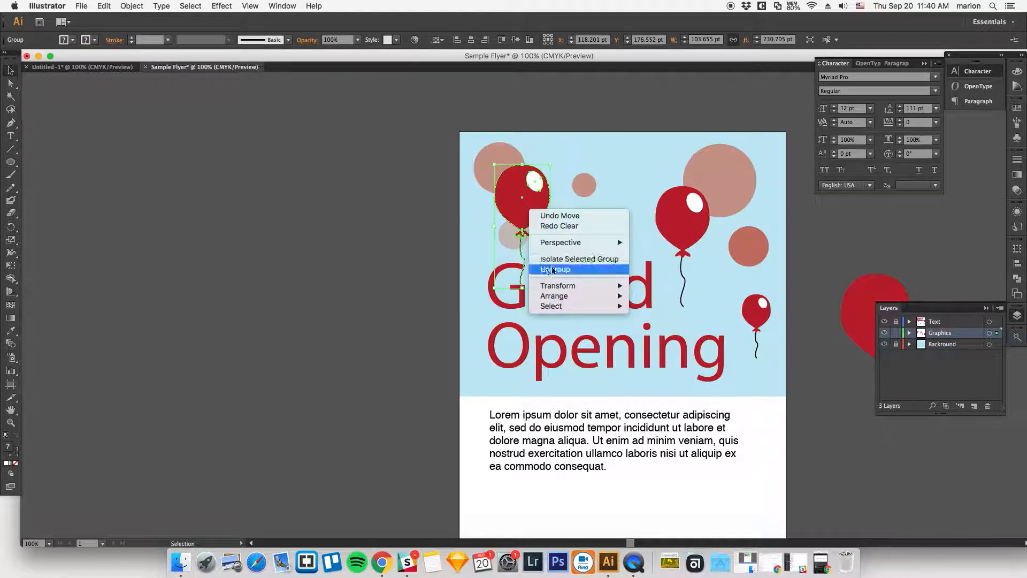
{"action": "left_click", "coordinate": [553, 270]}
{"action": "left_click", "coordinate": [454, 257]}
{"action": "left_click", "coordinate": [525, 261]}
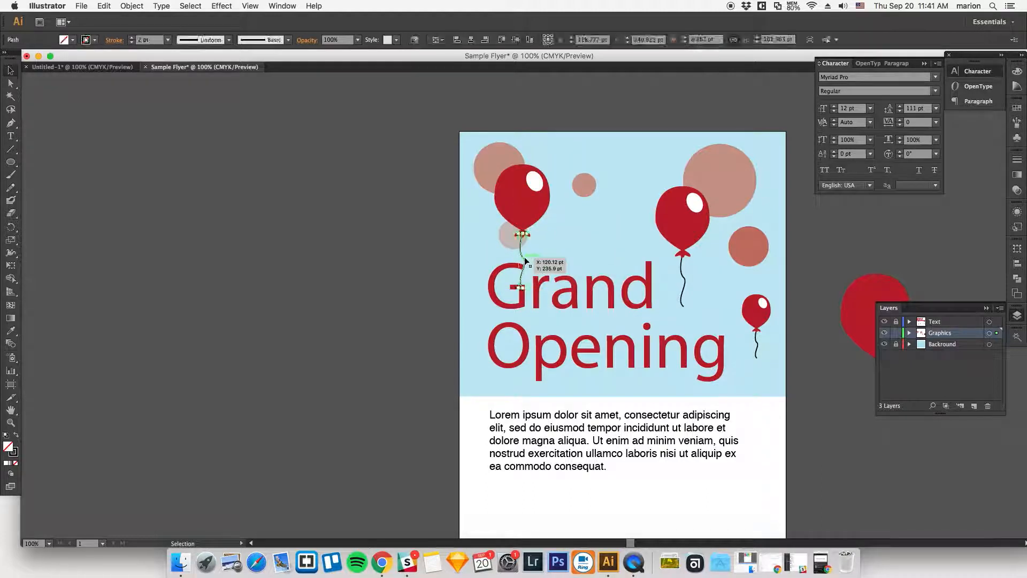
{"action": "key", "text": "Delete"}
{"action": "left_click_drag", "start_coordinate": [523, 234], "coordinate": [558, 249]}
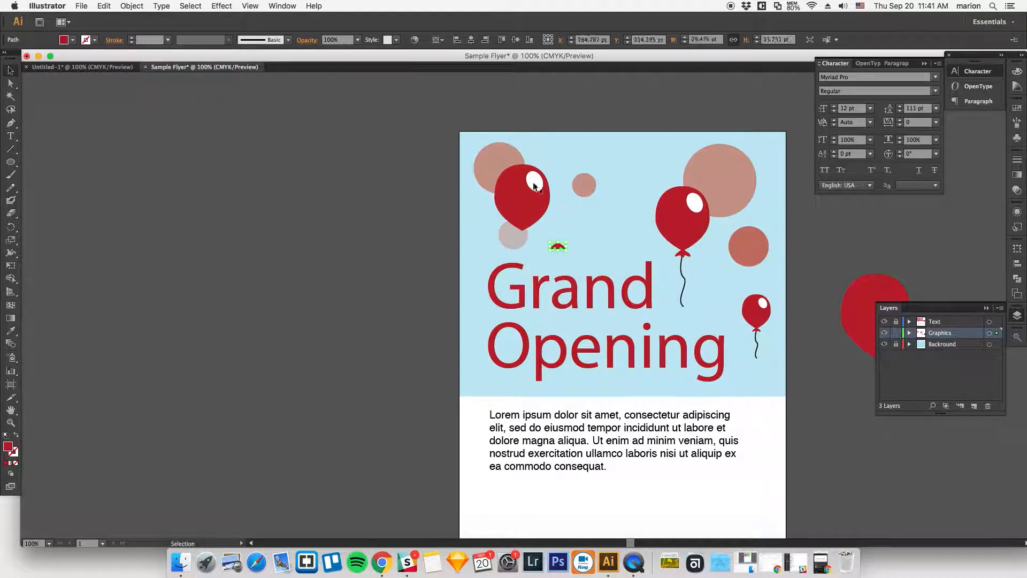
{"action": "key", "text": "super+z"}
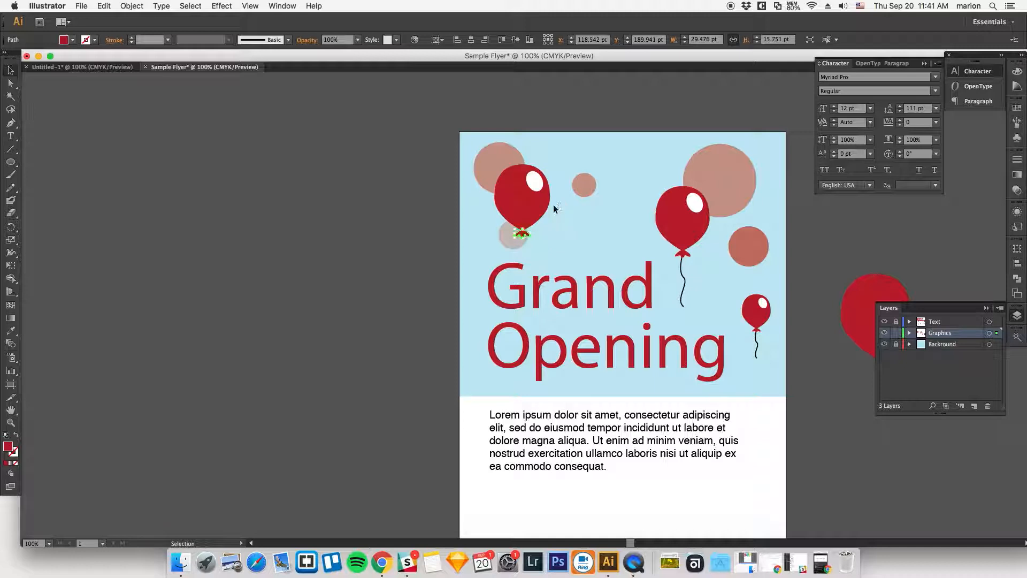
{"action": "key", "text": "super+z"}
{"action": "left_click", "coordinate": [414, 229]}
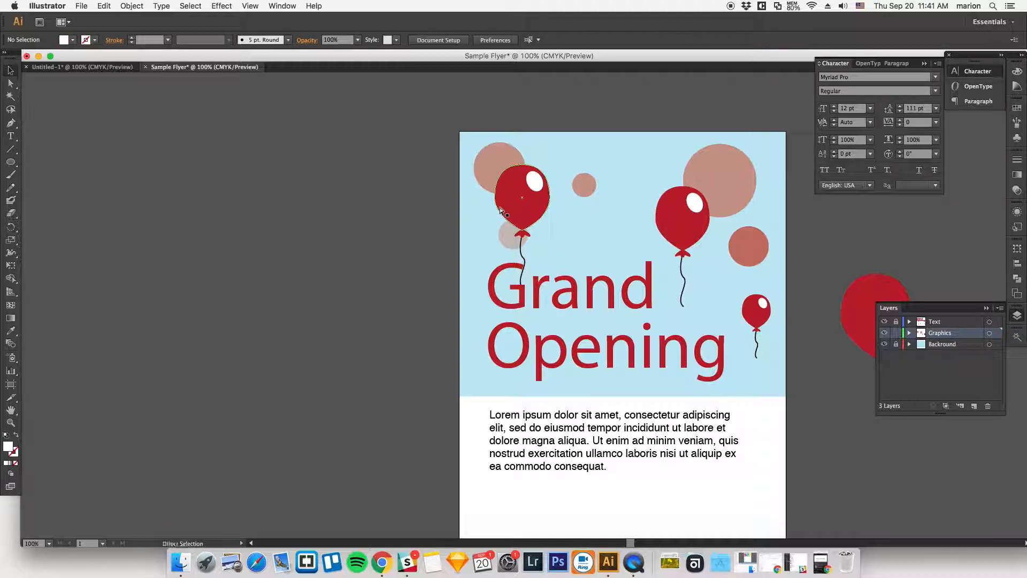
{"action": "left_click_drag", "start_coordinate": [539, 210], "coordinate": [553, 217]}
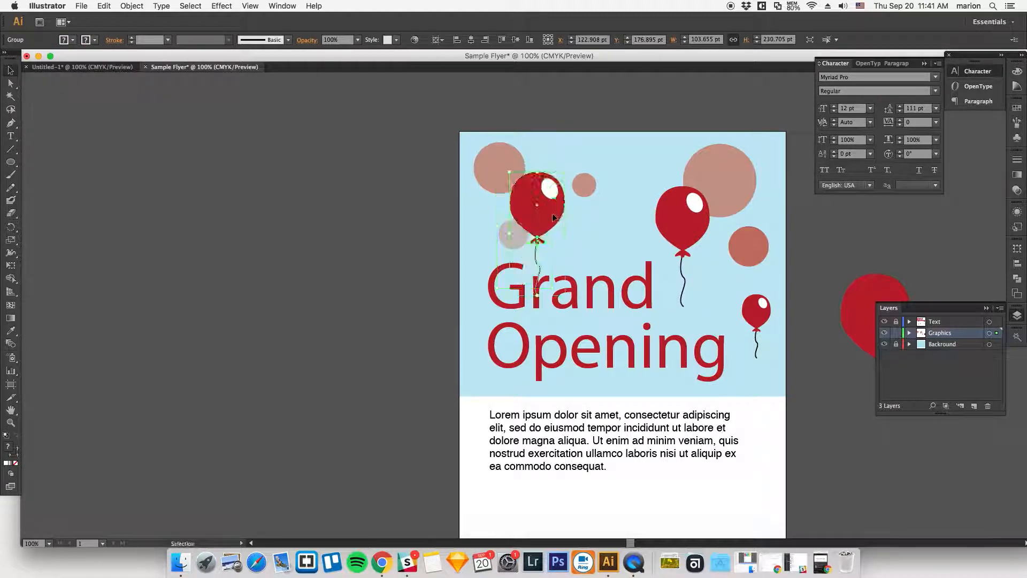
{"action": "key", "text": "super+z"}
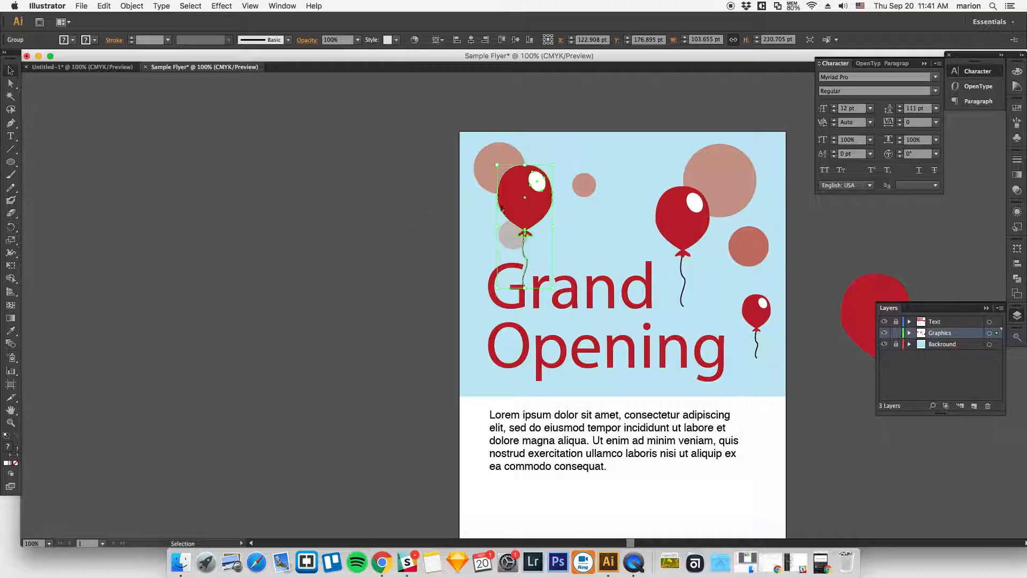
Step: Isolate the upper-left balloon group, delete its string and exit isolation mode
{"action": "double_click", "coordinate": [525, 211]}
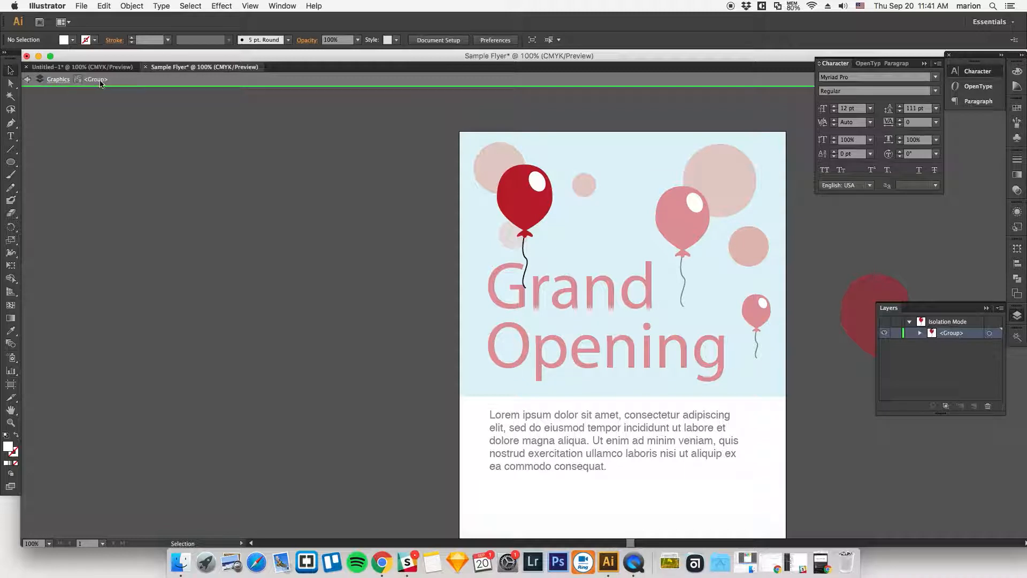
{"action": "left_click", "coordinate": [525, 259]}
{"action": "key", "text": "Delete"}
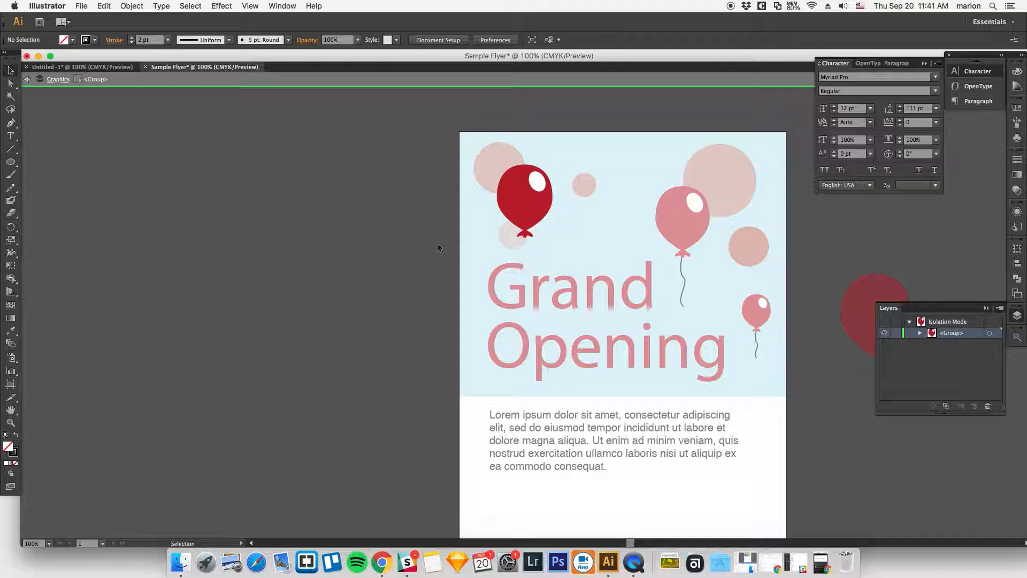
{"action": "double_click", "coordinate": [429, 236]}
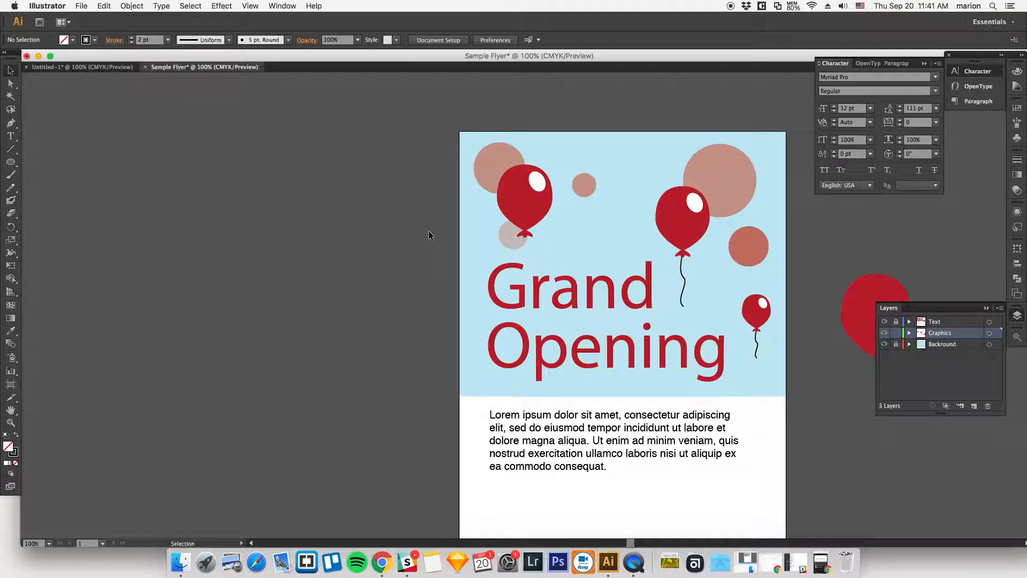
Step: Scale the stringless balloon down to about 89 by 117 pt and reposition it between the three circles at the upper left
{"action": "left_click_drag", "start_coordinate": [524, 199], "coordinate": [544, 208]}
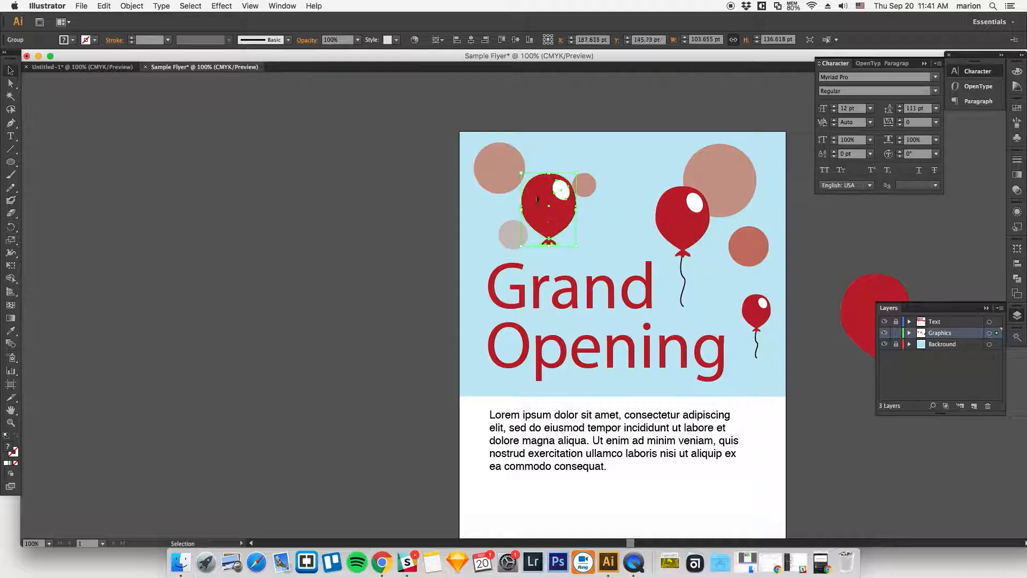
{"action": "mouse_move", "coordinate": [582, 176]}
{"action": "left_mouse_down"}
{"action": "mouse_move", "coordinate": [573, 171]}
{"action": "mouse_move", "coordinate": [568, 184]}
{"action": "left_mouse_up"}
{"action": "left_click_drag", "start_coordinate": [554, 222], "coordinate": [545, 210]}
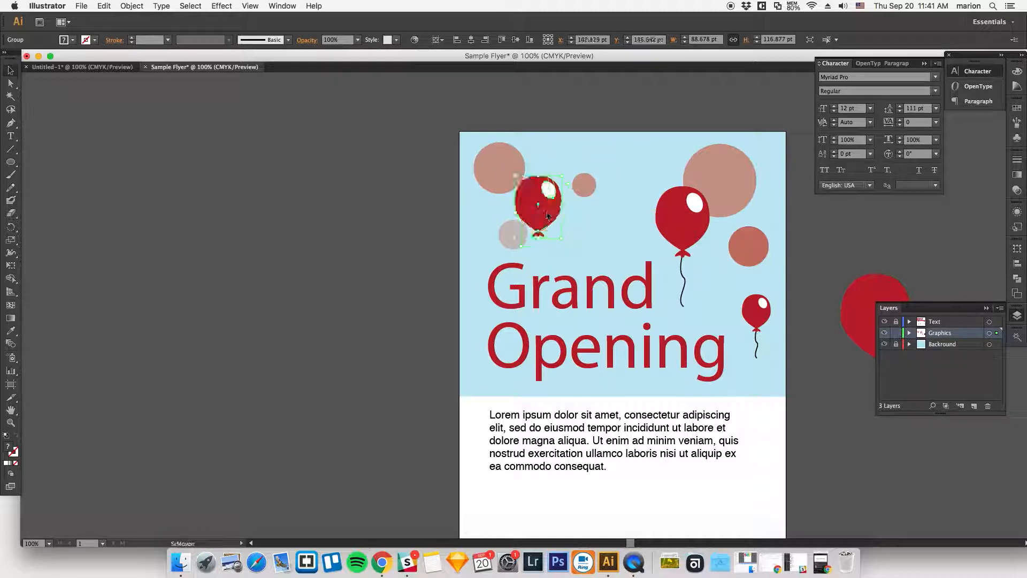
{"action": "left_click", "coordinate": [672, 284]}
Step: Create a new layer above the Text layer and name it Frame
{"action": "left_click_drag", "start_coordinate": [668, 288], "coordinate": [619, 262]}
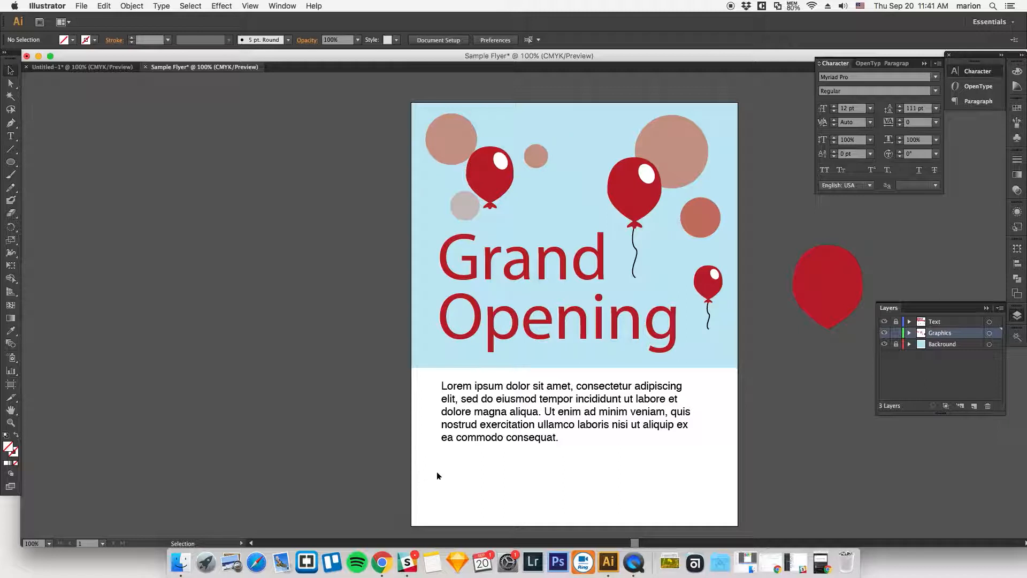
{"action": "left_click", "coordinate": [936, 322]}
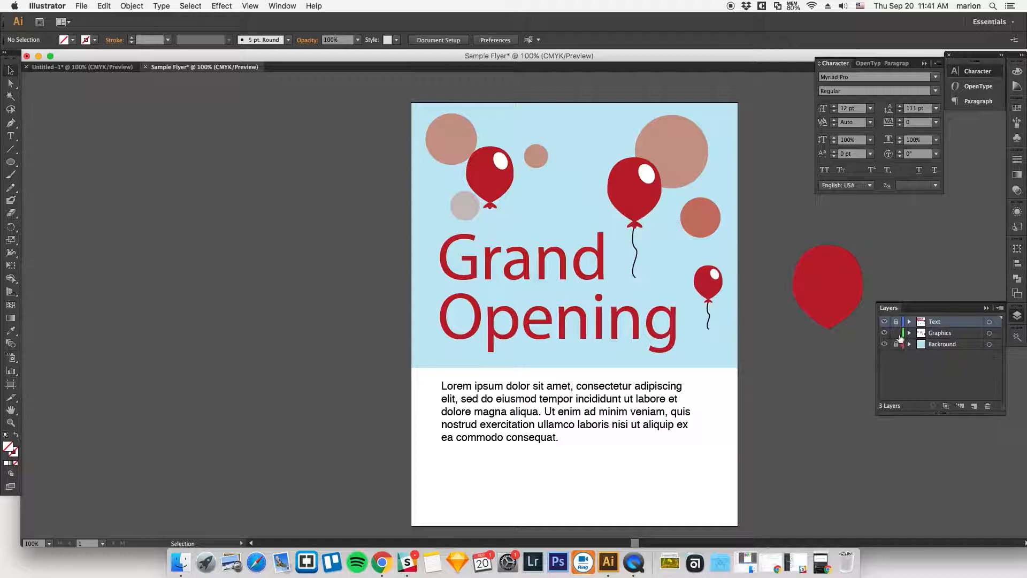
{"action": "left_click", "coordinate": [973, 406]}
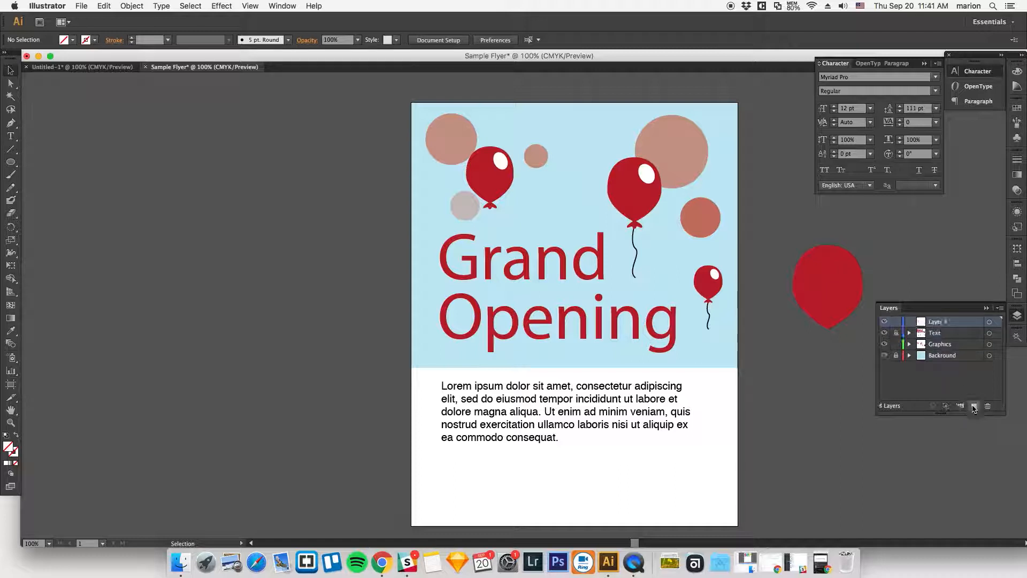
{"action": "double_click", "coordinate": [935, 322]}
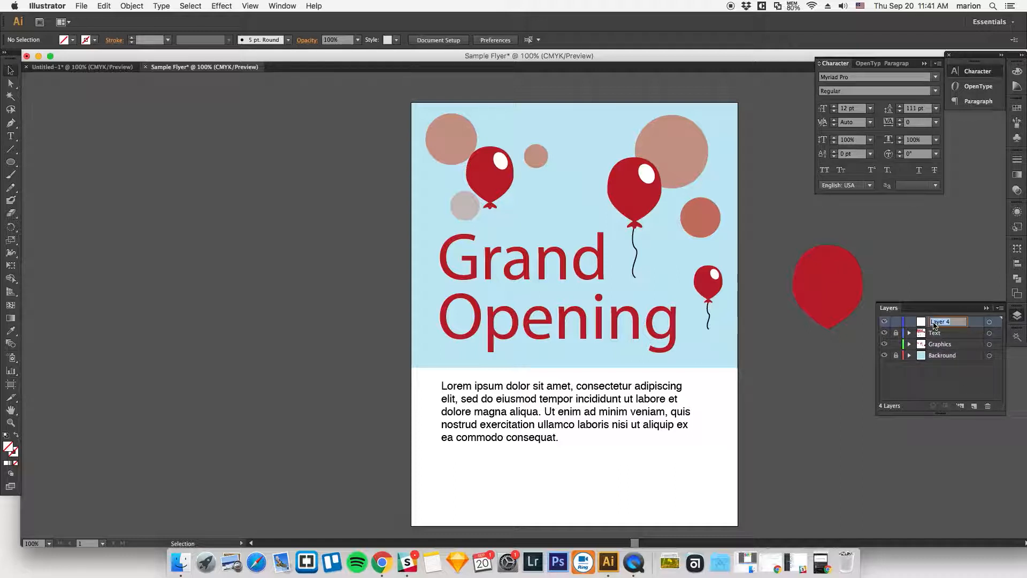
{"action": "type", "text": "Lrame"}
{"action": "key", "text": "Return"}
Step: Draw an unfilled rectangle with a 3 pt red stroke, about 559 by 739 pt, just inside the flyer's edges
{"action": "left_click_drag", "start_coordinate": [10, 161], "coordinate": [48, 158]}
{"action": "left_click", "coordinate": [72, 39]}
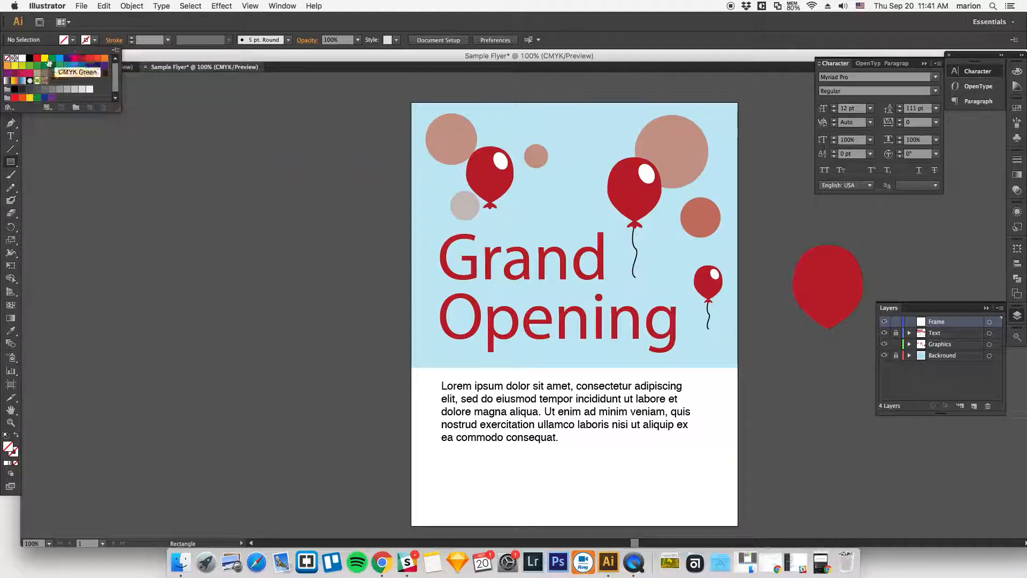
{"action": "left_click", "coordinate": [82, 58]}
{"action": "left_click", "coordinate": [103, 19]}
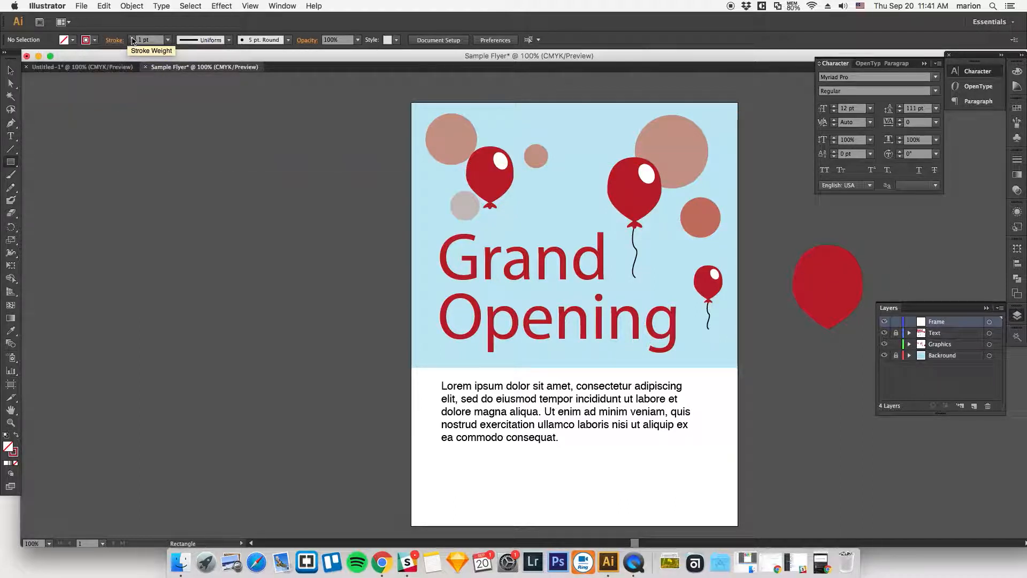
{"action": "left_click", "coordinate": [132, 37]}
{"action": "left_click", "coordinate": [131, 38]}
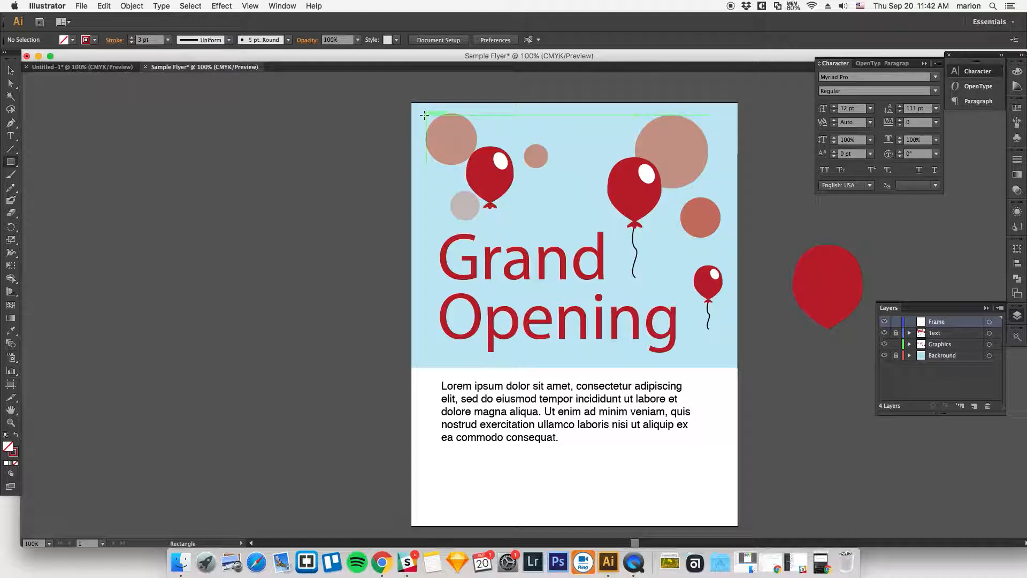
{"action": "mouse_move", "coordinate": [424, 114]}
{"action": "left_mouse_down"}
{"action": "mouse_move", "coordinate": [562, 314]}
{"action": "mouse_move", "coordinate": [725, 511]}
{"action": "left_mouse_up"}
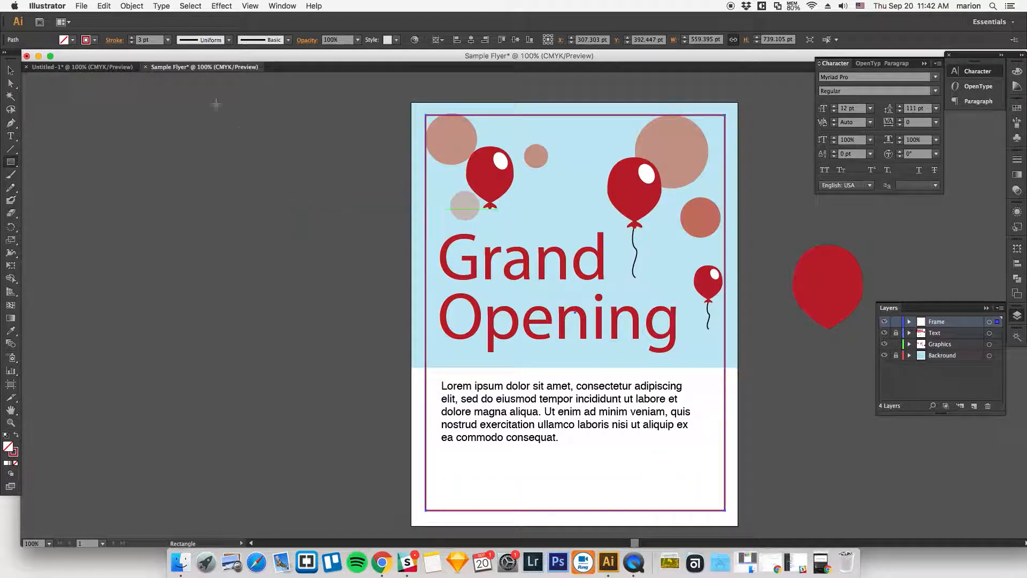
Step: Increase the frame's stroke weight to 14 pt
{"action": "left_click", "coordinate": [132, 38]}
{"action": "left_click", "coordinate": [132, 38]}
{"action": "left_click", "coordinate": [131, 38]}
{"action": "left_click", "coordinate": [132, 38]}
{"action": "left_click", "coordinate": [132, 38]}
{"action": "left_click", "coordinate": [132, 38]}
{"action": "left_click", "coordinate": [132, 38]}
{"action": "left_click", "coordinate": [132, 38]}
{"action": "left_click", "coordinate": [131, 38]}
{"action": "left_click", "coordinate": [132, 38]}
{"action": "left_click", "coordinate": [132, 38]}
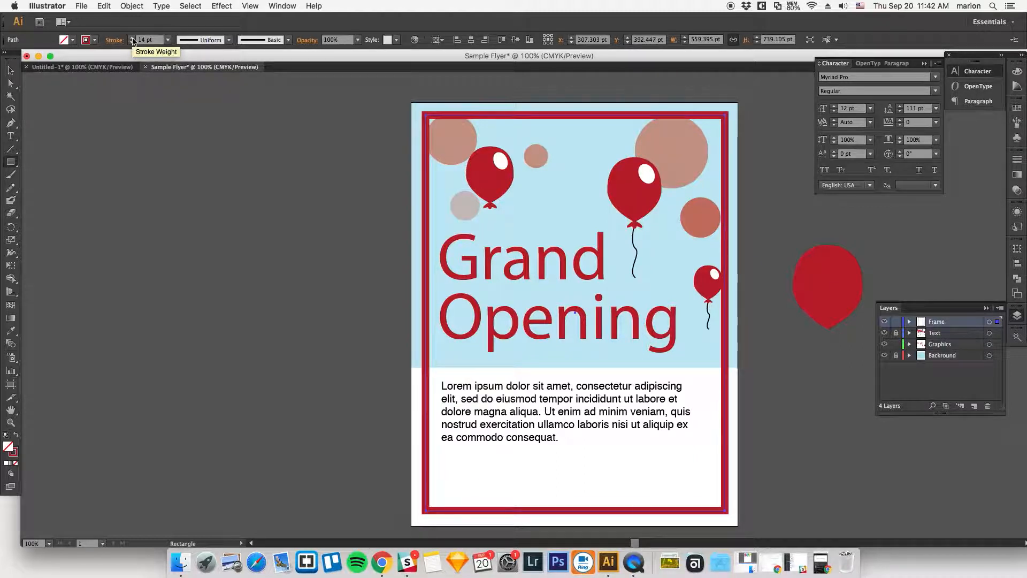
Step: Shorten the frame to about 735 pt high and shift it slightly down the page
{"action": "left_click", "coordinate": [10, 70]}
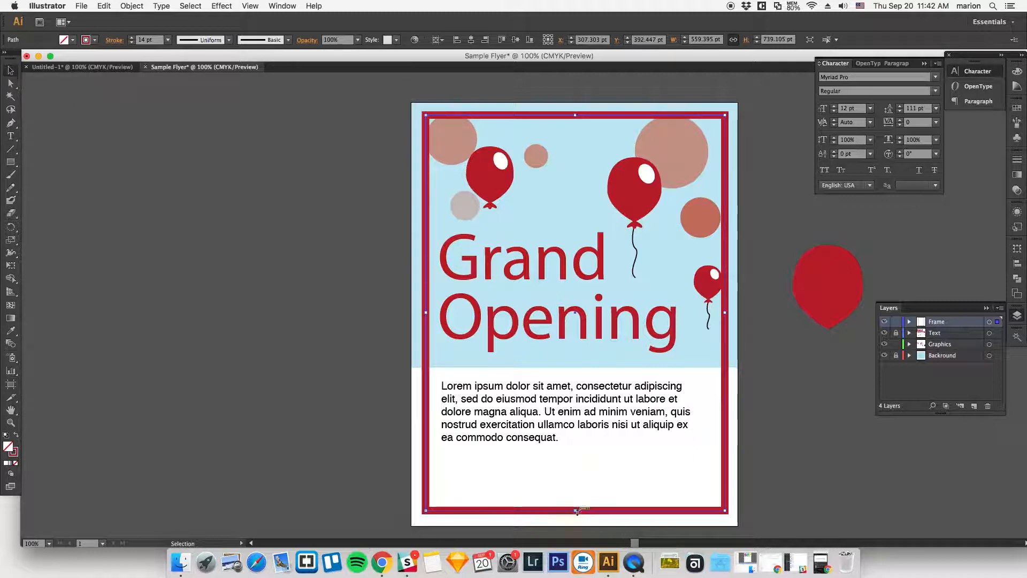
{"action": "left_click_drag", "start_coordinate": [576, 511], "coordinate": [577, 509]}
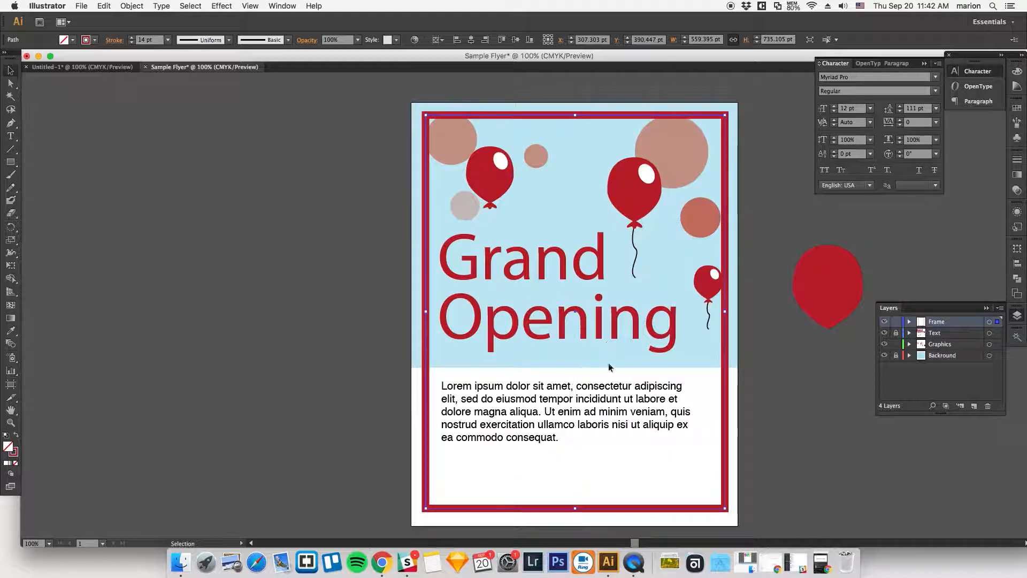
{"action": "left_click_drag", "start_coordinate": [609, 119], "coordinate": [609, 121]}
{"action": "left_click", "coordinate": [750, 233]}
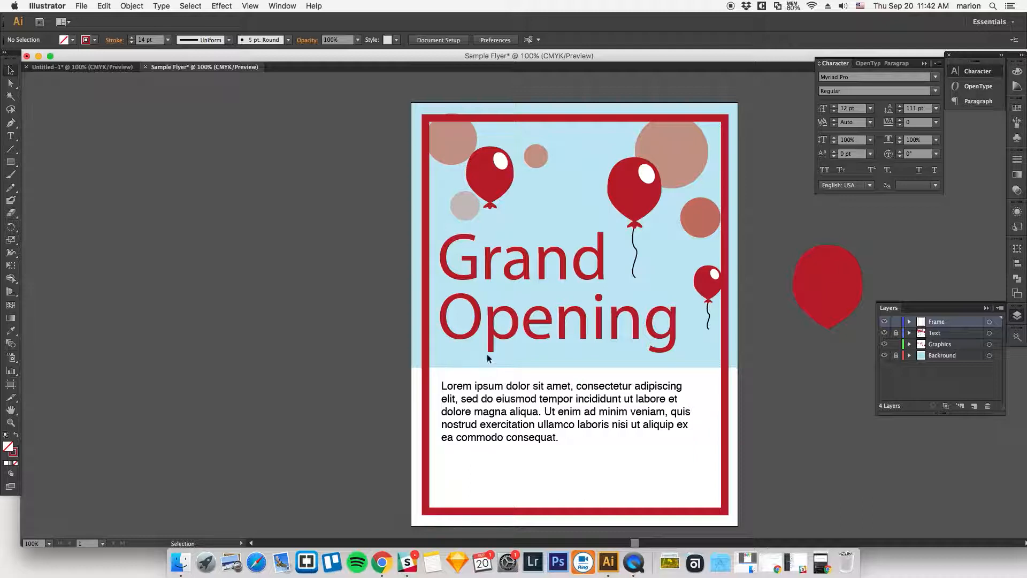
Step: Pull the frame's sides inward to about 538 by 715 pt, evening out the margin around it
{"action": "left_click", "coordinate": [425, 366]}
{"action": "left_click_drag", "start_coordinate": [726, 314], "coordinate": [719, 316]}
{"action": "left_click_drag", "start_coordinate": [575, 117], "coordinate": [575, 122]}
{"action": "left_click_drag", "start_coordinate": [574, 512], "coordinate": [575, 504]}
{"action": "left_click", "coordinate": [757, 199]}
{"action": "left_click", "coordinate": [585, 121]}
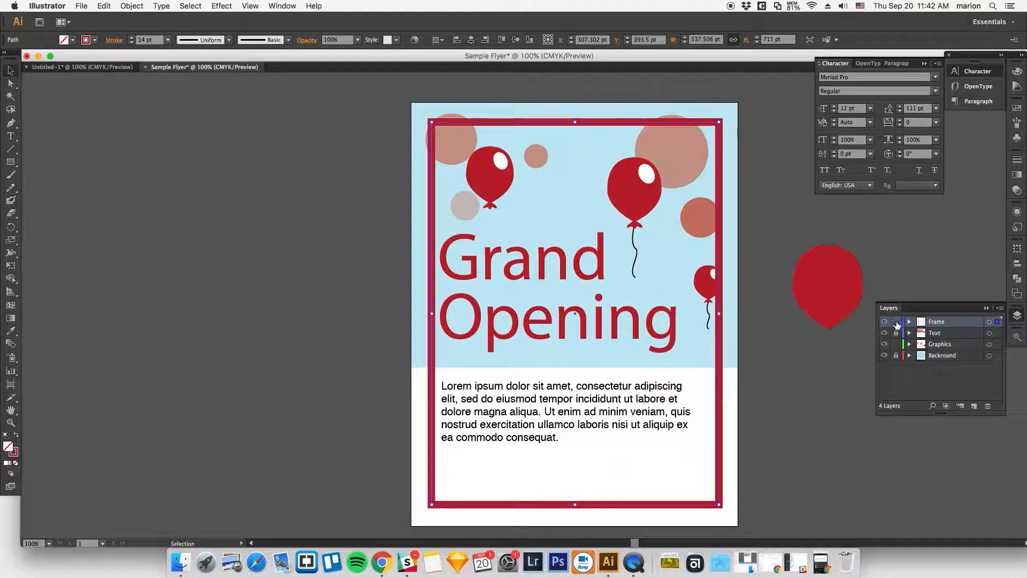
Step: Lock the Frame and Graphics layers and make the Text layer active for editing
{"action": "left_click", "coordinate": [896, 322]}
{"action": "left_click", "coordinate": [896, 344]}
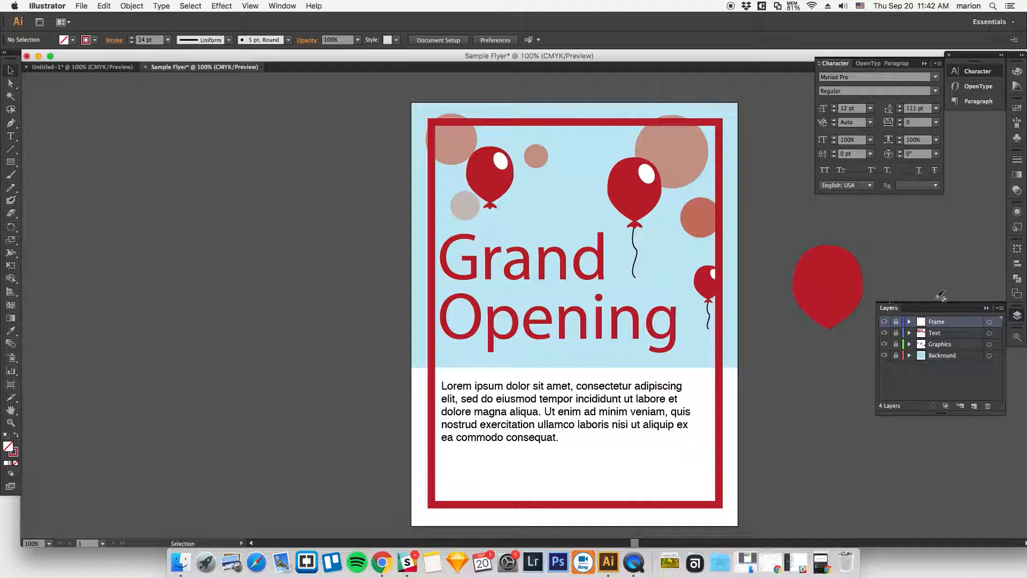
{"action": "left_click", "coordinate": [943, 335]}
Step: Scale down and reposition the Grand Opening heading, and inset the paragraph box's left edge in line with it inside the frame
{"action": "left_click_drag", "start_coordinate": [520, 272], "coordinate": [526, 282]}
{"action": "left_click_drag", "start_coordinate": [684, 234], "coordinate": [666, 250]}
{"action": "left_click_drag", "start_coordinate": [539, 289], "coordinate": [549, 292]}
{"action": "left_click", "coordinate": [559, 402]}
{"action": "left_click_drag", "start_coordinate": [441, 428], "coordinate": [451, 429]}
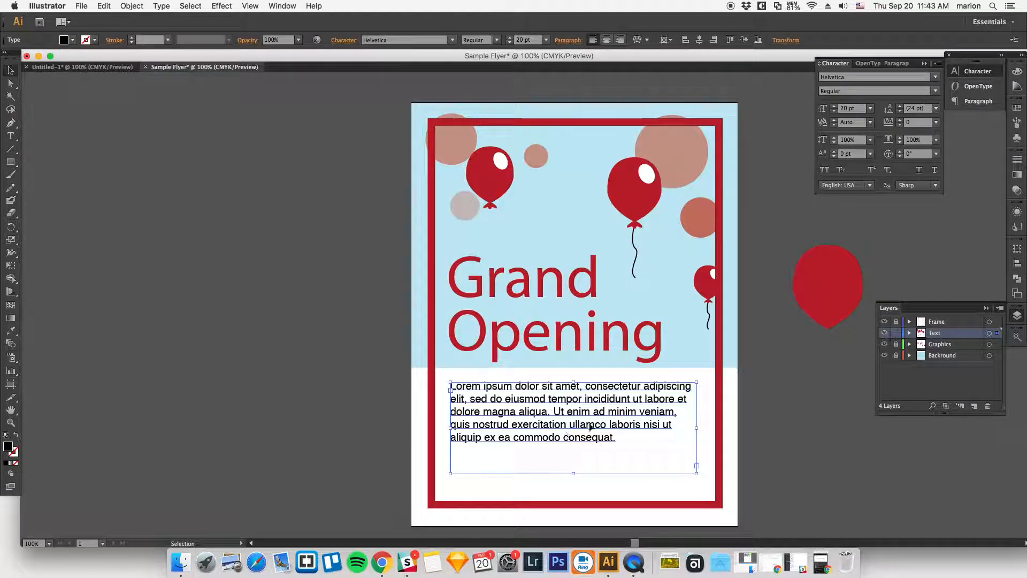
{"action": "left_click", "coordinate": [791, 429]}
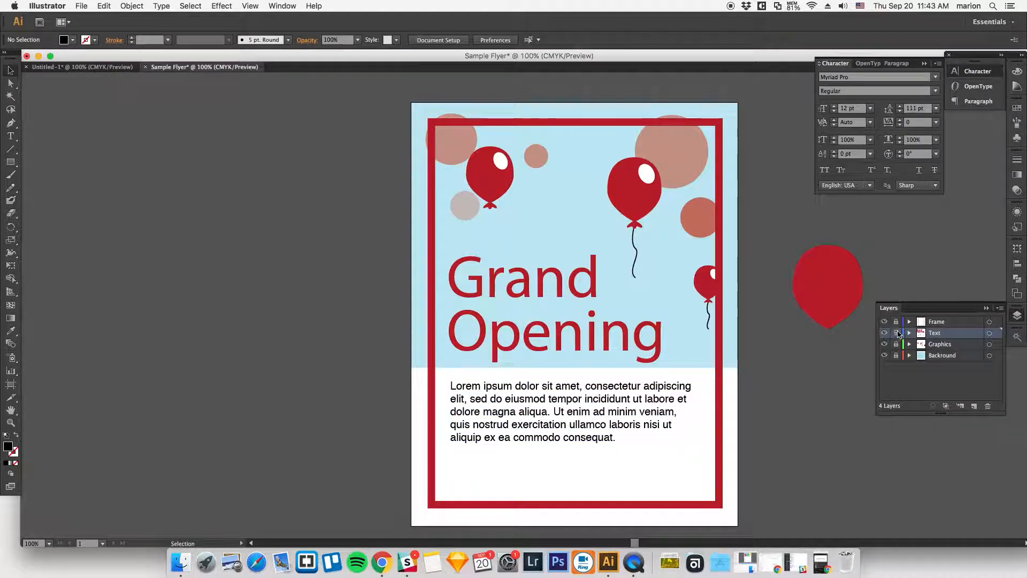
Step: On the Graphics layer, shrink the left balloon and move it and its three translucent circles further inside the frame
{"action": "left_click", "coordinate": [934, 346]}
{"action": "left_click", "coordinate": [897, 345]}
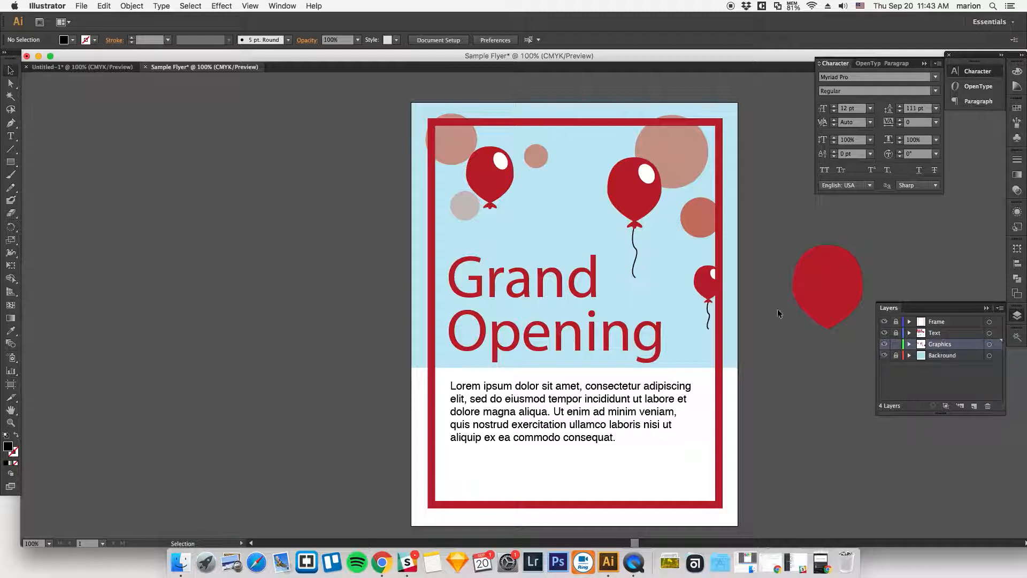
{"action": "left_click_drag", "start_coordinate": [490, 196], "coordinate": [520, 203]}
{"action": "left_click_drag", "start_coordinate": [497, 170], "coordinate": [511, 193]}
{"action": "left_click_drag", "start_coordinate": [455, 149], "coordinate": [470, 169]}
{"action": "left_click_drag", "start_coordinate": [461, 207], "coordinate": [461, 231]}
{"action": "left_click_drag", "start_coordinate": [541, 156], "coordinate": [498, 152]}
{"action": "left_click_drag", "start_coordinate": [467, 233], "coordinate": [505, 212]}
{"action": "left_click", "coordinate": [771, 200]}
Step: Shift the two right-hand circles and the small right balloon inward, clear of the red frame
{"action": "left_click_drag", "start_coordinate": [693, 172], "coordinate": [693, 183]}
{"action": "left_click_drag", "start_coordinate": [701, 228], "coordinate": [682, 245]}
{"action": "left_click_drag", "start_coordinate": [700, 284], "coordinate": [679, 293]}
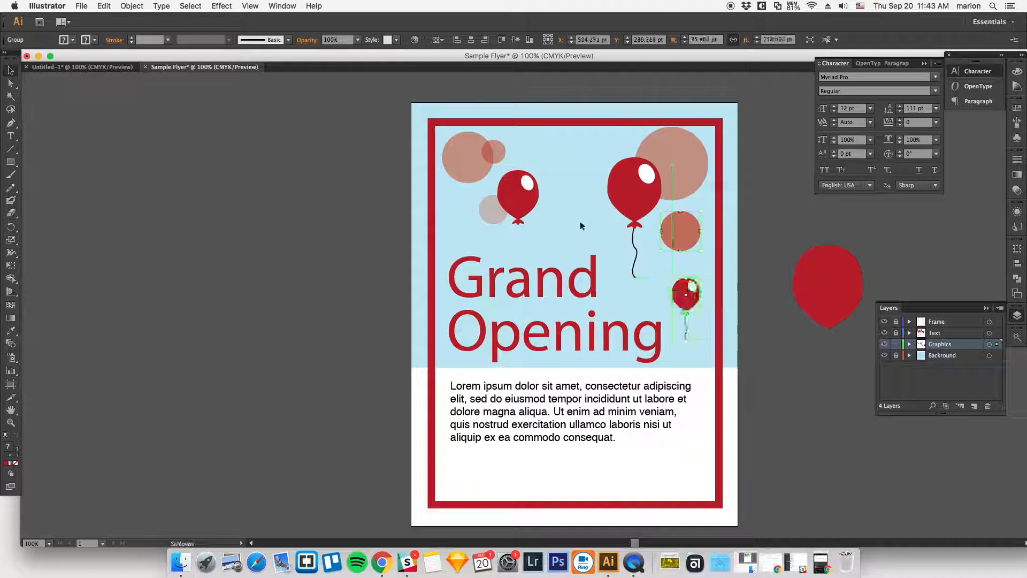
{"action": "left_click", "coordinate": [745, 237]}
Step: Draw a horizontal line about 284 pt long beneath the word Grand, with a 2 pt red stroke
{"action": "left_click", "coordinate": [10, 149]}
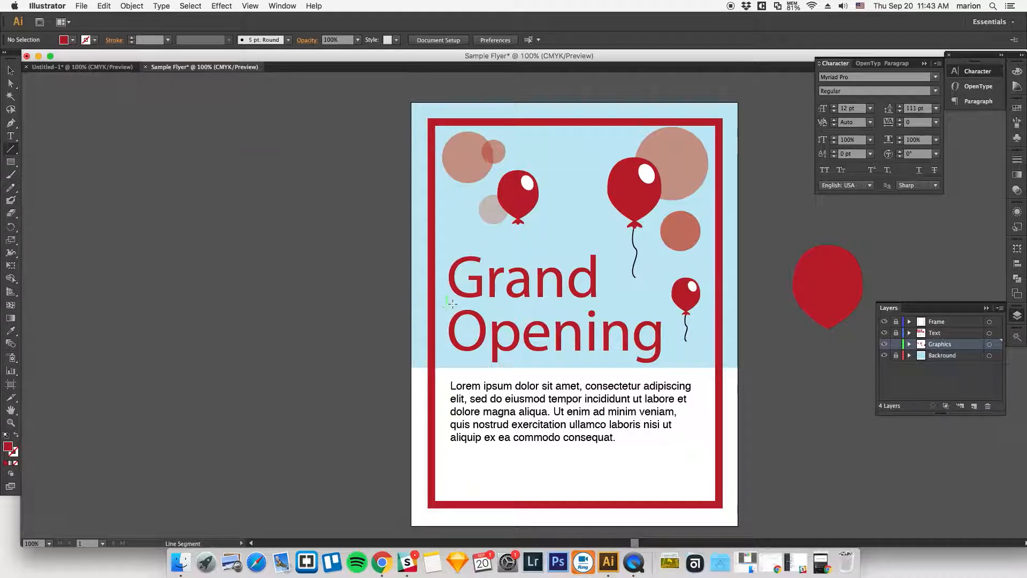
{"action": "left_click_drag", "start_coordinate": [453, 303], "coordinate": [603, 303]}
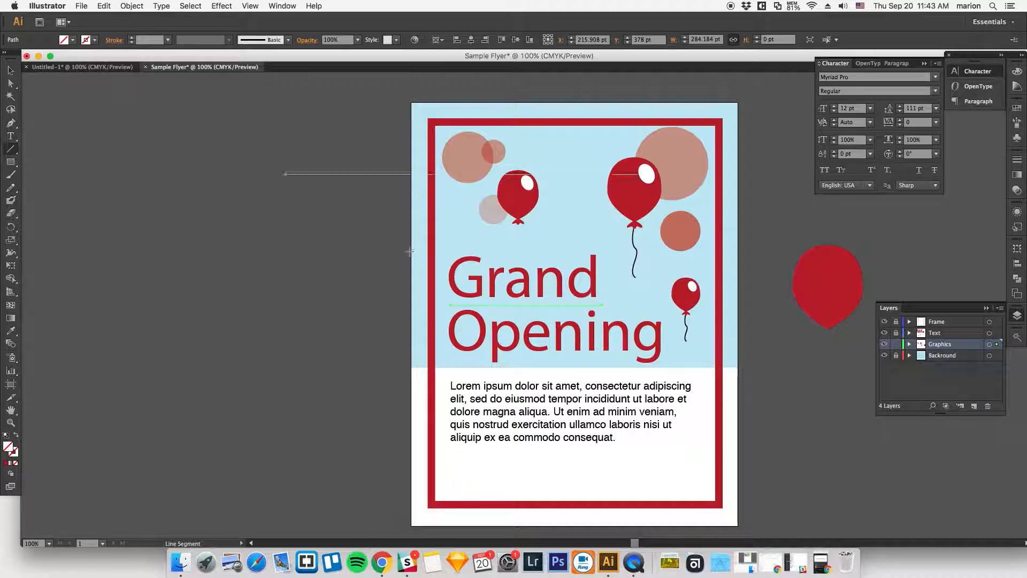
{"action": "left_click", "coordinate": [95, 39]}
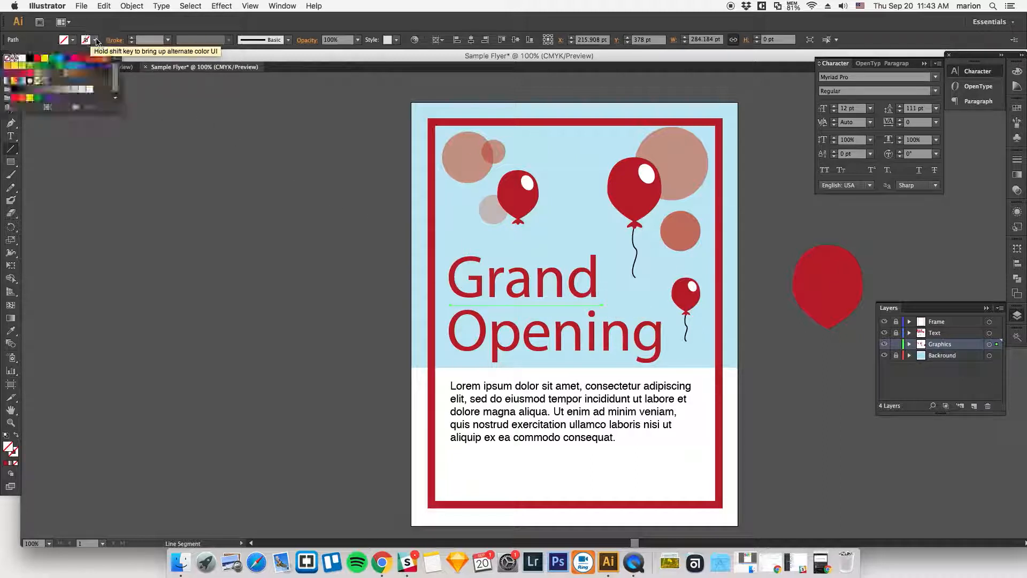
{"action": "left_click", "coordinate": [82, 58]}
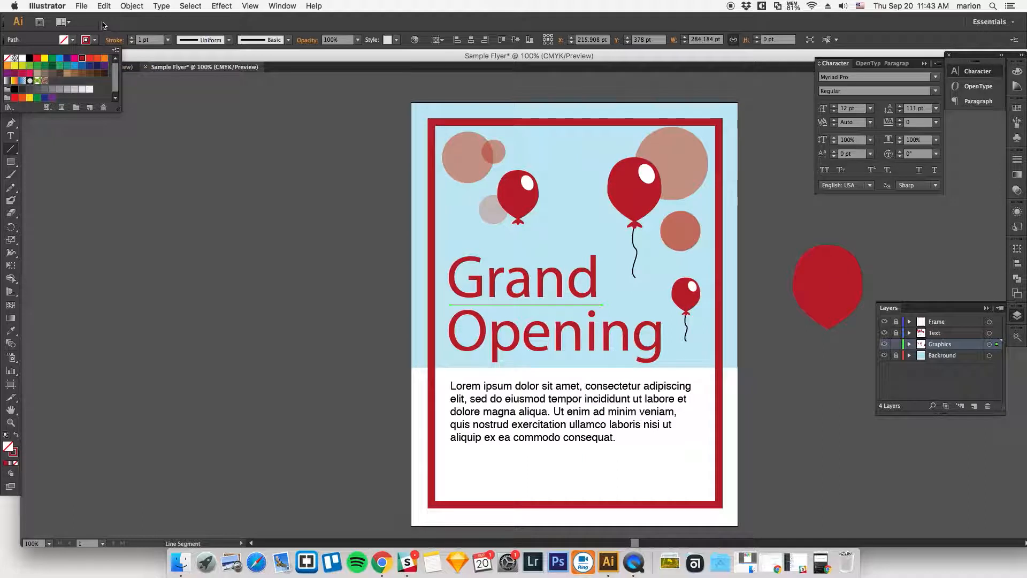
{"action": "left_click", "coordinate": [103, 27]}
{"action": "left_click", "coordinate": [131, 38]}
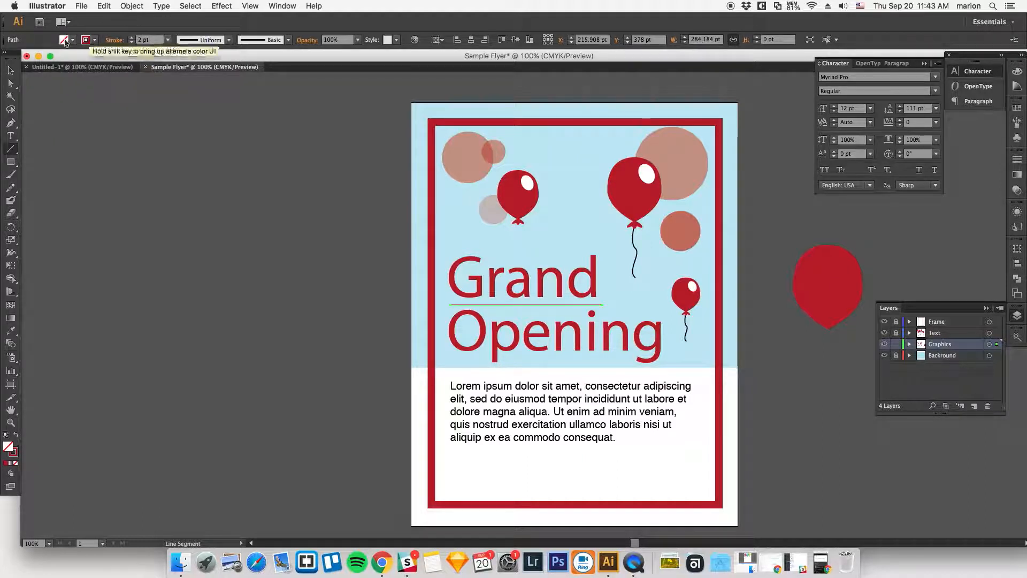
{"action": "left_click", "coordinate": [11, 71]}
{"action": "left_click", "coordinate": [378, 288]}
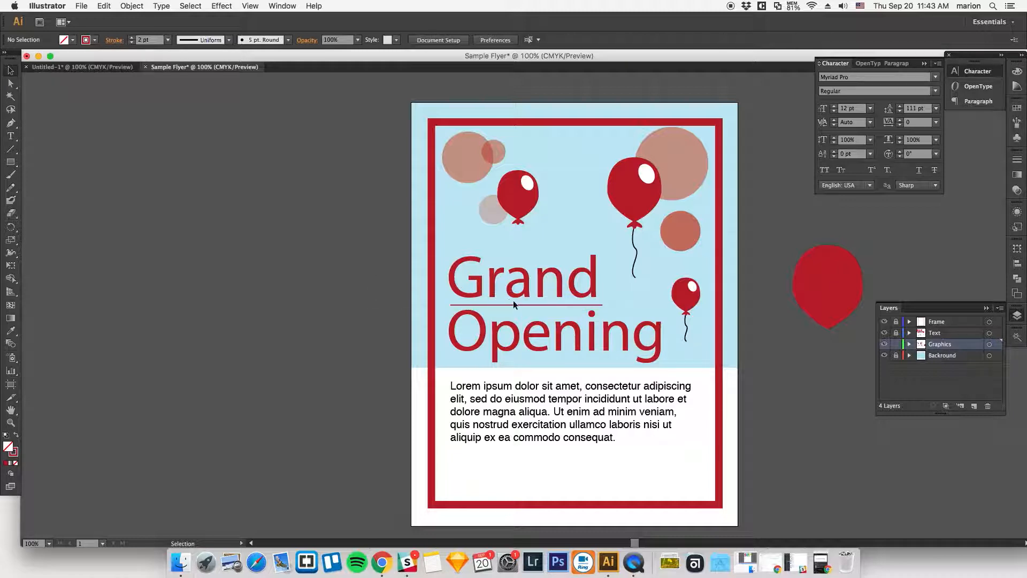
Step: Copy Grand's underline beneath Opening, lengthen the copy to span the whole word and raise it closer to the letters
{"action": "left_click_drag", "start_coordinate": [515, 303], "coordinate": [517, 360]}
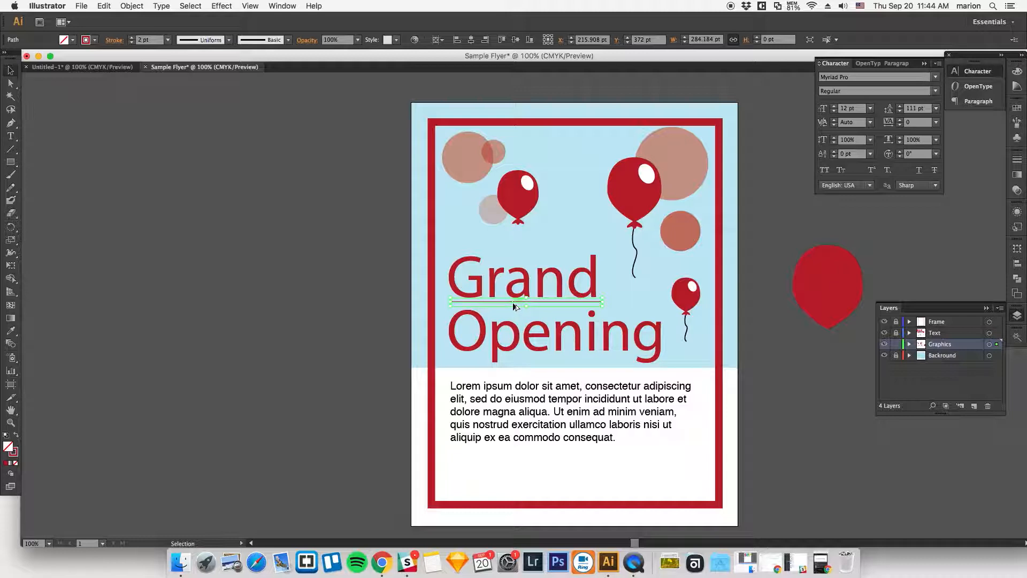
{"action": "left_click_drag", "start_coordinate": [513, 305], "coordinate": [512, 309]}
{"action": "left_click_drag", "start_coordinate": [516, 303], "coordinate": [514, 361]}
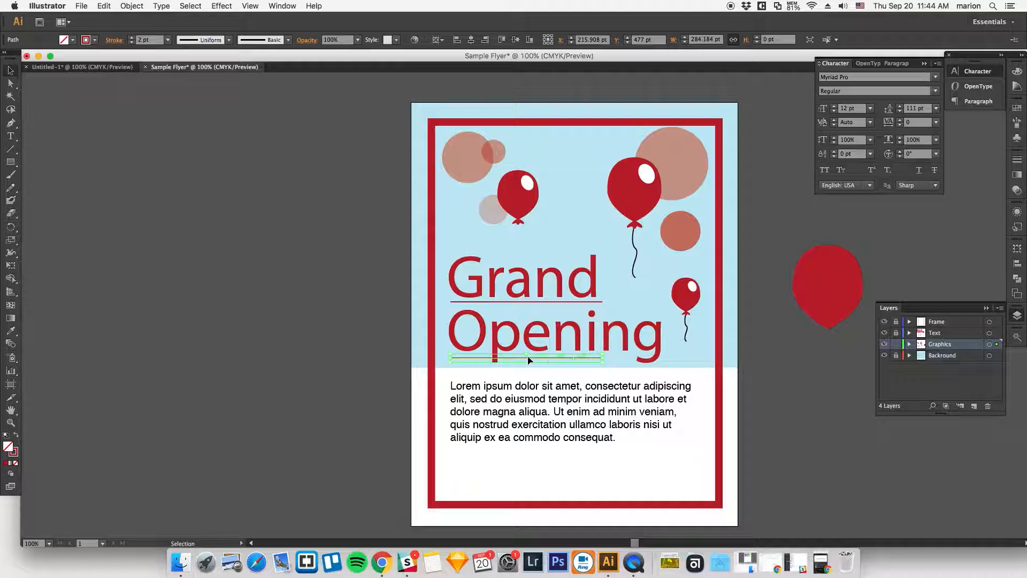
{"action": "left_click_drag", "start_coordinate": [603, 360], "coordinate": [667, 359]}
{"action": "left_click", "coordinate": [771, 363]}
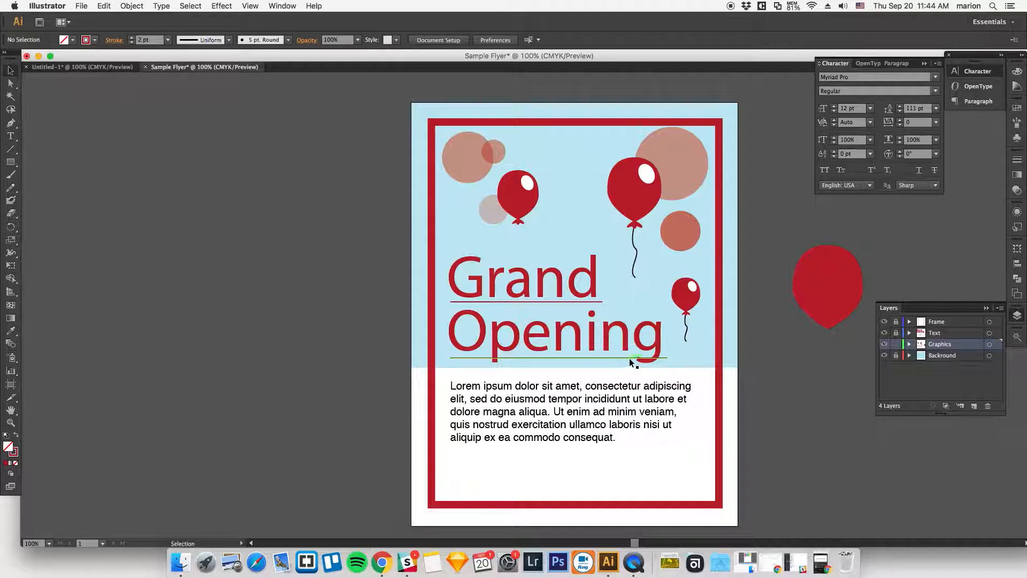
{"action": "left_click_drag", "start_coordinate": [628, 358], "coordinate": [629, 354]}
{"action": "left_click", "coordinate": [786, 384]}
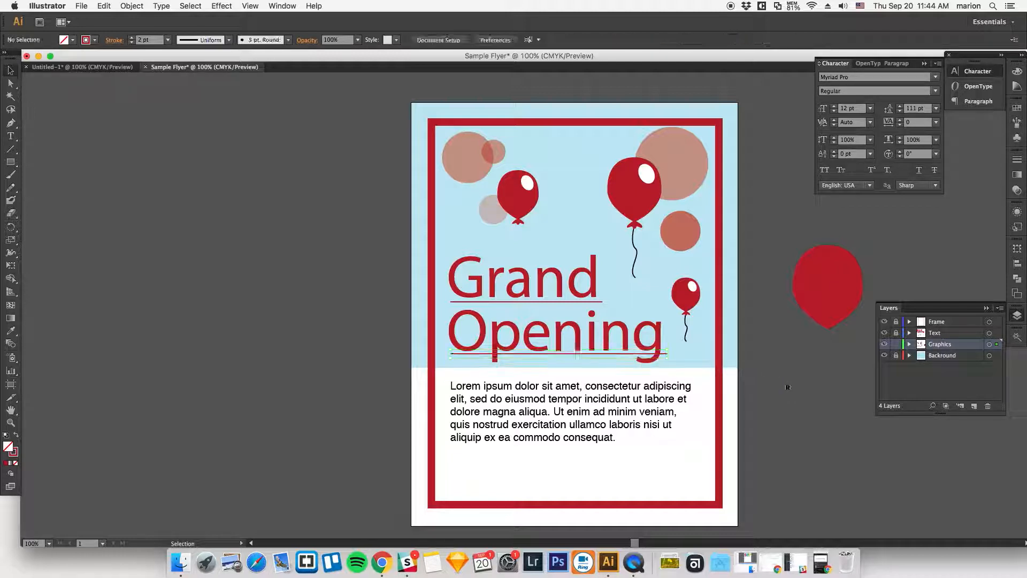
Step: Nudge the underline beneath Grand slightly up so it sits closer to the letters
{"action": "left_click", "coordinate": [516, 300]}
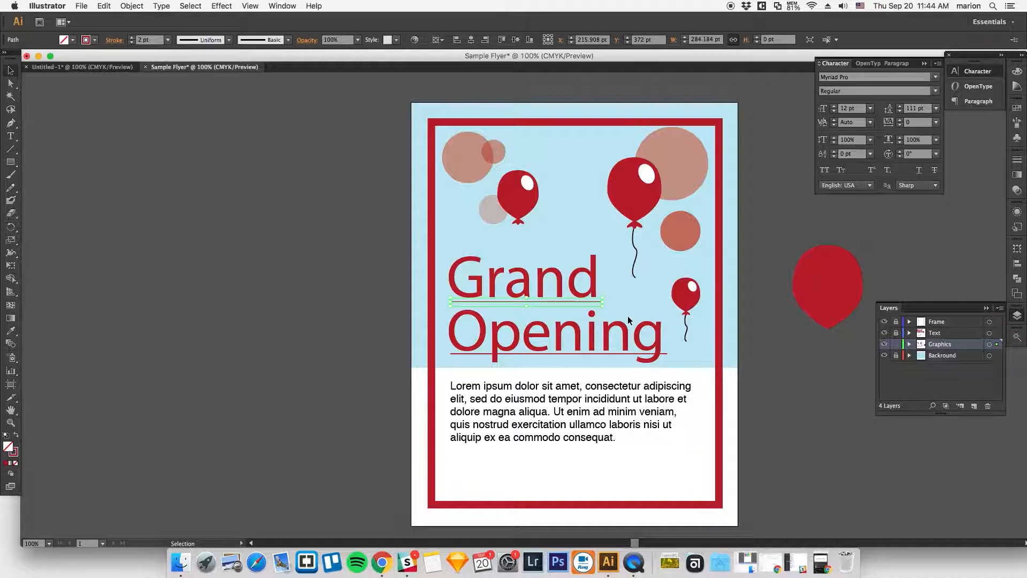
{"action": "key", "text": "Down"}
{"action": "key", "text": "Up"}
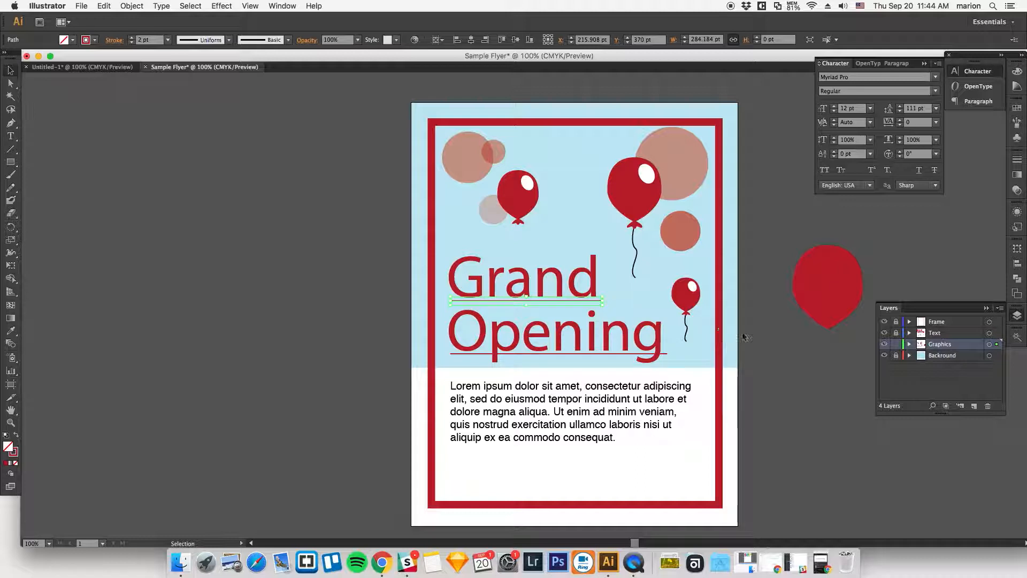
{"action": "key", "text": "Up"}
{"action": "key", "text": "Up"}
{"action": "key", "text": "Up"}
{"action": "key", "text": "Up"}
{"action": "left_click", "coordinate": [790, 344]}
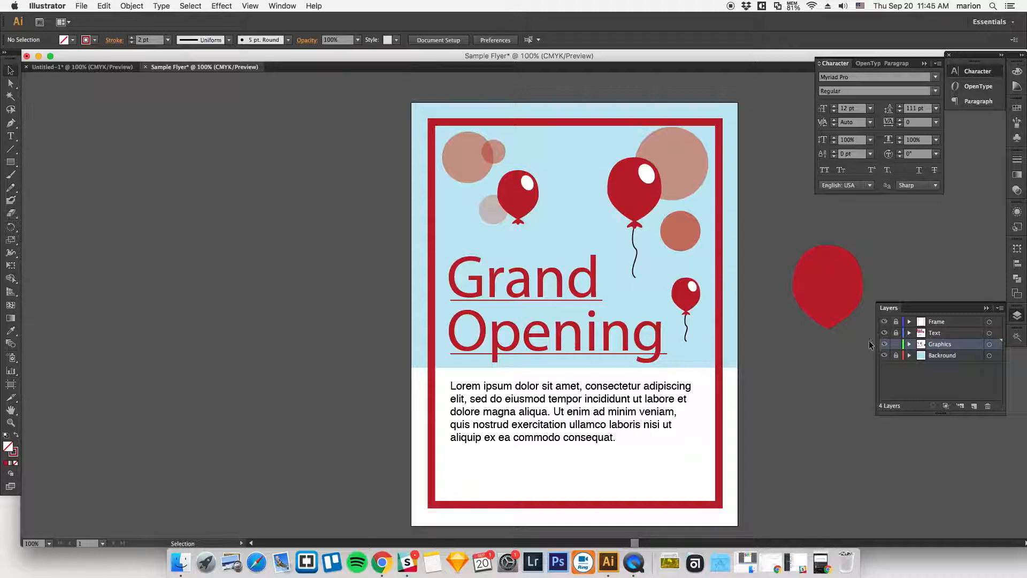
Step: Change the blue background rectangle's fill to a softer, less saturated pale blue, keeping the Graphics and background layers locked
{"action": "left_click", "coordinate": [897, 345]}
{"action": "left_click", "coordinate": [957, 357]}
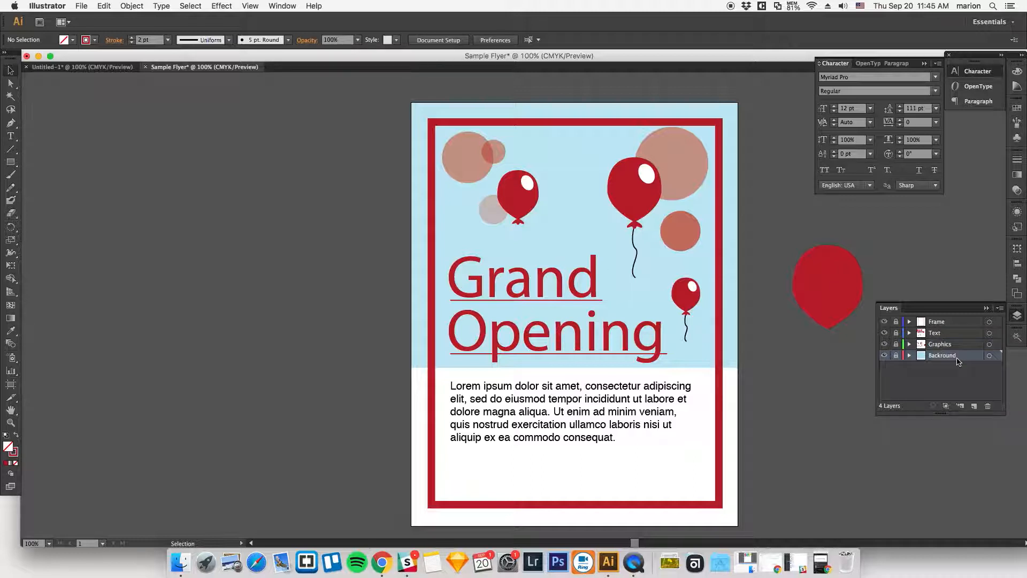
{"action": "left_click", "coordinate": [897, 356]}
{"action": "left_click", "coordinate": [585, 240]}
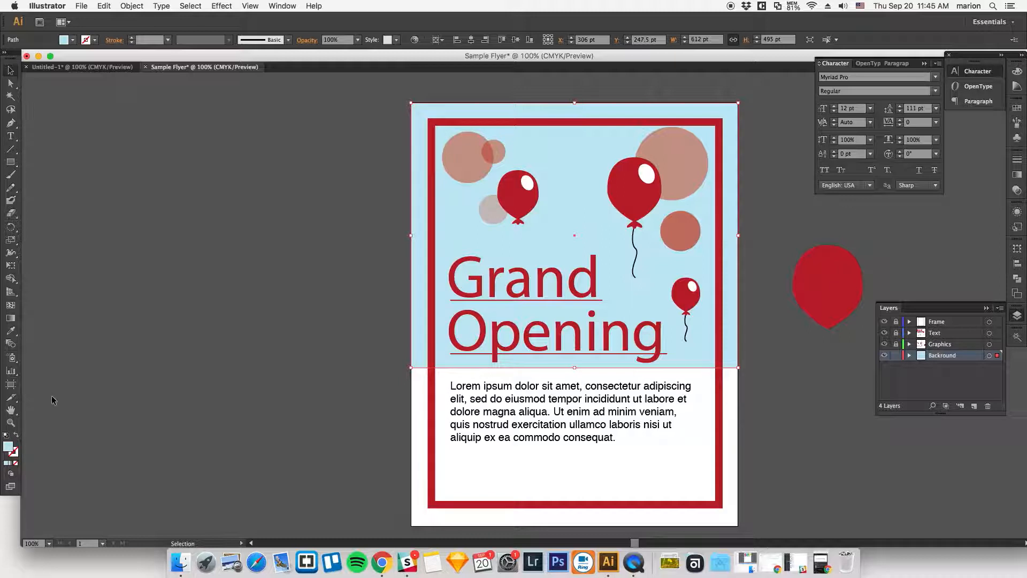
{"action": "double_click", "coordinate": [9, 447]}
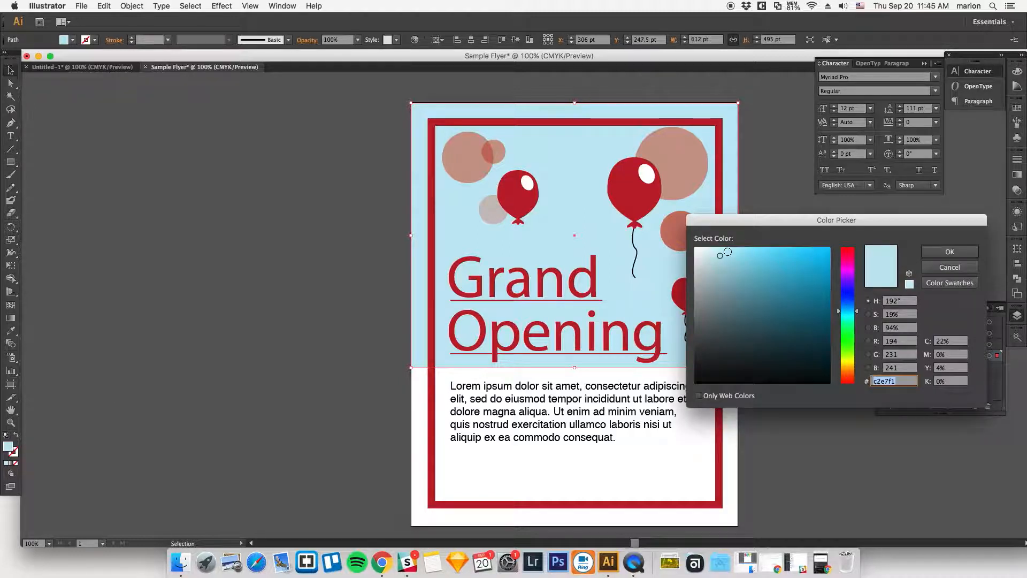
{"action": "left_click_drag", "start_coordinate": [717, 257], "coordinate": [714, 254]}
{"action": "left_click", "coordinate": [950, 252]}
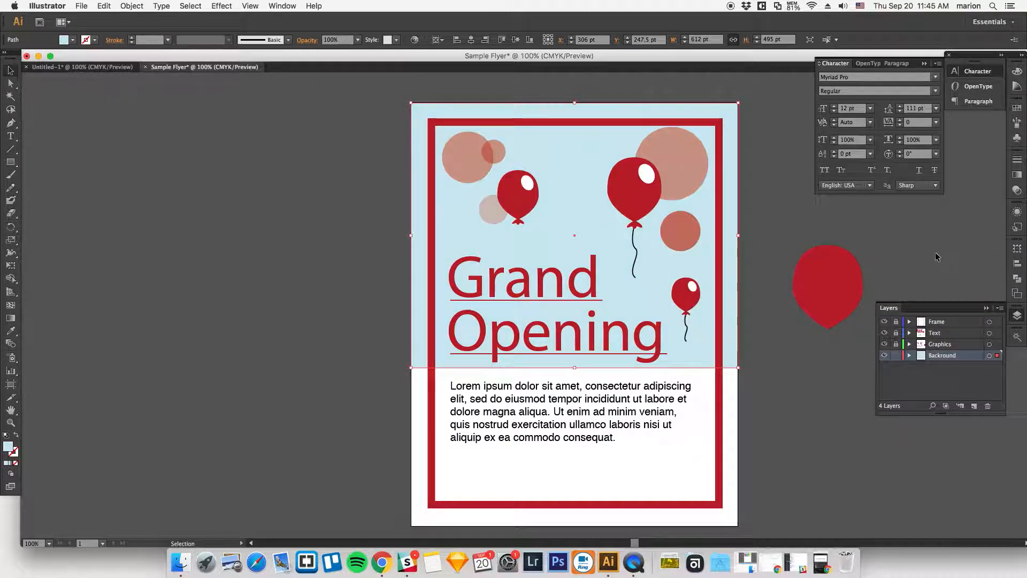
{"action": "left_click", "coordinate": [768, 284]}
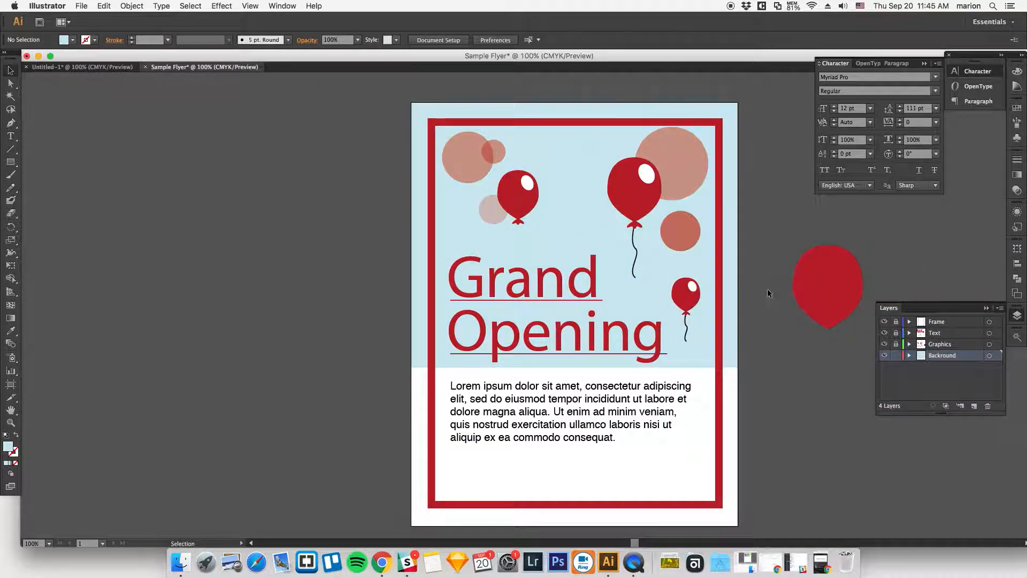
{"action": "left_click", "coordinate": [808, 272]}
{"action": "left_click", "coordinate": [895, 356]}
{"action": "left_click", "coordinate": [789, 291]}
Step: Start exporting the flyer and choose the Video 19 Illustrattor Tutorial folder inside Marketing Youtube Videos as the destination
{"action": "scroll", "coordinate": [790, 292], "scroll_direction": "right", "scroll_amount": 5}
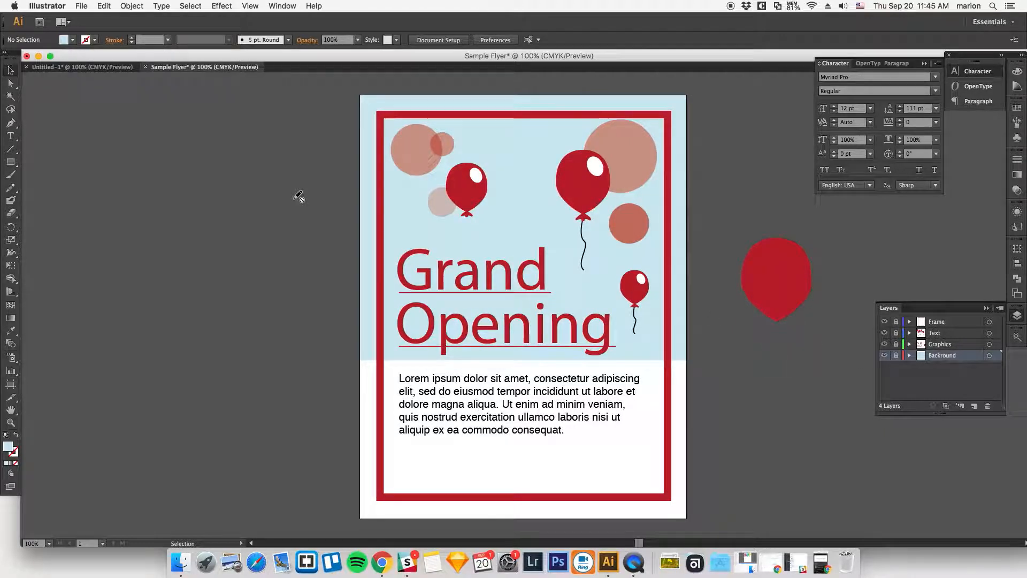
{"action": "left_click", "coordinate": [8, 74]}
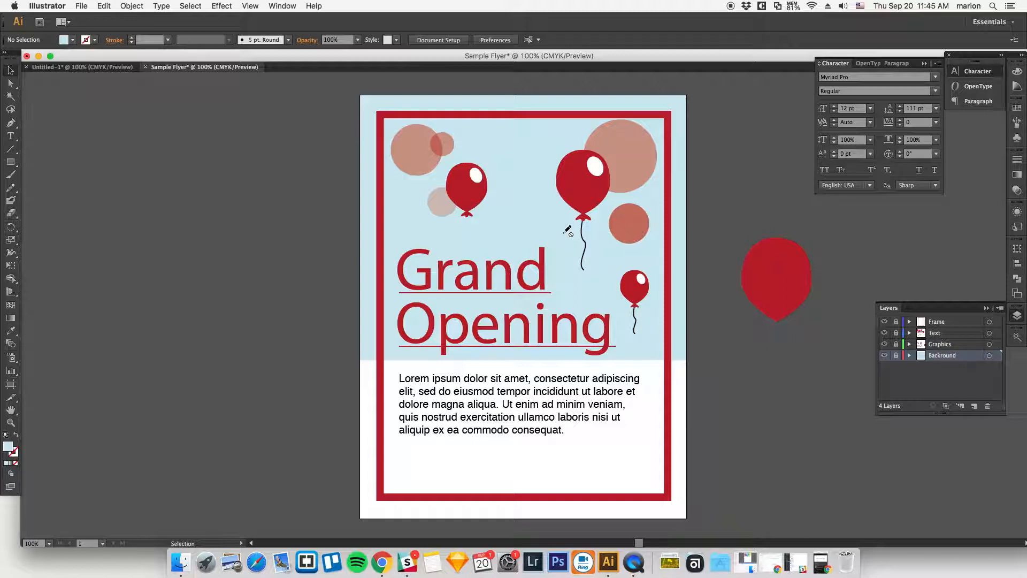
{"action": "left_click", "coordinate": [81, 5]}
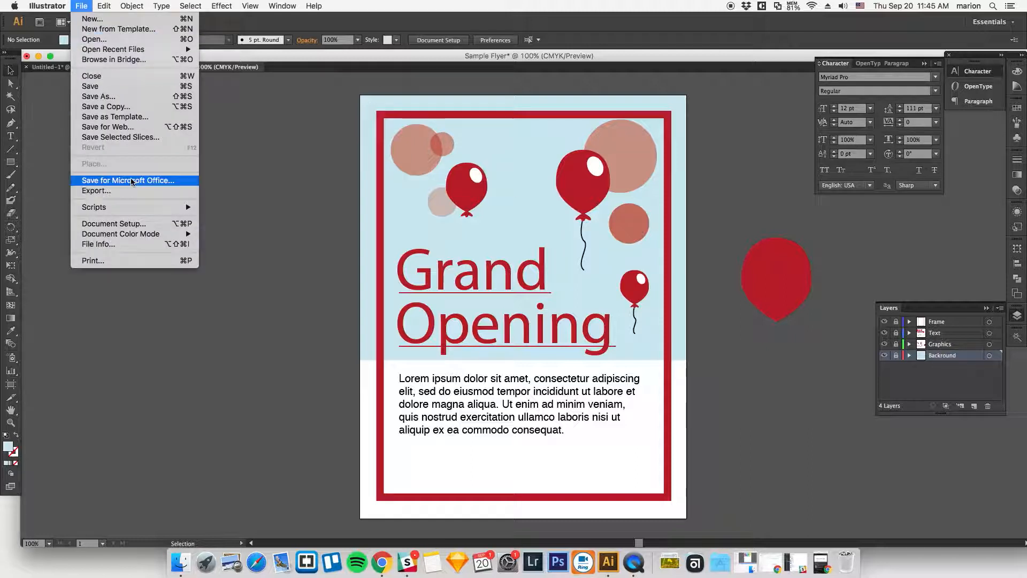
{"action": "left_click", "coordinate": [122, 191]}
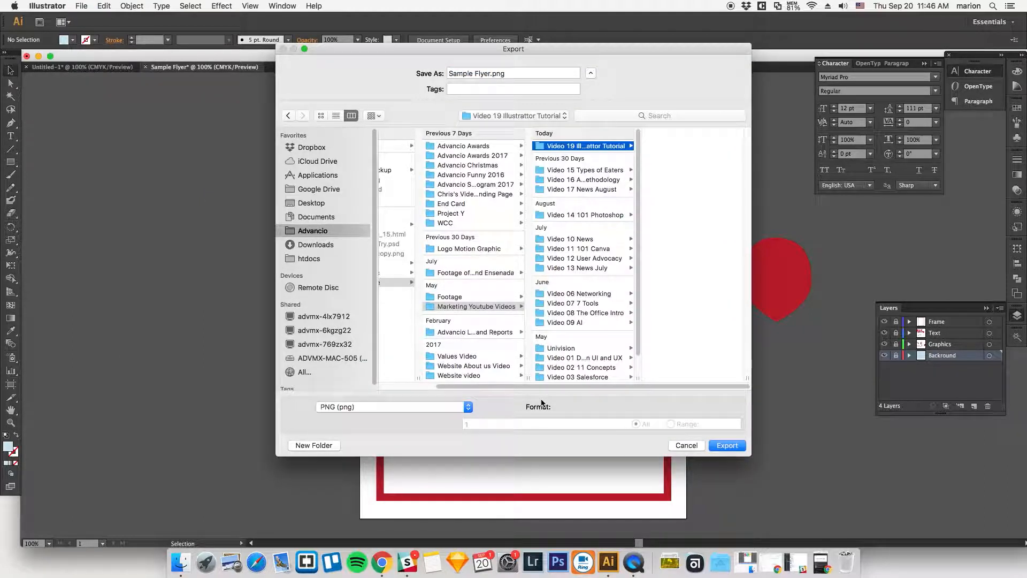
{"action": "left_click", "coordinate": [476, 306]}
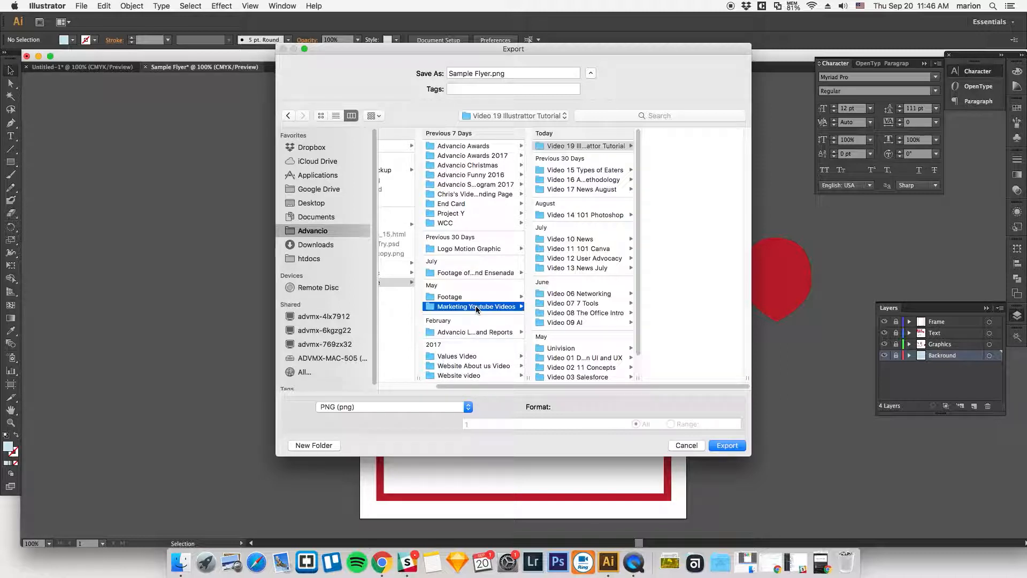
{"action": "left_click", "coordinate": [606, 146]}
{"action": "left_click", "coordinate": [607, 147]}
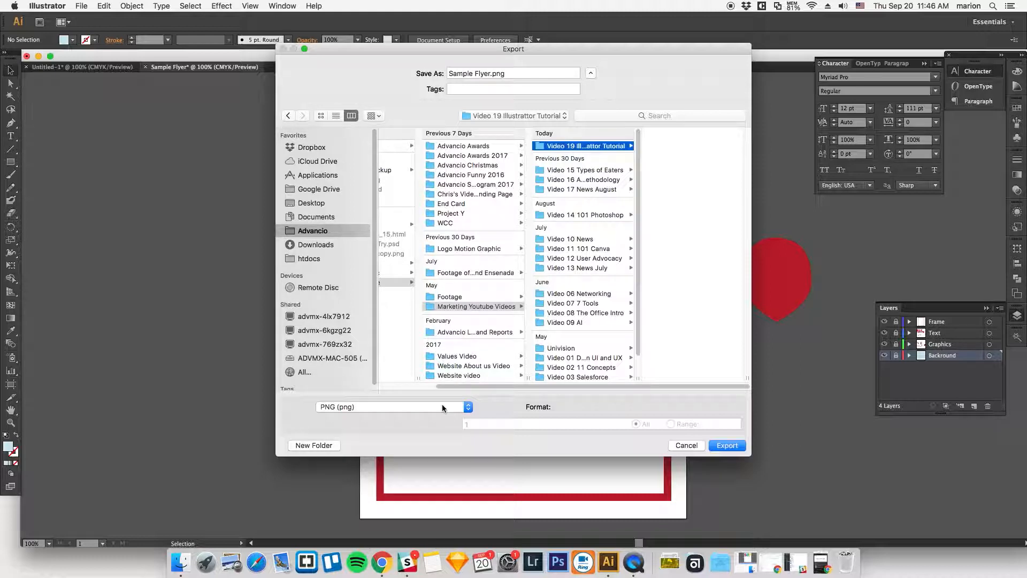
Step: Set the export format to JPEG (jpg), enable exporting by artboard with All artboards included, and proceed with exporting Sample Flyer.jpg
{"action": "left_click", "coordinate": [369, 407]}
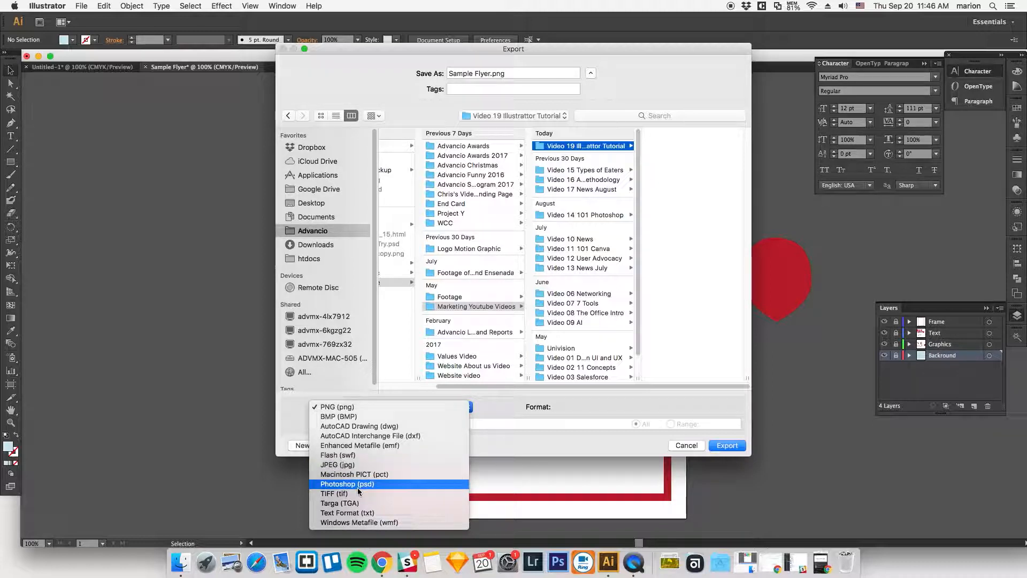
{"action": "left_click", "coordinate": [350, 464]}
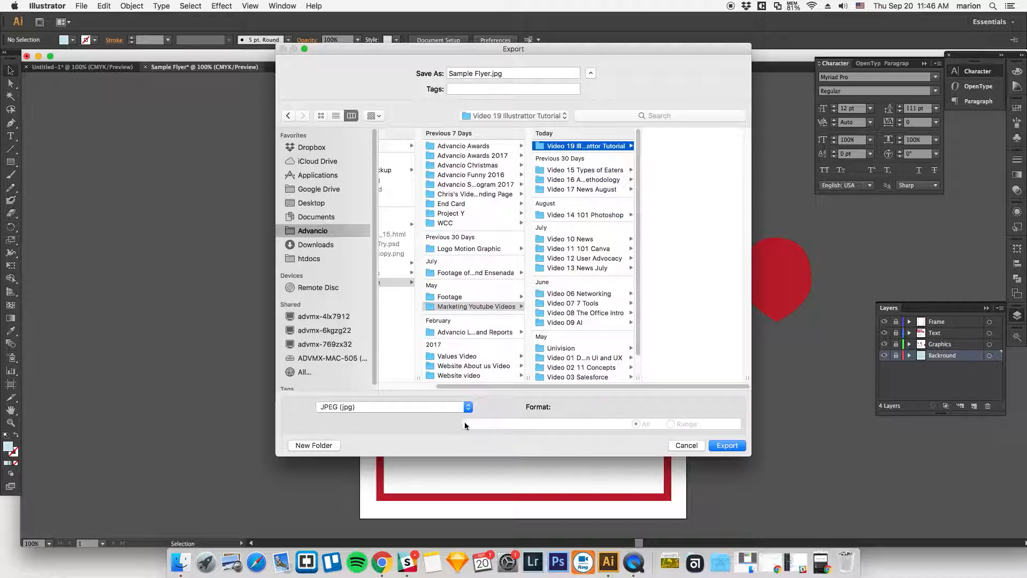
{"action": "left_click_drag", "start_coordinate": [751, 415], "coordinate": [632, 417]}
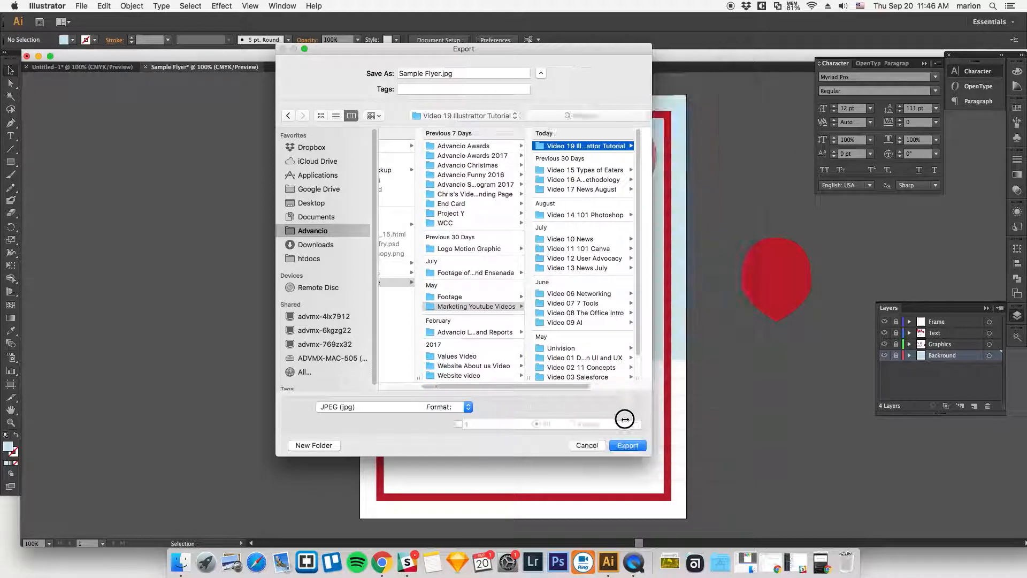
{"action": "left_click", "coordinate": [459, 424]}
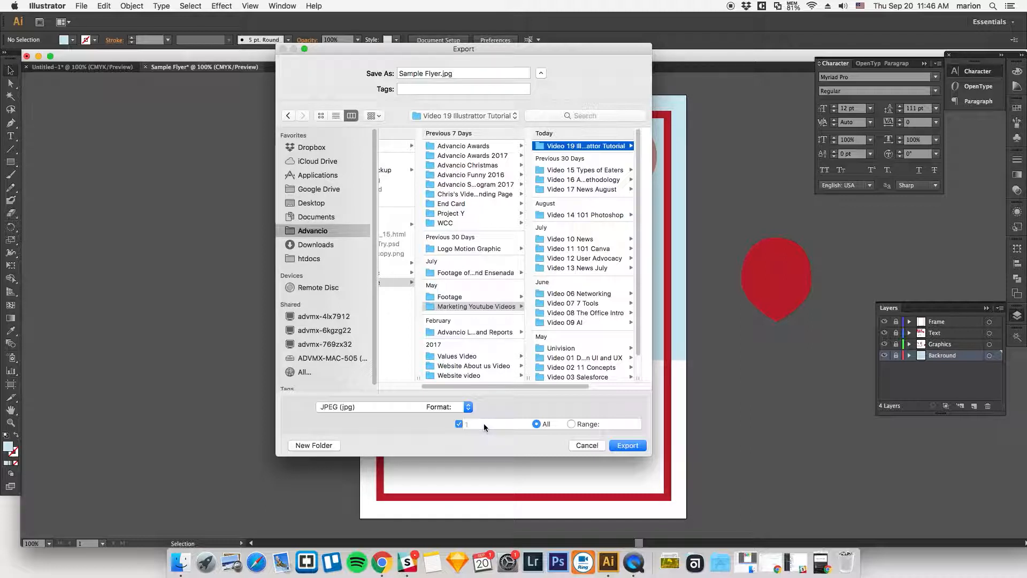
{"action": "left_click_drag", "start_coordinate": [591, 52], "coordinate": [307, 50]}
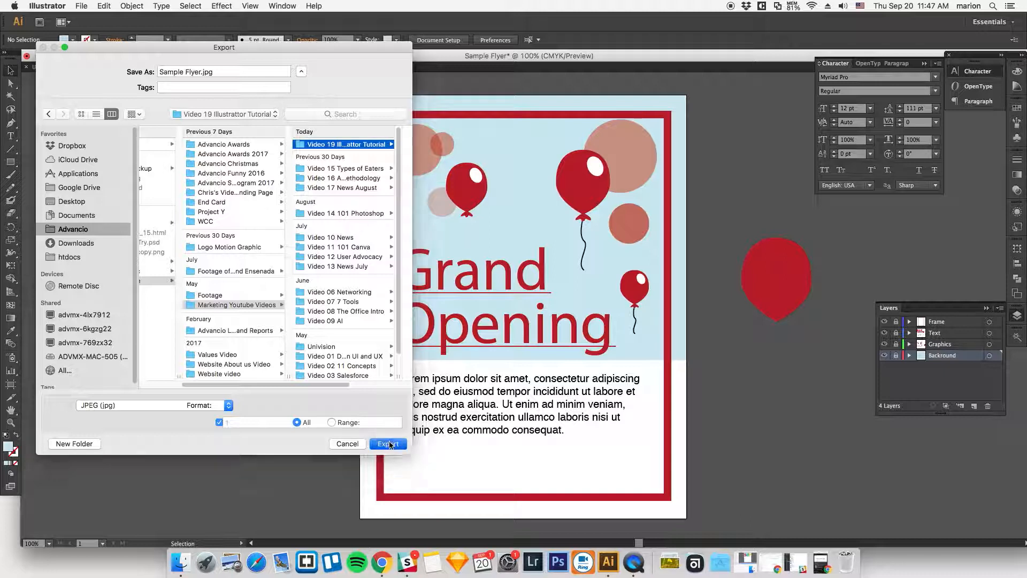
{"action": "left_click", "coordinate": [388, 443]}
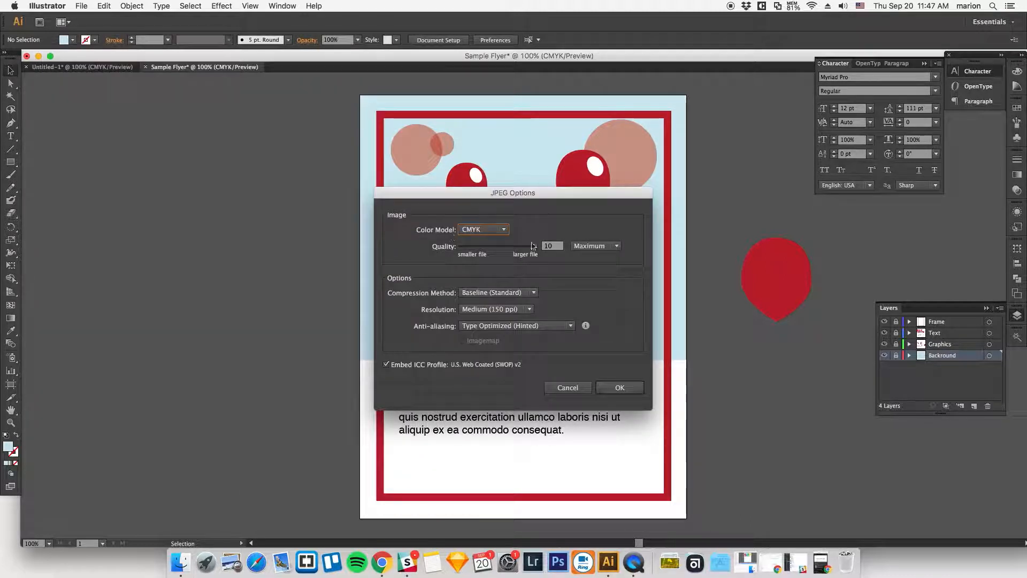
Step: Set the JPEG resolution to High (300 ppi), keeping the CMYK color model and Maximum quality, and finish the export
{"action": "left_click", "coordinate": [523, 309]}
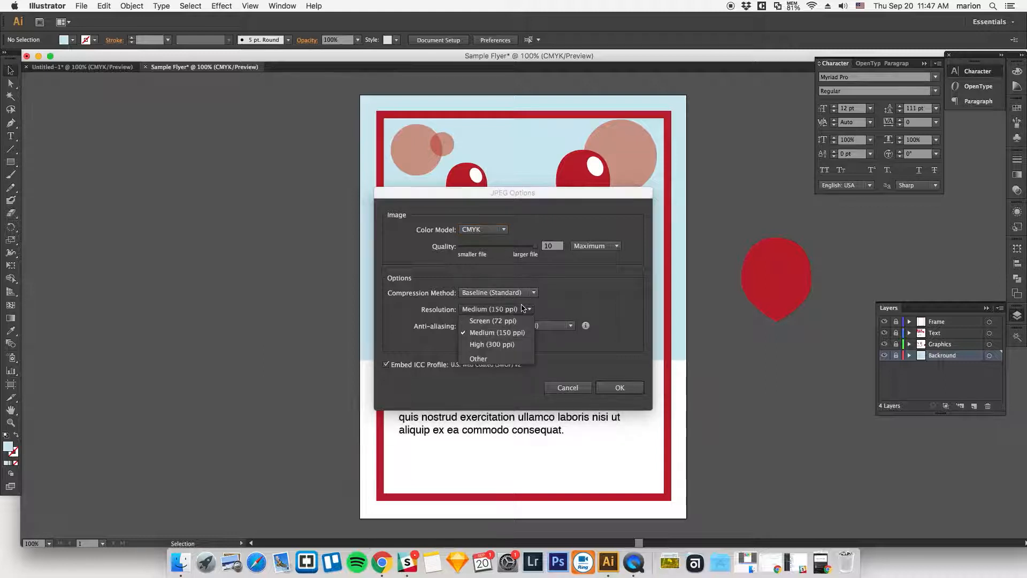
{"action": "left_click", "coordinate": [498, 344]}
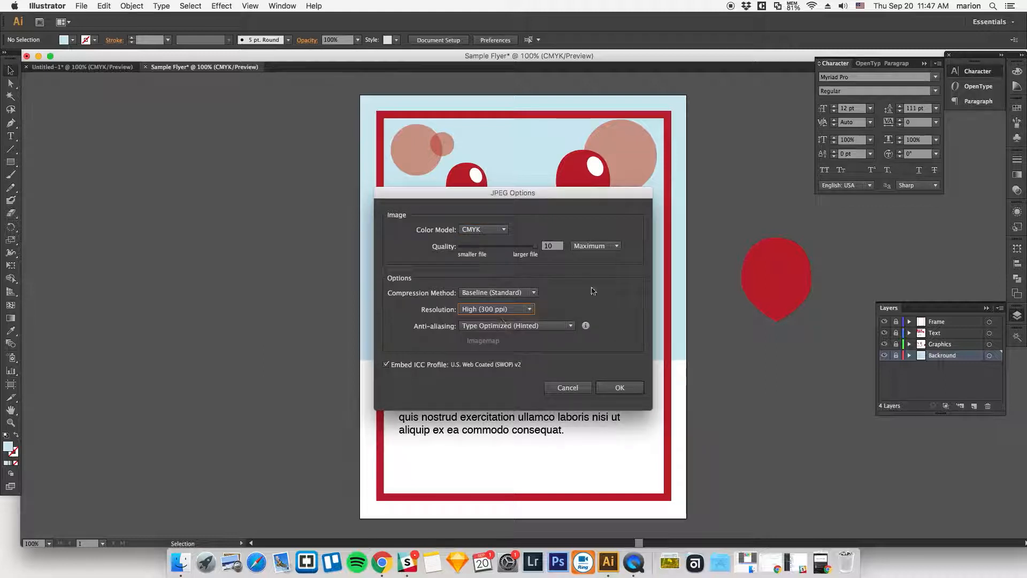
{"action": "left_click", "coordinate": [620, 388]}
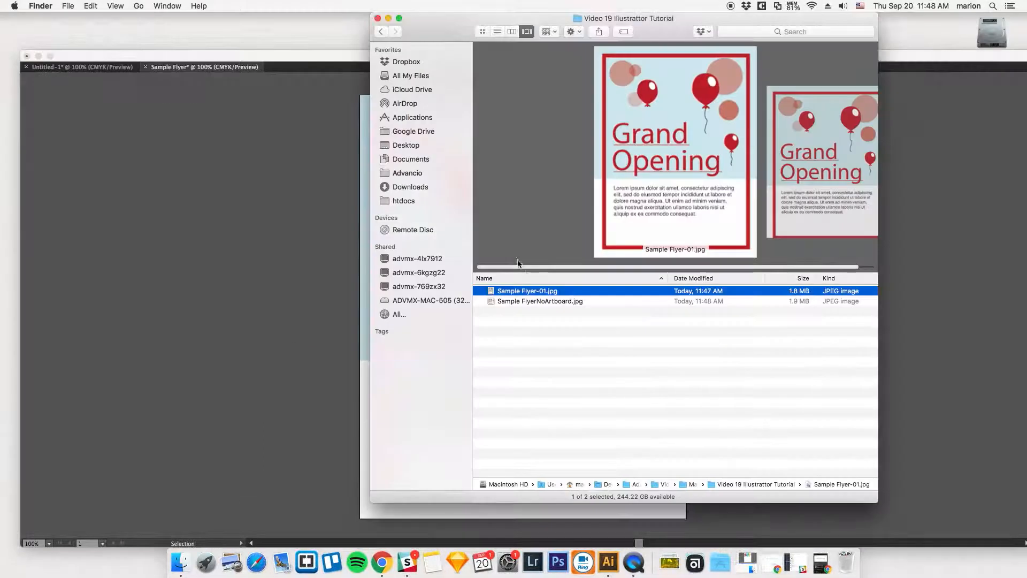
Step: Preview Sample FlyerNoArtboard.jpg enlarged, compare it with Sample Flyer-01.jpg, and return to the flyer document in Illustrator
{"action": "left_click", "coordinate": [540, 302]}
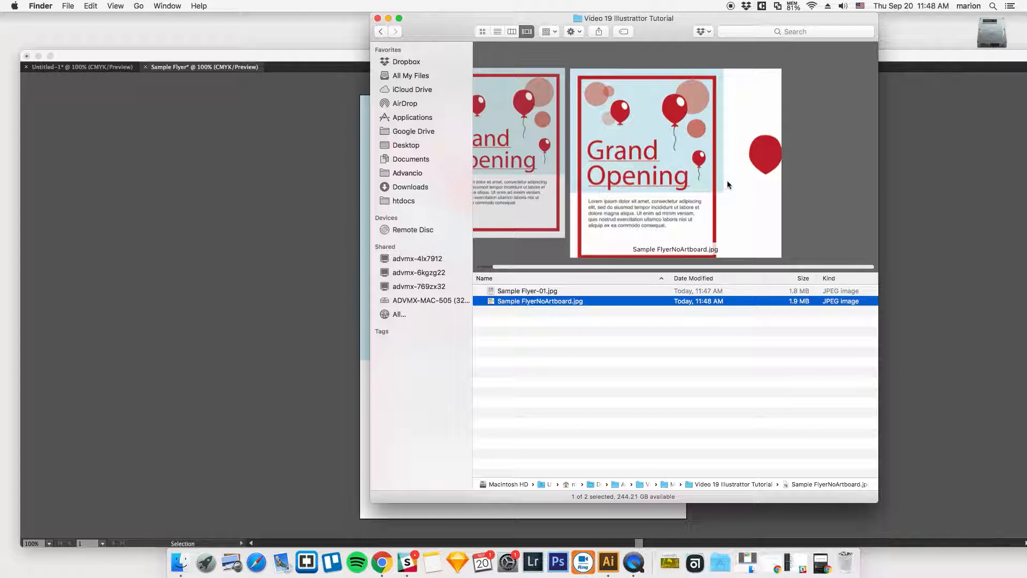
{"action": "key", "text": "space"}
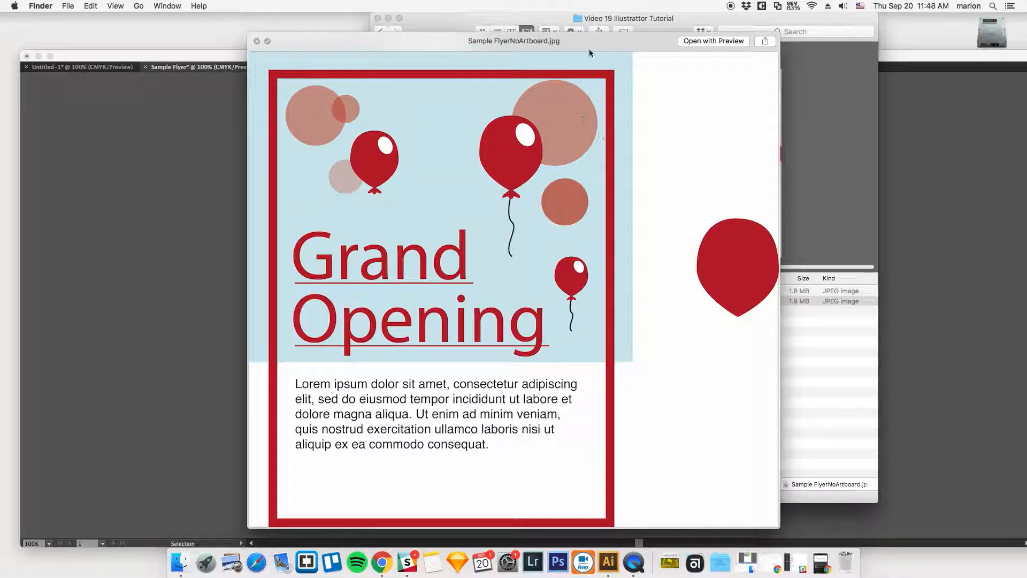
{"action": "left_click_drag", "start_coordinate": [593, 41], "coordinate": [582, 39]}
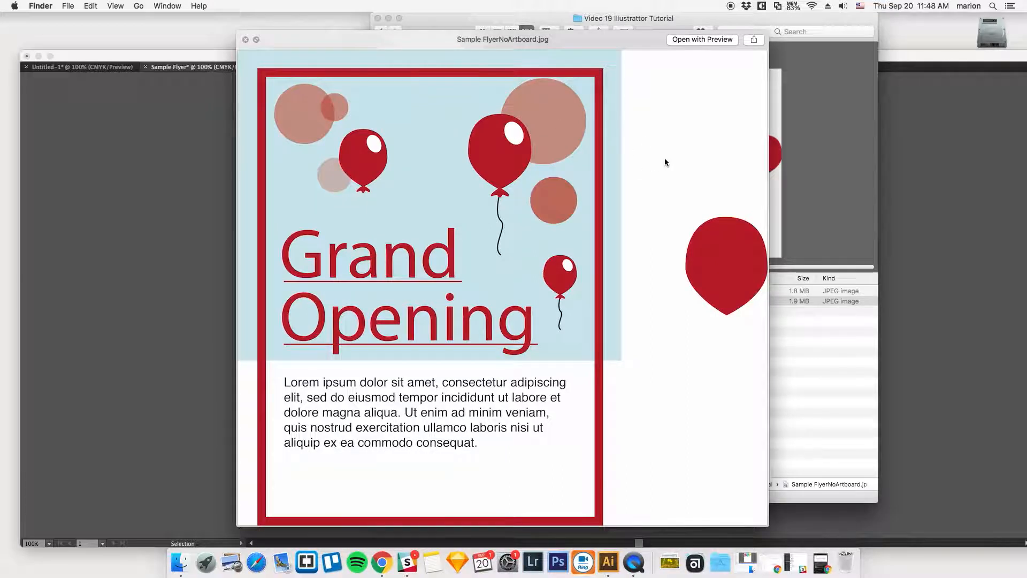
{"action": "key", "text": "space"}
{"action": "key", "text": "Up"}
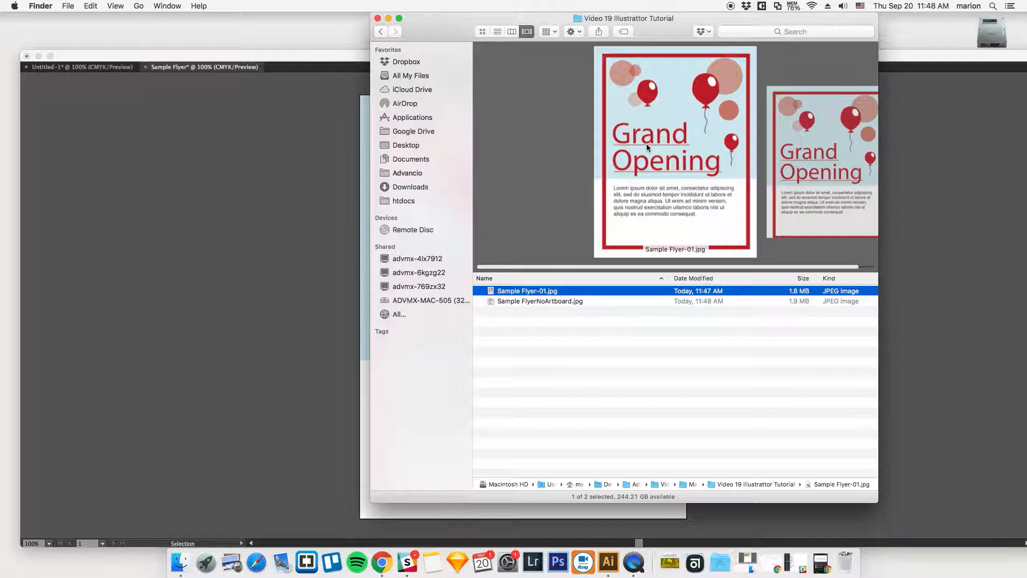
{"action": "left_click", "coordinate": [258, 224]}
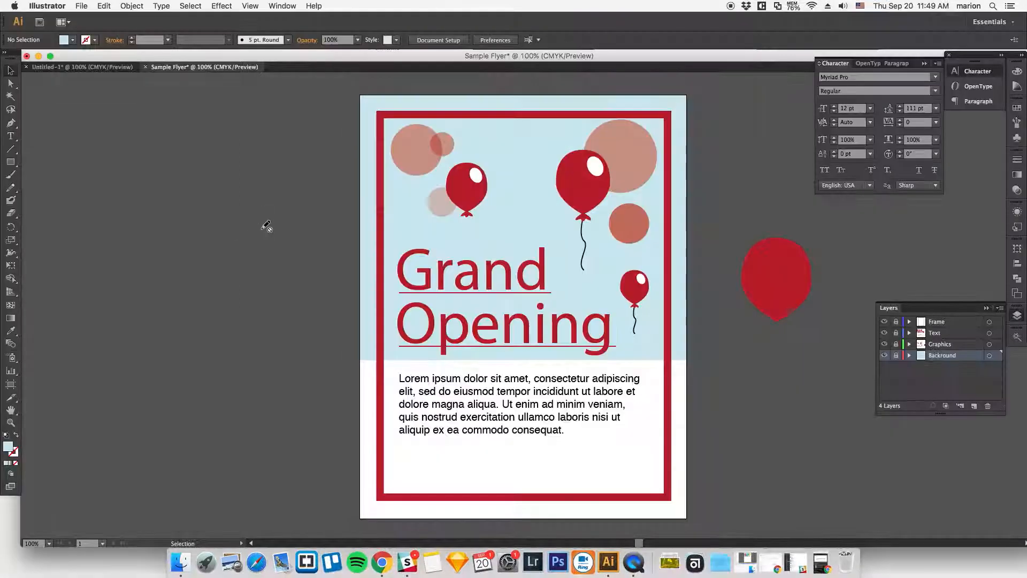